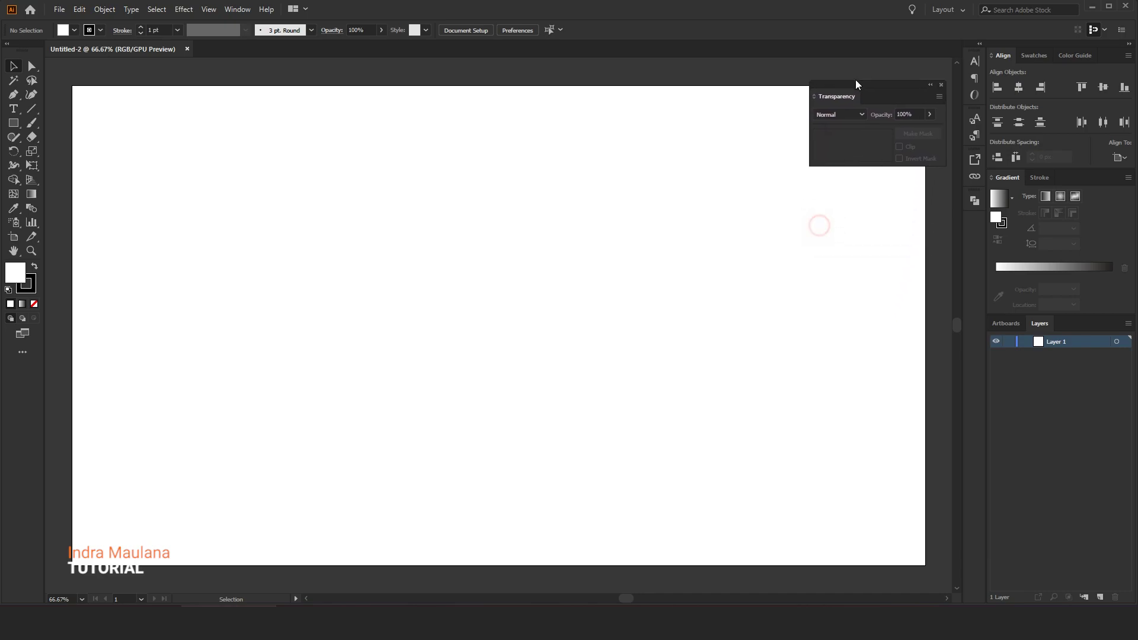
Step: Create a 1920 × 1080 px rectangle and centre it horizontally and vertically on the artboard
scroll(718, 330, down, 1)
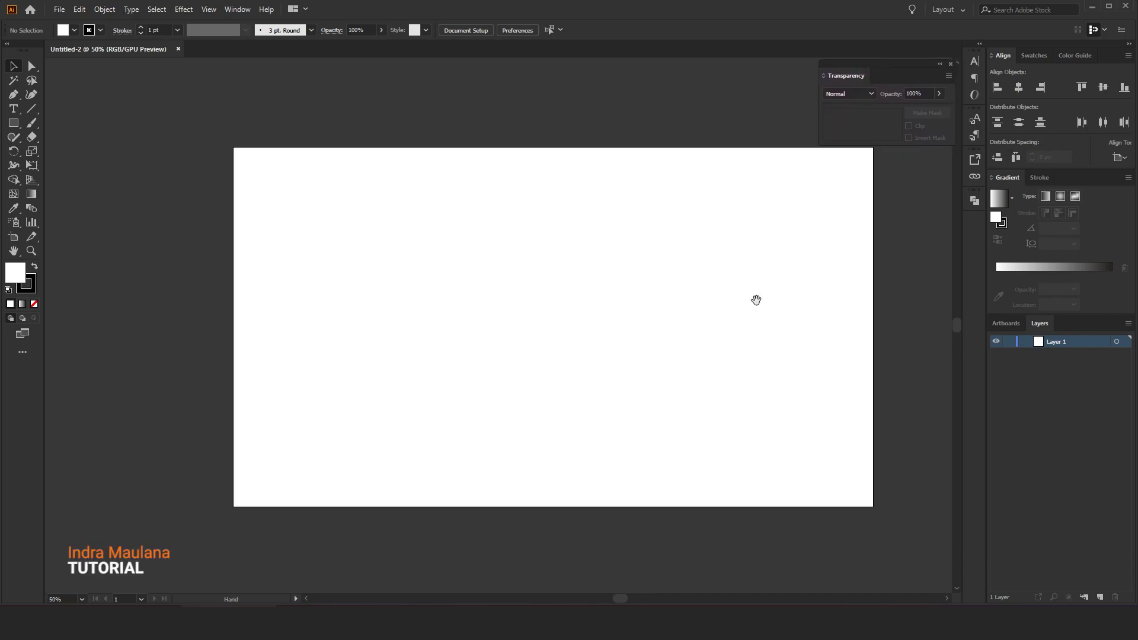
drag(757, 300, 721, 311)
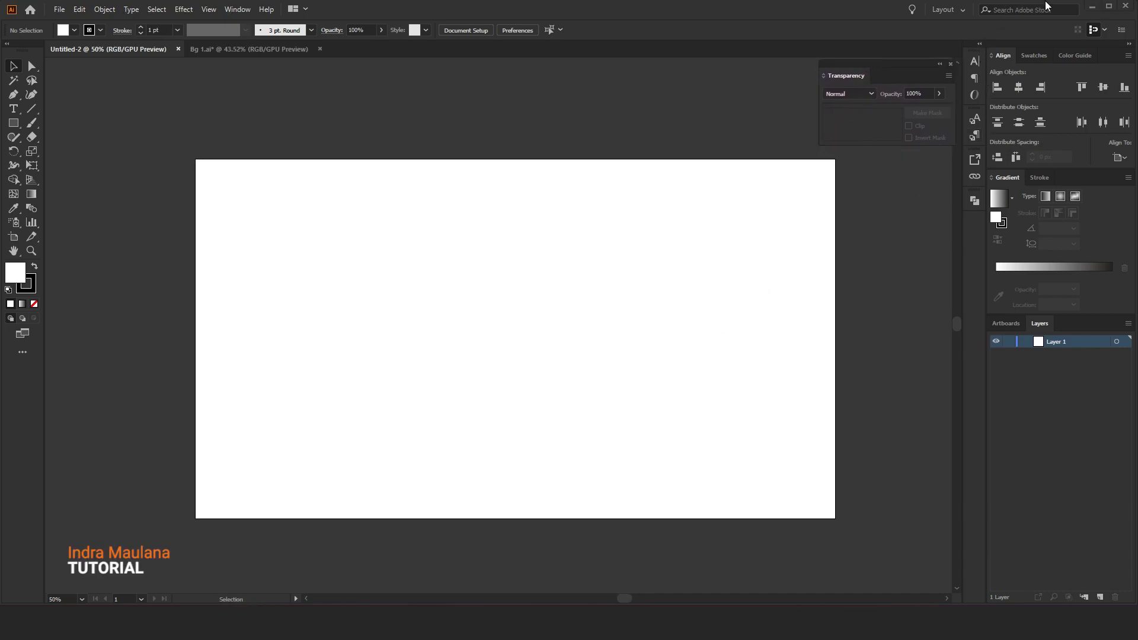
click(13, 124)
click(368, 345)
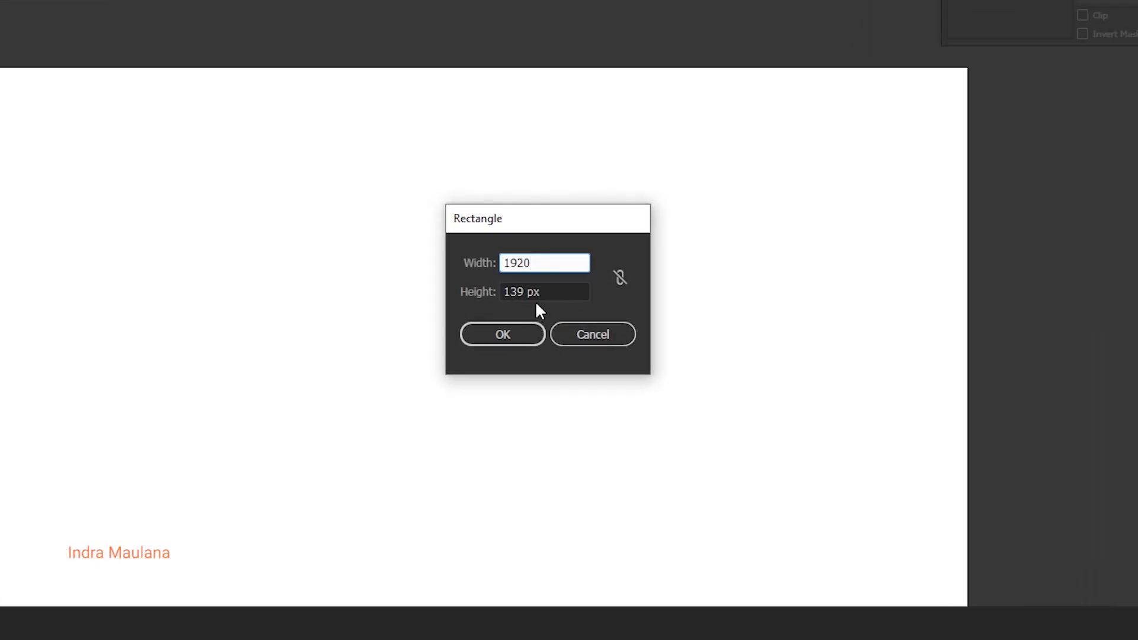
click(570, 303)
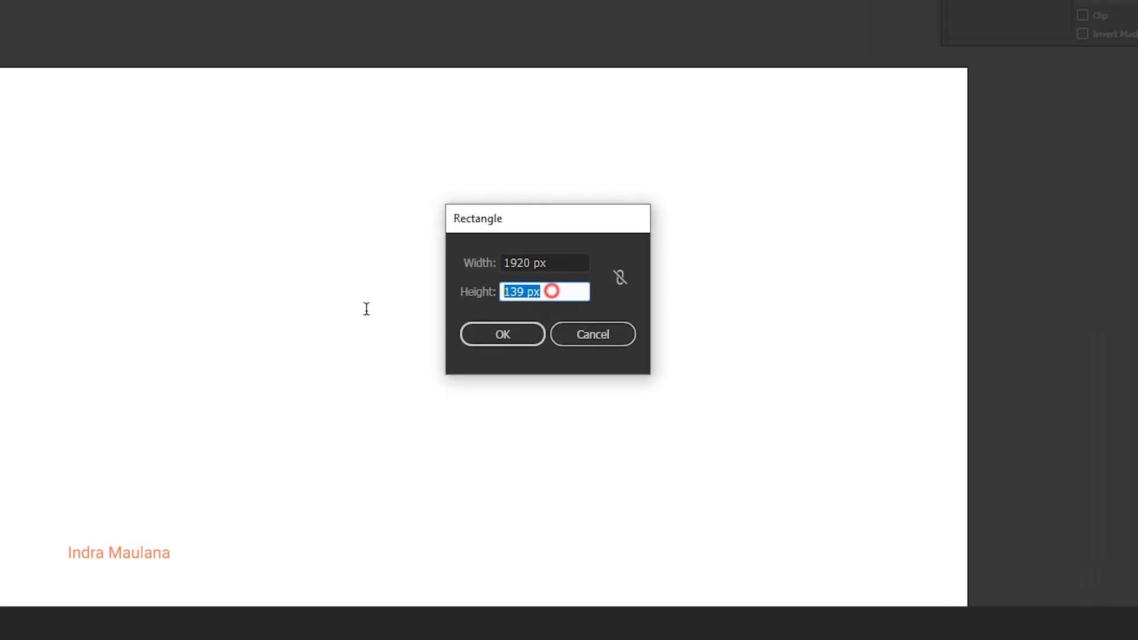
text(1080)
key(Return)
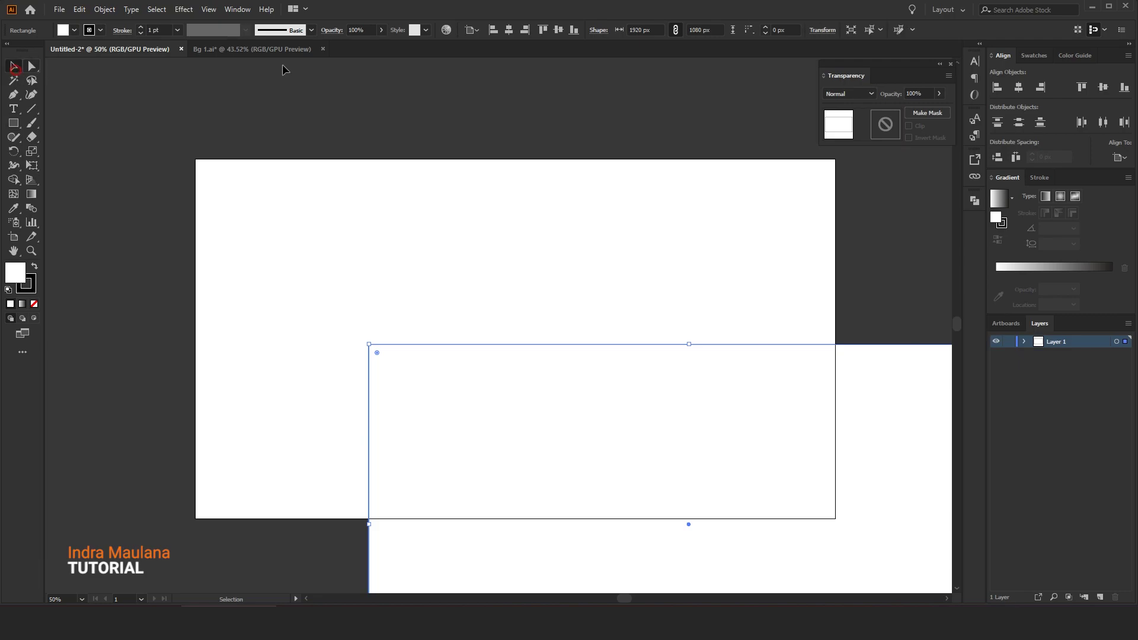
click(508, 30)
click(558, 30)
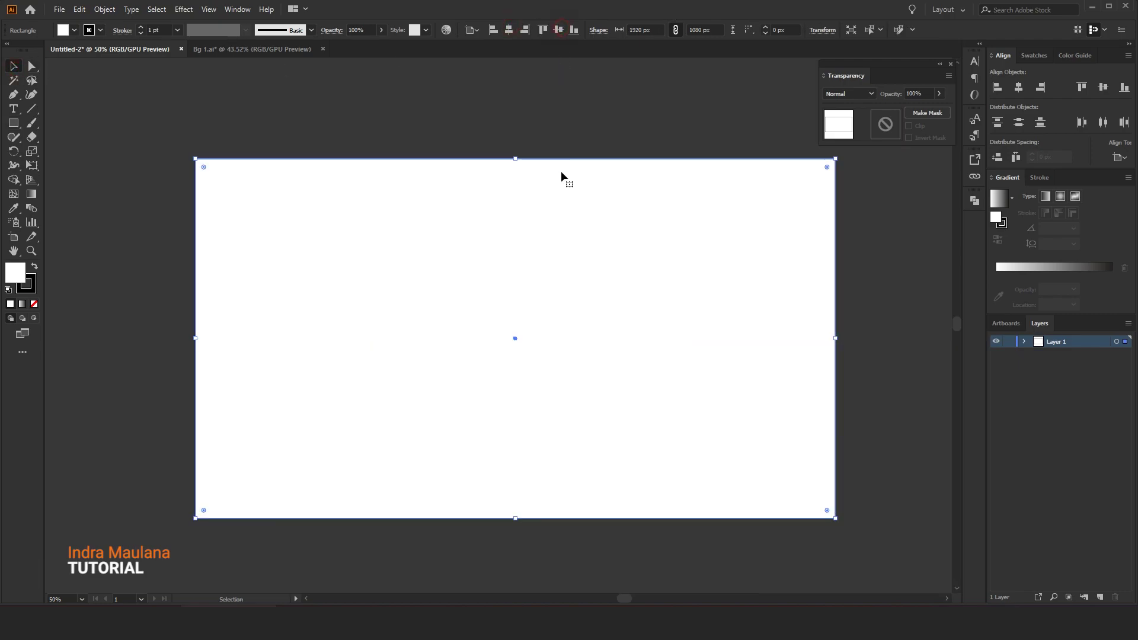
Step: Apply a linear gradient fill to the rectangle and set its starting colour stop to RGB hex d6276a
click(1023, 267)
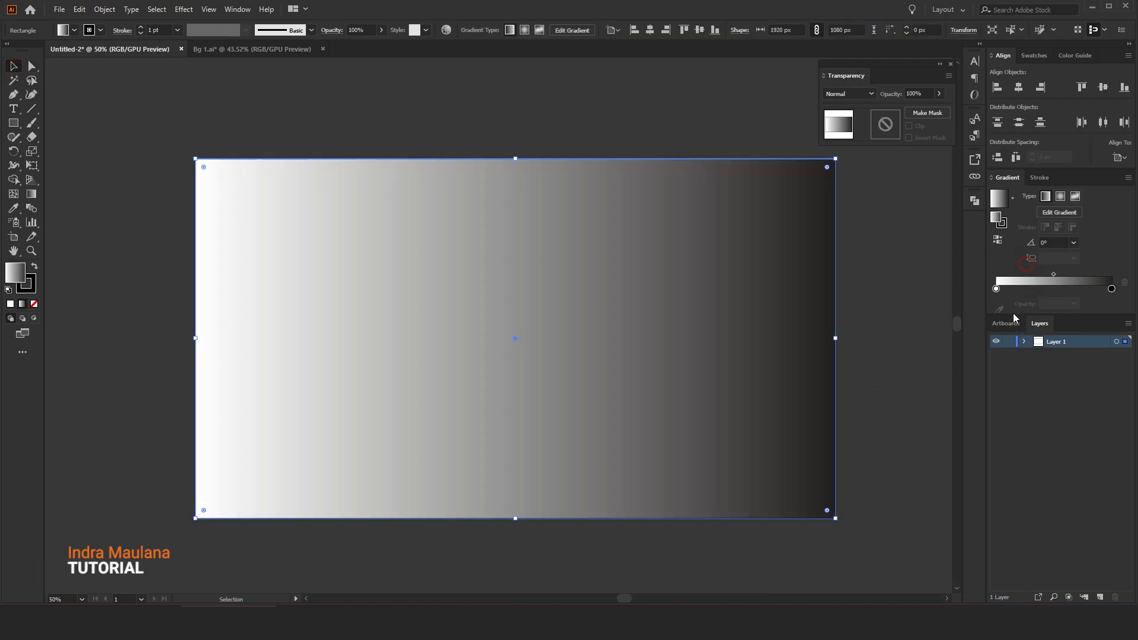
double_click(996, 288)
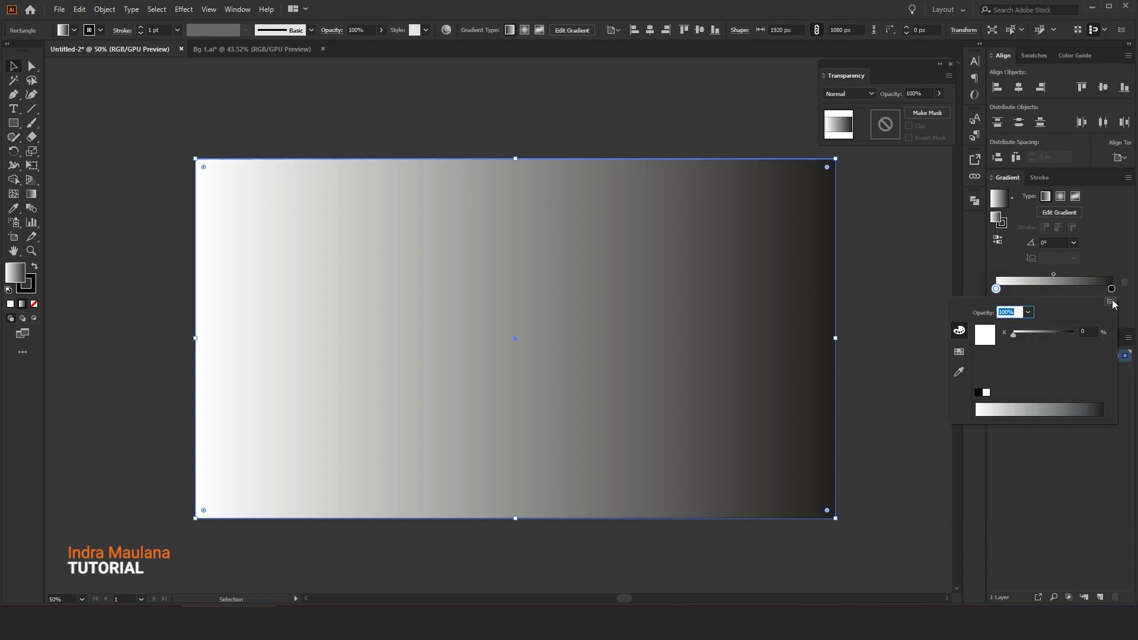
click(999, 181)
drag(999, 181, 769, 179)
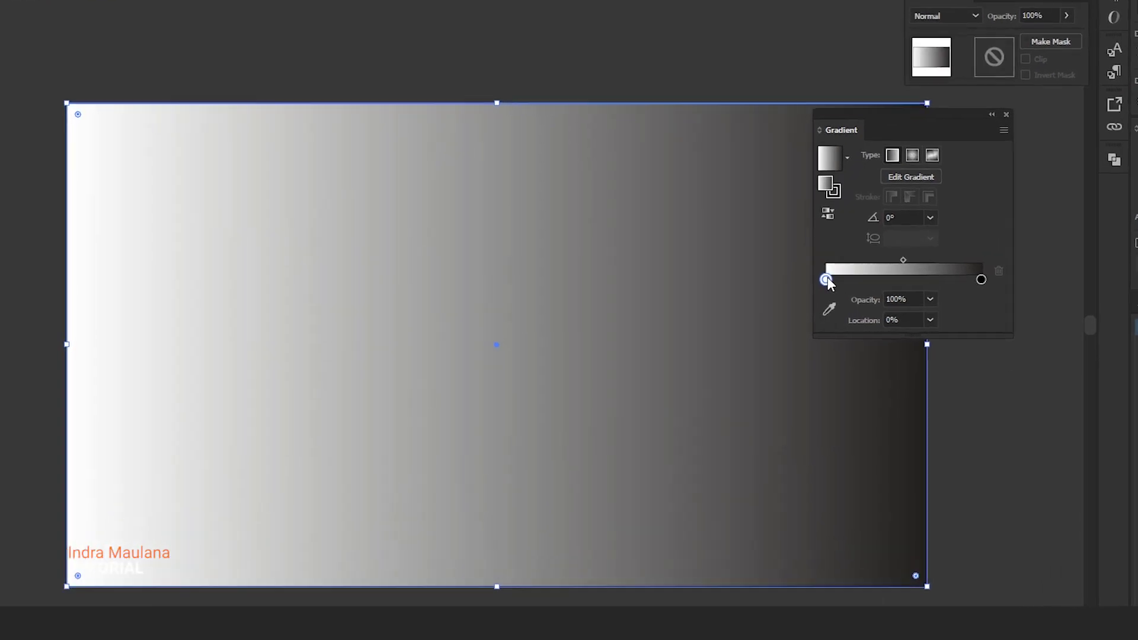
double_click(824, 280)
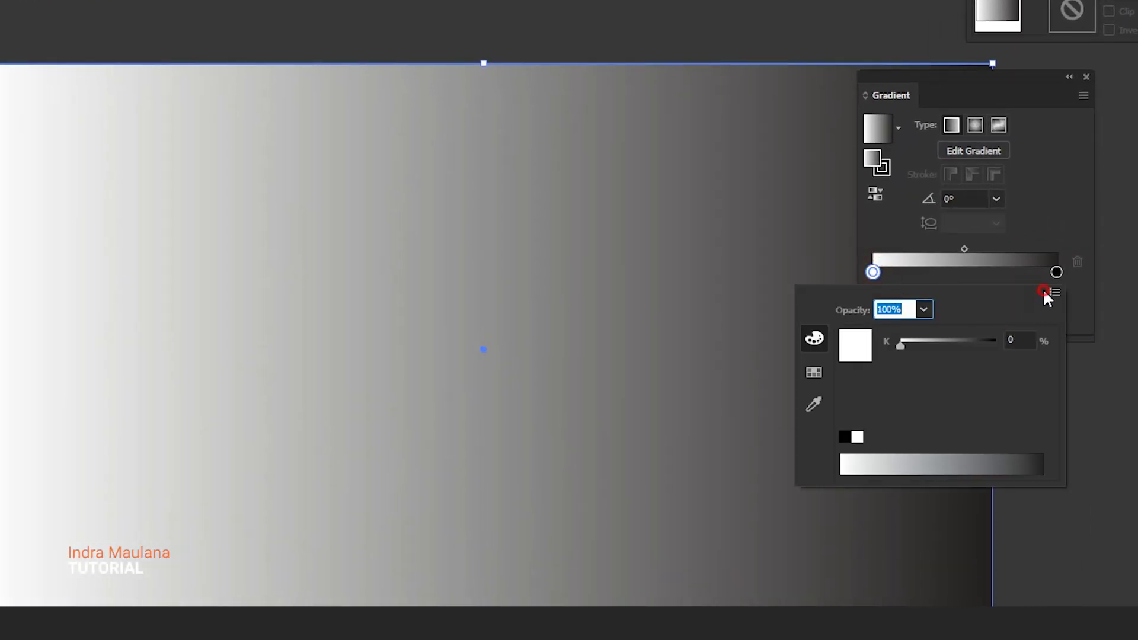
click(1045, 292)
click(1090, 314)
double_click(1032, 435)
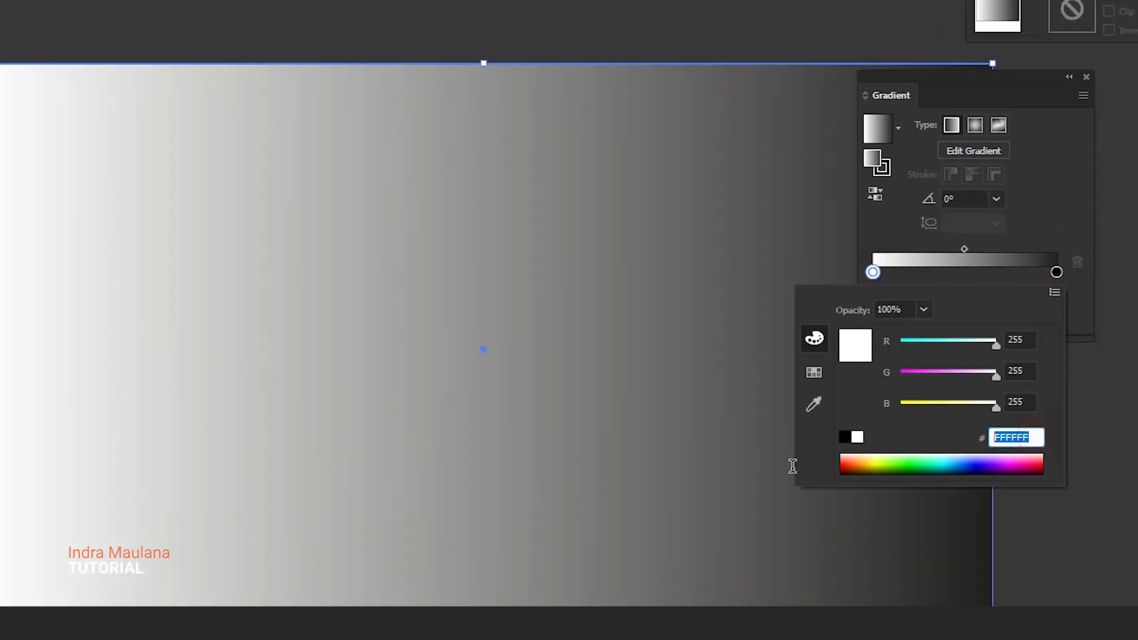
text(d6276a)
key(Return)
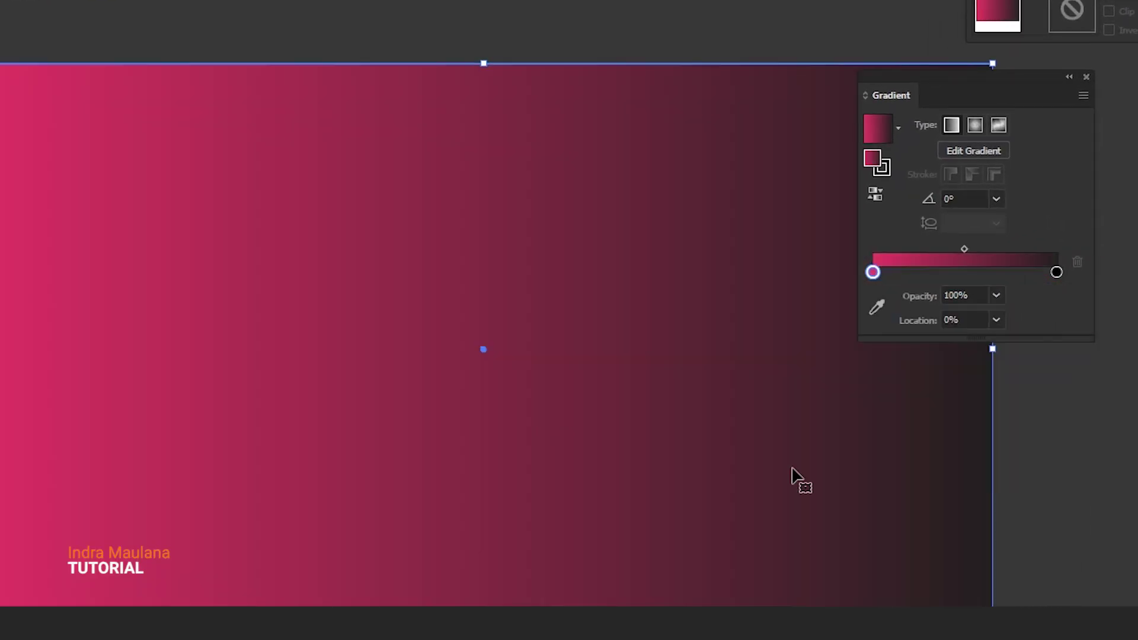
Step: Set the rectangle gradient's ending colour stop to RGB hex 0f0b3d
double_click(1056, 274)
click(1055, 292)
click(1078, 318)
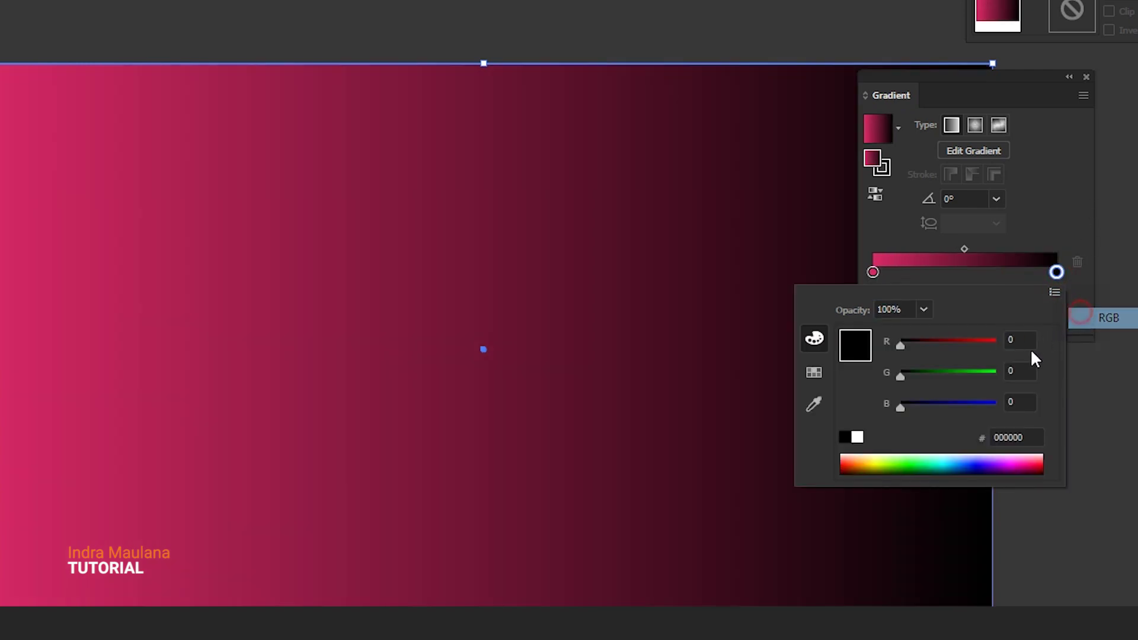
double_click(1034, 437)
text(0f0b3d)
key(Return)
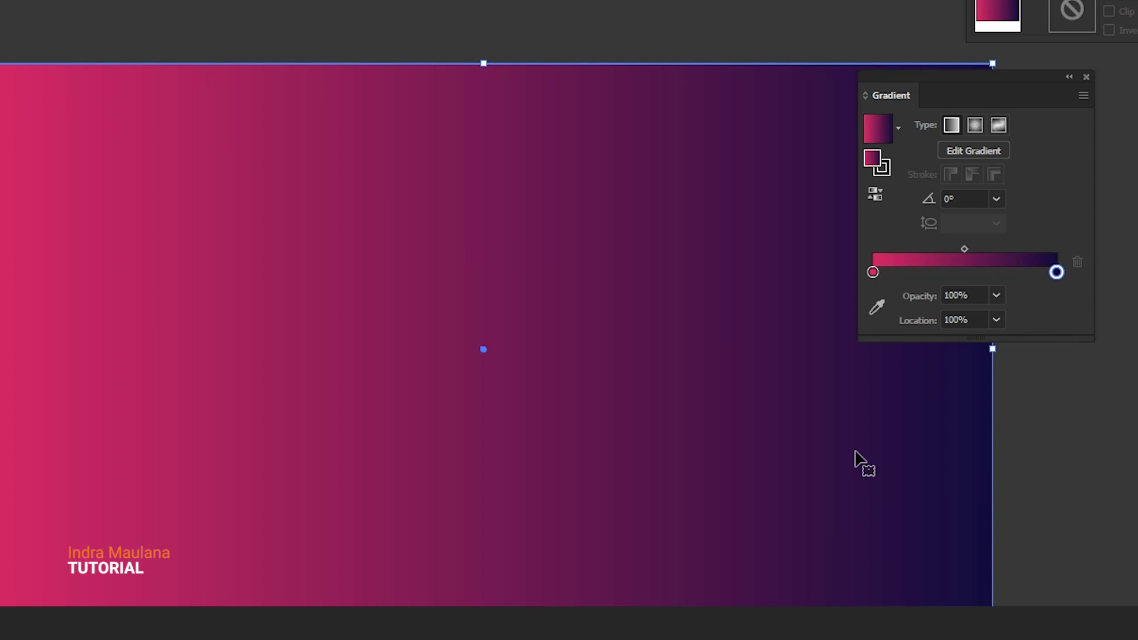
Step: Remove the stroke from the pink-to-navy rectangle by setting it to None
drag(947, 78, 1035, 60)
scroll(757, 409, right, 5)
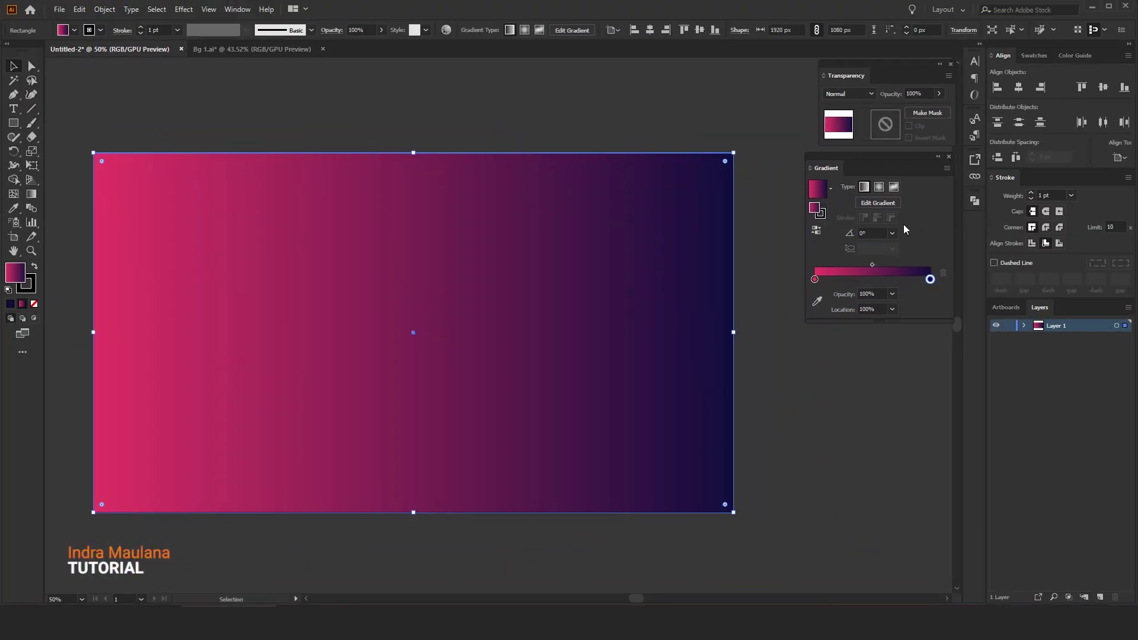
click(101, 29)
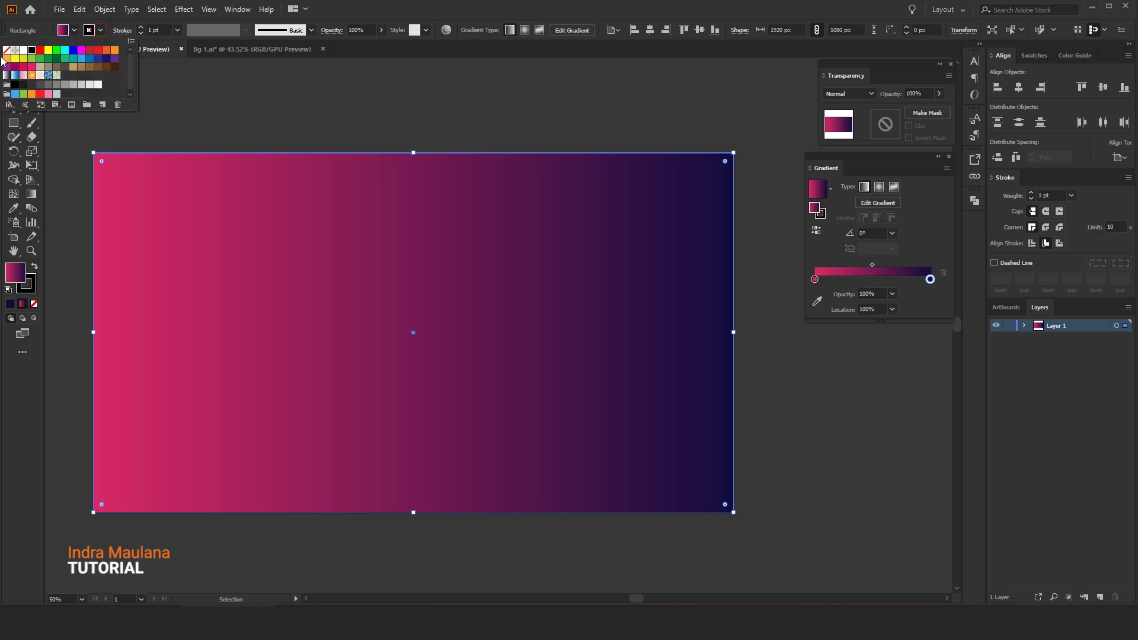
click(6, 46)
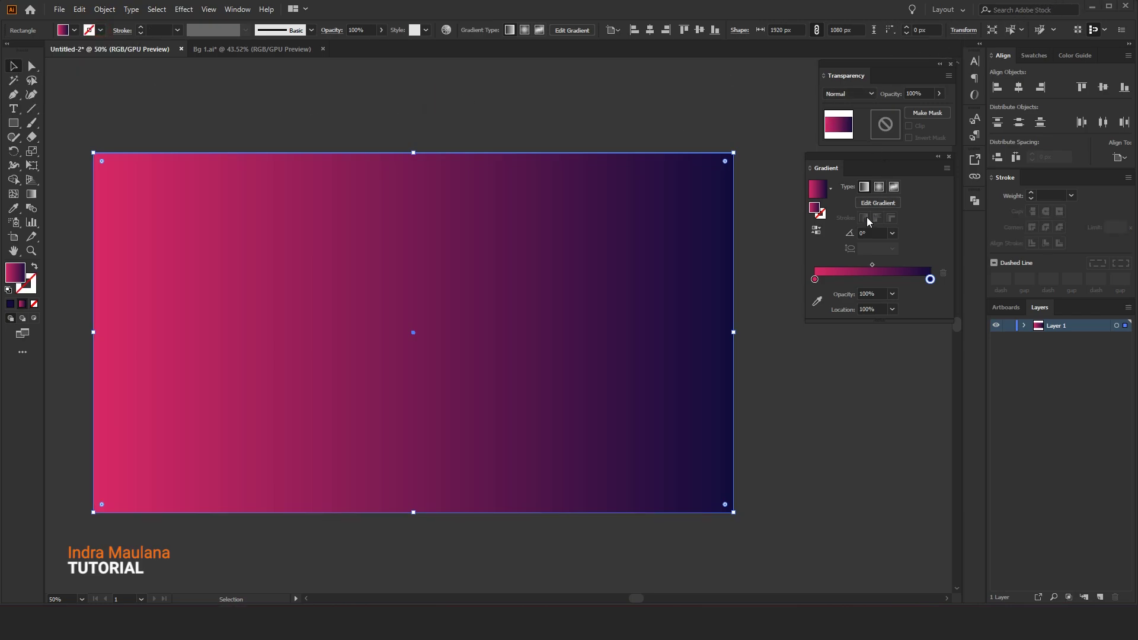
Step: Make the pink-to-navy gradient radial and place its pink centre near the rectangle's upper edge, slightly left of the middle
click(878, 187)
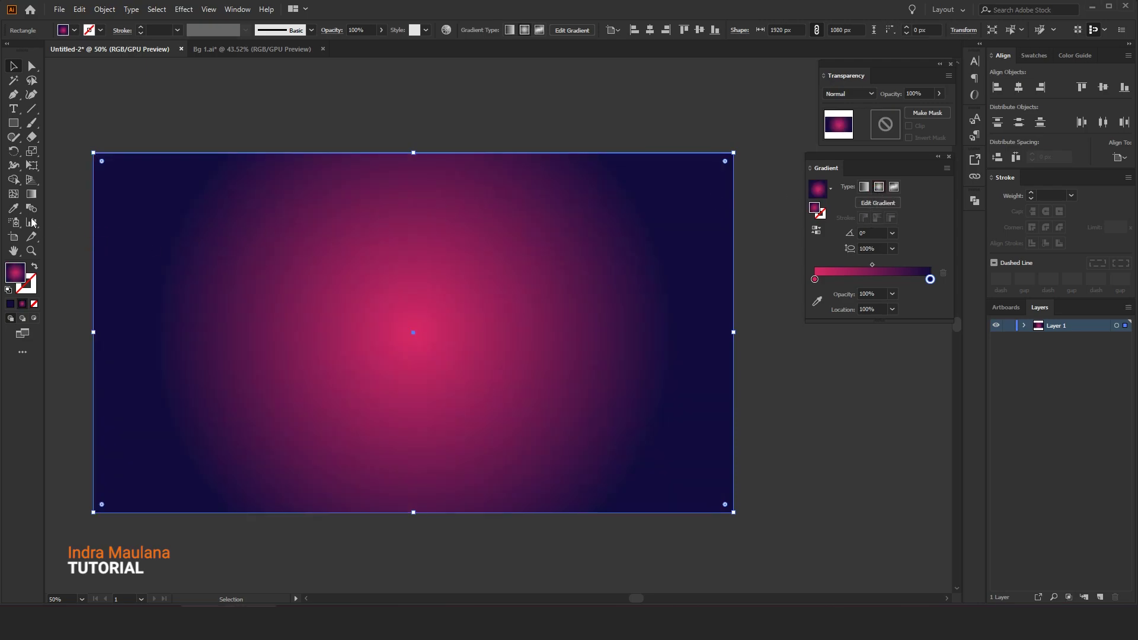
click(31, 195)
drag(227, 185, 417, 410)
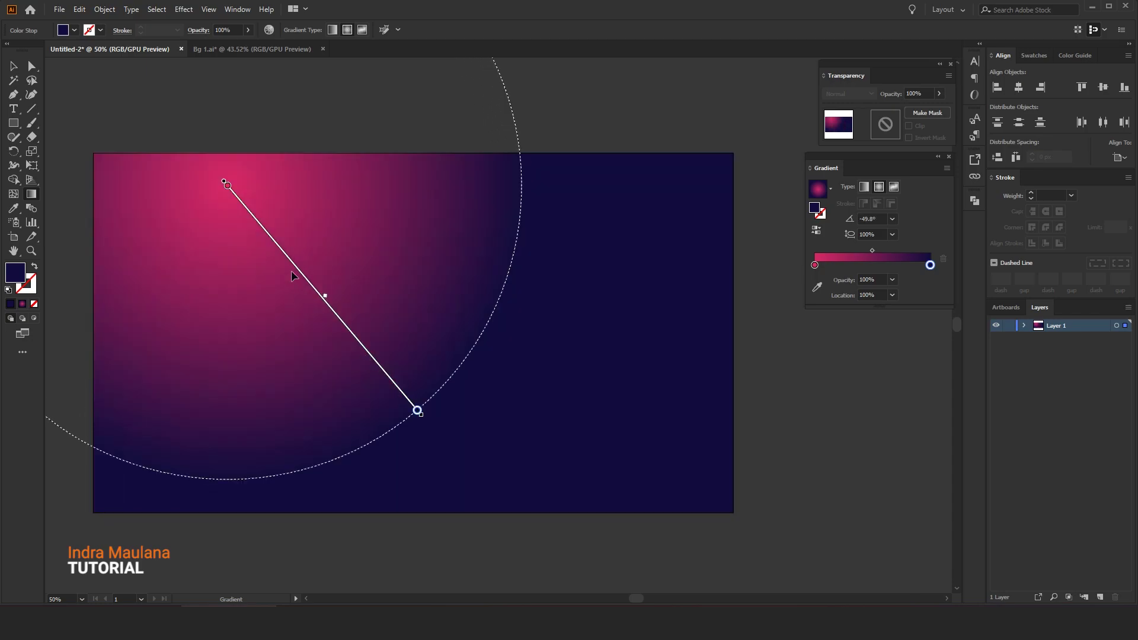
mouse_move(298, 268)
mouse_down()
mouse_move(373, 274)
mouse_move(403, 290)
mouse_up()
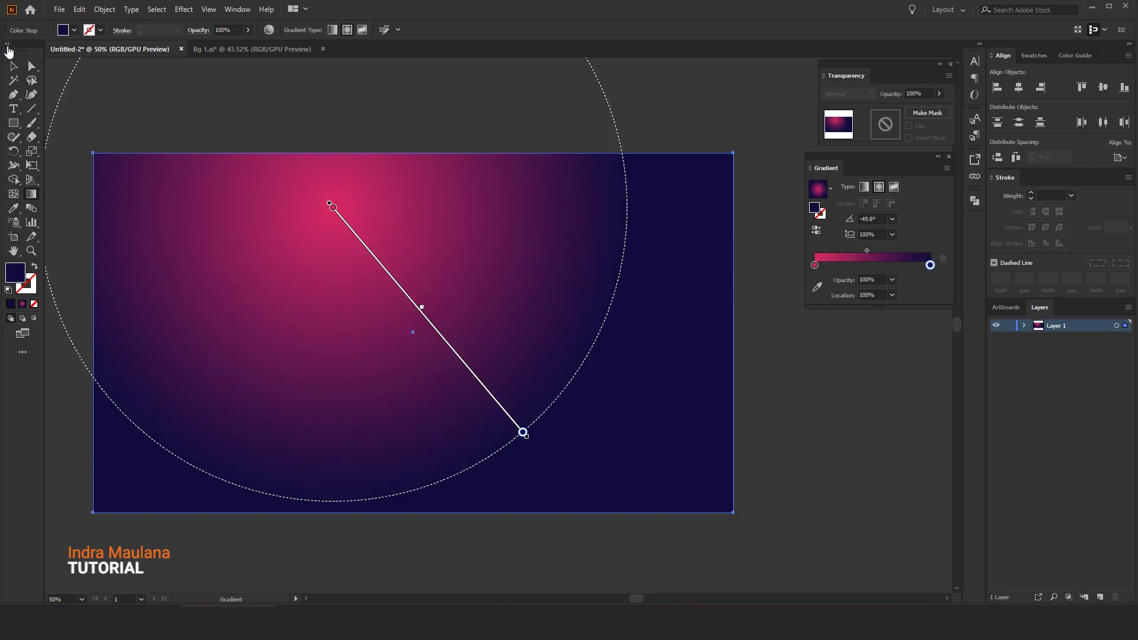
click(13, 65)
click(199, 120)
Step: Create a second 1920 × 1080 px rectangle and centre it on the artboard over the first one
click(13, 123)
click(495, 325)
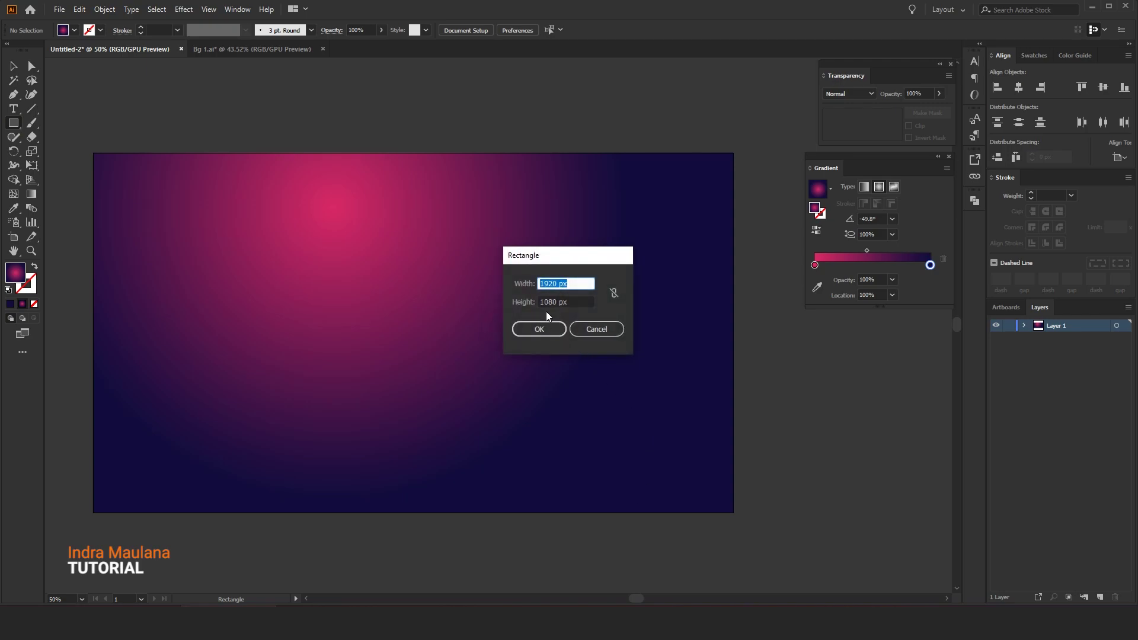
key(Tab)
click(538, 329)
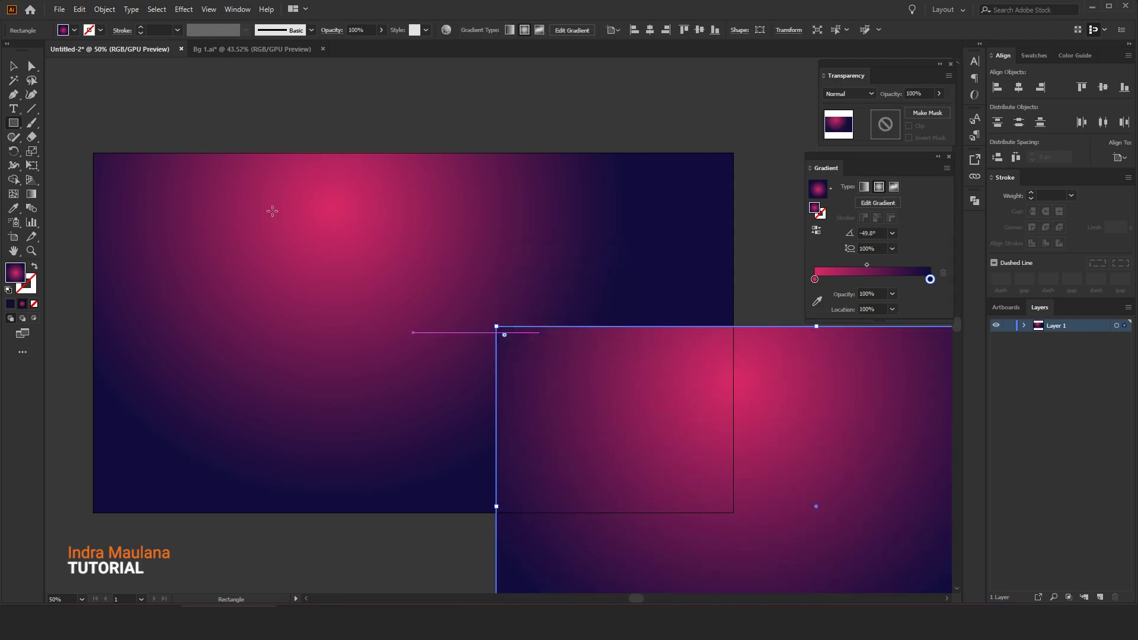
click(16, 66)
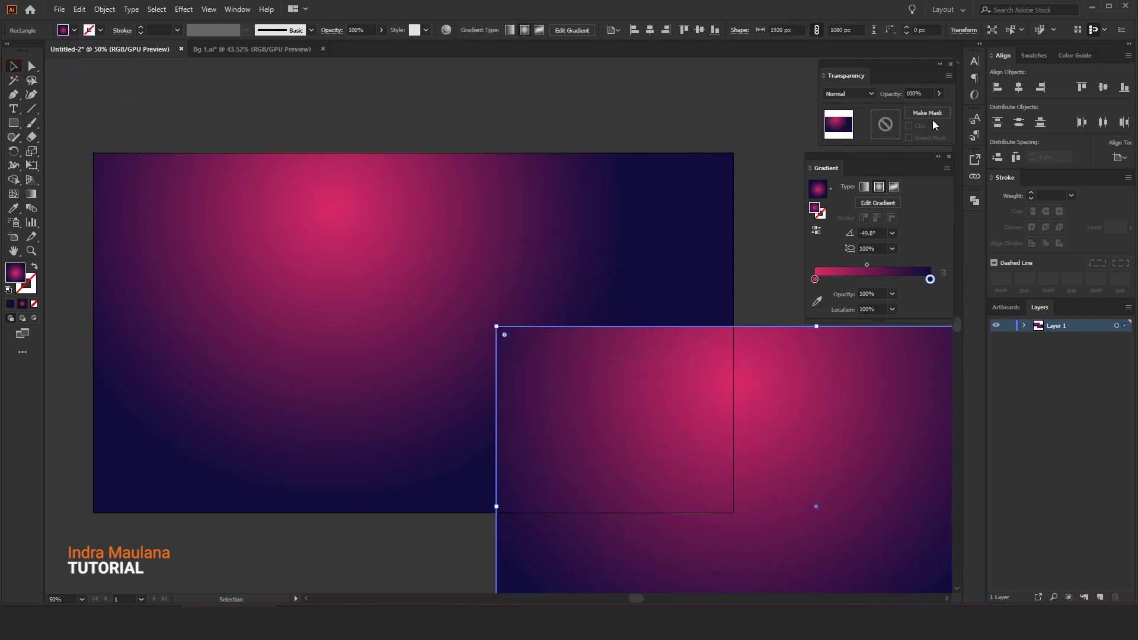
click(650, 29)
click(699, 30)
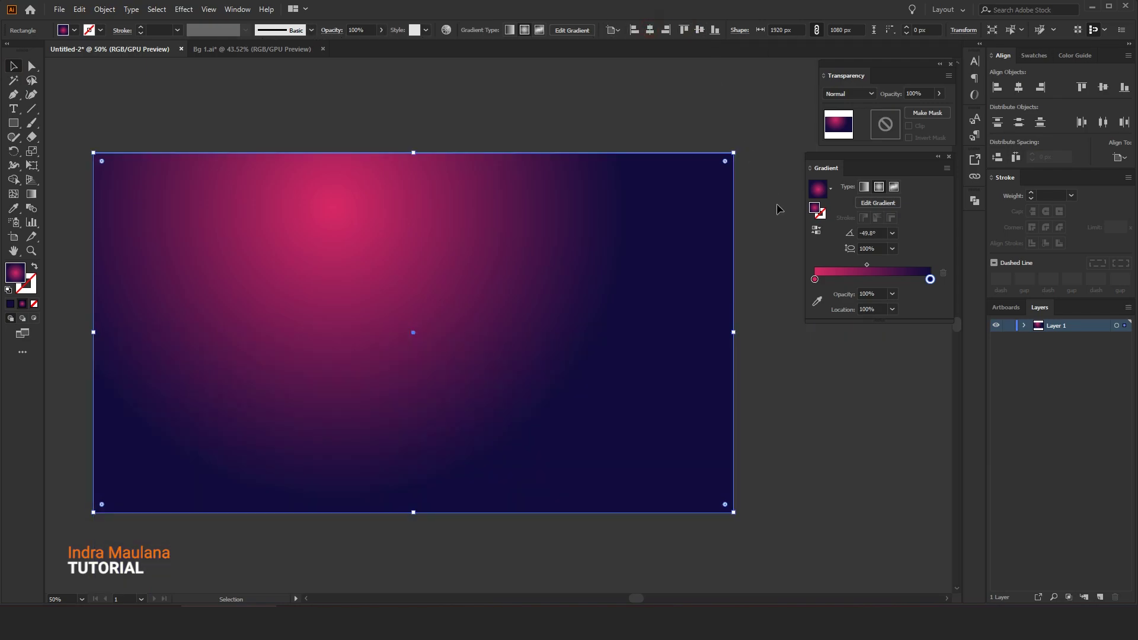
Step: Fill the second rectangle with the white-to-black gradient preset and change its white stop to the cyan swatch
click(830, 188)
click(764, 215)
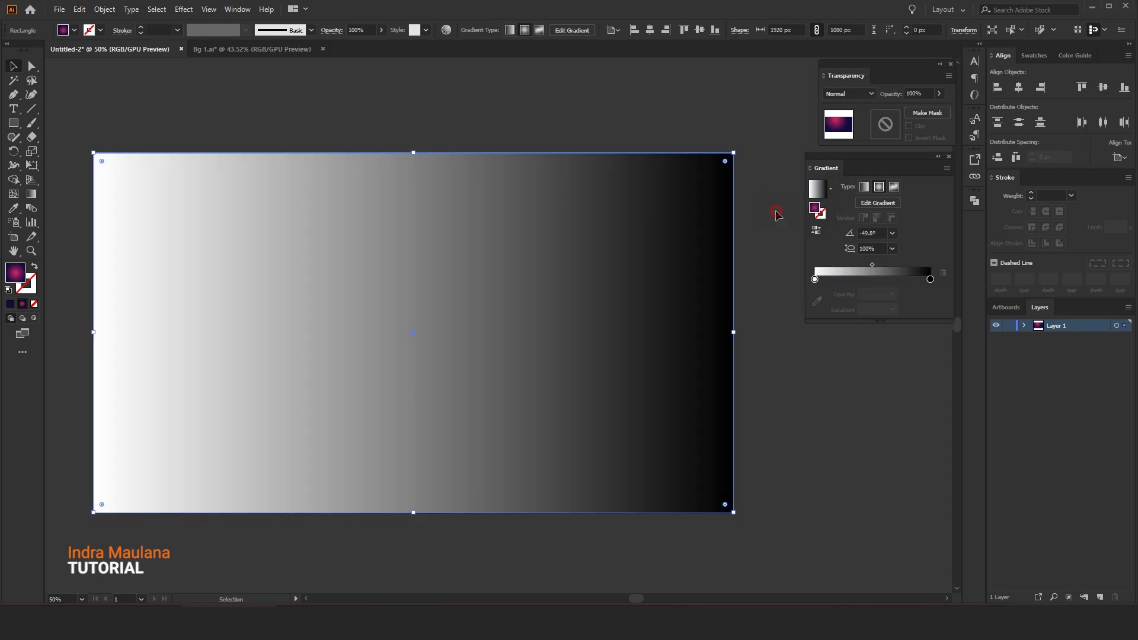
double_click(814, 279)
click(778, 343)
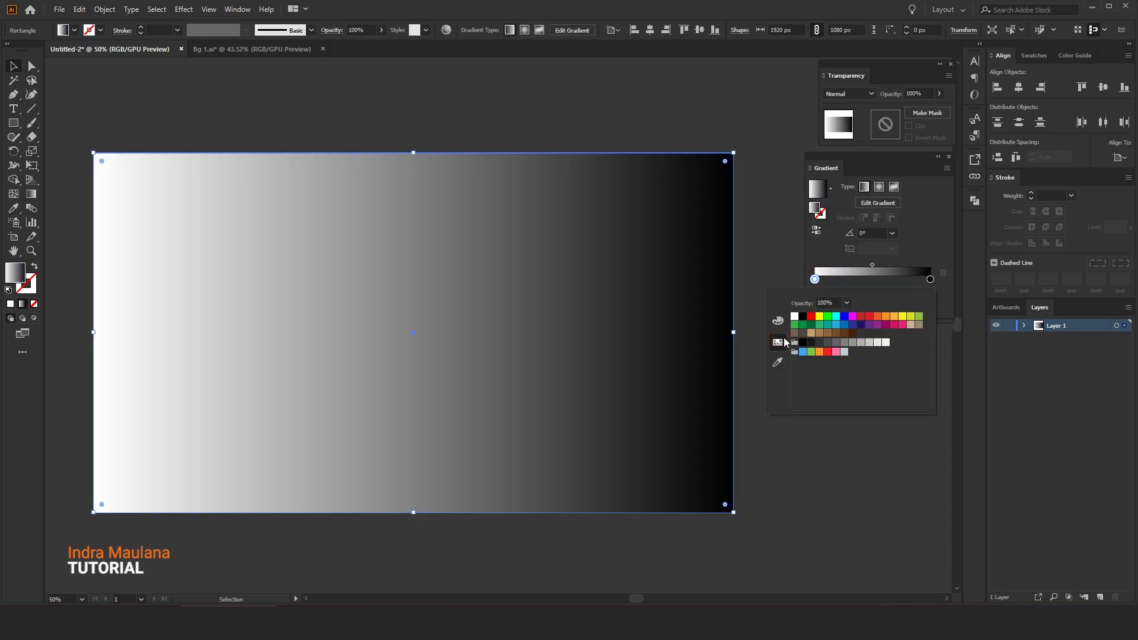
click(836, 317)
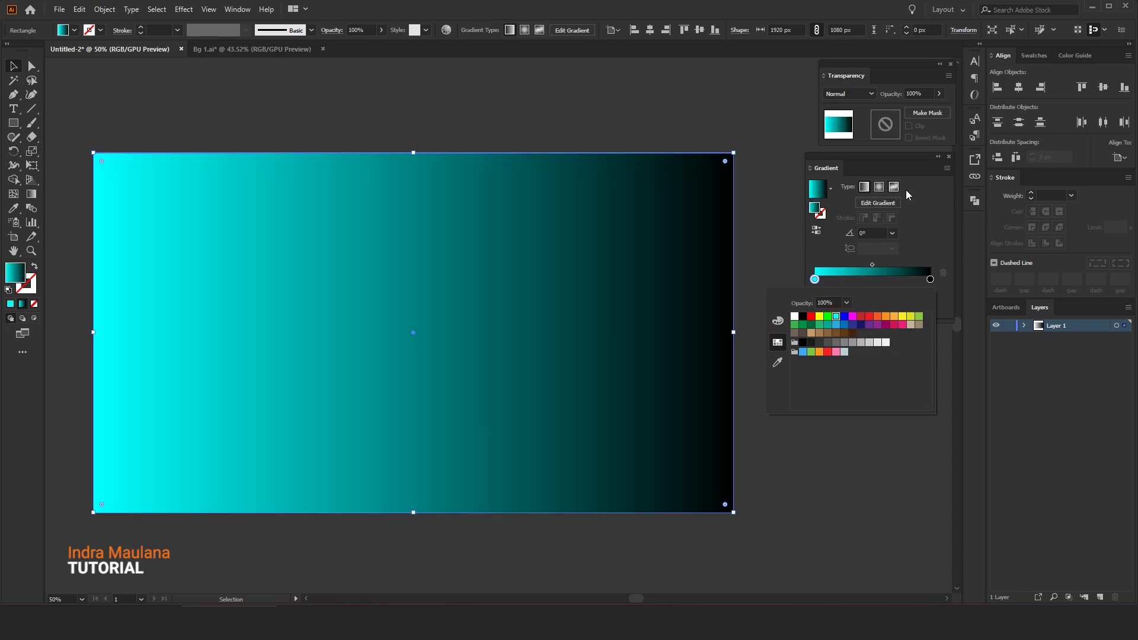
Step: Make the cyan-to-black gradient radial, radiating from the rectangle's upper-right corner down to just past its middle
click(879, 187)
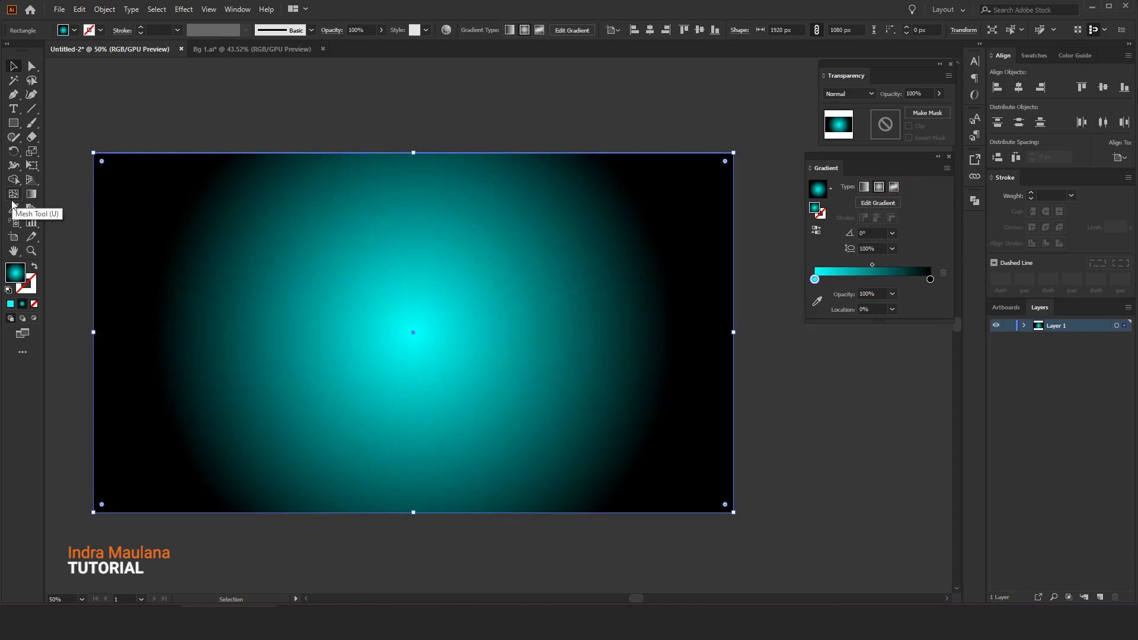
click(31, 194)
drag(732, 157, 481, 371)
click(481, 370)
click(473, 382)
drag(474, 377, 442, 404)
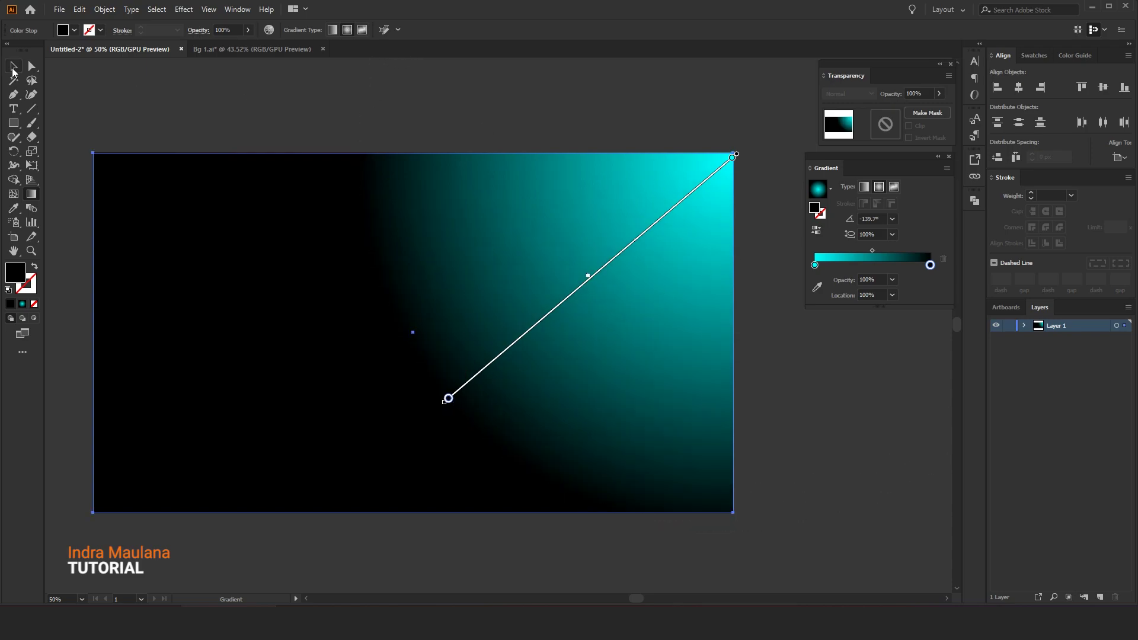
Step: Set the cyan rectangle's blending mode to Screen and deselect it
click(12, 67)
click(832, 95)
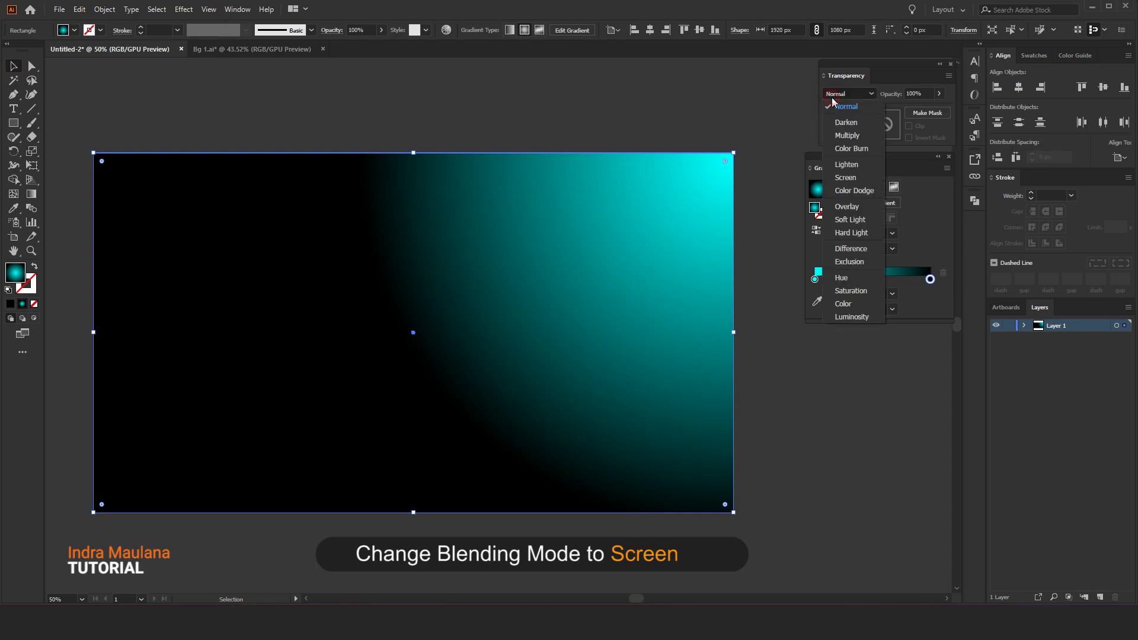
click(845, 178)
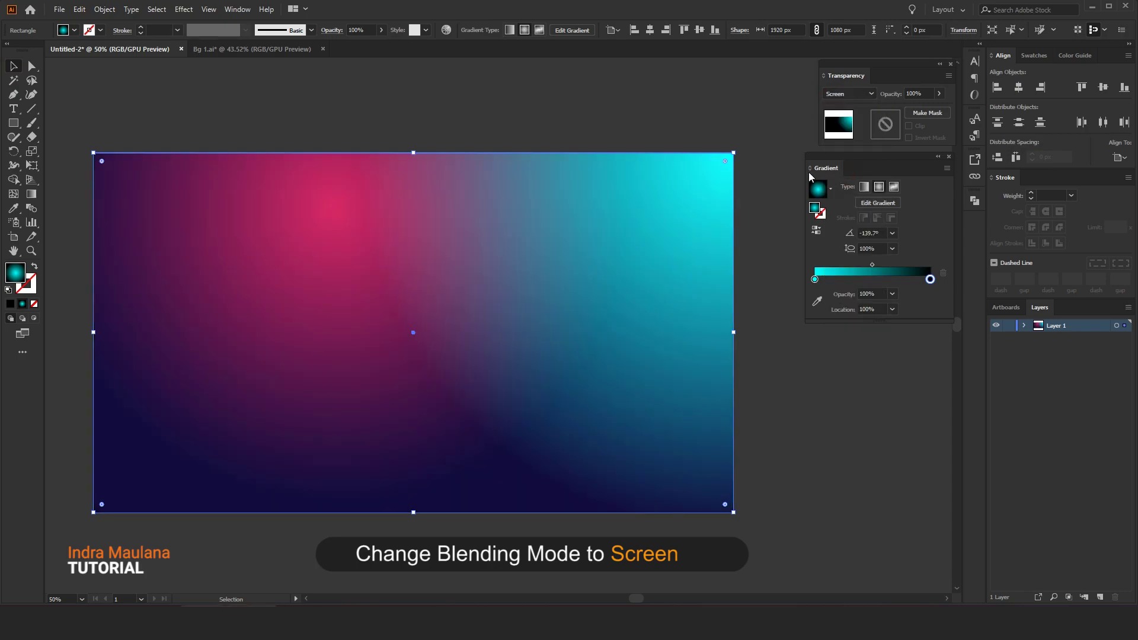
click(675, 120)
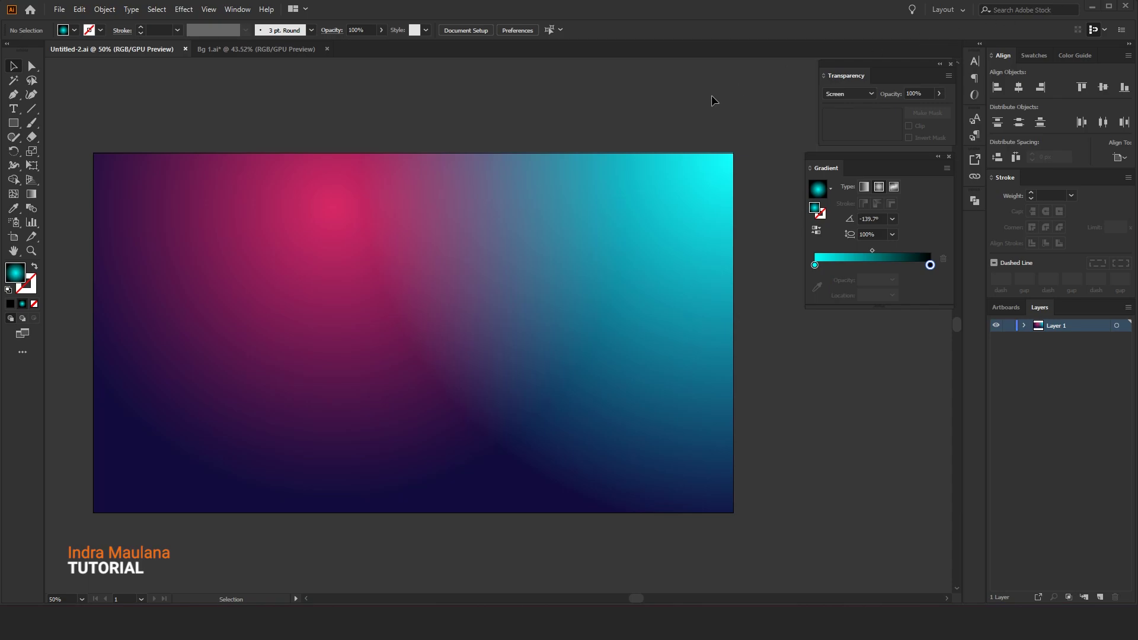
click(679, 110)
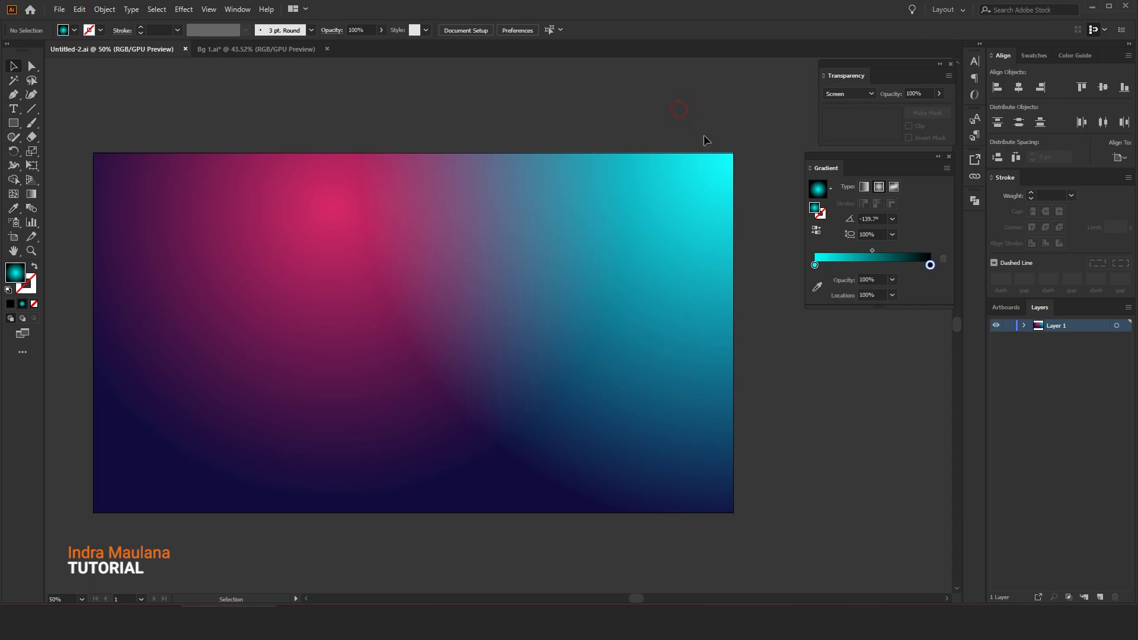
Step: Rename Layer 1 to BG and lock the layer
double_click(1053, 326)
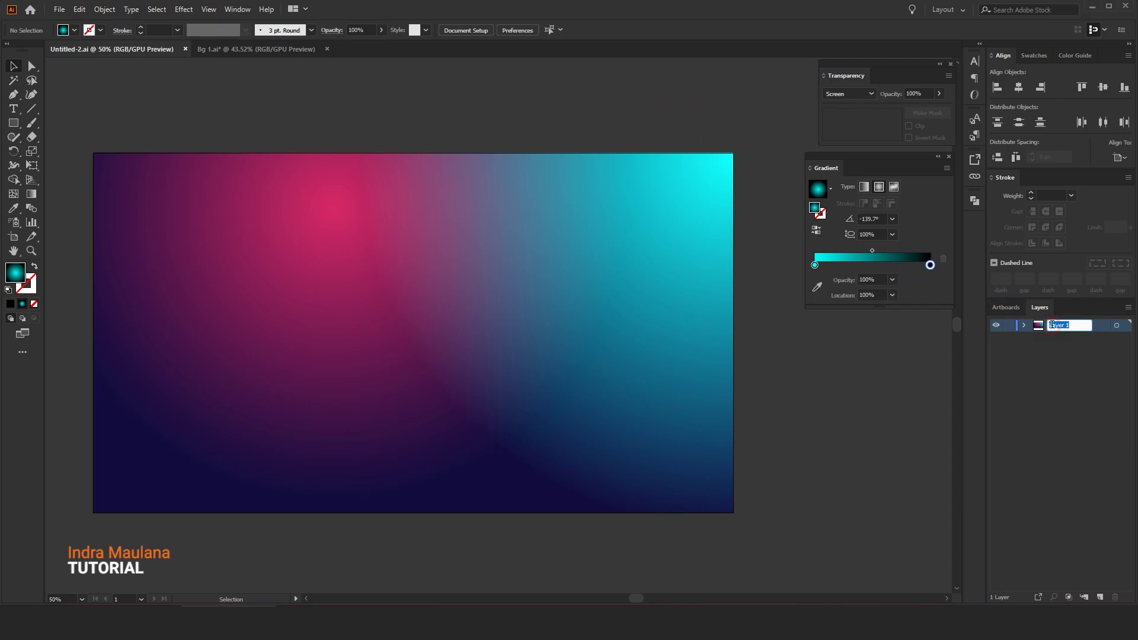
click(1054, 358)
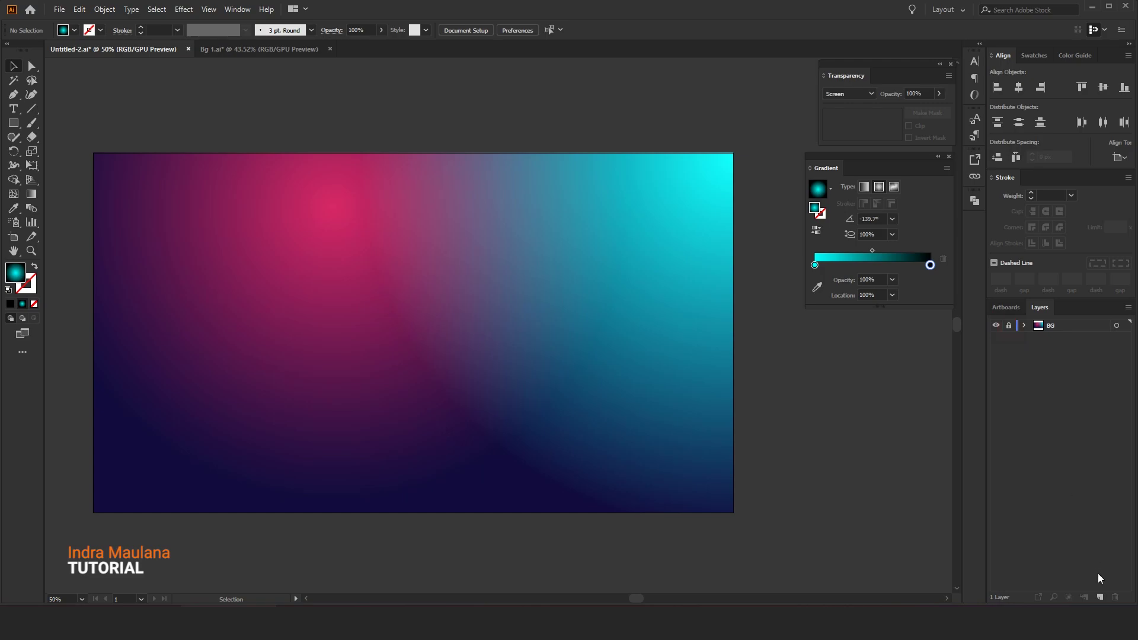
Step: Add a new layer above BG and draw a circle about 634 px in diameter at the centre of the artboard
click(1099, 597)
drag(589, 167, 594, 165)
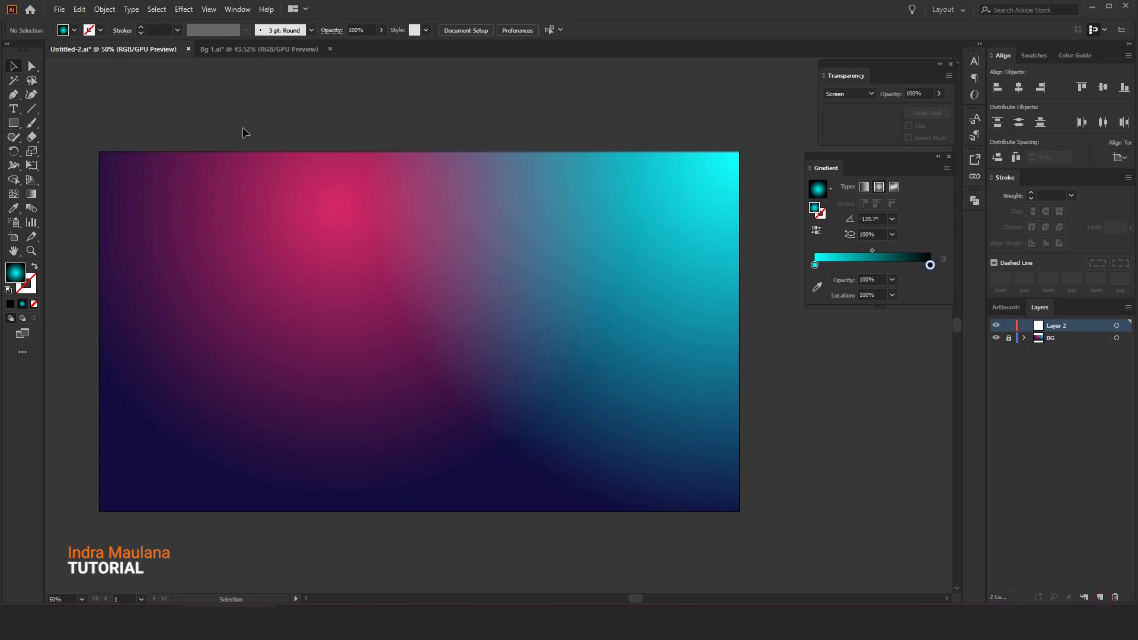
drag(392, 128, 396, 125)
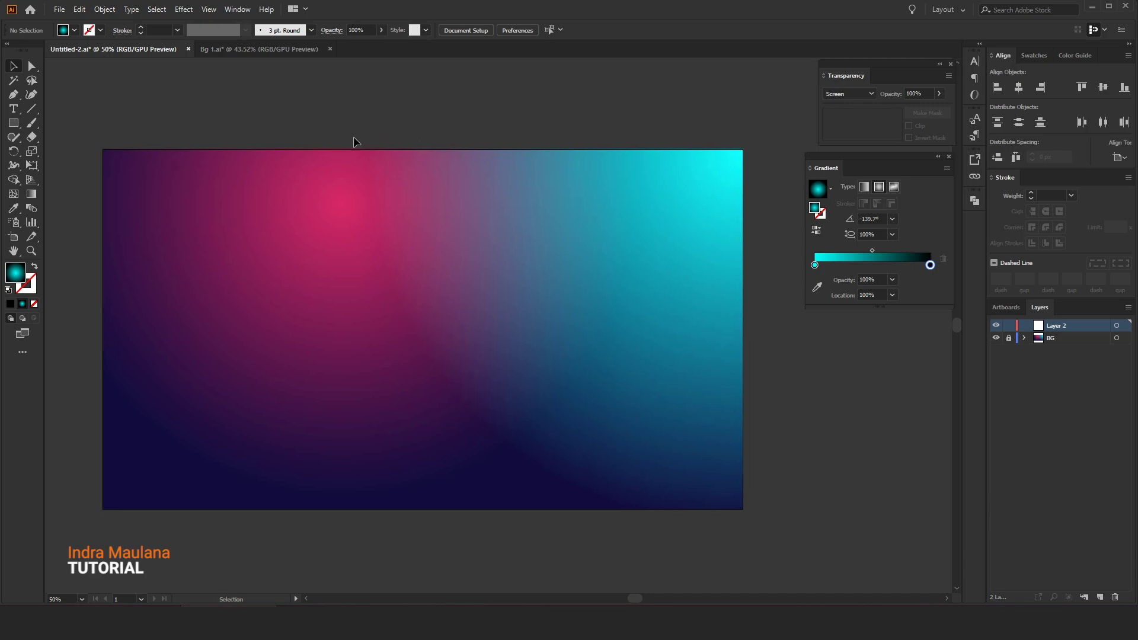
drag(13, 128, 53, 146)
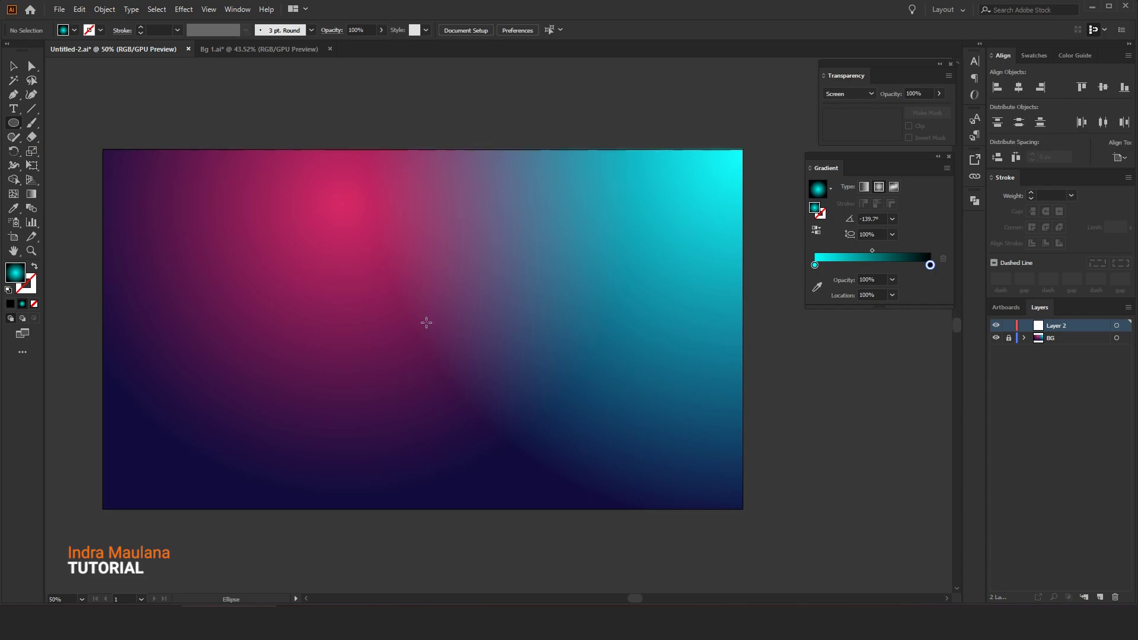
drag(420, 329, 528, 434)
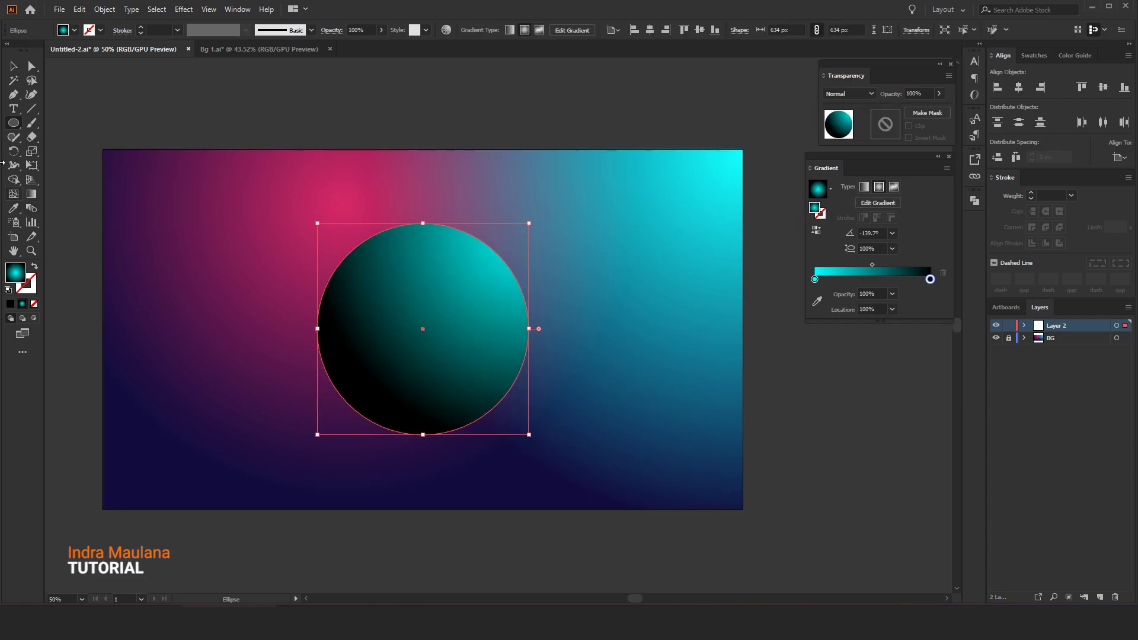
click(13, 66)
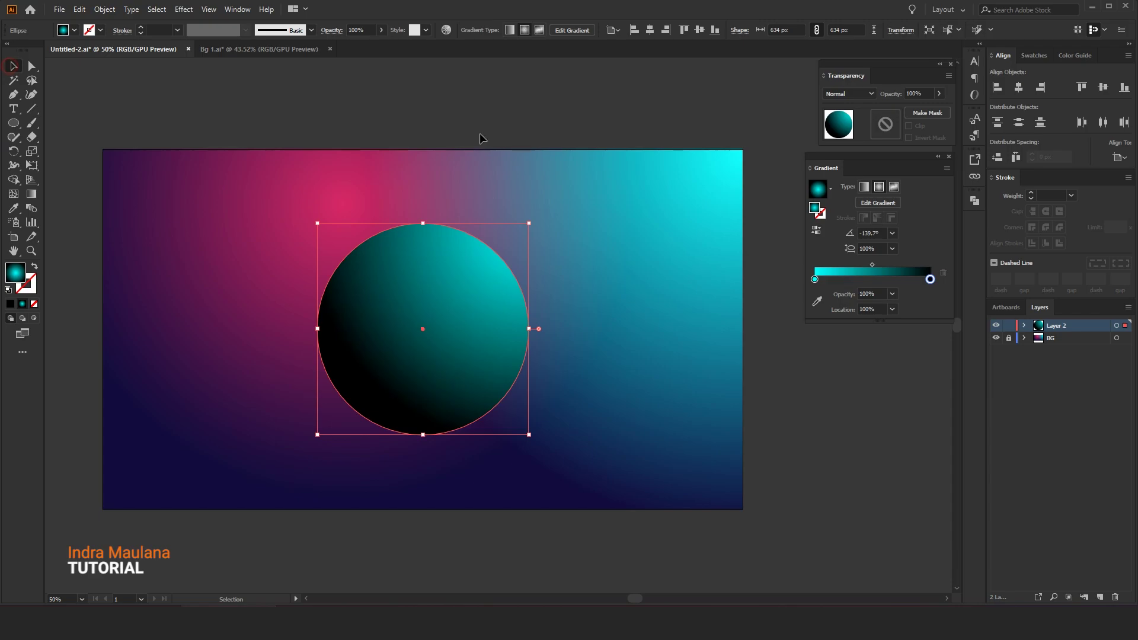
Step: Replace the circle's gradient fill with the solid black swatch and deselect it
click(1032, 55)
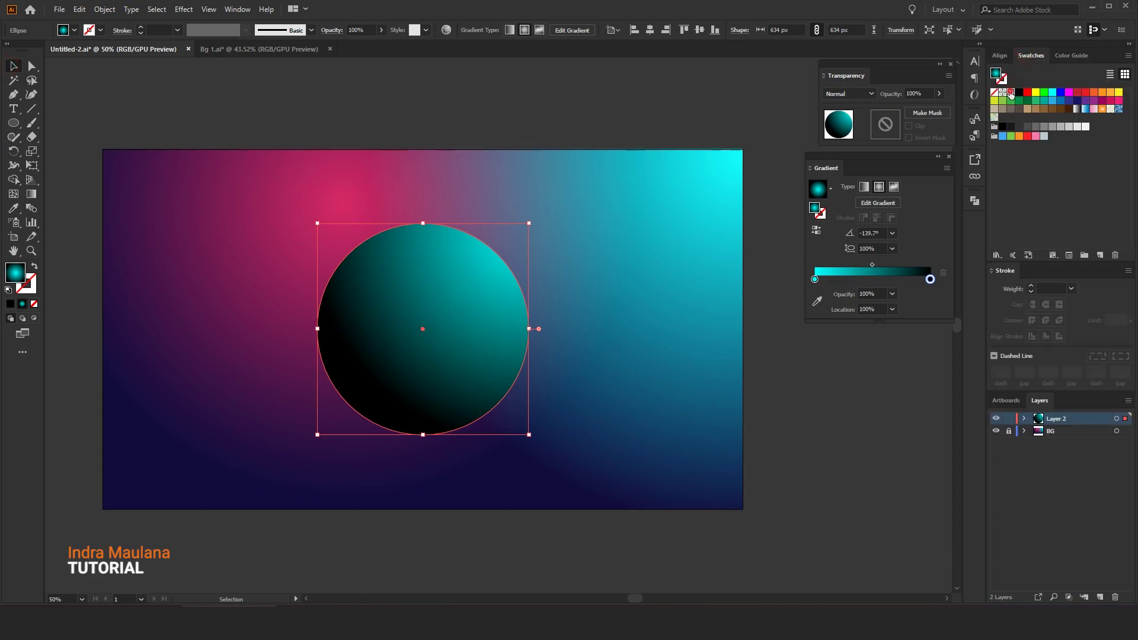
click(1010, 92)
click(498, 165)
click(482, 287)
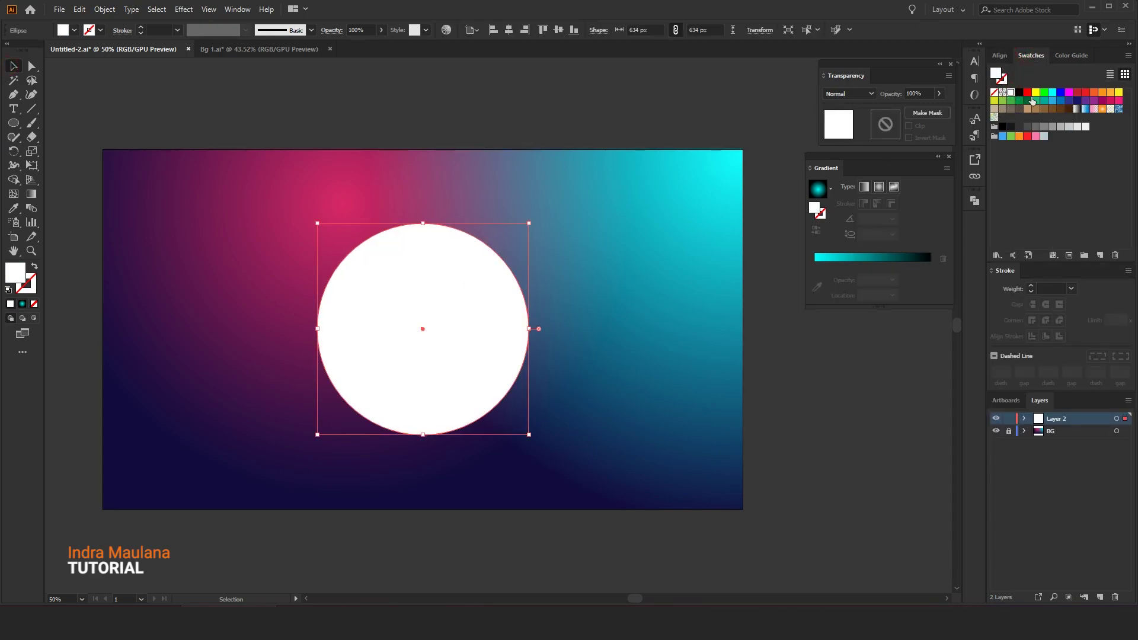
click(1019, 93)
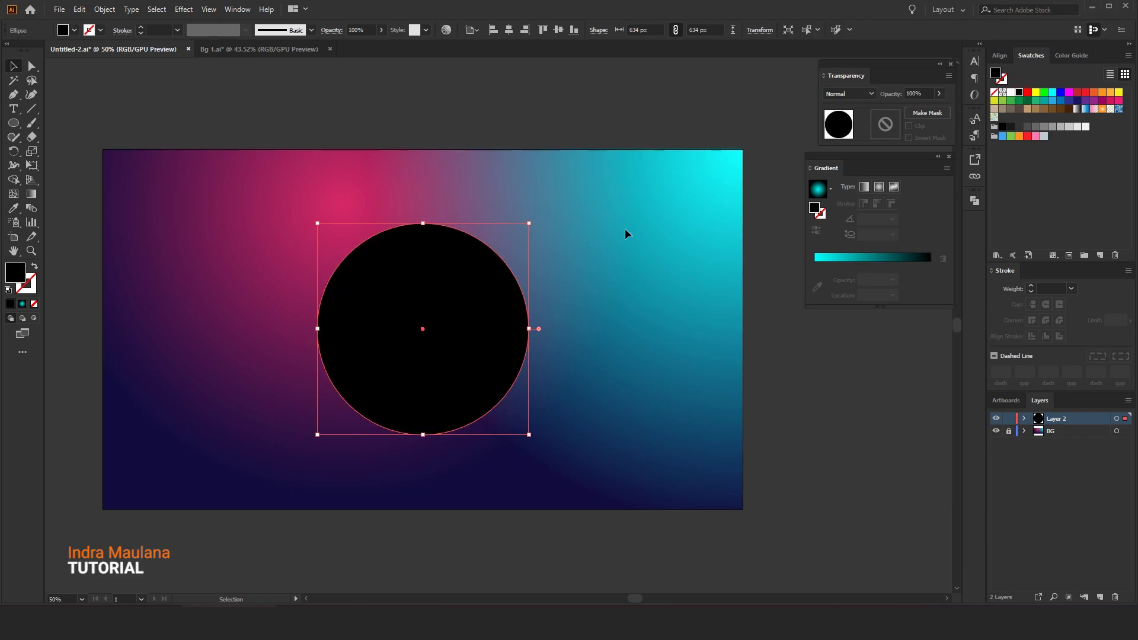
click(1028, 127)
click(1002, 126)
click(596, 144)
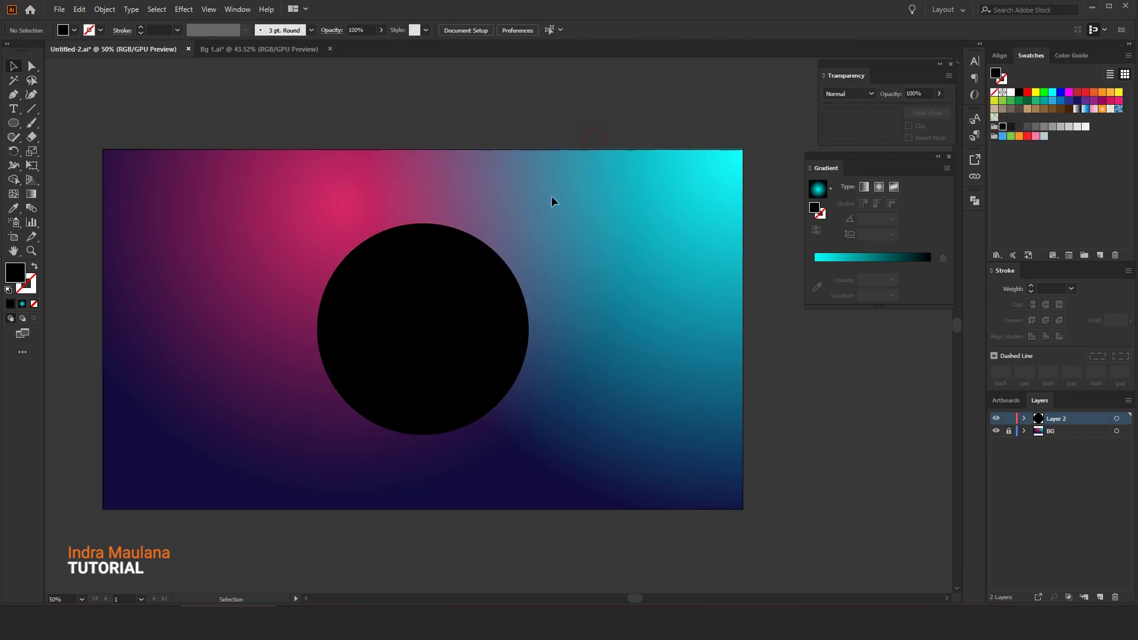
Step: Scale the black circle down about its centre to 588 px and align it vertically to the centre
click(498, 271)
drag(527, 224, 520, 233)
click(558, 29)
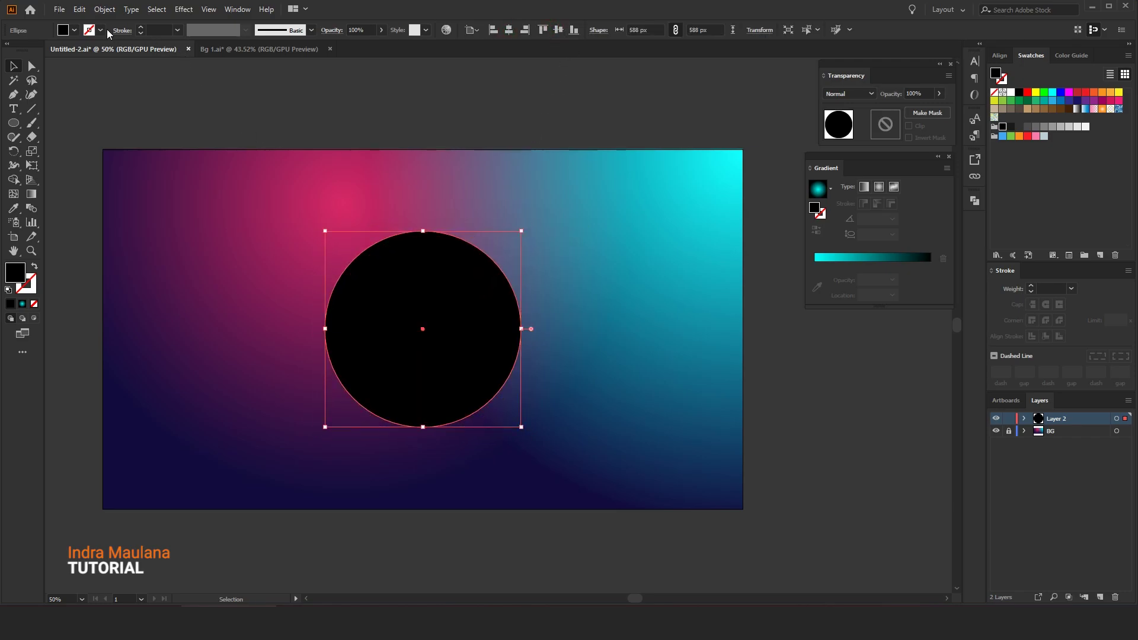
Step: Copy the black circle, paste it in front, and enlarge the copy about its centre to about 770 px
click(80, 9)
click(95, 63)
click(82, 12)
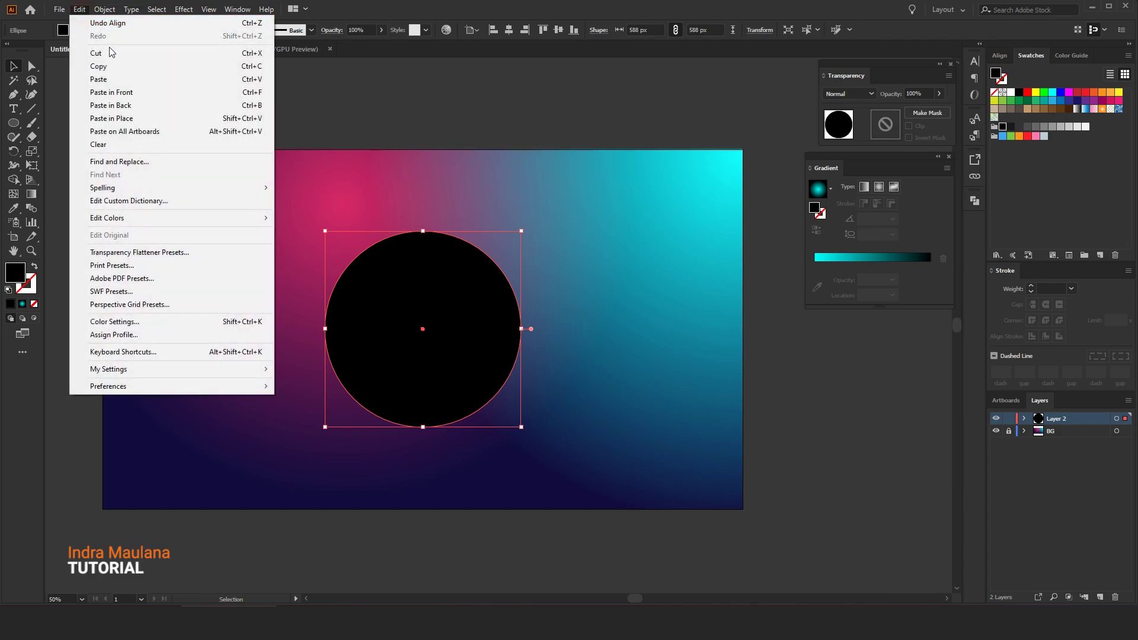
click(138, 96)
drag(521, 231, 563, 202)
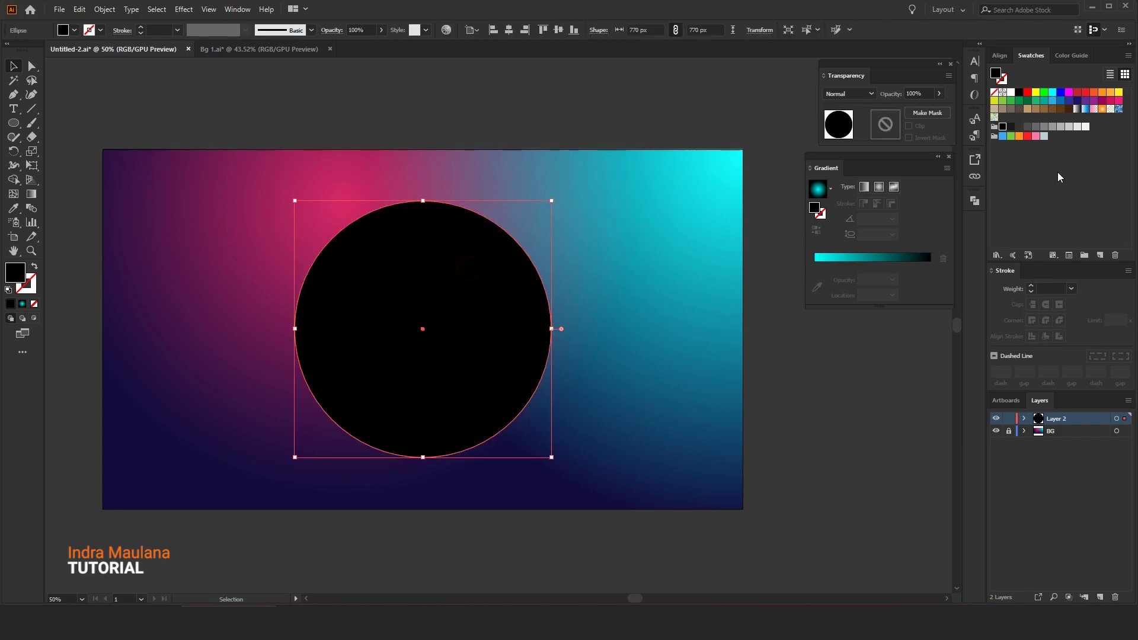
Step: Fill the larger circle with the dark grey swatch and send it behind the black circle
click(1018, 128)
right_click(501, 259)
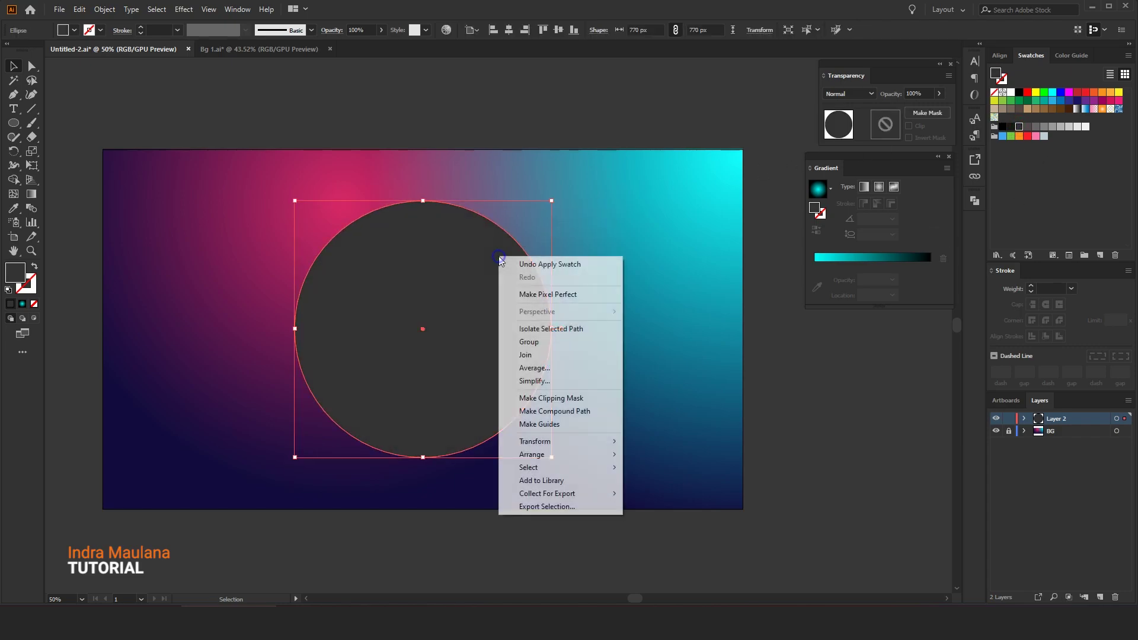
mouse_move(584, 454)
click(652, 493)
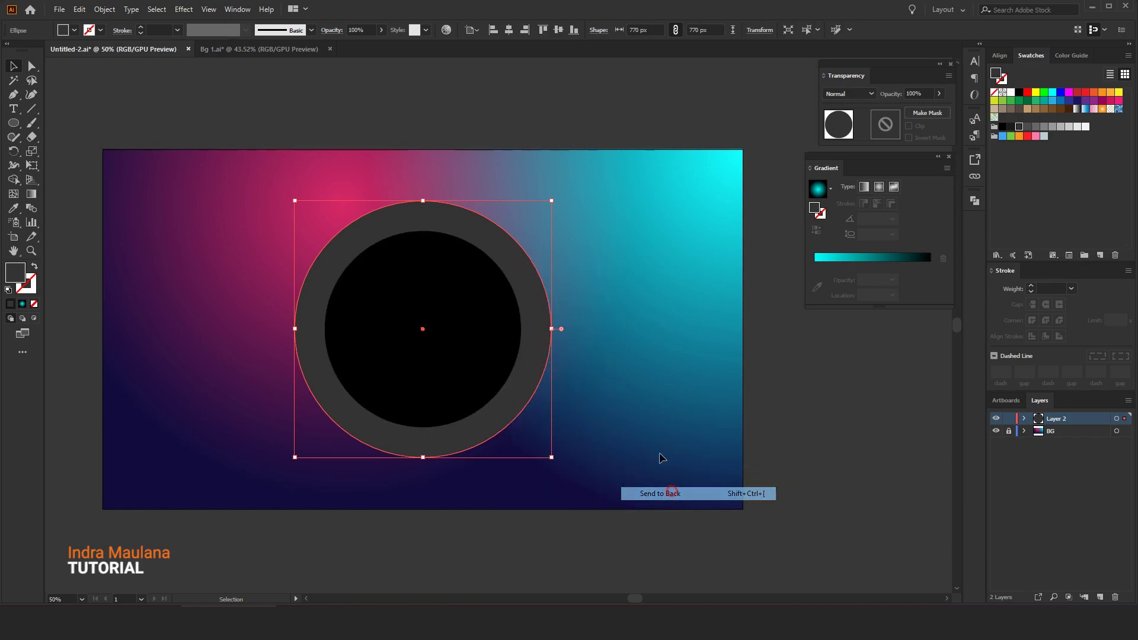
click(640, 343)
Step: Enlarge the dark grey circle about its centre to about 832 px
click(512, 270)
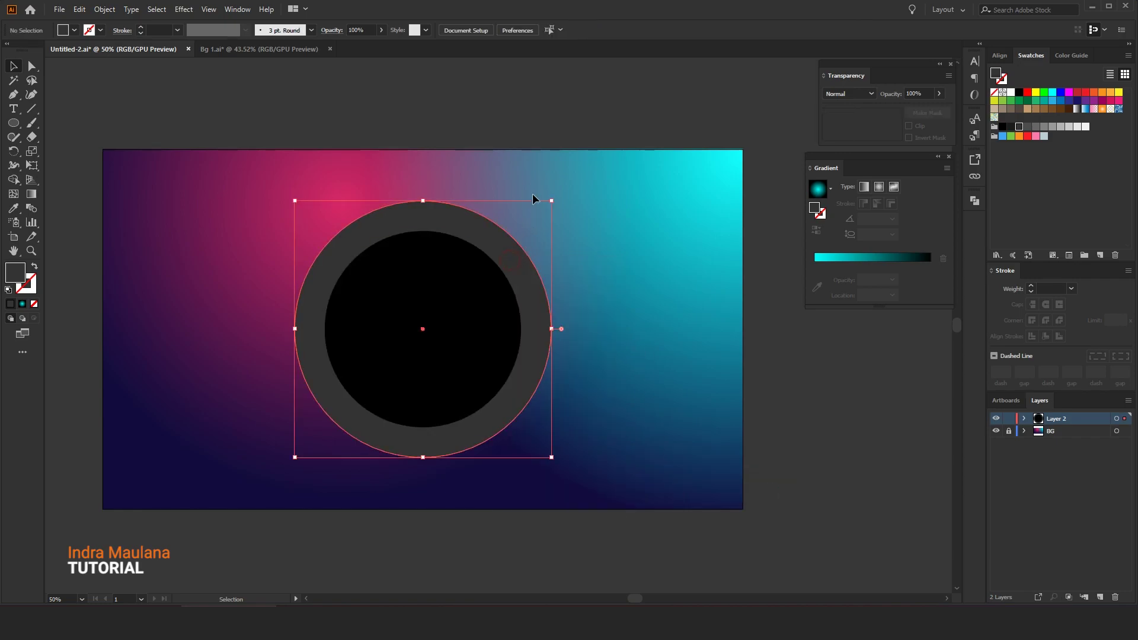
drag(551, 201, 561, 188)
click(623, 256)
click(511, 249)
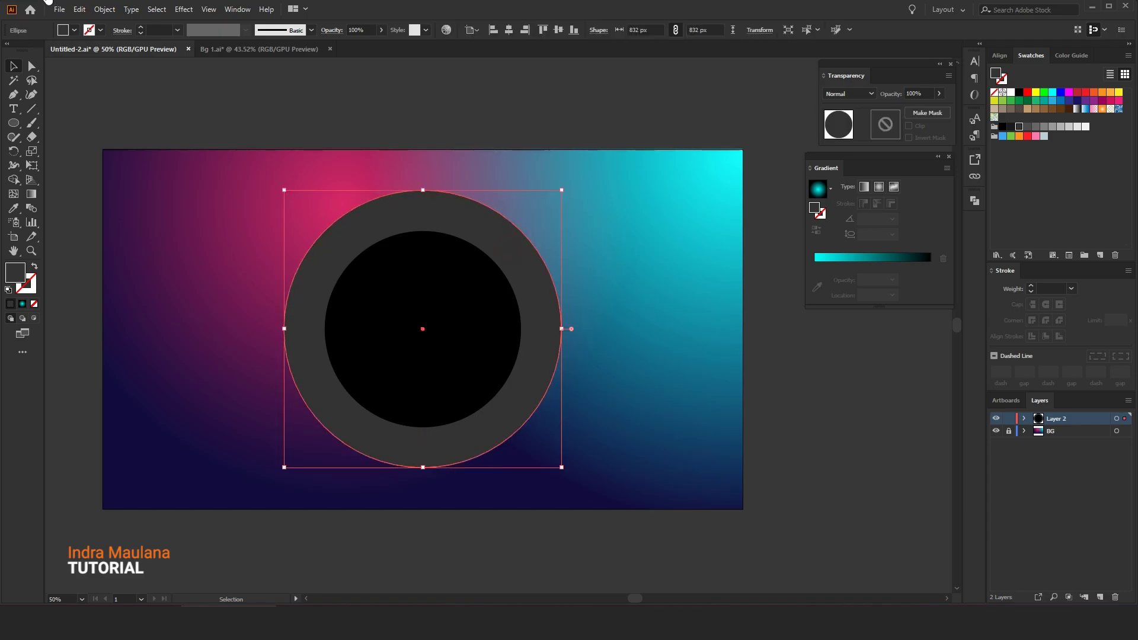
Step: Paste a copy of the dark grey circle in back, enlarge it to about 976 px, and fill it with the next lighter grey swatch
click(80, 10)
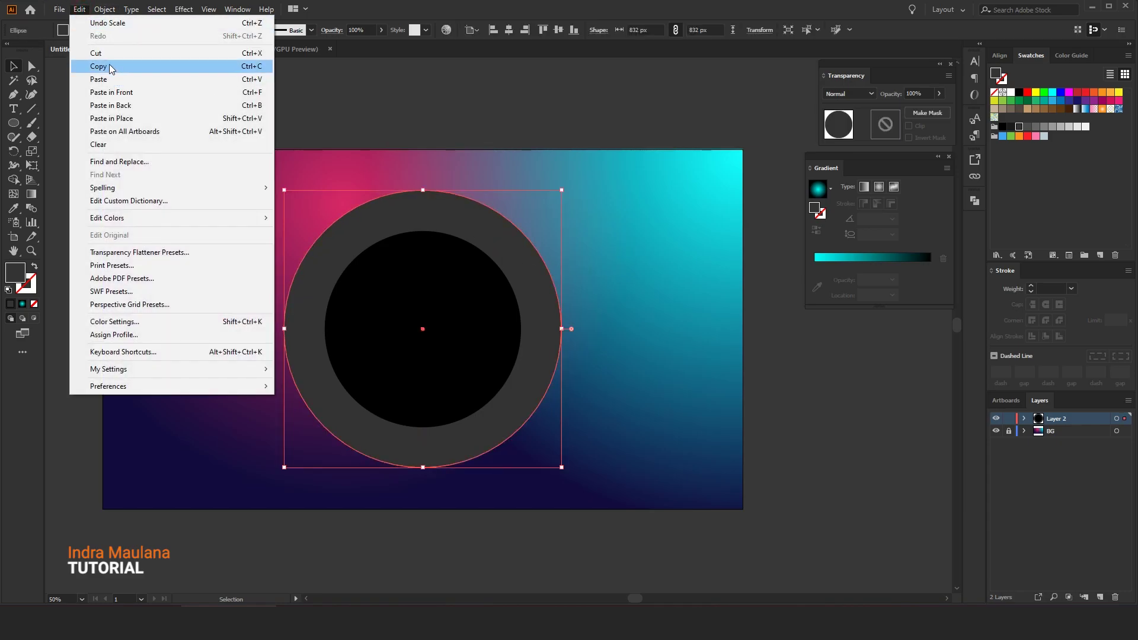
click(94, 66)
click(77, 10)
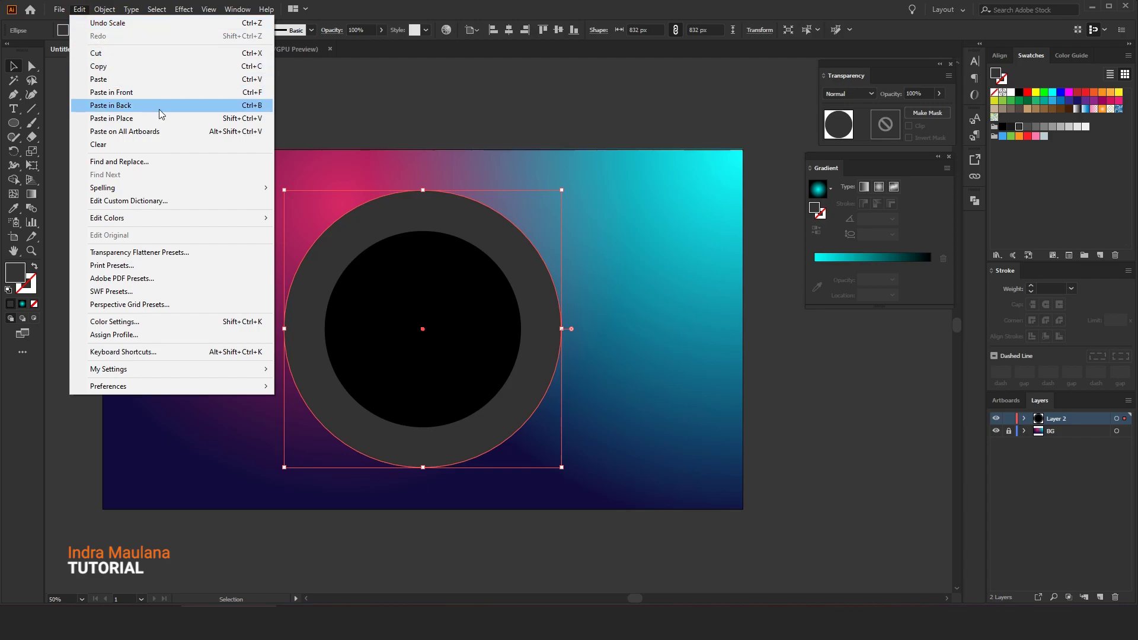
click(110, 105)
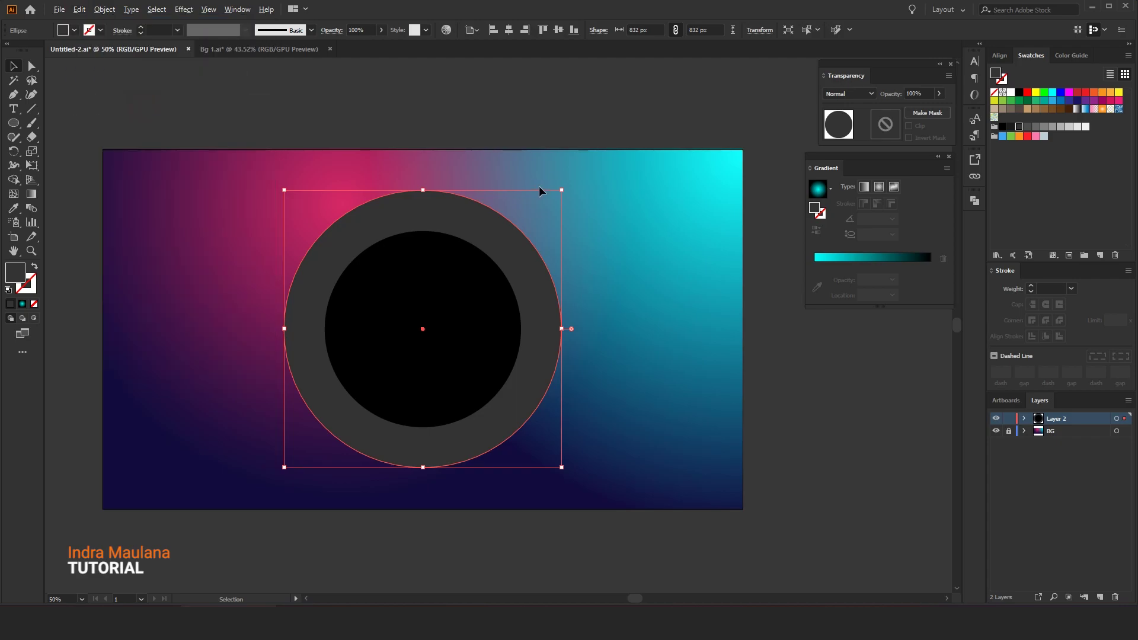
drag(561, 189, 602, 171)
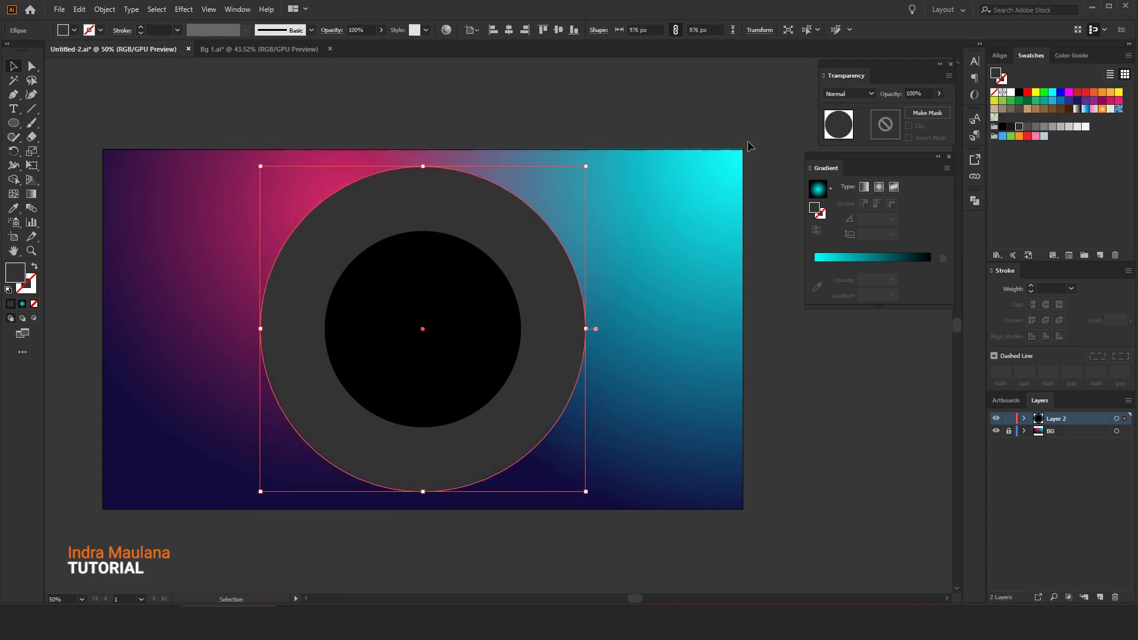
click(1027, 127)
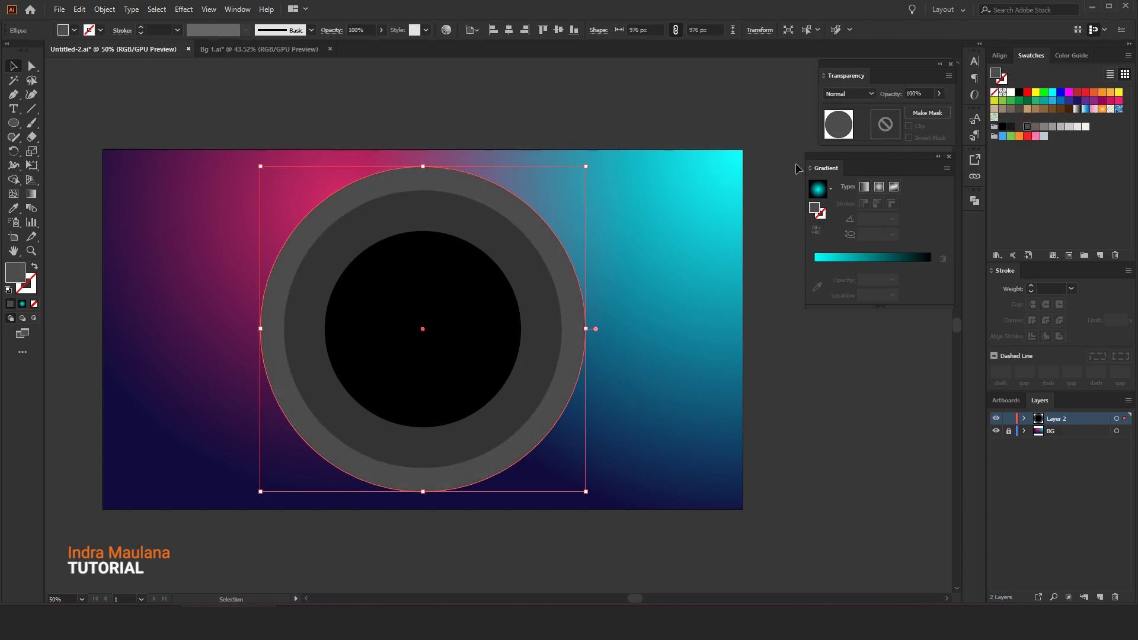
Step: Scale the black and dark grey circles down together about their centre until the dark grey one is about 720 px wide
click(621, 195)
key(ctrl+a)
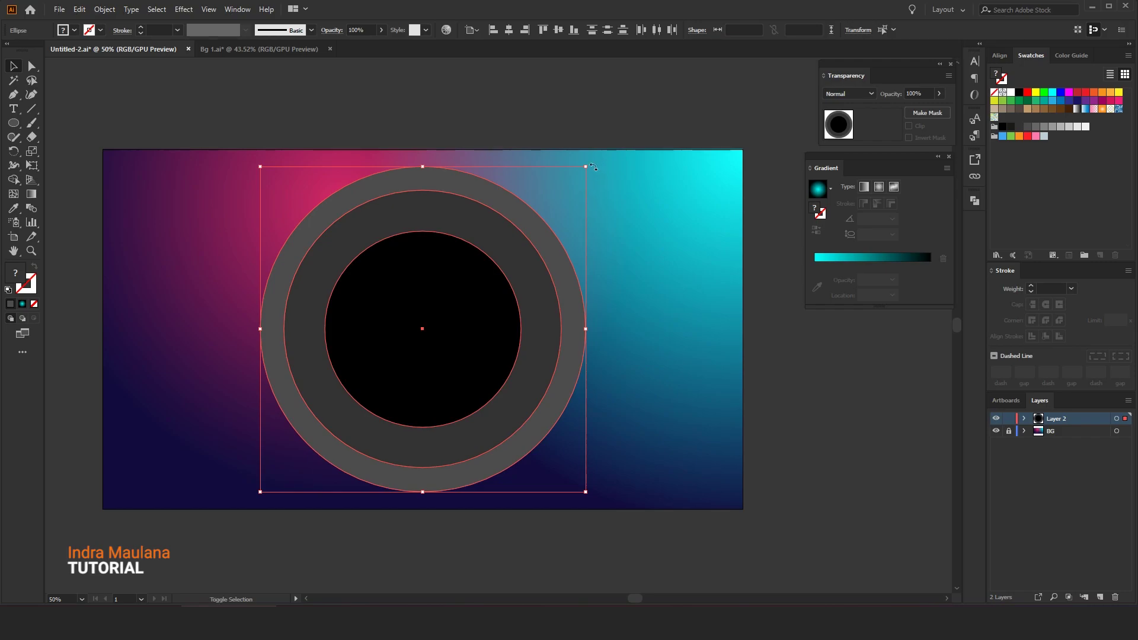
click(620, 172)
click(447, 274)
drag(561, 190, 543, 209)
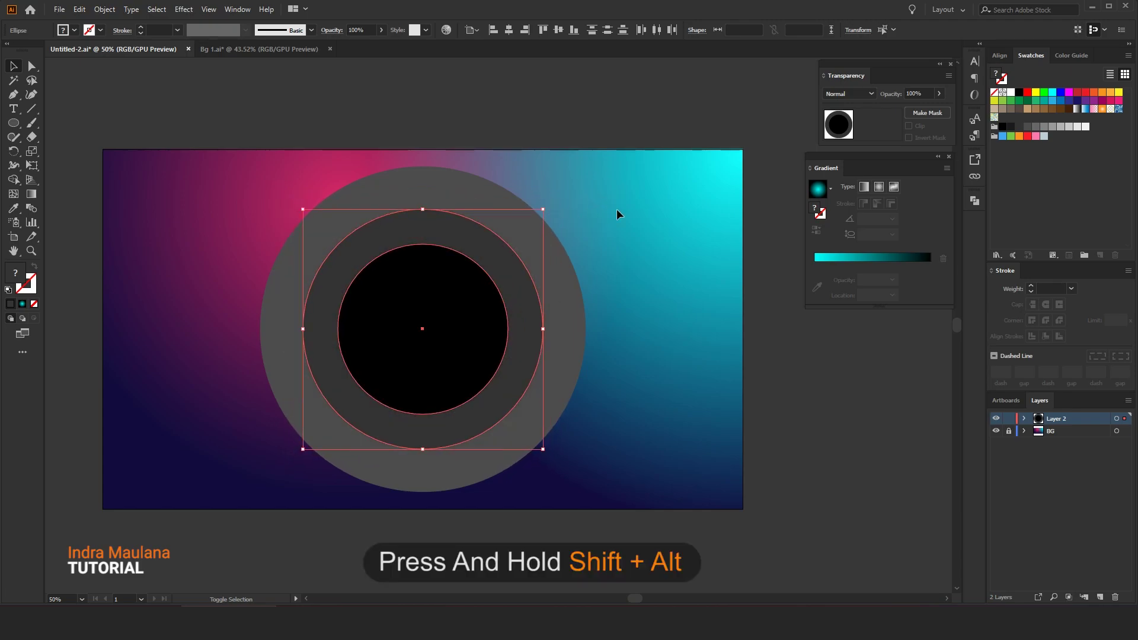
click(612, 249)
Step: Shrink the black and dark grey circles together slightly more about their shared centre and deselect them
scroll(633, 356, down, 1)
scroll(633, 355, left, 1)
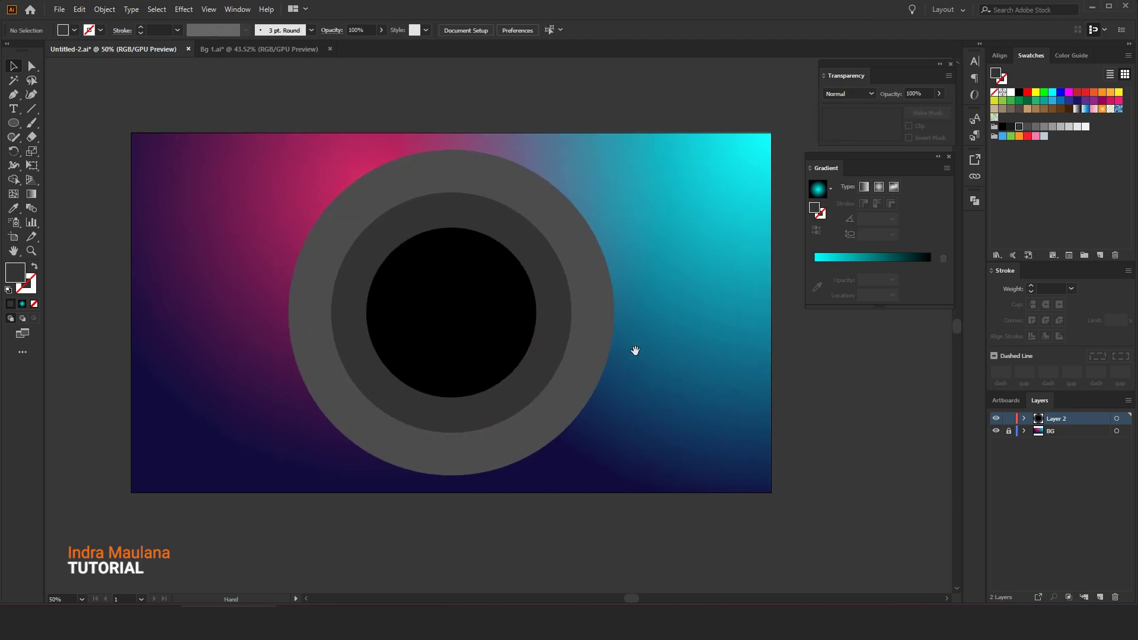
click(526, 268)
shift+click(514, 274)
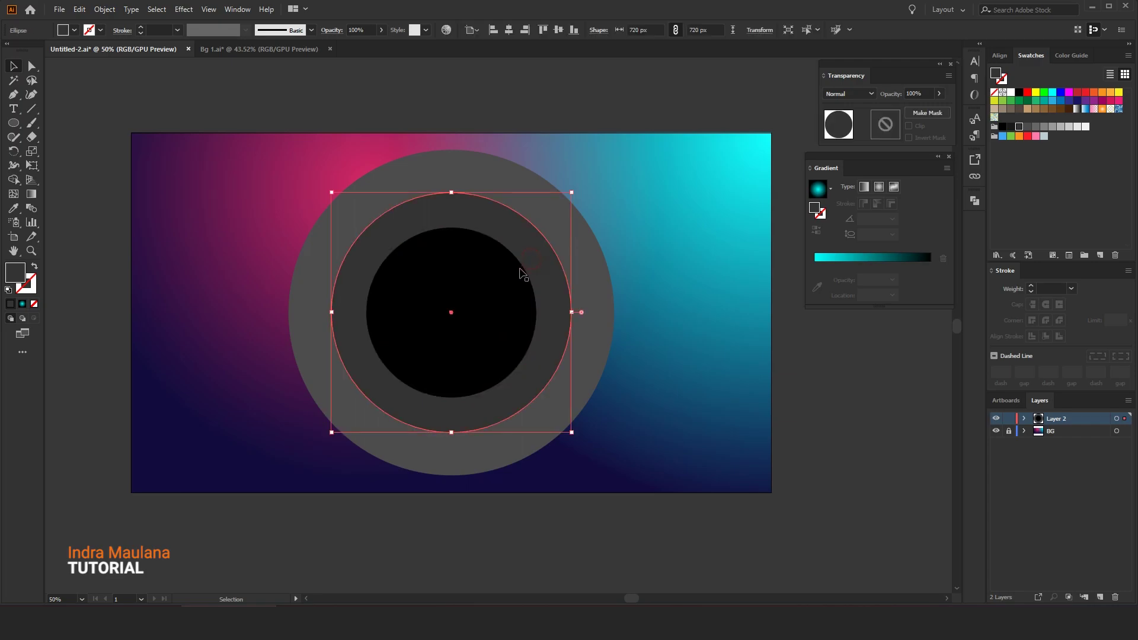
drag(571, 193, 567, 200)
click(640, 206)
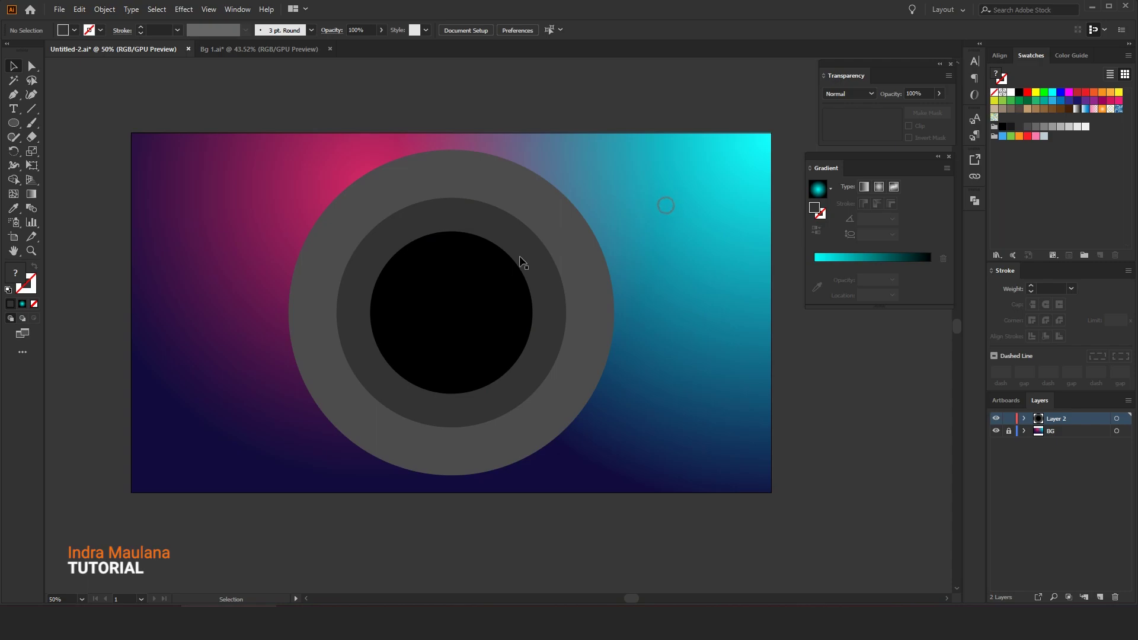
Step: Try a slightly larger black inner circle and scale it back down about its centre
click(500, 271)
shift+click(521, 235)
drag(533, 231, 535, 229)
click(679, 228)
scroll(678, 226, down, 2)
scroll(678, 226, up, 1)
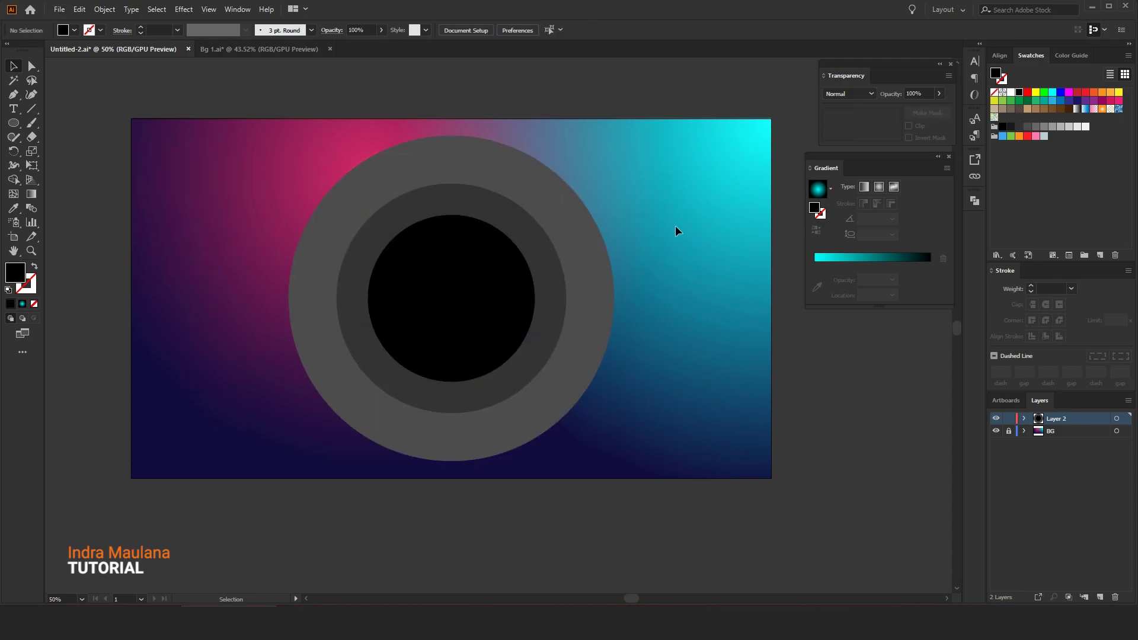
click(509, 243)
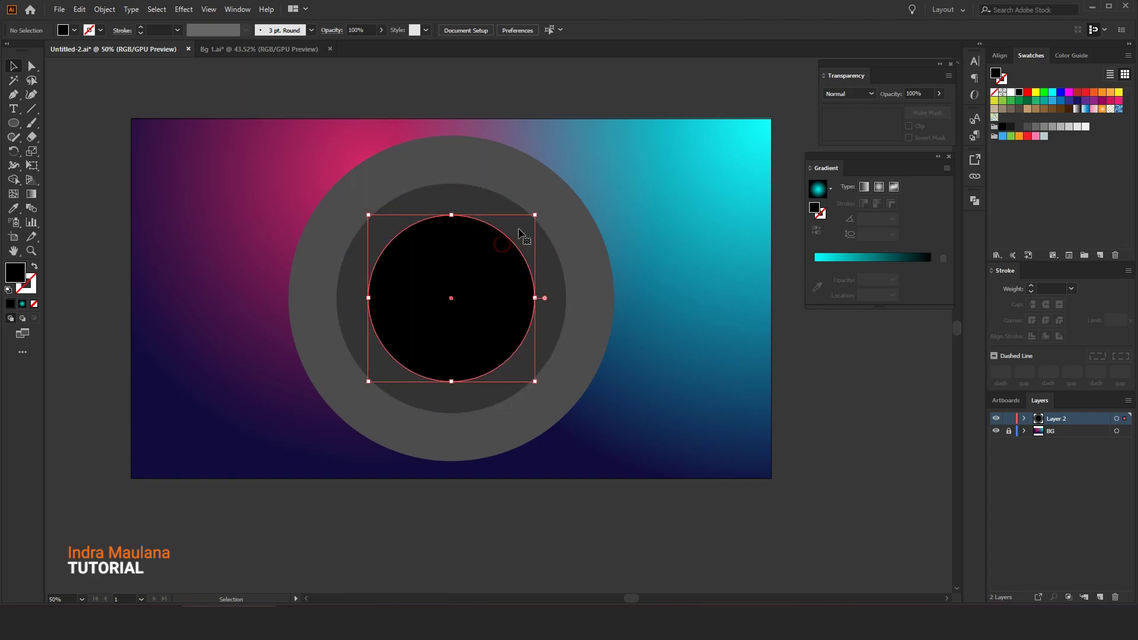
drag(534, 216, 532, 218)
click(661, 225)
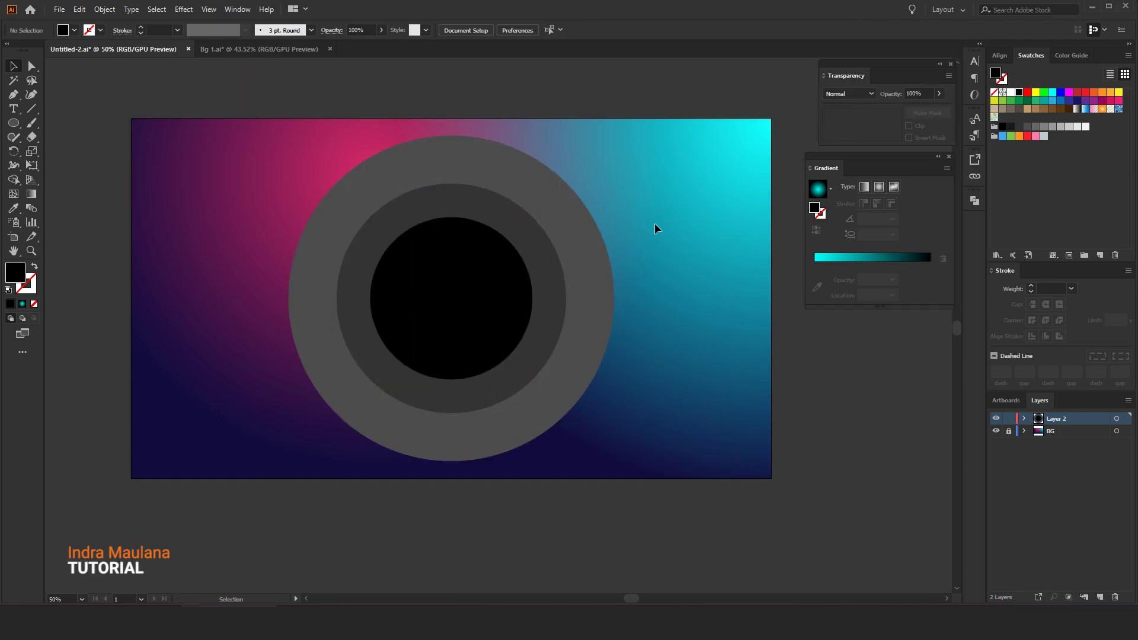
Step: Scale the outer lighter grey circle down about its centre to about 944 px
click(549, 223)
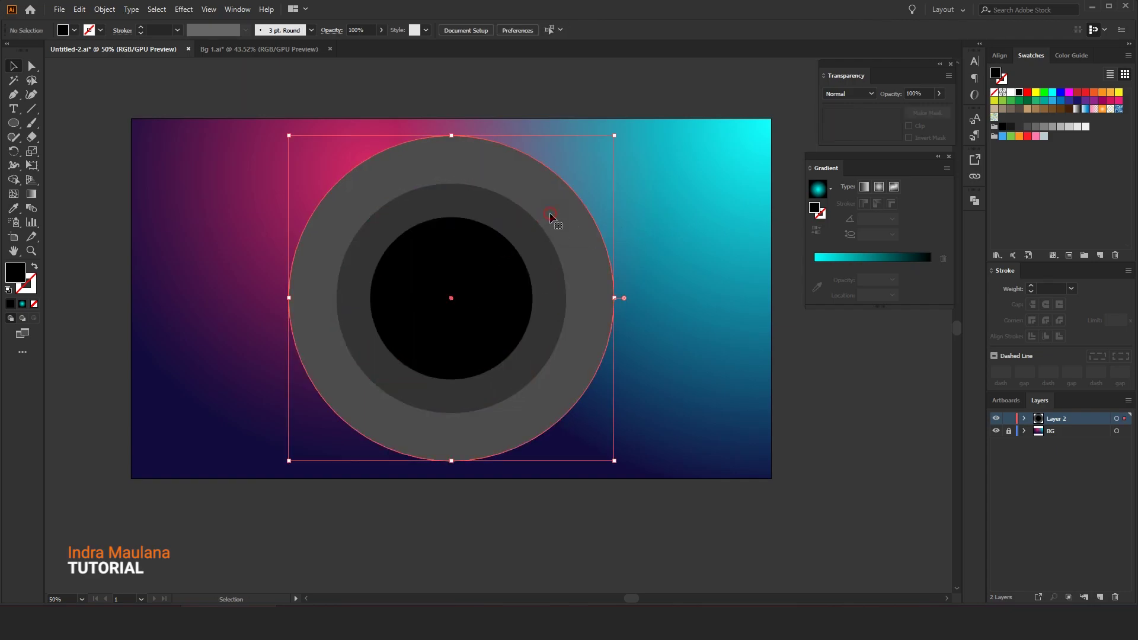
click(638, 163)
click(483, 172)
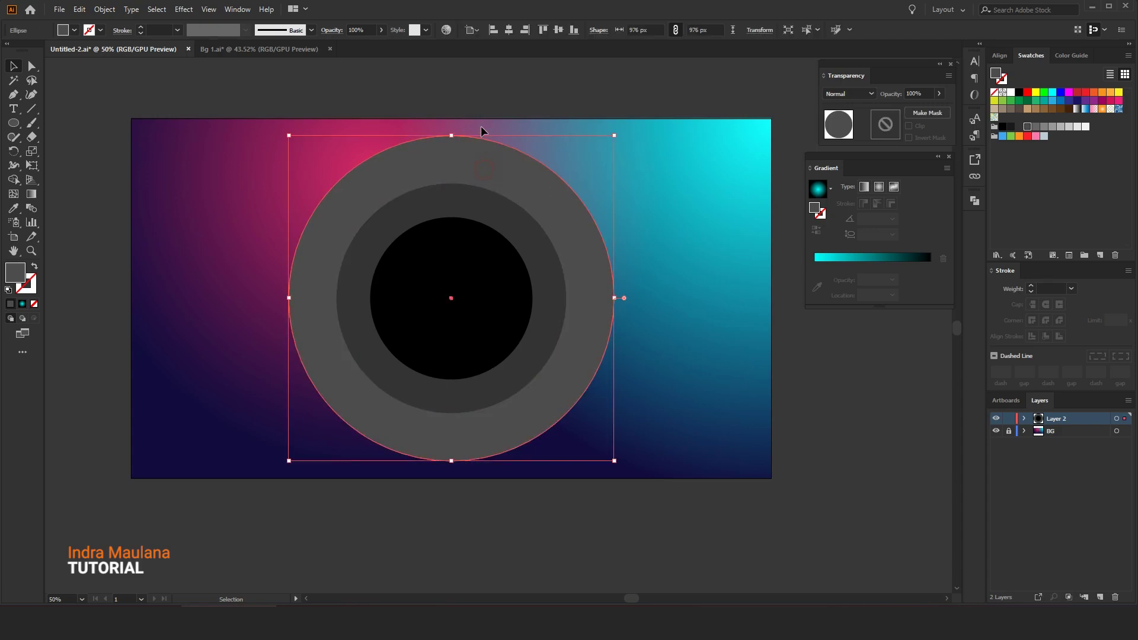
drag(611, 137, 608, 143)
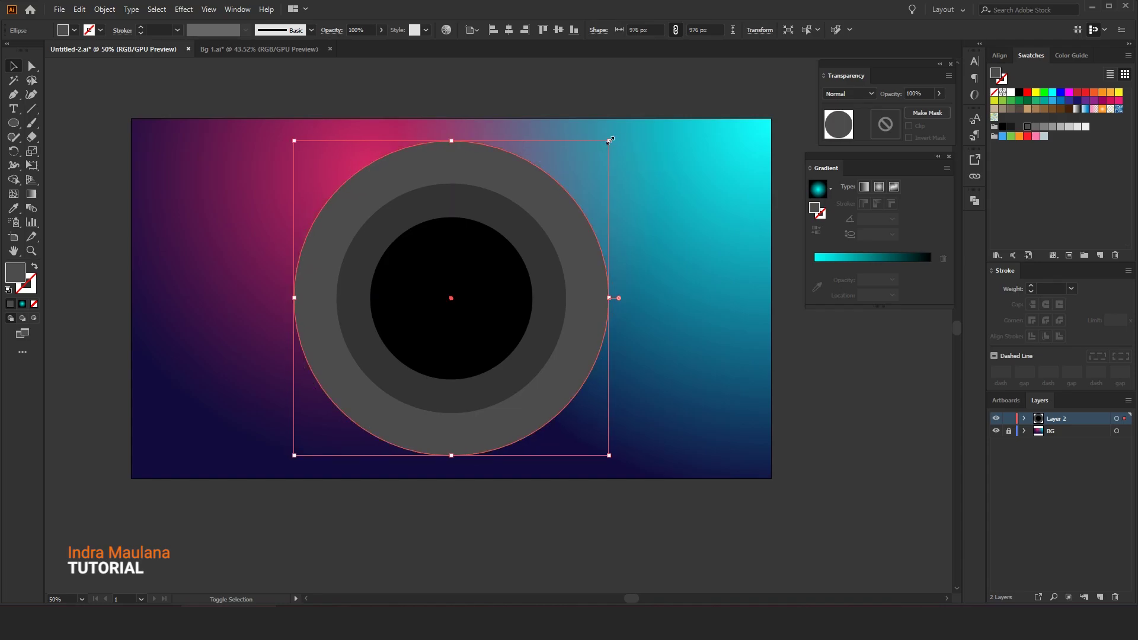
click(652, 162)
Step: Paste a copy of the outermost grey circle directly behind it and scale the copy up about its centre to about 1294 px
click(80, 10)
click(99, 66)
click(80, 9)
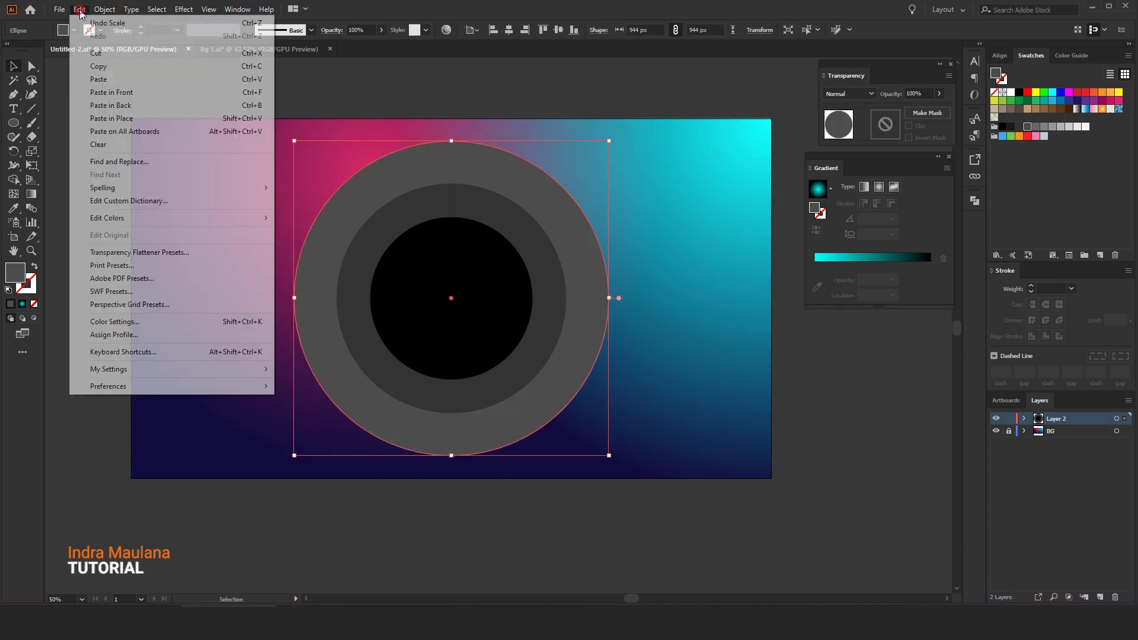
click(123, 106)
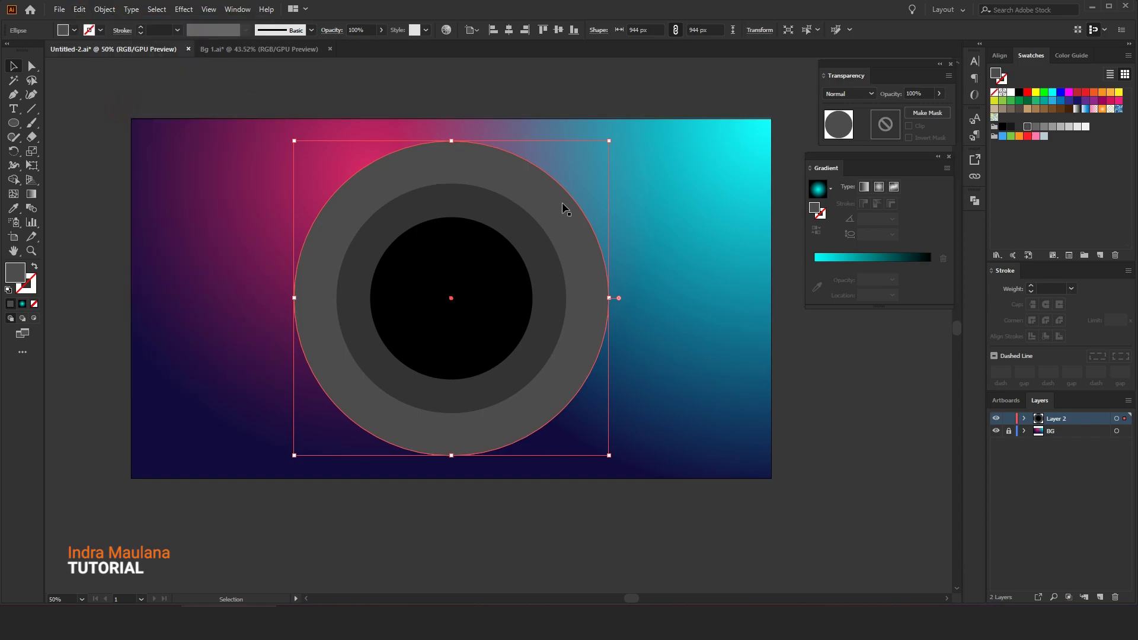
scroll(598, 305, down, 1)
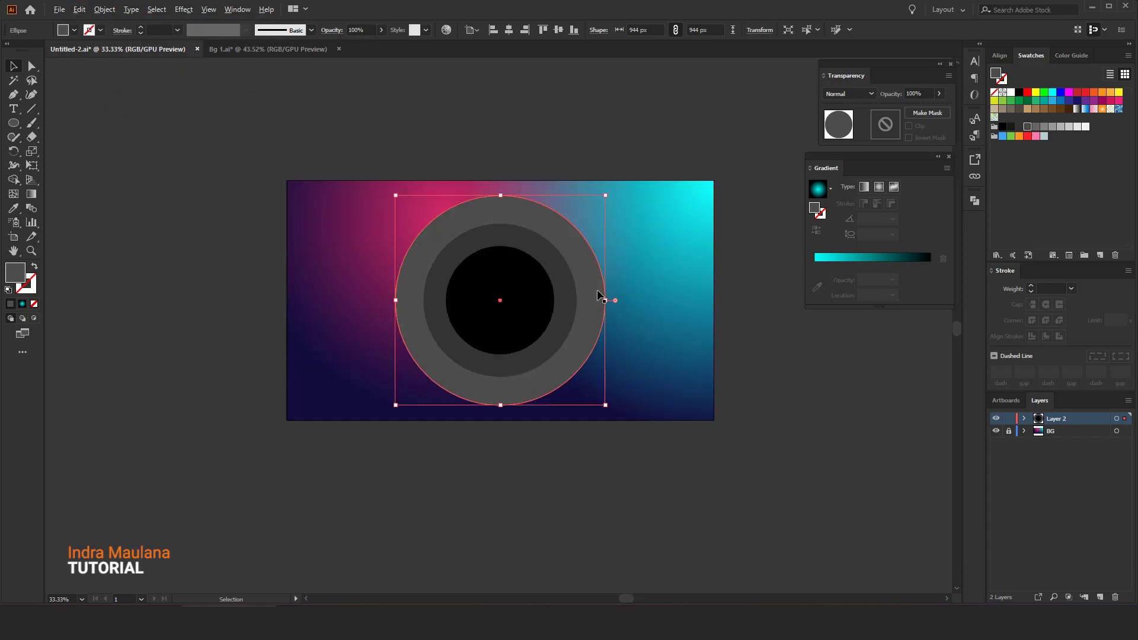
drag(605, 195, 651, 157)
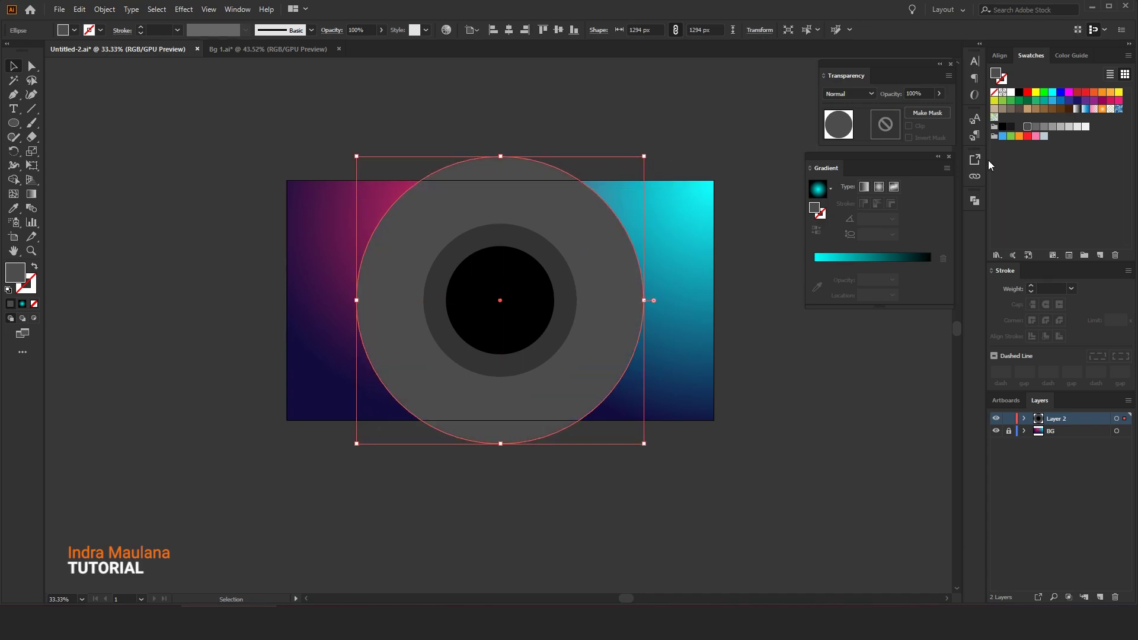
Step: Fill the new outer circle with a lighter grey and enlarge it about its centre to about 1336 px
click(1036, 127)
click(657, 228)
click(612, 241)
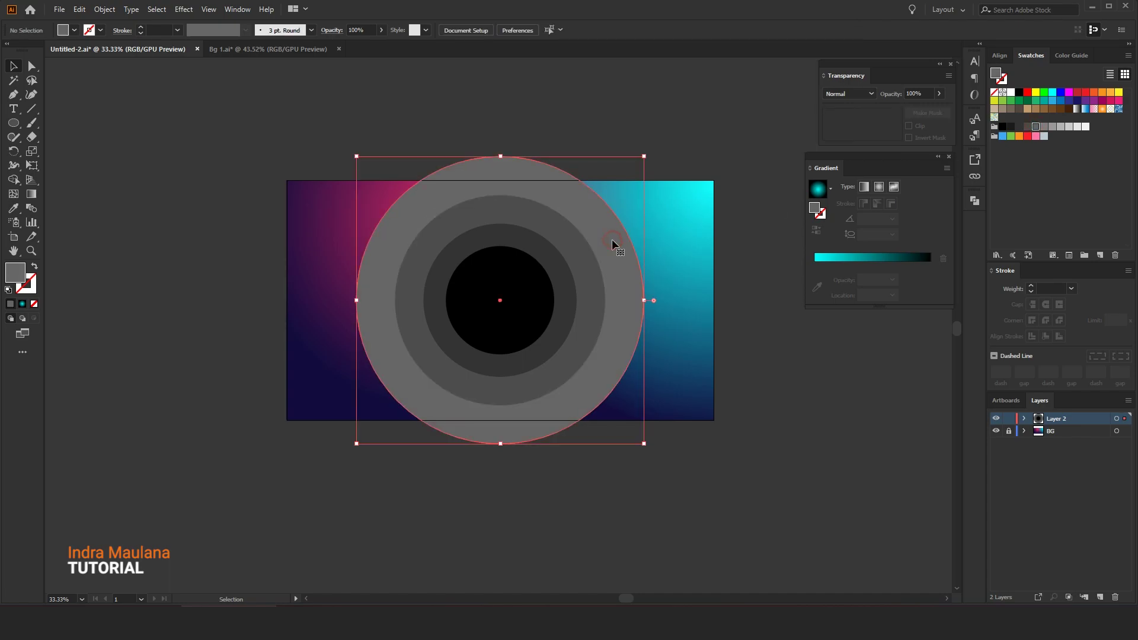
drag(645, 158, 649, 151)
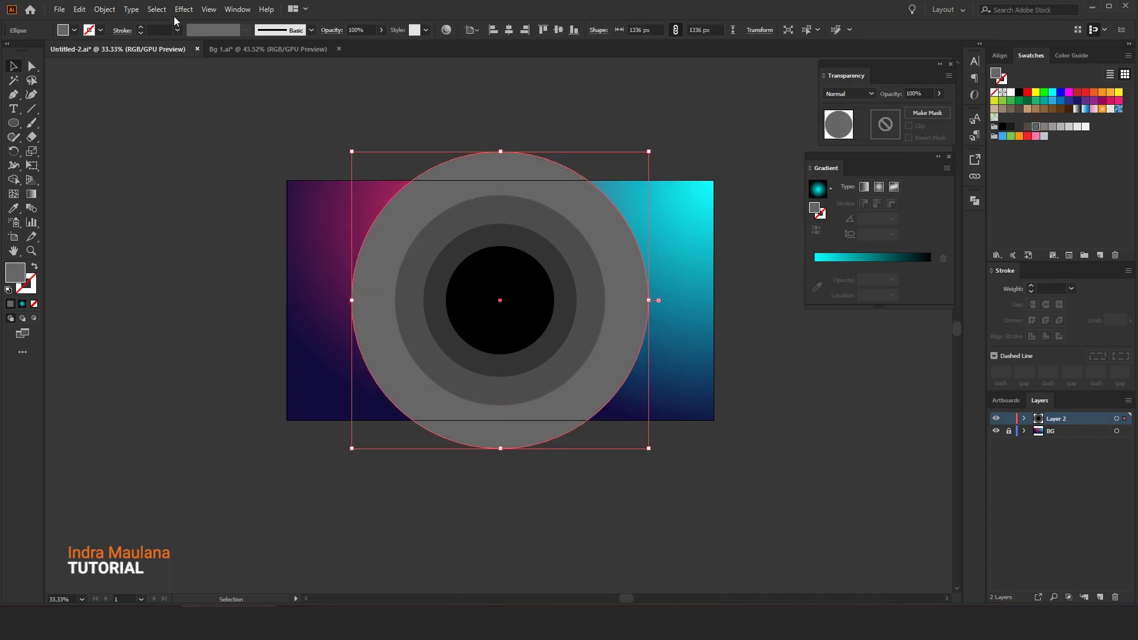
Step: Paste a copy of the 1336 px circle behind it, scale it about its centre to about 1652 px and fill it a lighter grey
click(80, 10)
click(107, 67)
click(79, 10)
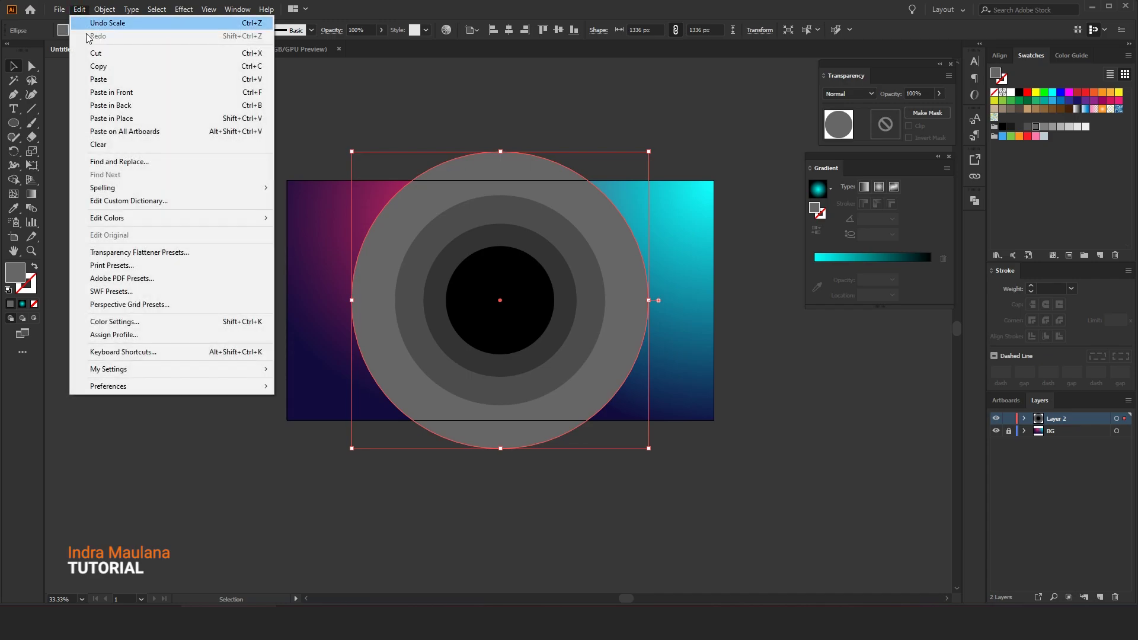
click(126, 105)
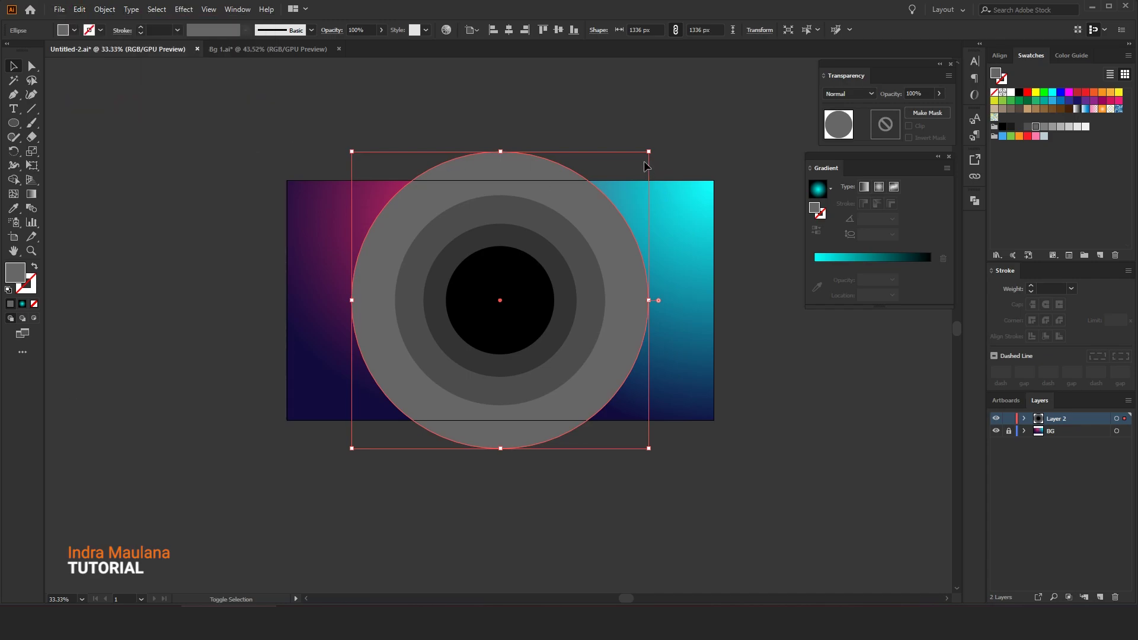
drag(649, 151, 684, 117)
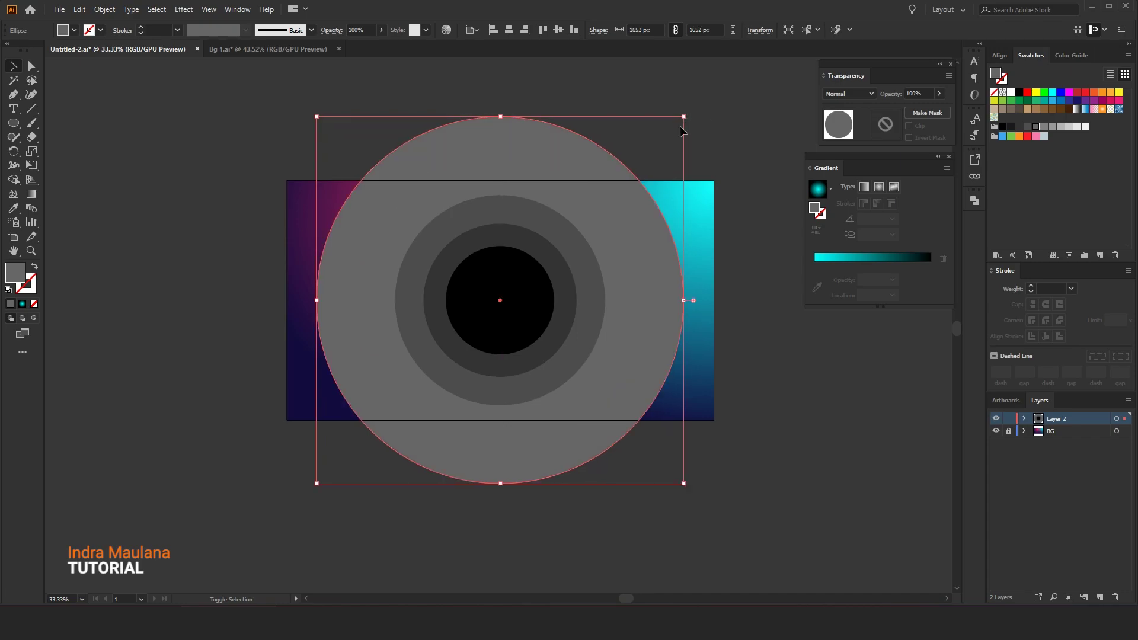
click(1046, 126)
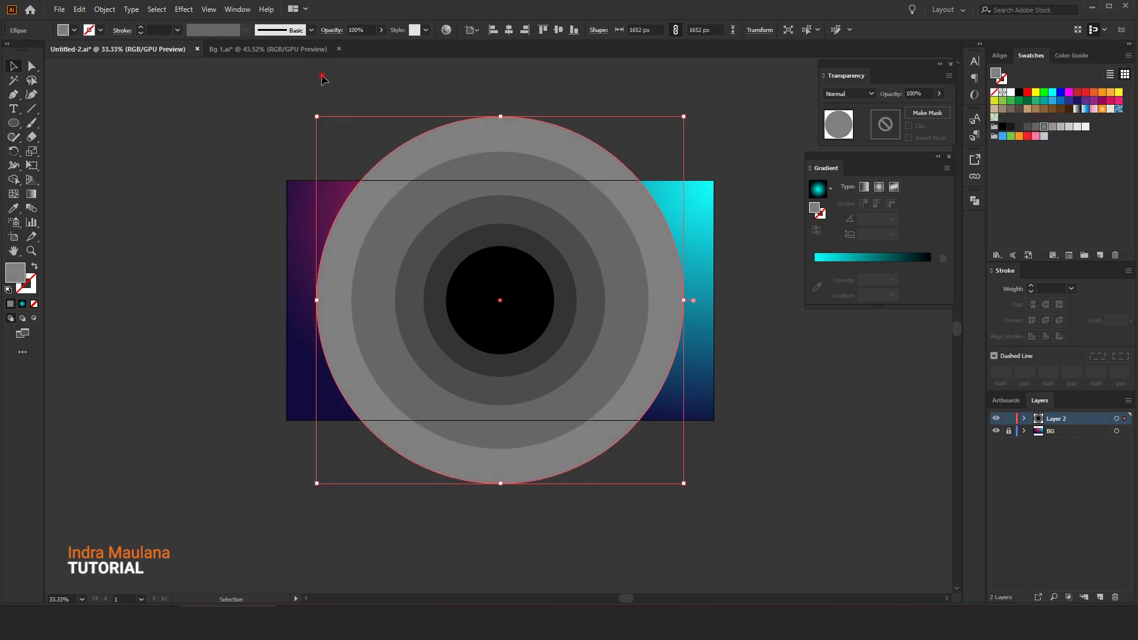
click(321, 79)
Step: Paste a copy of the 1652 px circle behind it, scale it about its centre to about 1988 px and fill it a lighter grey
click(614, 178)
click(79, 9)
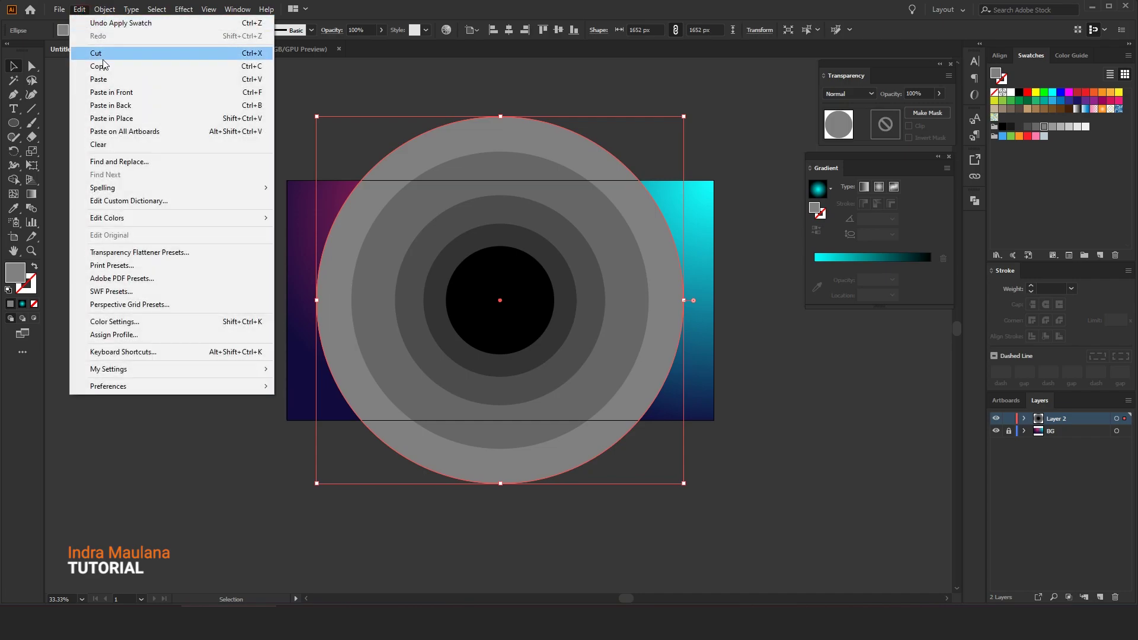
click(102, 66)
click(79, 8)
click(127, 104)
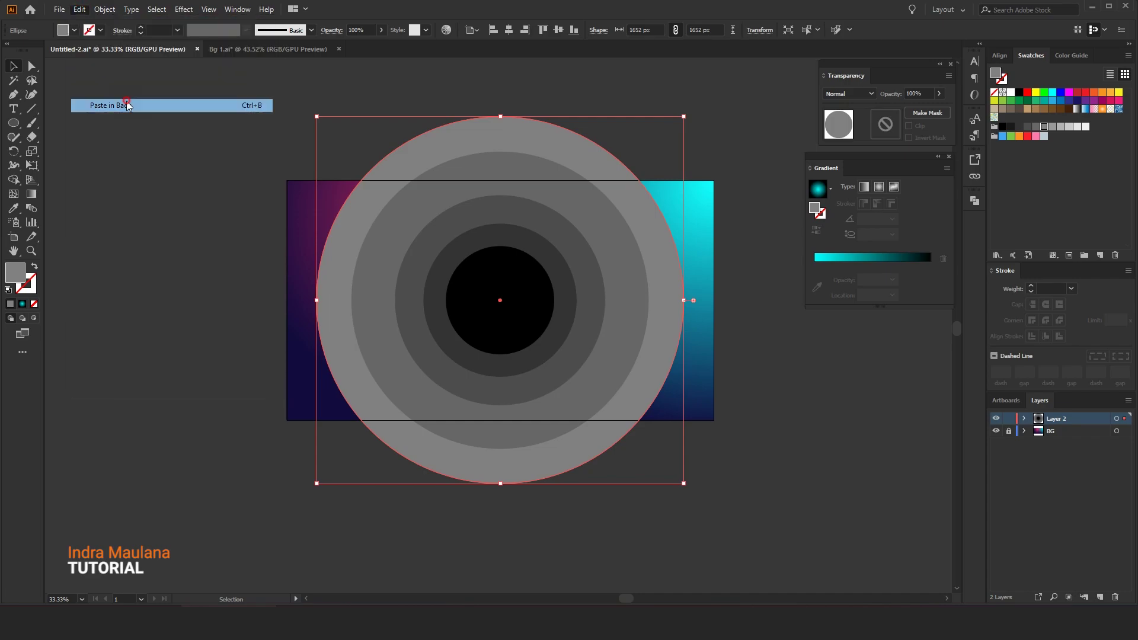
drag(684, 116, 726, 80)
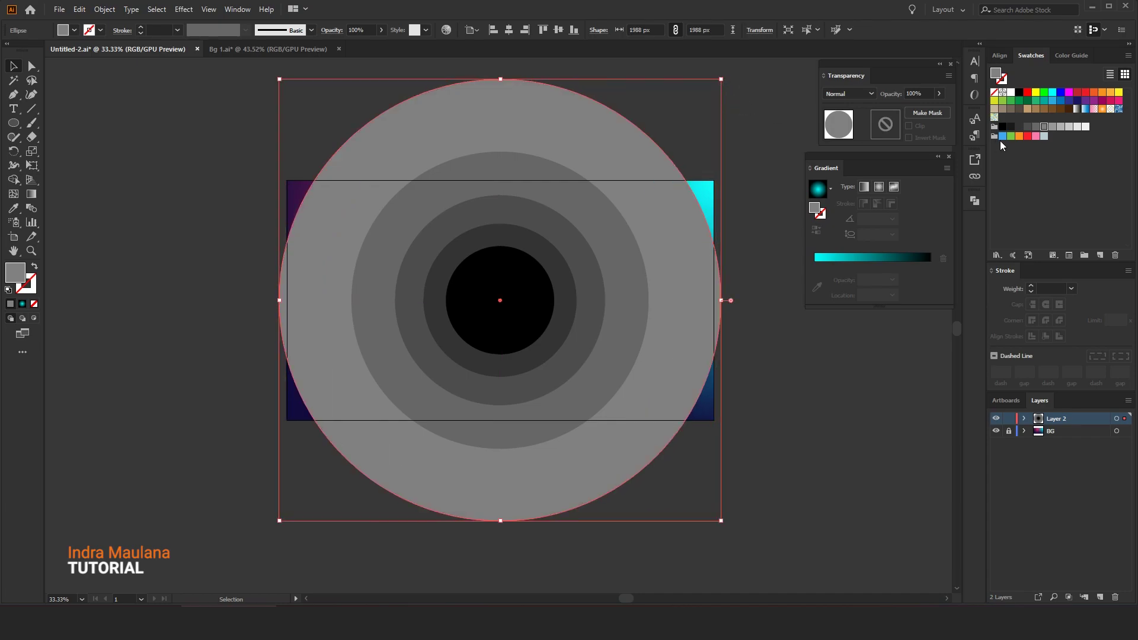
click(1044, 126)
click(708, 140)
Step: Enlarge the second-largest circle to about 1714 px and the third circle from the centre to about 974 px, both about their centres
click(655, 218)
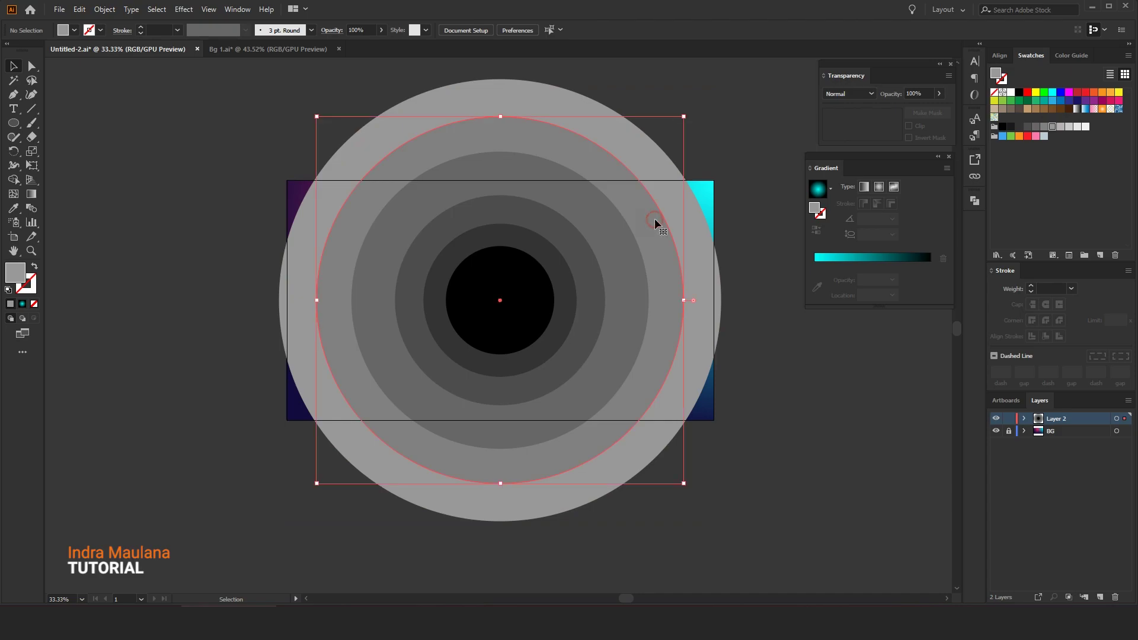
drag(685, 122, 692, 110)
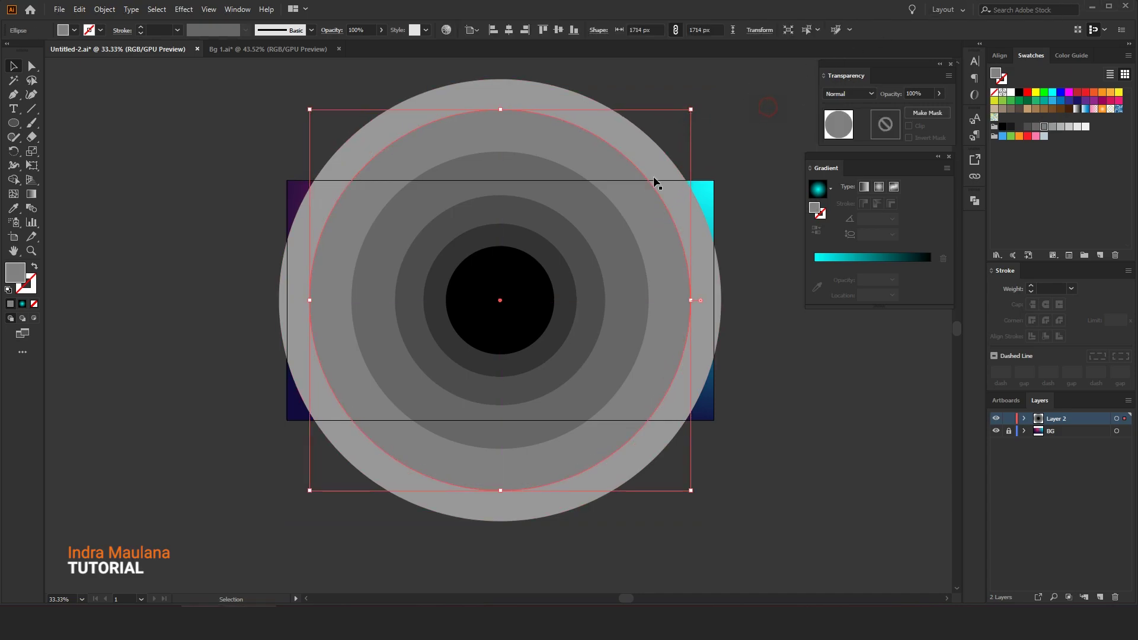
click(572, 237)
drag(605, 196, 611, 189)
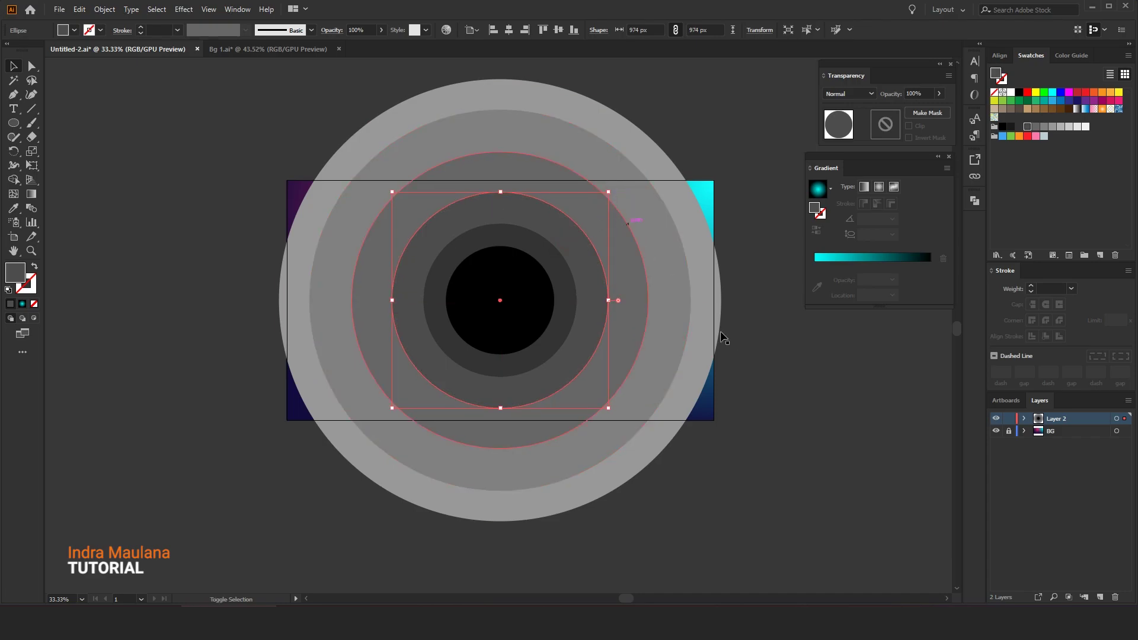
click(800, 422)
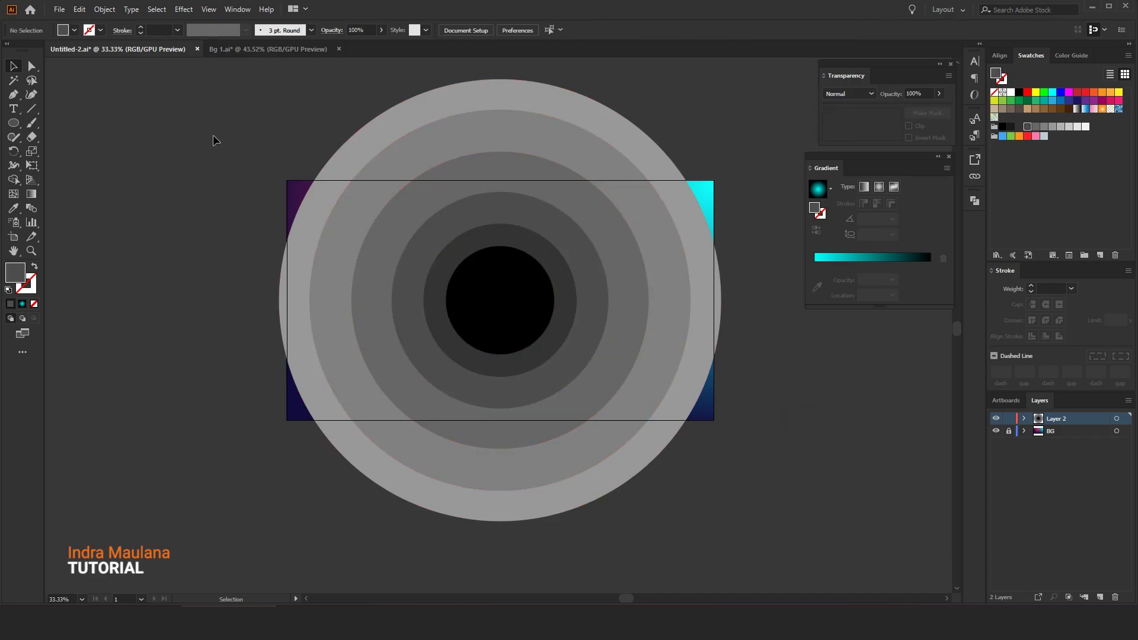
Step: Scale the second-largest circle down slightly about its centre to about 1702 px and deselect it
scroll(231, 131, right, 1)
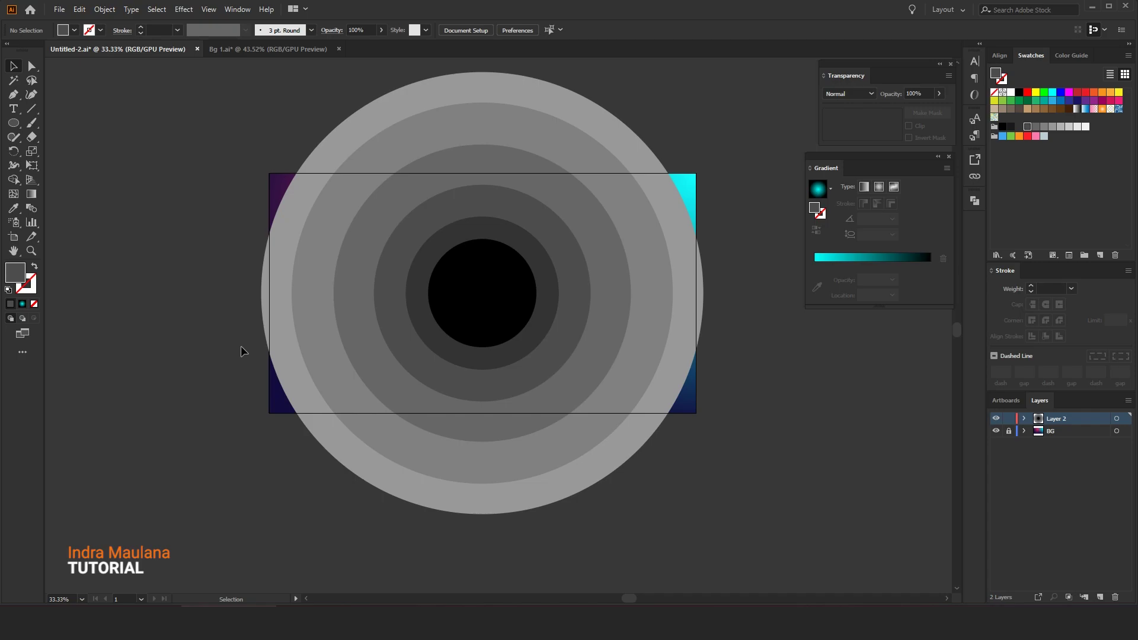
scroll(243, 344, down, 1)
scroll(229, 207, left, 1)
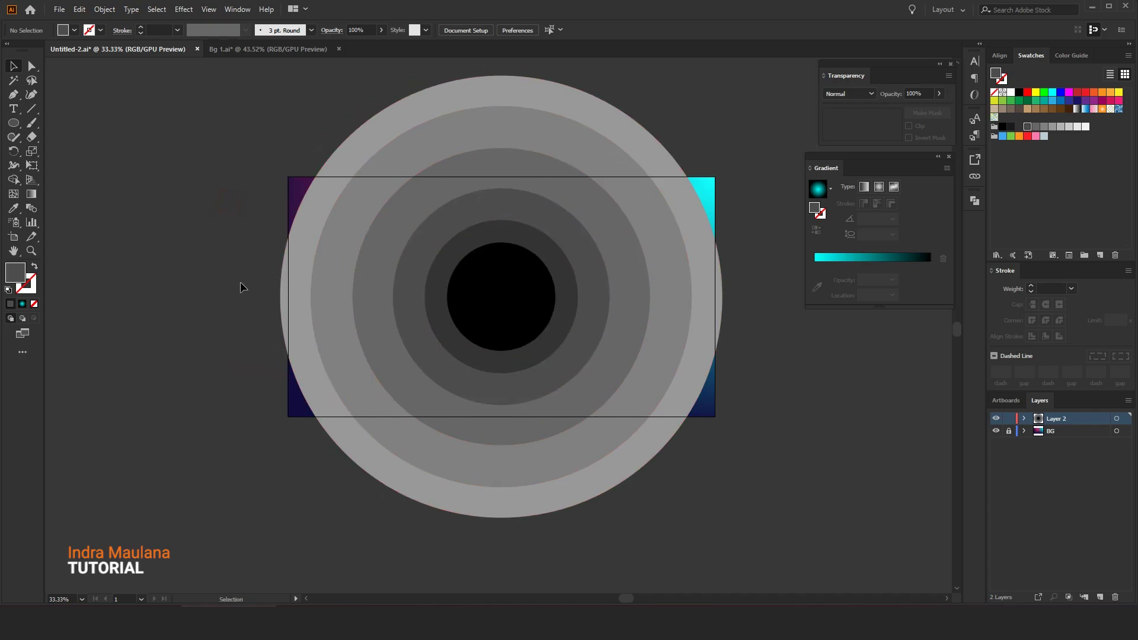
scroll(252, 351, right, 1)
click(308, 208)
click(346, 209)
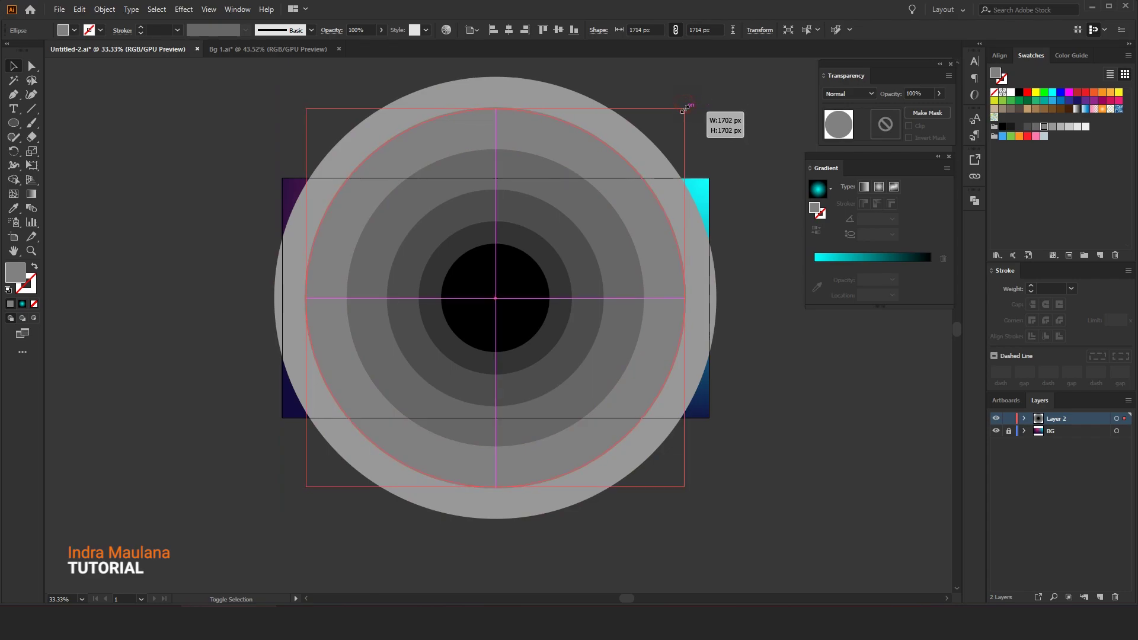
click(777, 344)
Step: Select all the circles and recolour the innermost one with the lightest grey swatch using the Shape Builder tool
drag(774, 395, 792, 414)
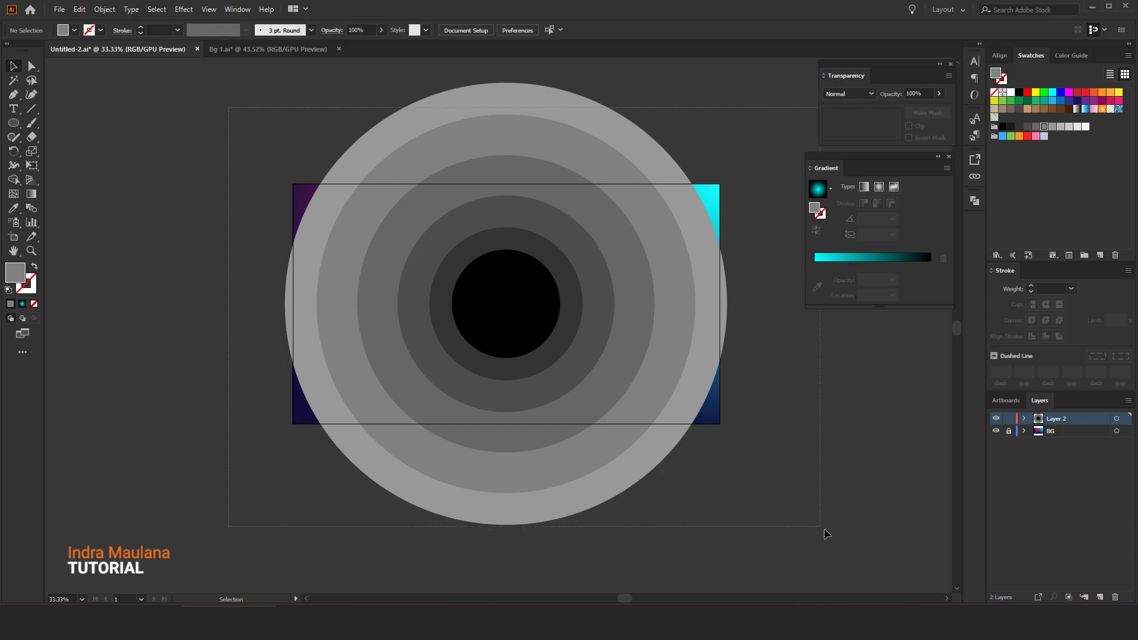
key(ctrl+a)
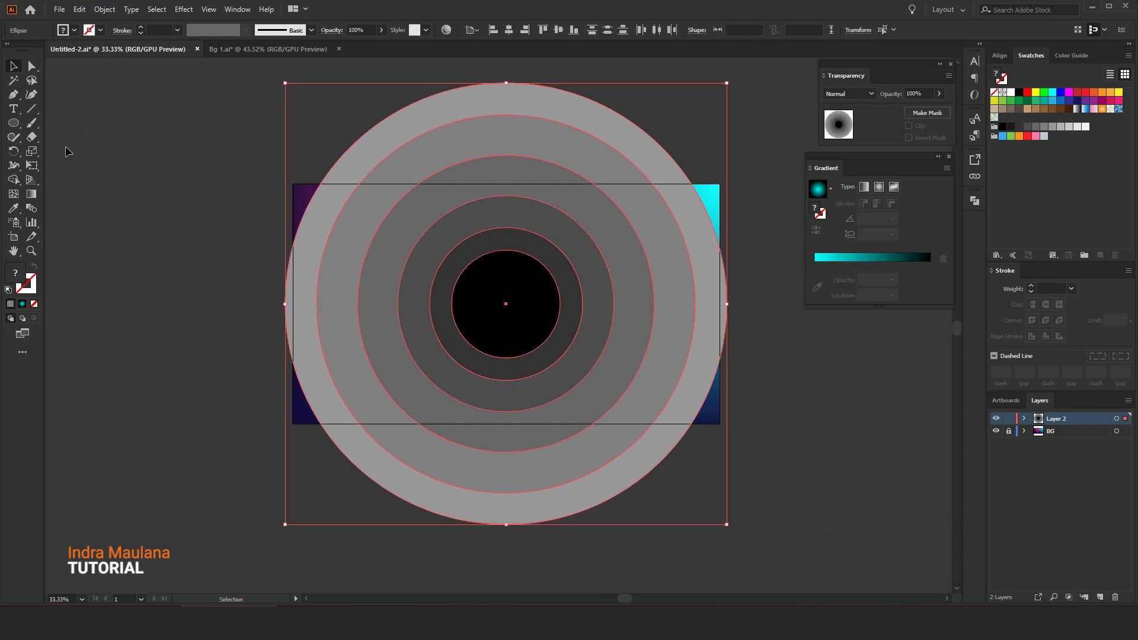
click(14, 180)
click(536, 318)
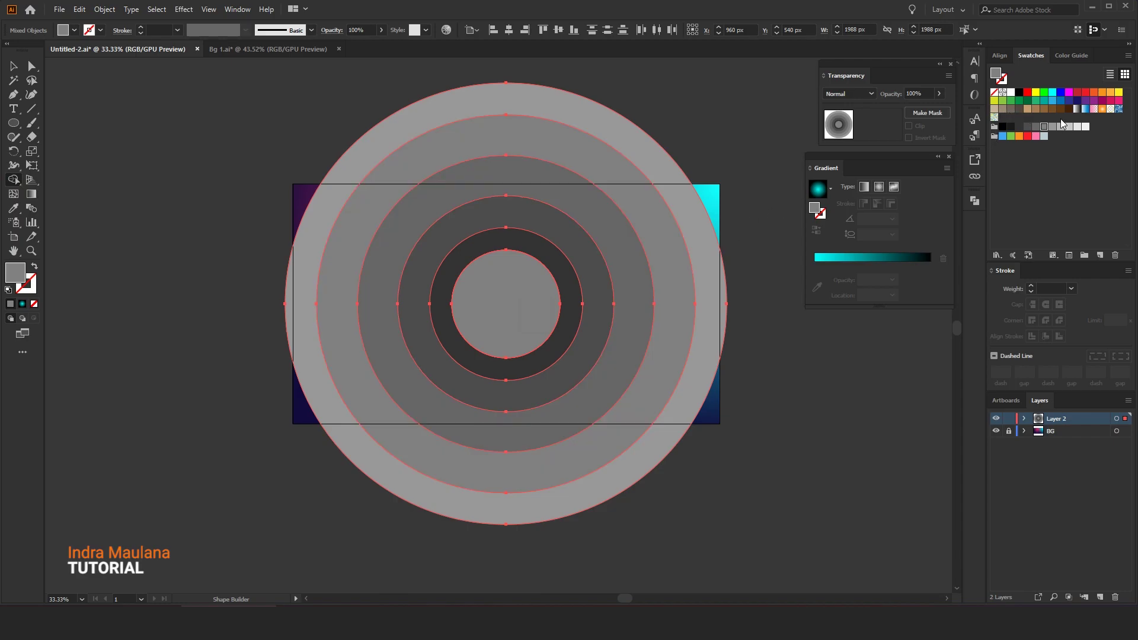
click(1087, 128)
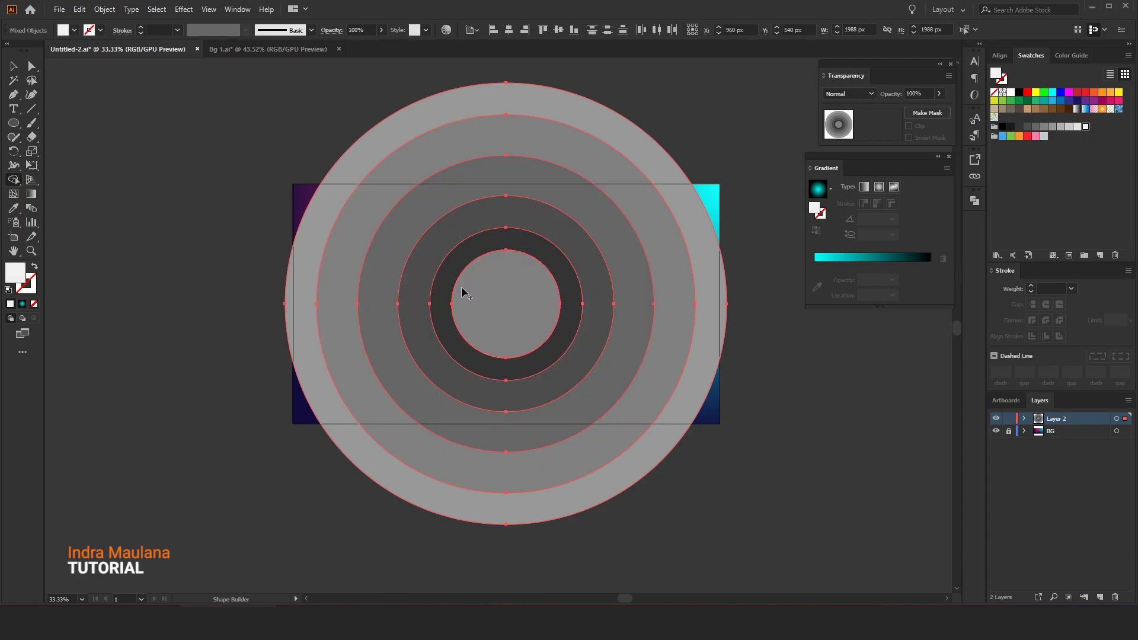
click(501, 302)
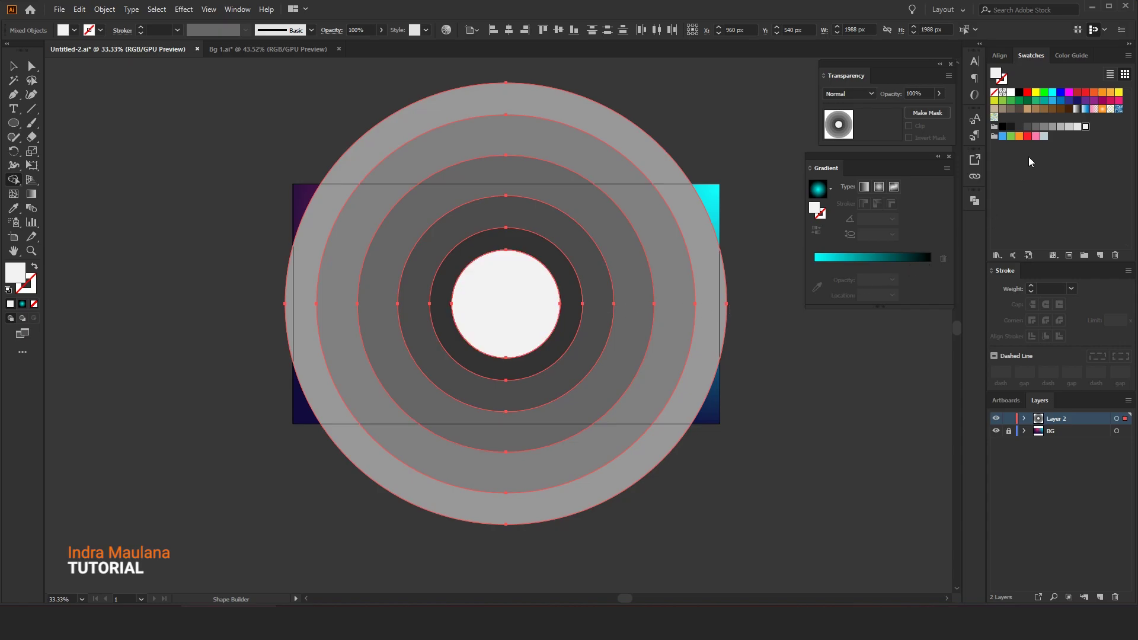
Step: Recolour the second ring from the centre light grey and the third ring medium grey with the Shape Builder tool
click(1077, 127)
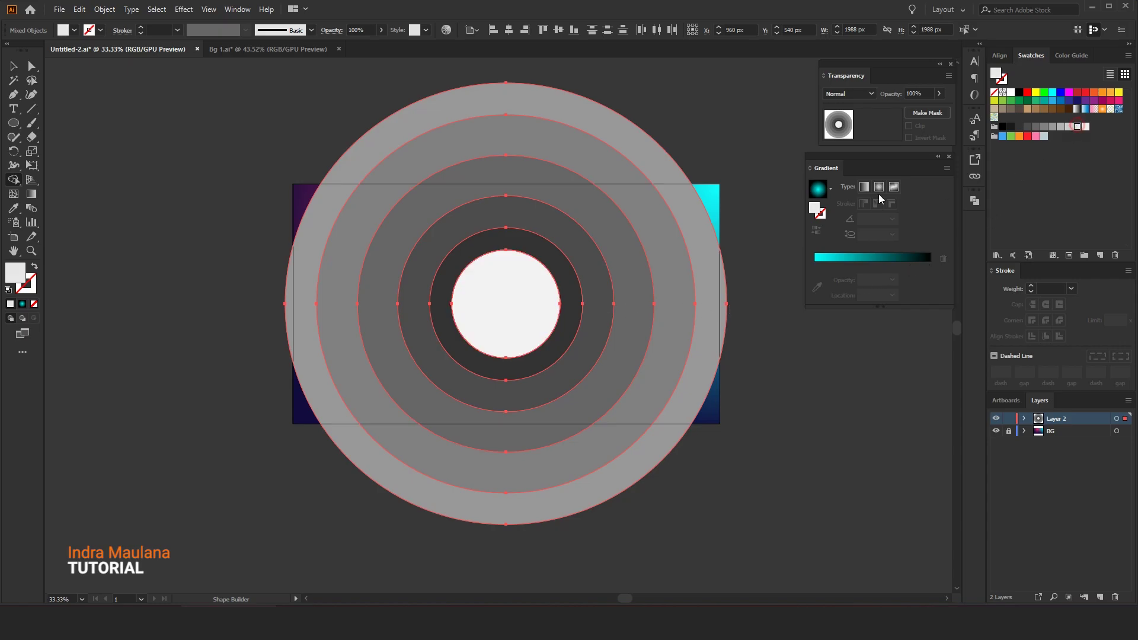
click(552, 252)
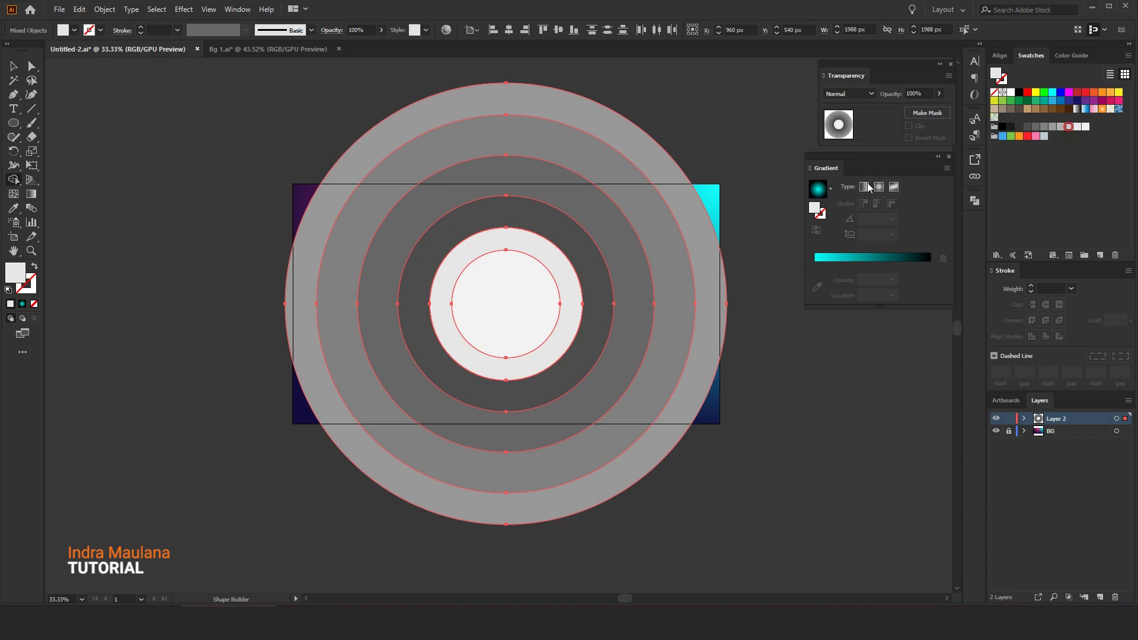
click(513, 240)
click(1057, 127)
click(553, 228)
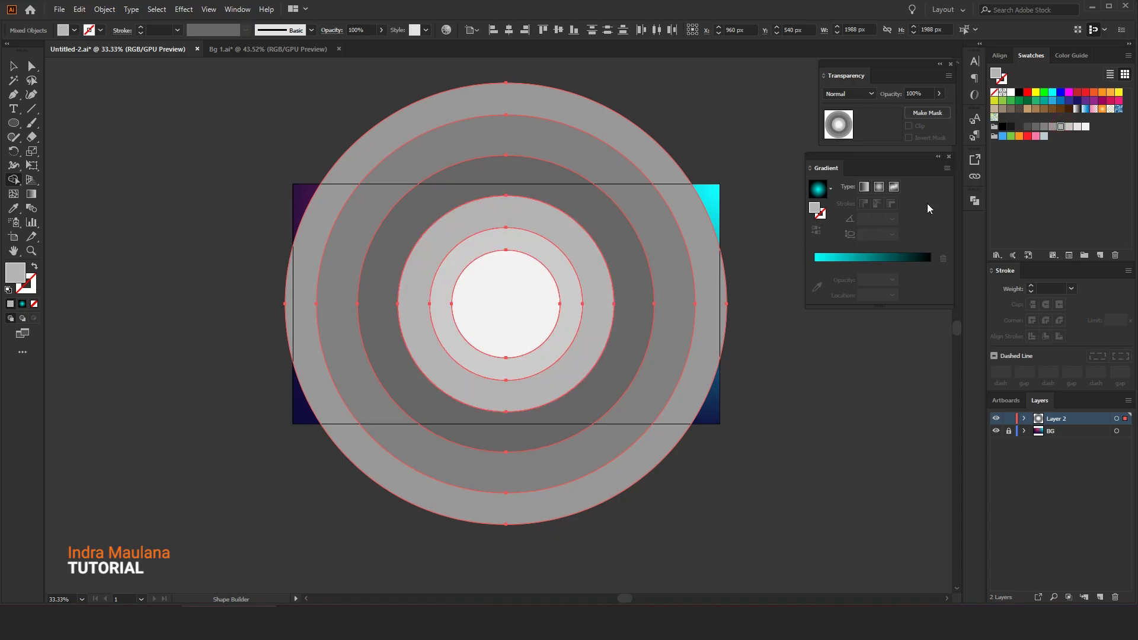
click(1054, 128)
click(508, 211)
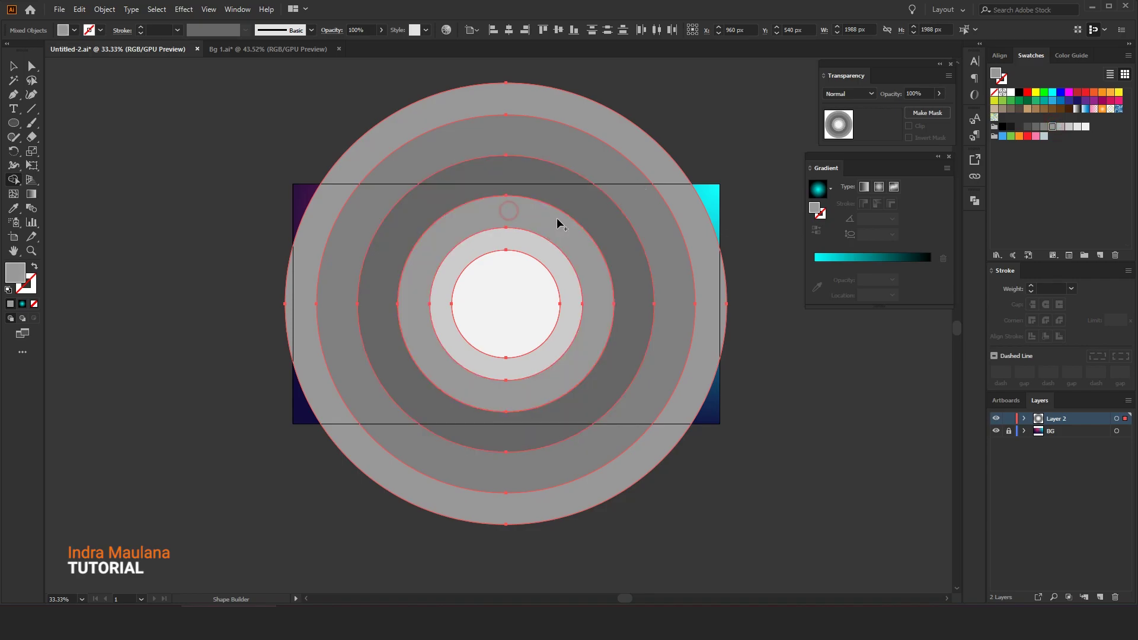
Step: Apply a darker grey to the fourth ring from the centre and a very dark grey to the fifth with Shape Builder
click(1036, 127)
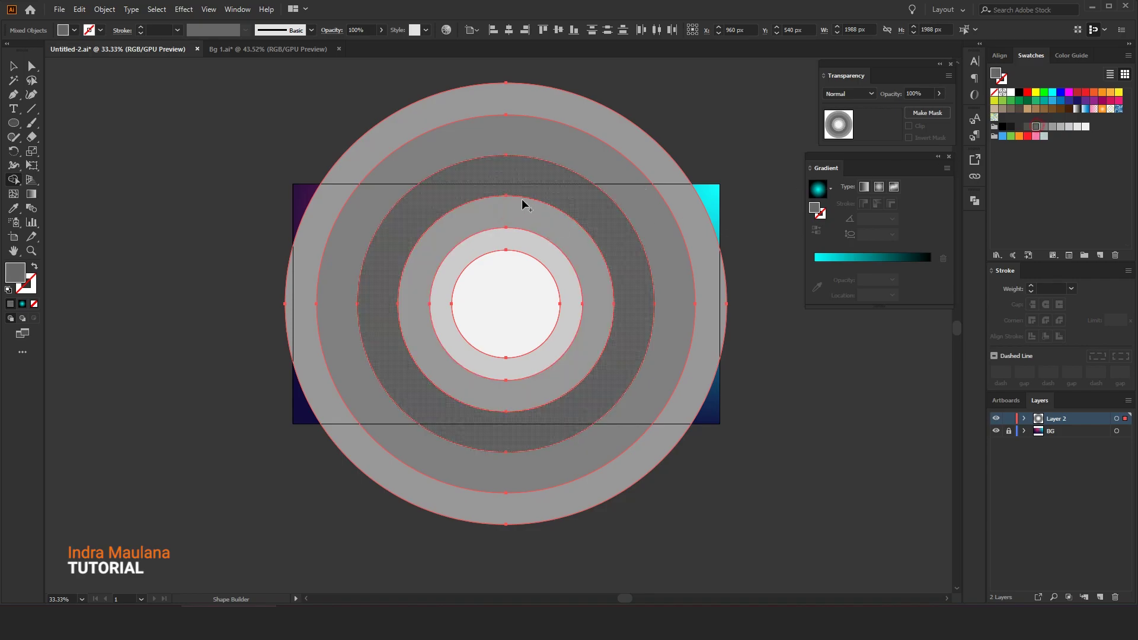
click(523, 186)
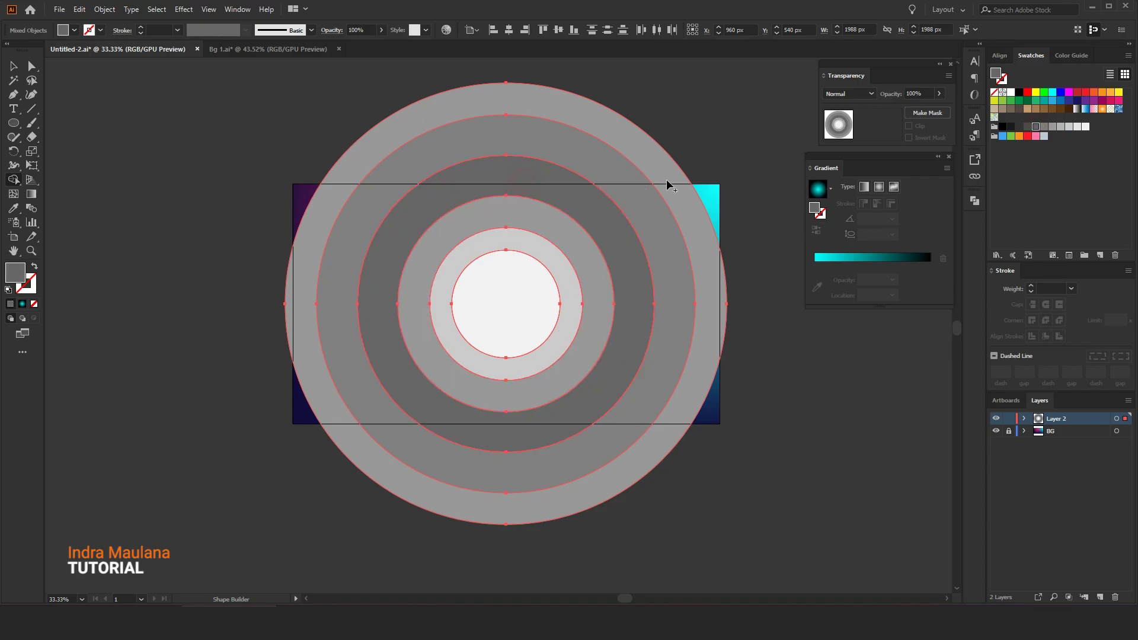
click(1019, 126)
click(631, 168)
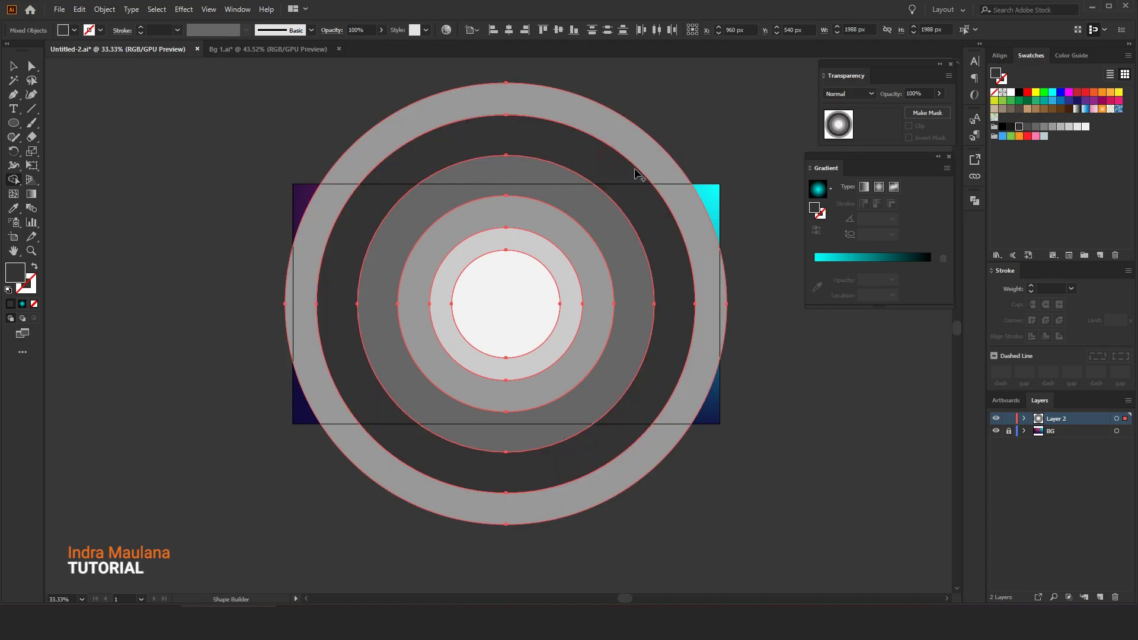
Step: Recolour the outermost ring near-black with Shape Builder, deselect everything and return to the Selection tool
click(1010, 127)
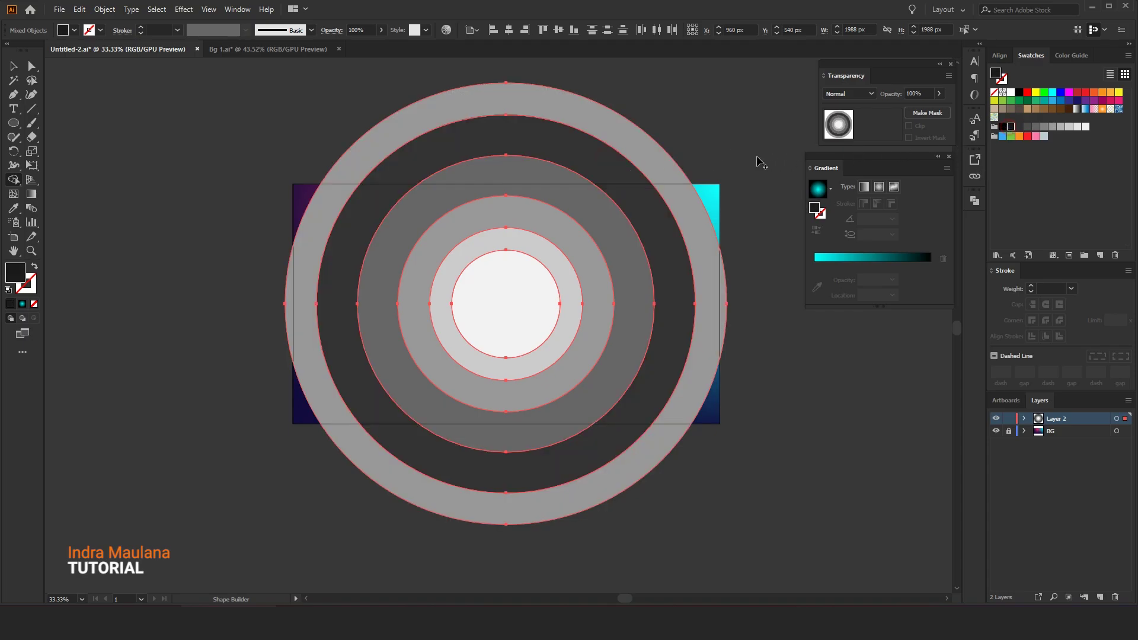
click(679, 168)
key(ctrl+shift+a)
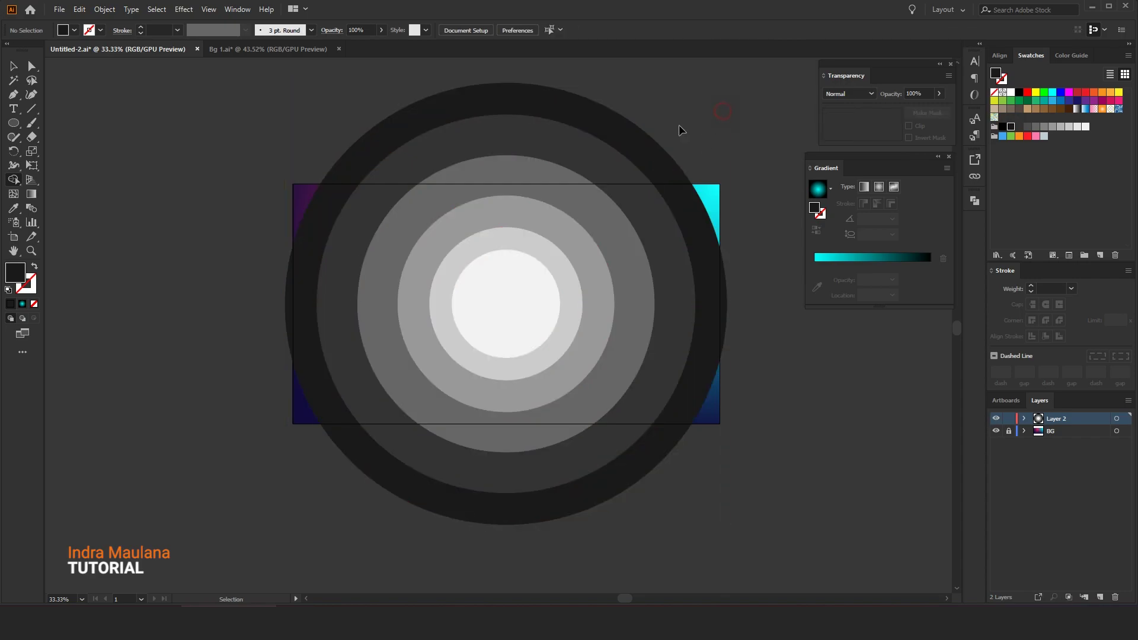
click(13, 66)
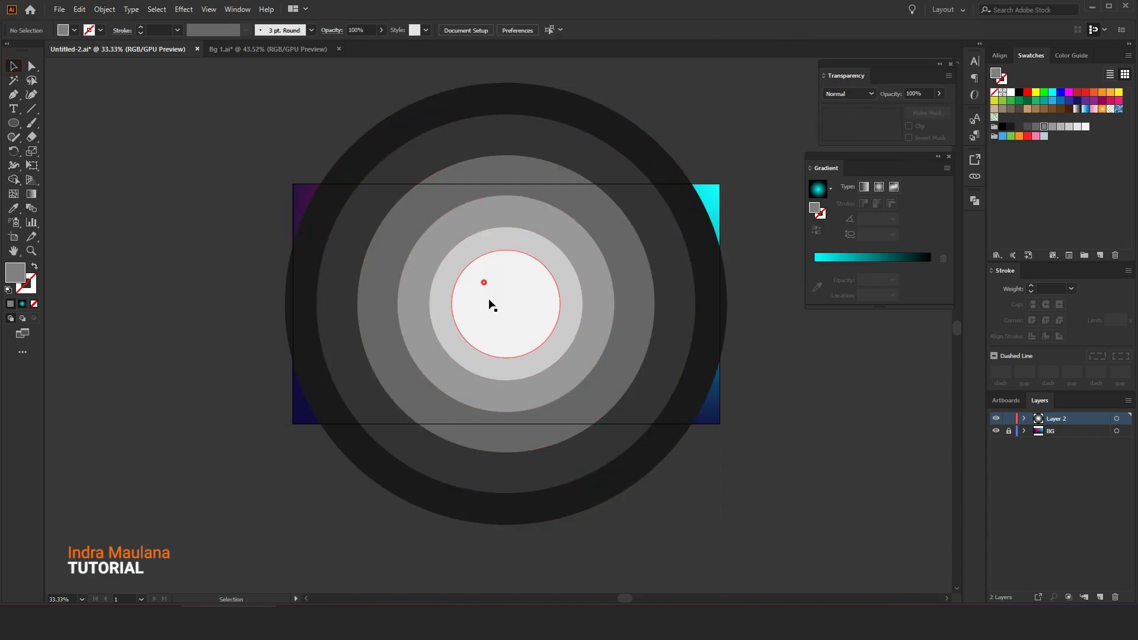
drag(486, 284, 513, 366)
key(ctrl+shift+a)
key(ctrl+z)
click(763, 503)
drag(533, 303, 712, 465)
drag(526, 247, 516, 452)
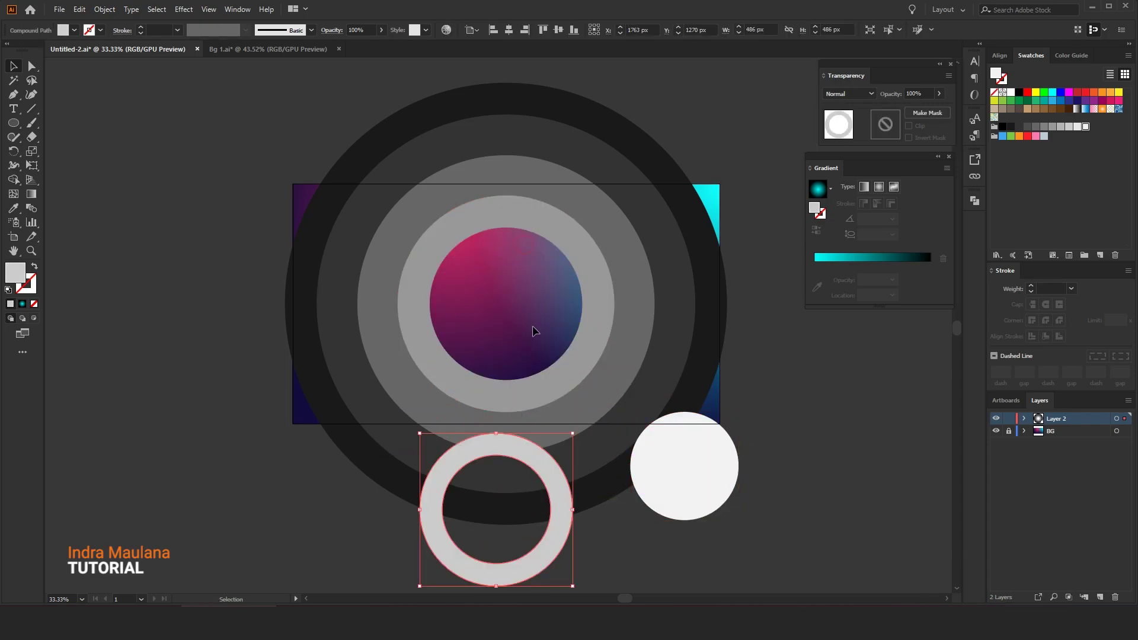
drag(550, 241, 526, 349)
drag(560, 180, 546, 330)
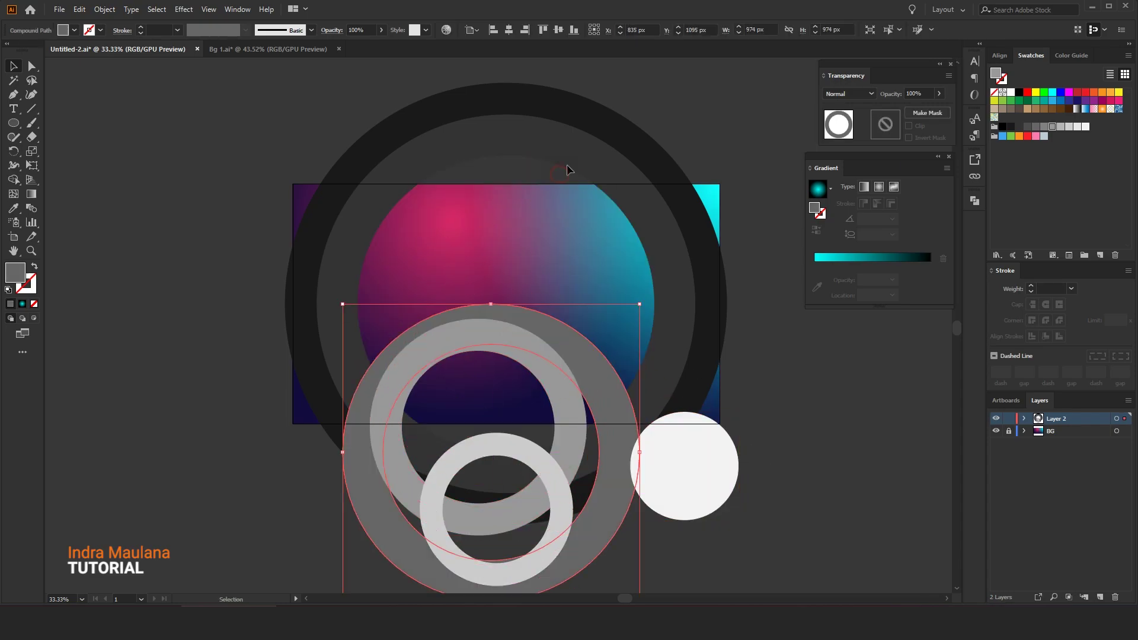
drag(574, 156, 540, 353)
drag(538, 119, 528, 236)
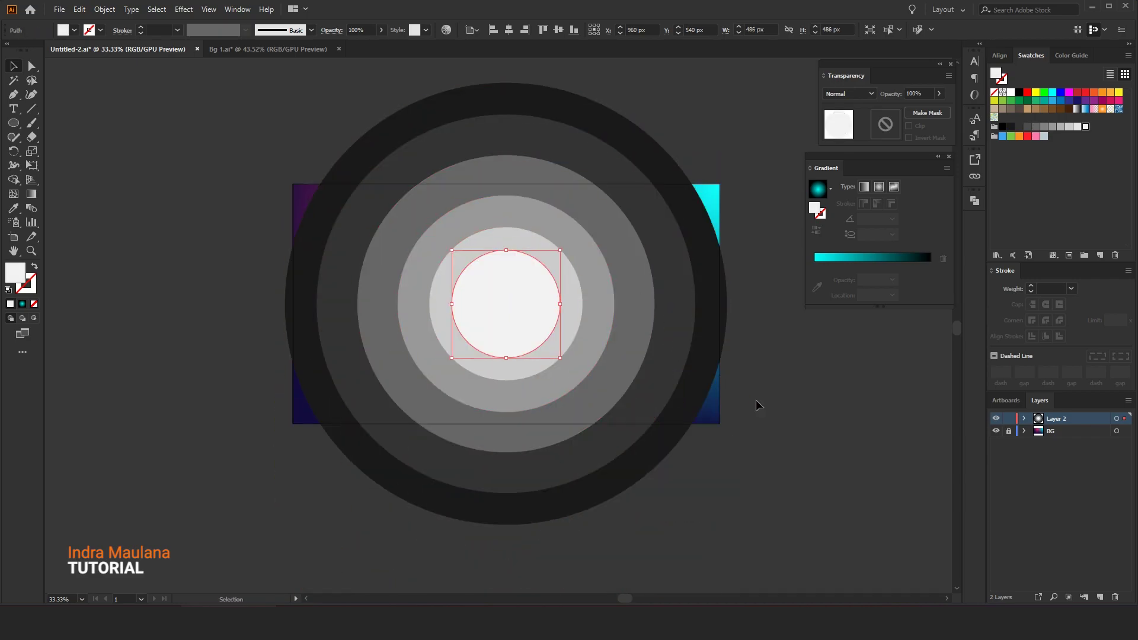
click(764, 407)
click(483, 300)
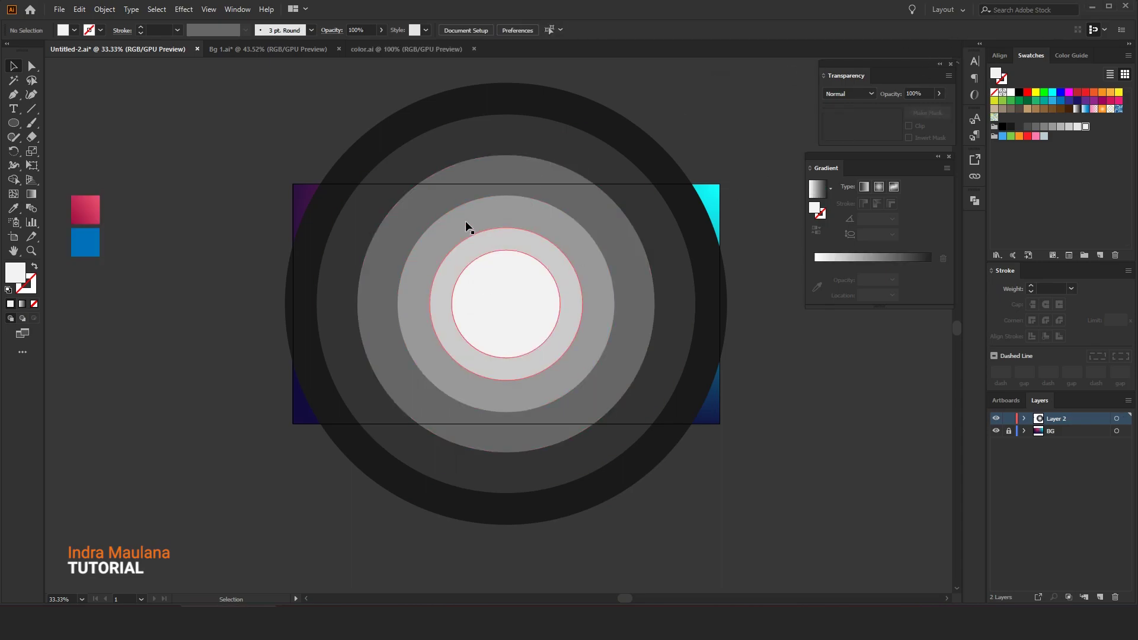
Step: Fill the second ring from the centre with the crimson-to-pink gradient sampled from the sample square using the Eyedropper
click(491, 241)
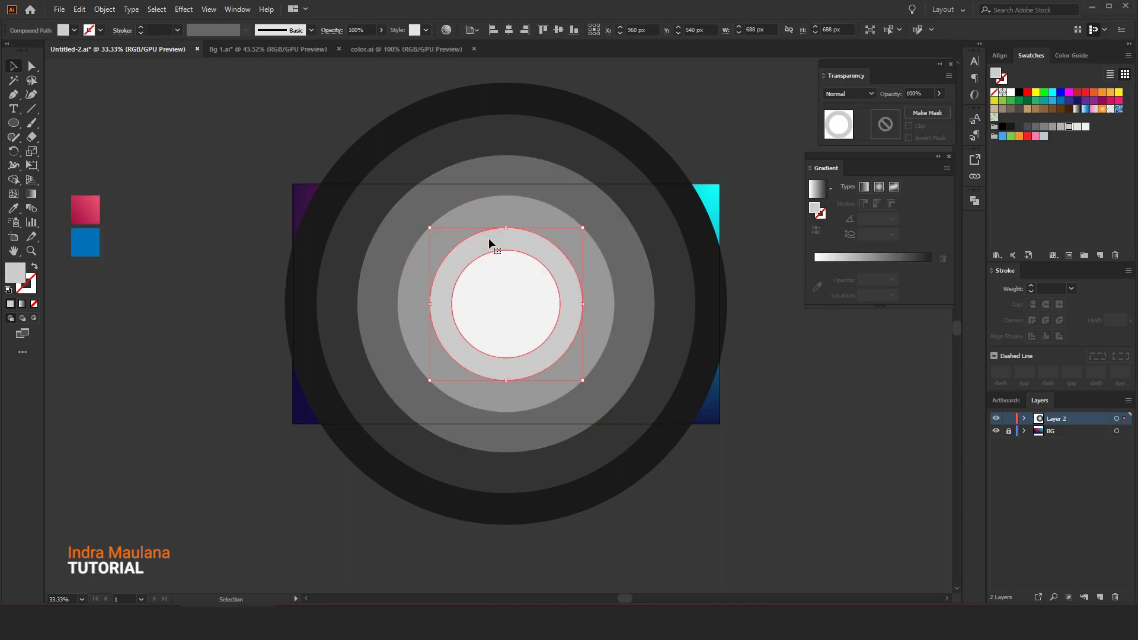
click(13, 208)
click(85, 209)
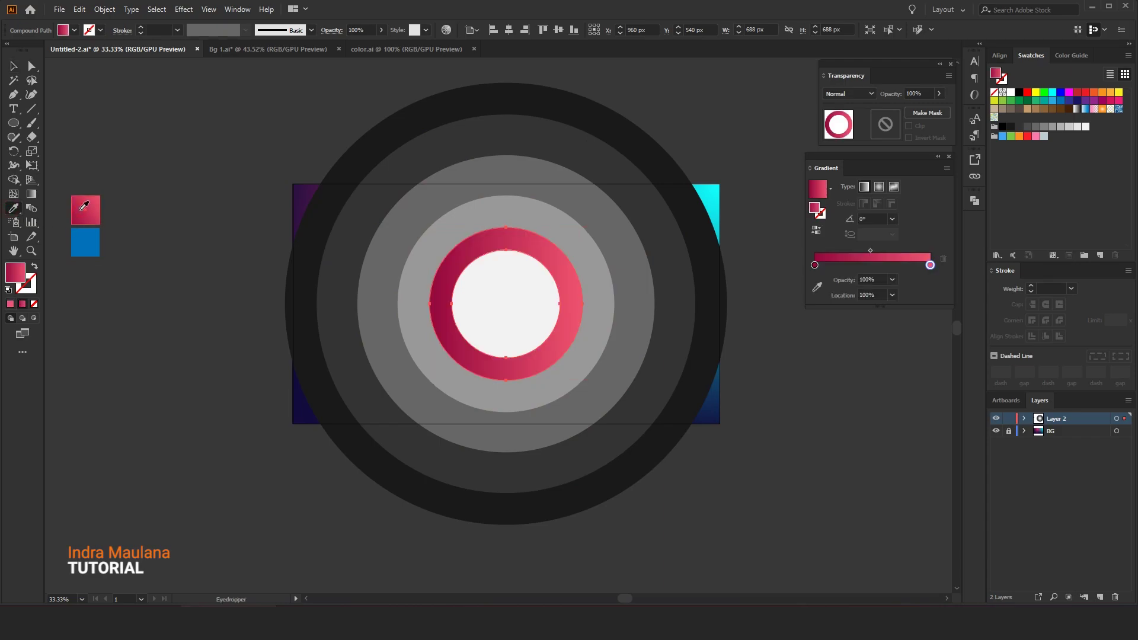
click(13, 67)
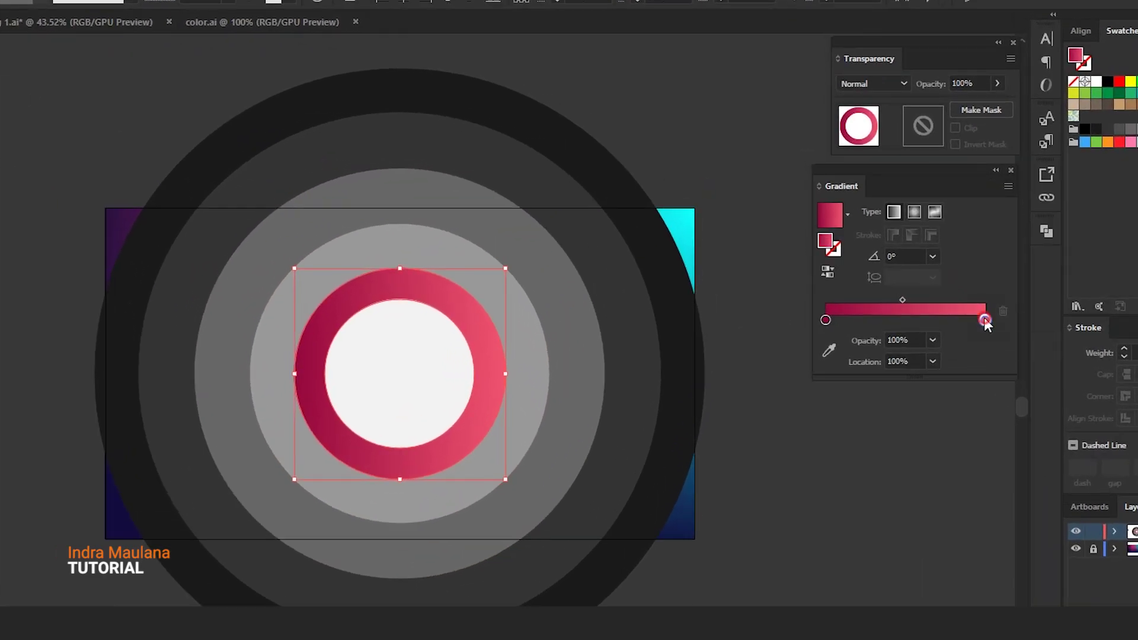
Step: Check the hex colour codes of the pink and crimson stops in the second ring's gradient
double_click(984, 319)
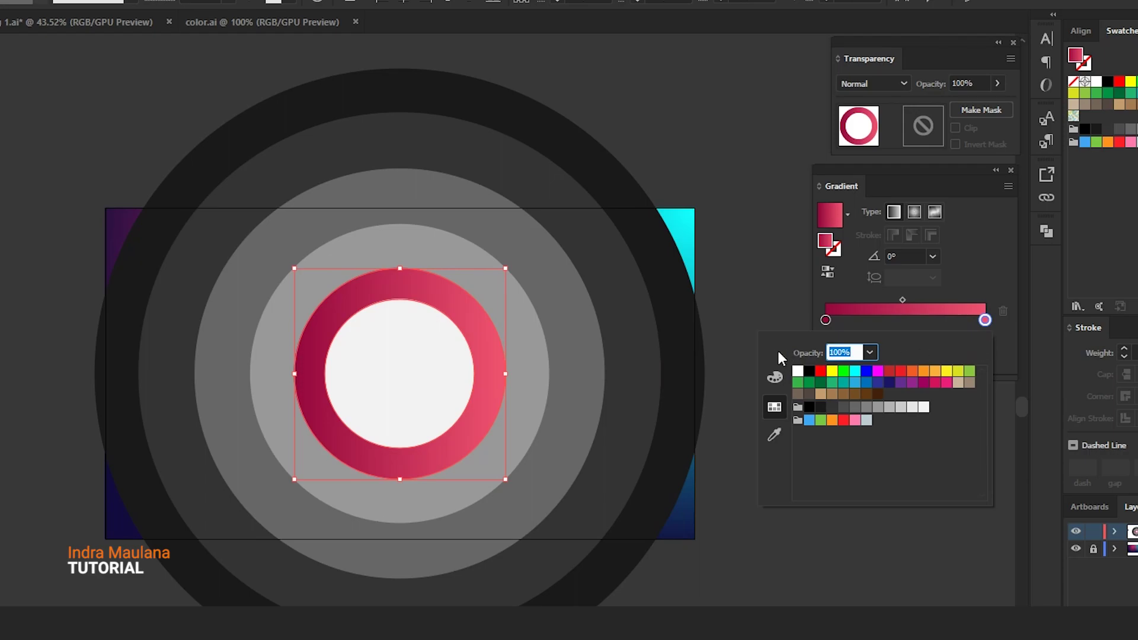
click(774, 377)
click(965, 462)
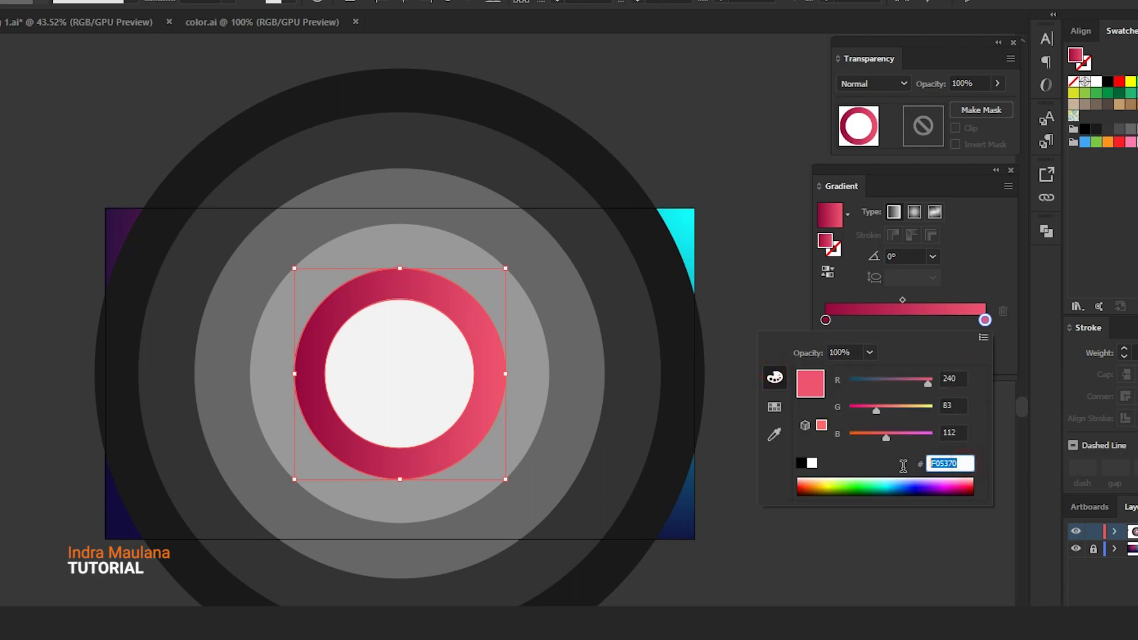
double_click(825, 320)
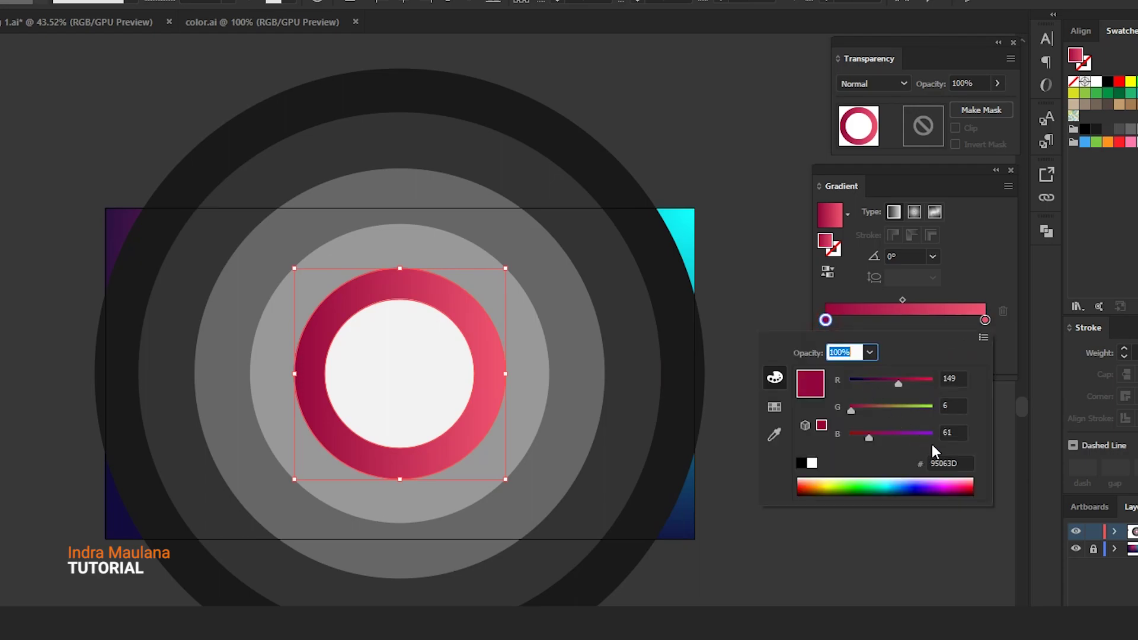
click(963, 461)
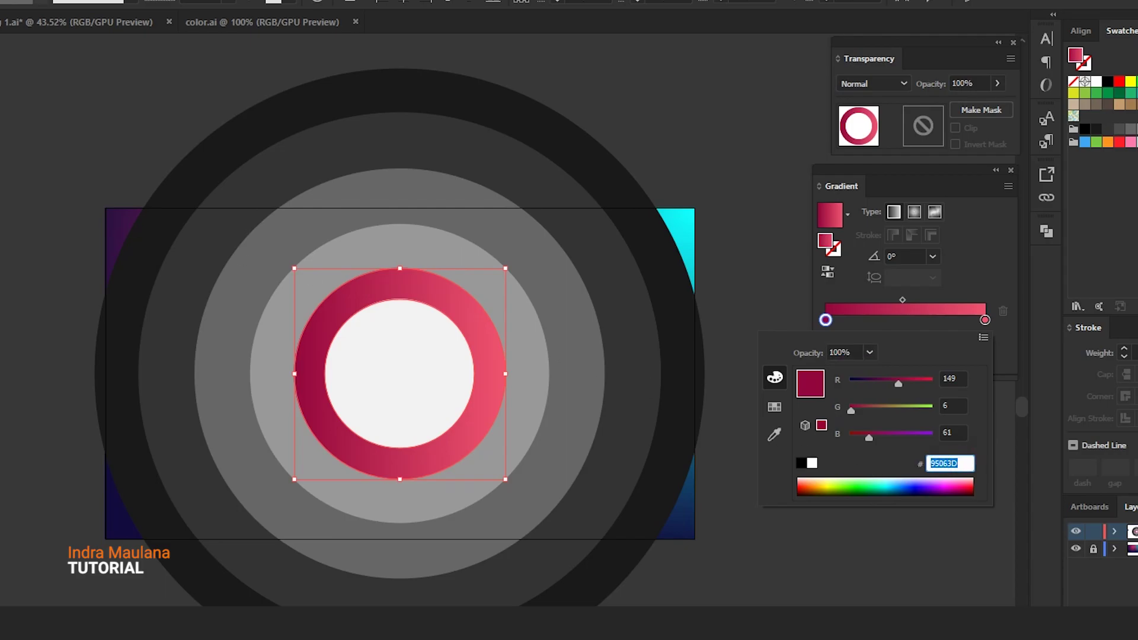
click(44, 129)
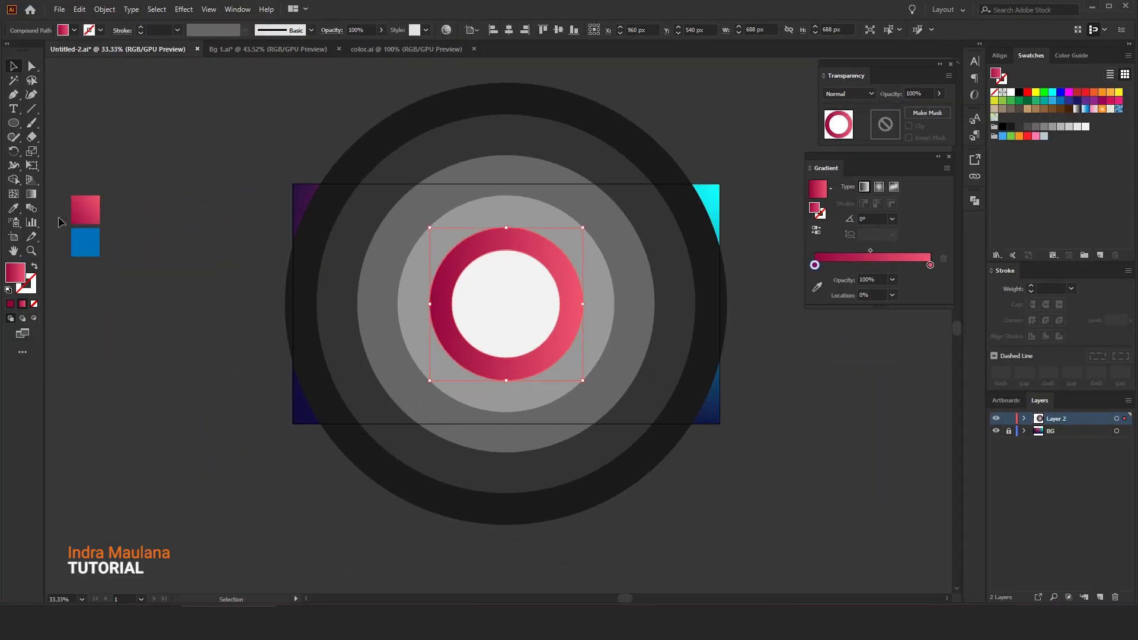
Step: Redraw the second ring's gradient diagonally from crimson at lower left to pink at upper right, at about 48°
click(31, 193)
mouse_move(551, 252)
mouse_down()
mouse_move(449, 347)
mouse_move(531, 244)
mouse_up()
drag(450, 369, 559, 249)
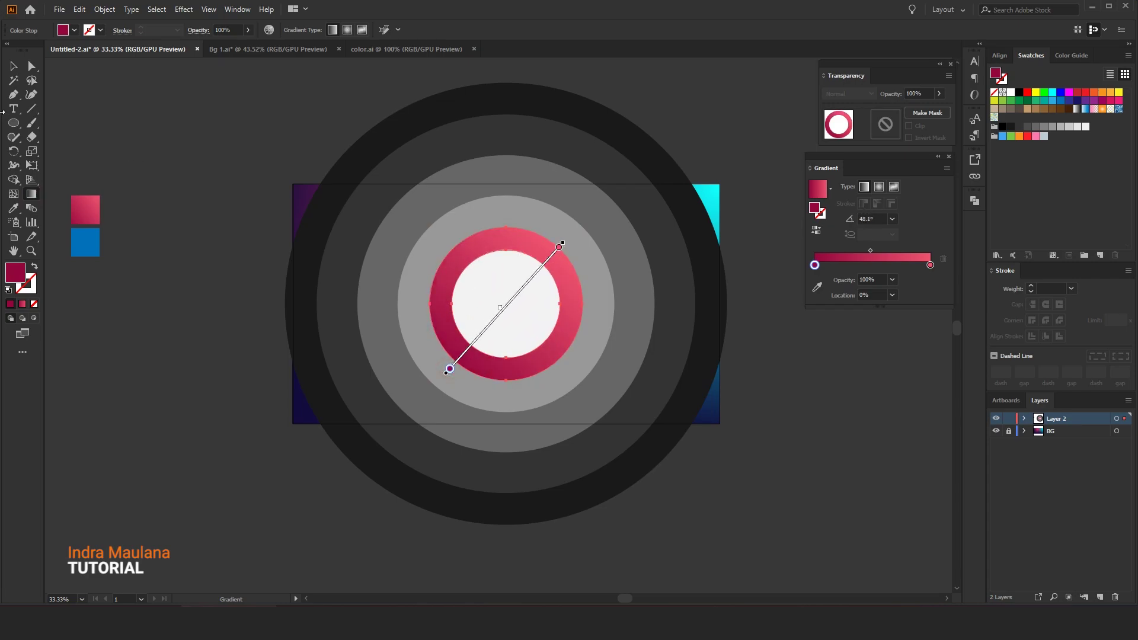
click(13, 68)
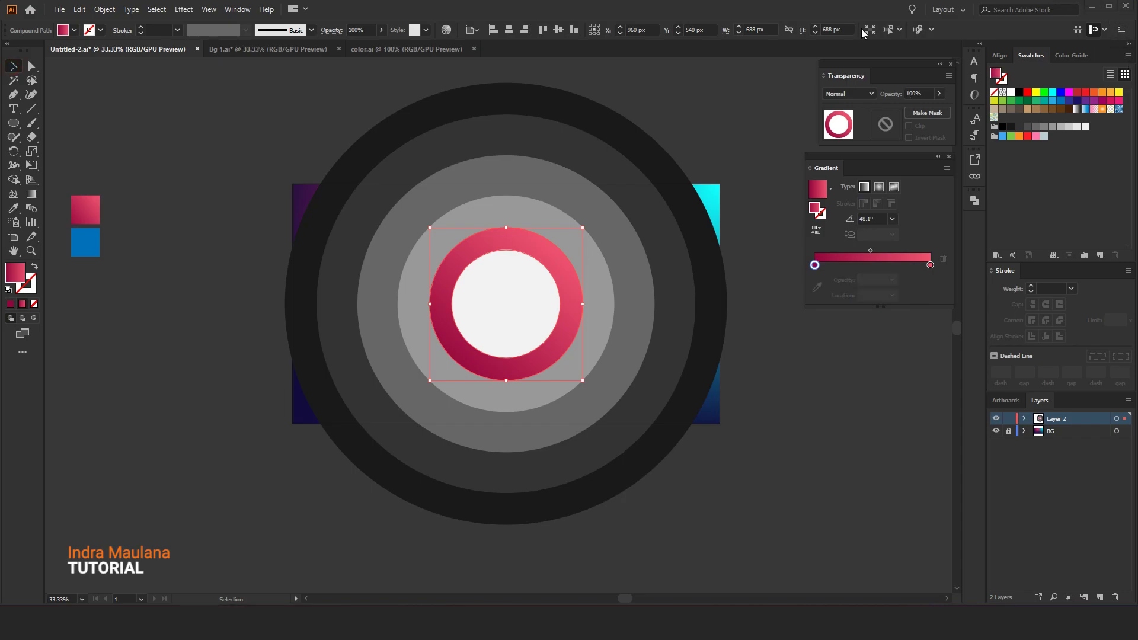
Step: Fill the third ring from the centre with a radial black-and-white gradient, reversed so black is inside and white outside
click(552, 221)
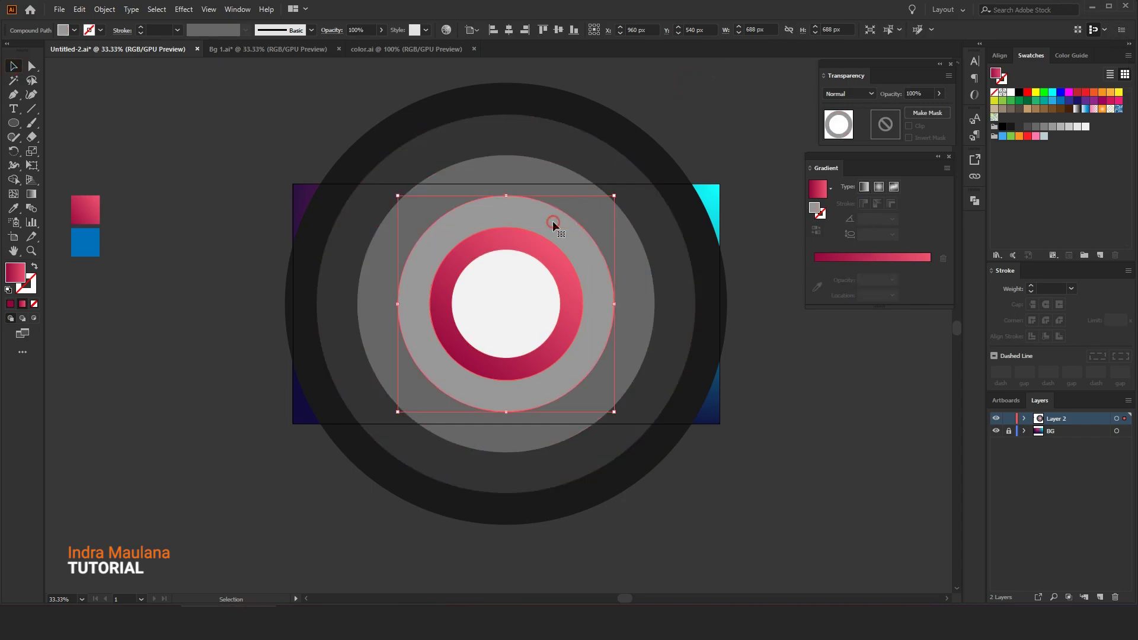
click(830, 188)
click(776, 216)
click(879, 187)
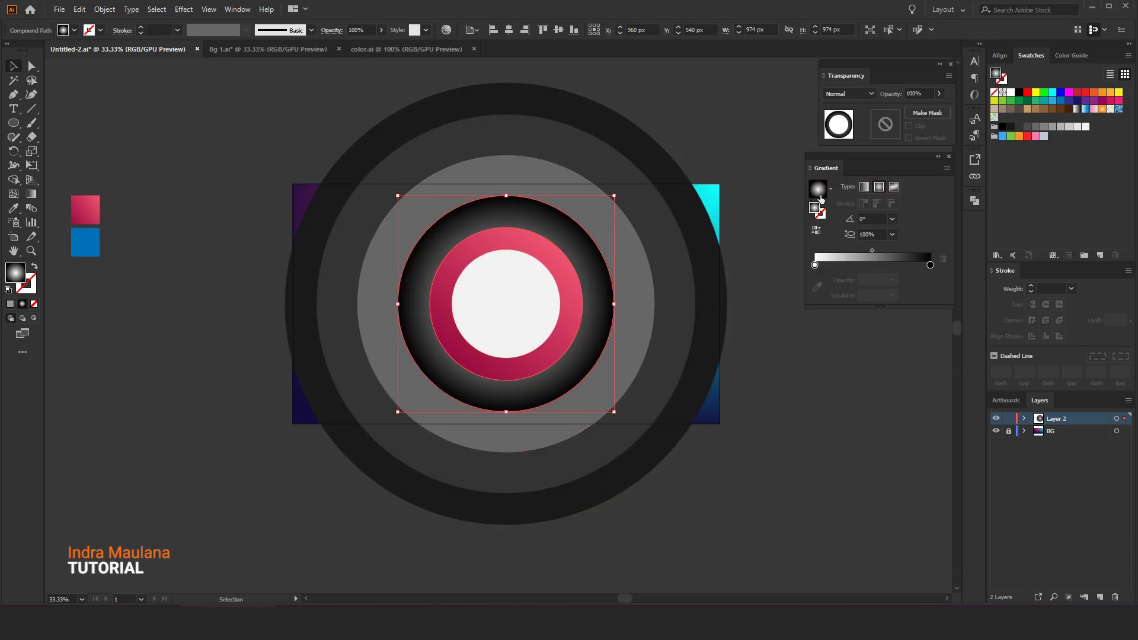
click(816, 230)
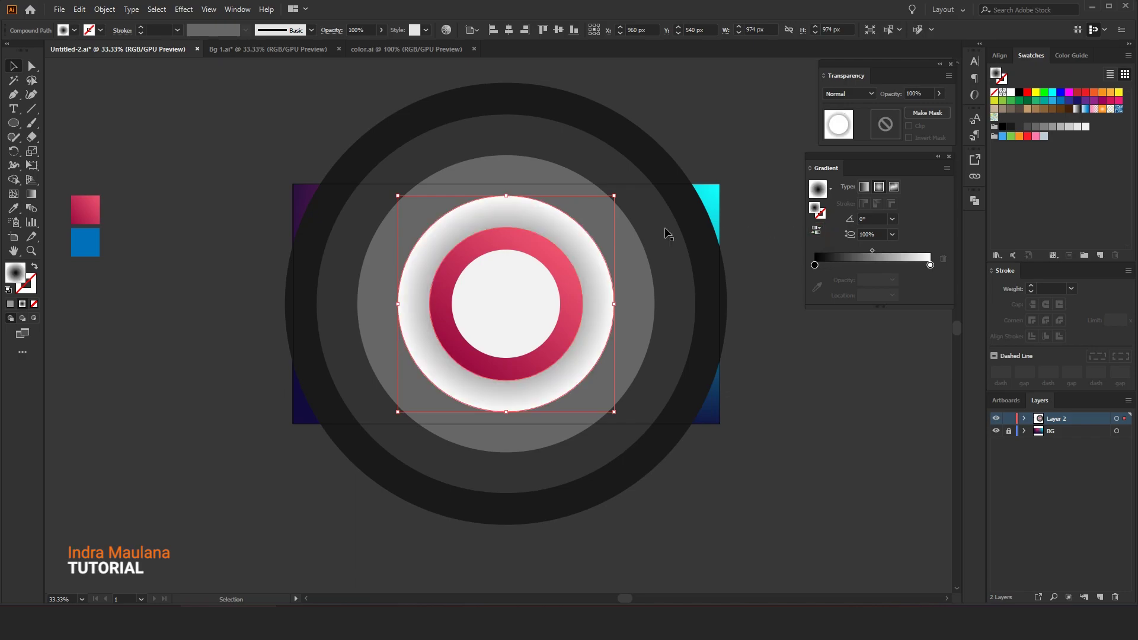
Step: Shift the midpoint of the third ring's radial gradient outward to about the pink ring's outer edge
key(g)
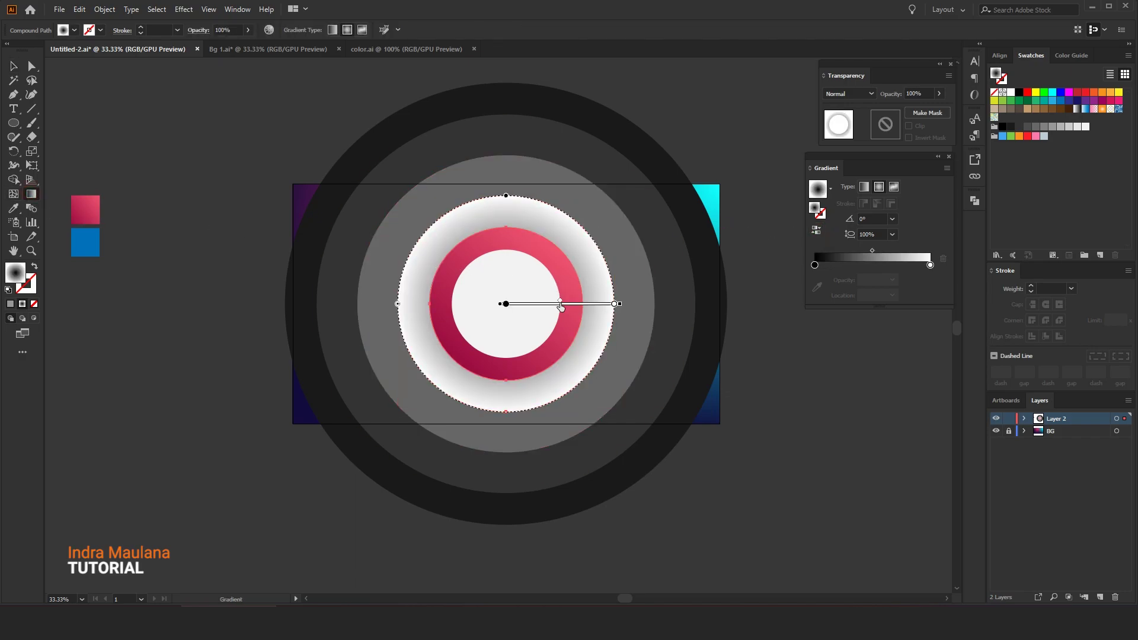
drag(571, 304, 582, 304)
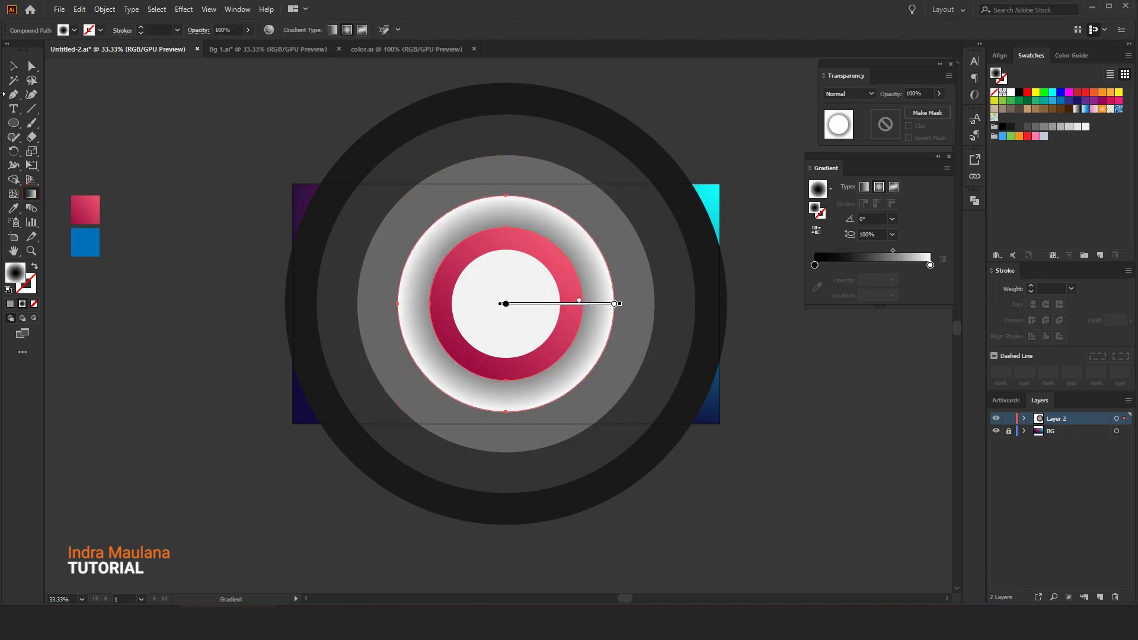
key(v)
Step: Change the black inner stop of the third ring's radial gradient to dark red
click(814, 279)
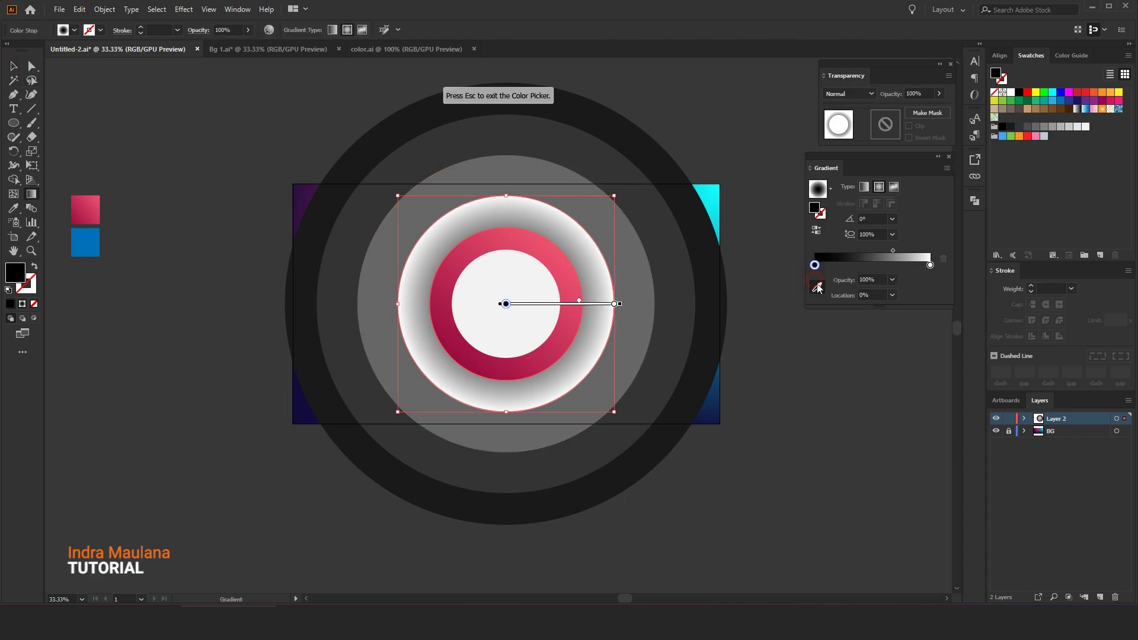
double_click(814, 265)
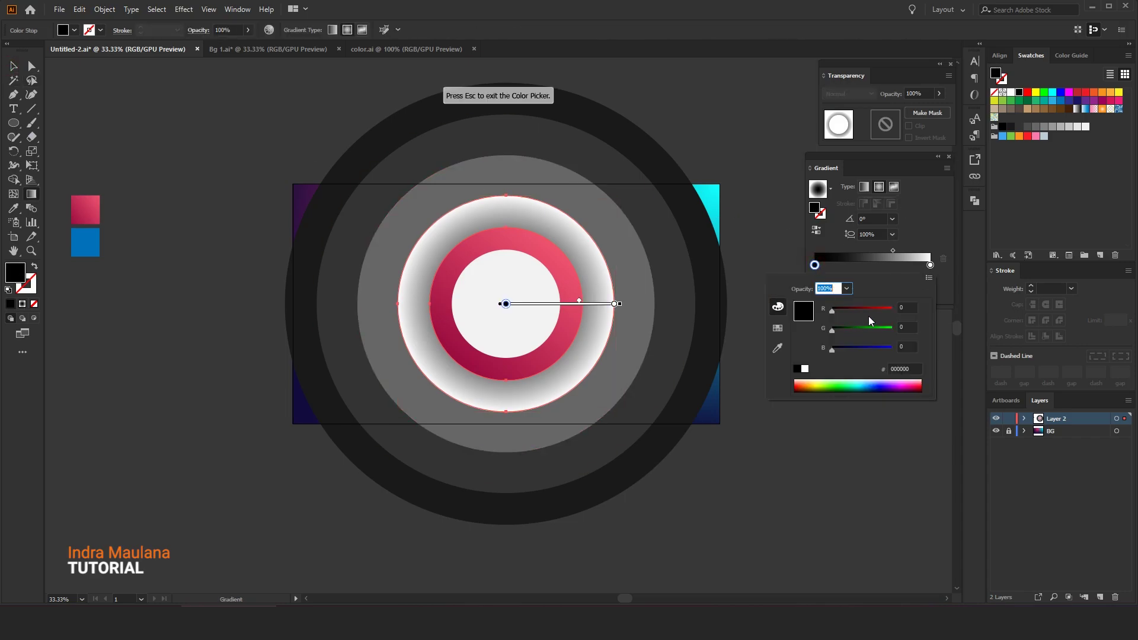
click(850, 307)
drag(851, 307, 858, 311)
click(12, 68)
click(12, 66)
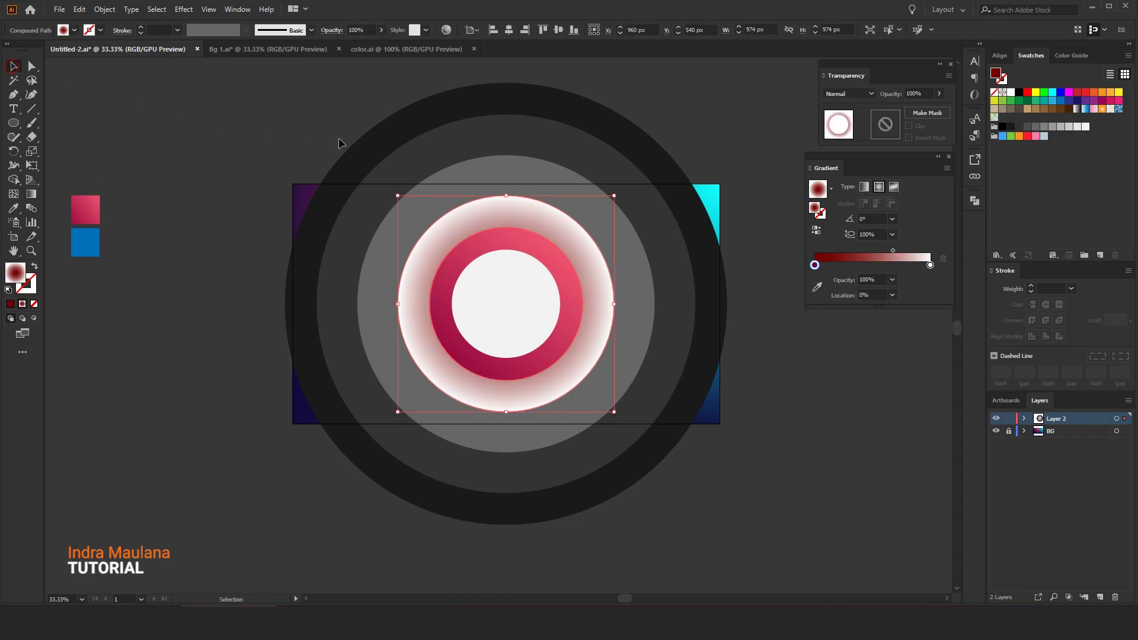
Step: Set the third ring's blending mode to Multiply and deselect it
click(848, 94)
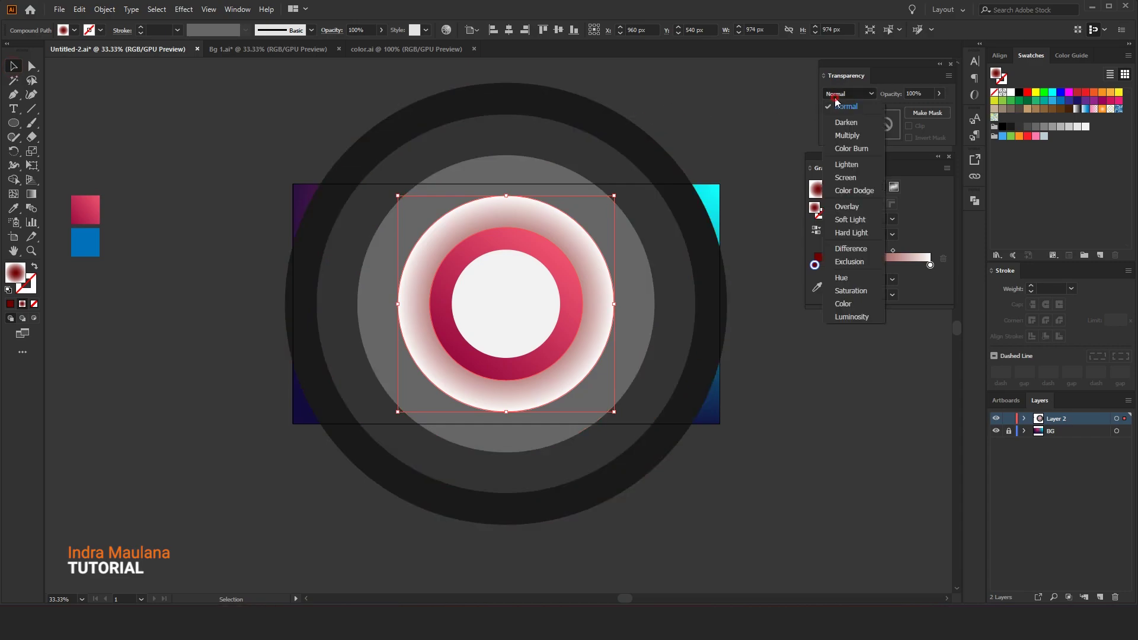
click(841, 134)
click(729, 121)
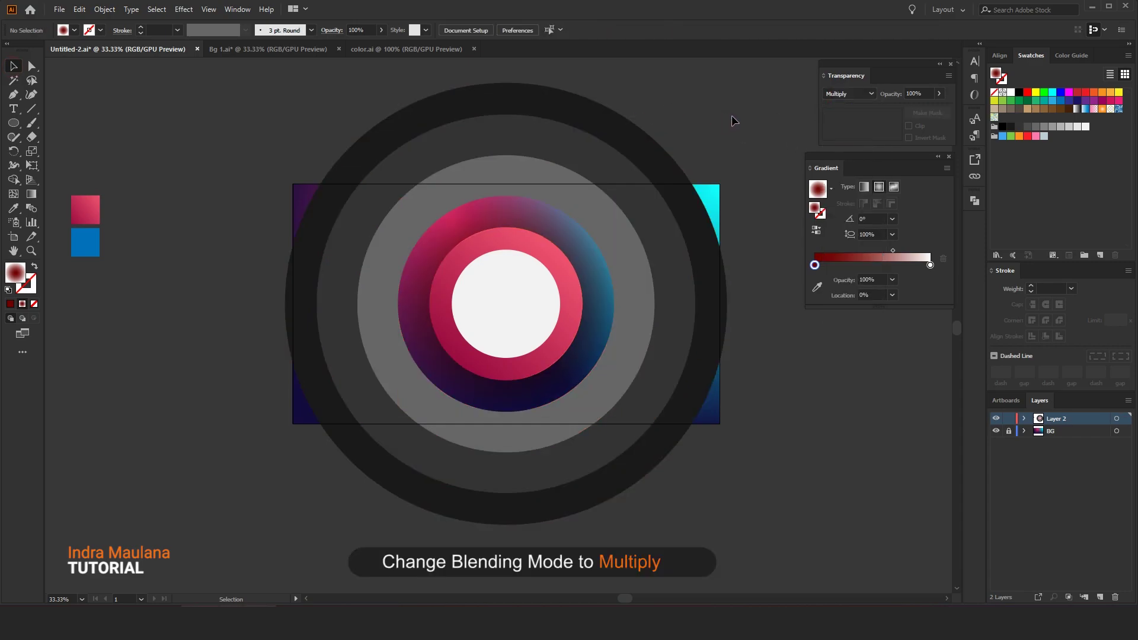
Step: Recolour the inner stop of the third ring's gradient with the dark magenta swatch, trying the brighter pink swatch beside it
double_click(816, 265)
click(778, 328)
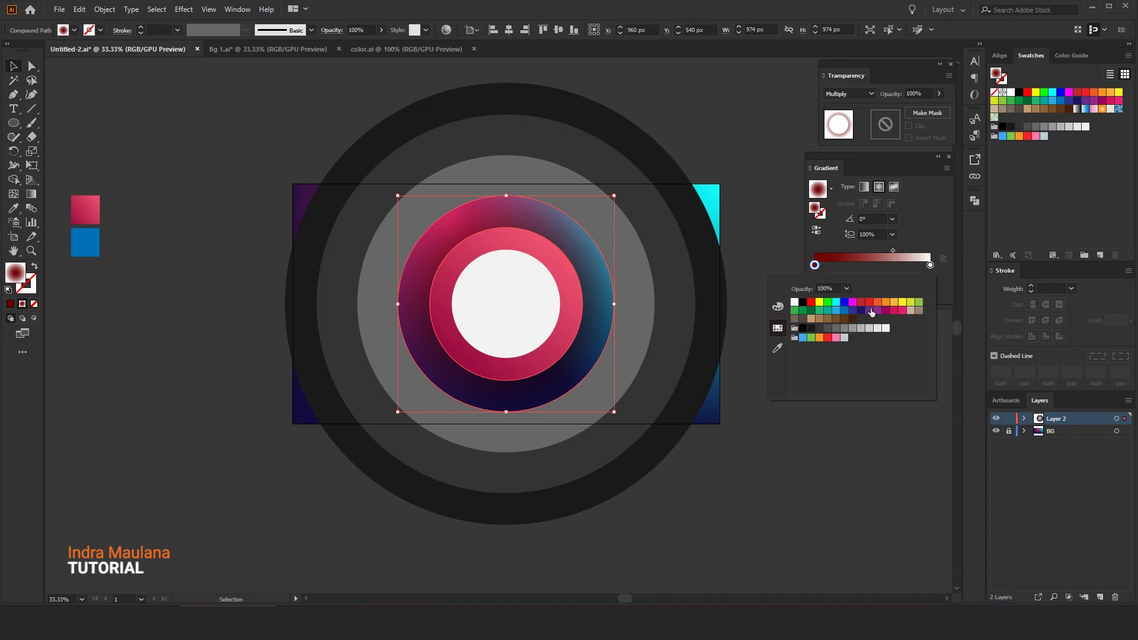
click(887, 309)
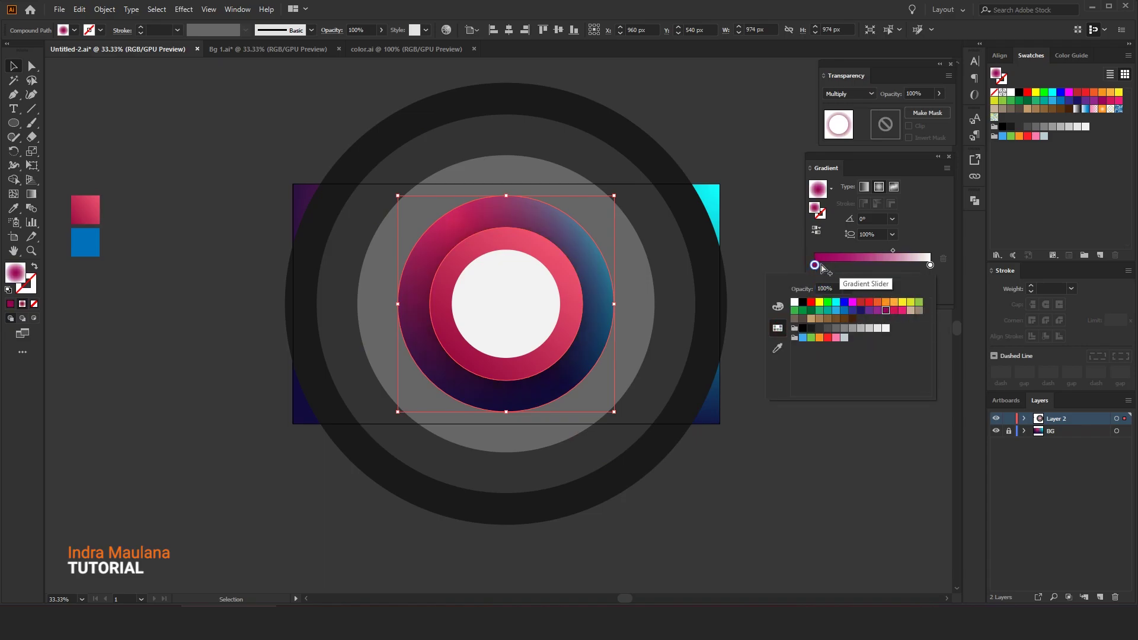
click(894, 310)
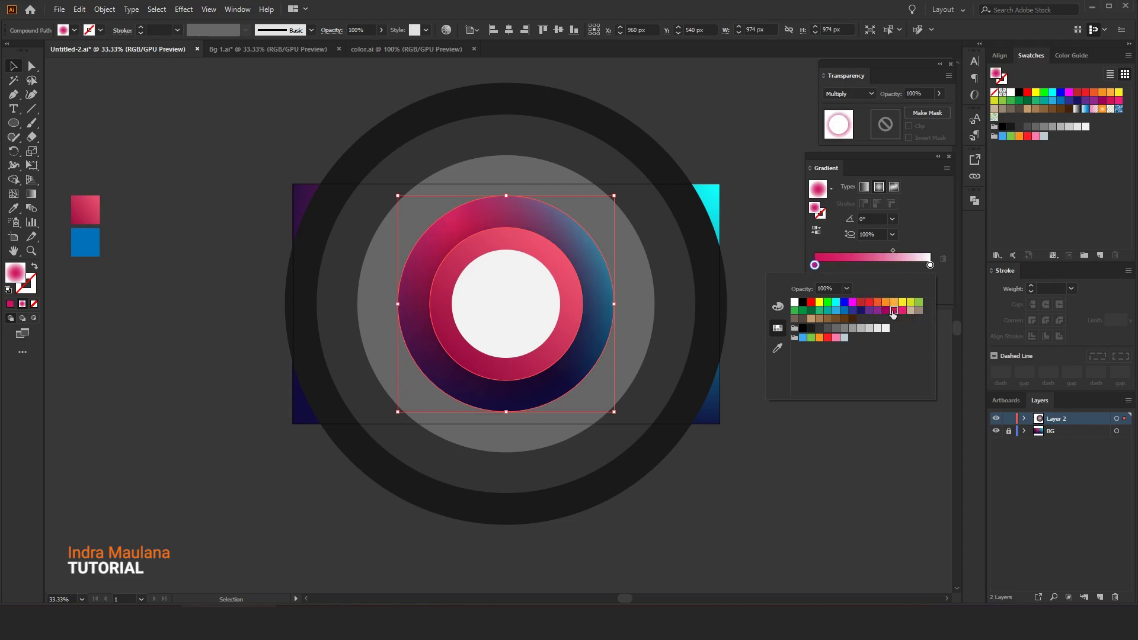
click(886, 310)
click(787, 212)
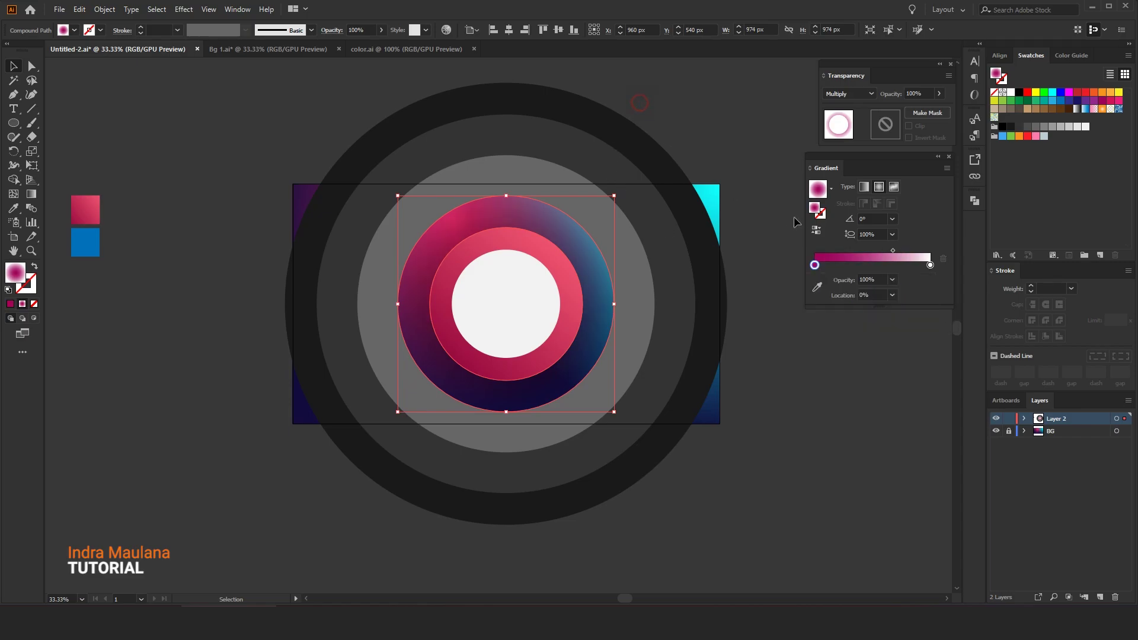
key(a)
drag(592, 257, 678, 386)
key(ctrl+z)
key(v)
click(631, 296)
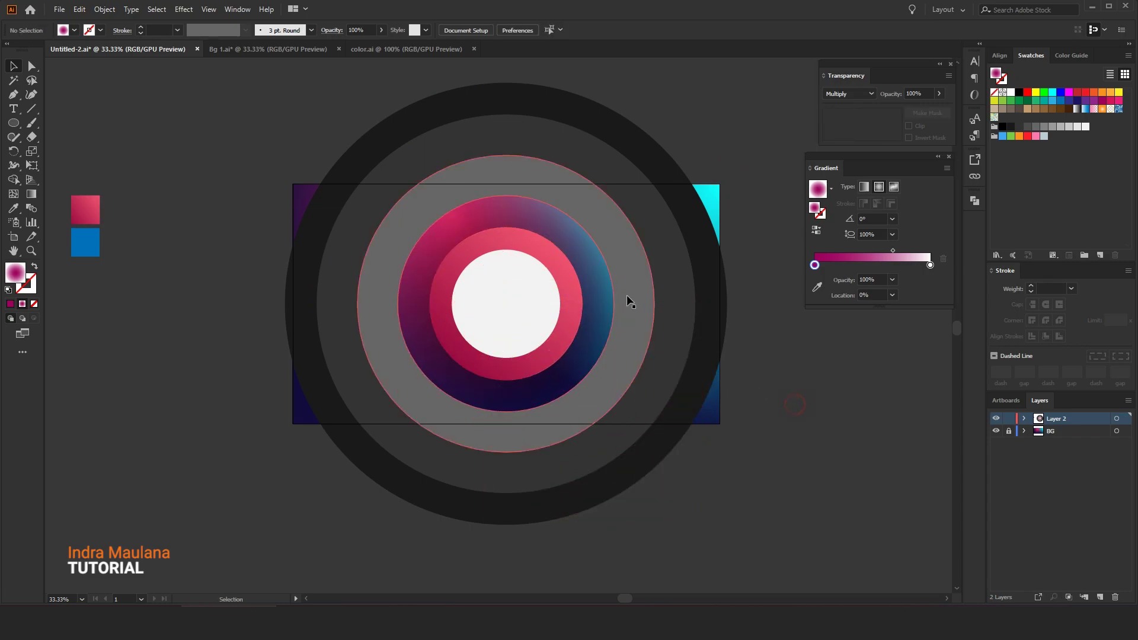
click(578, 253)
click(797, 401)
Step: Copy the second ring's crimson-to-pink gradient onto the fourth ring from the centre with the Eyedropper
click(631, 258)
click(13, 209)
click(488, 240)
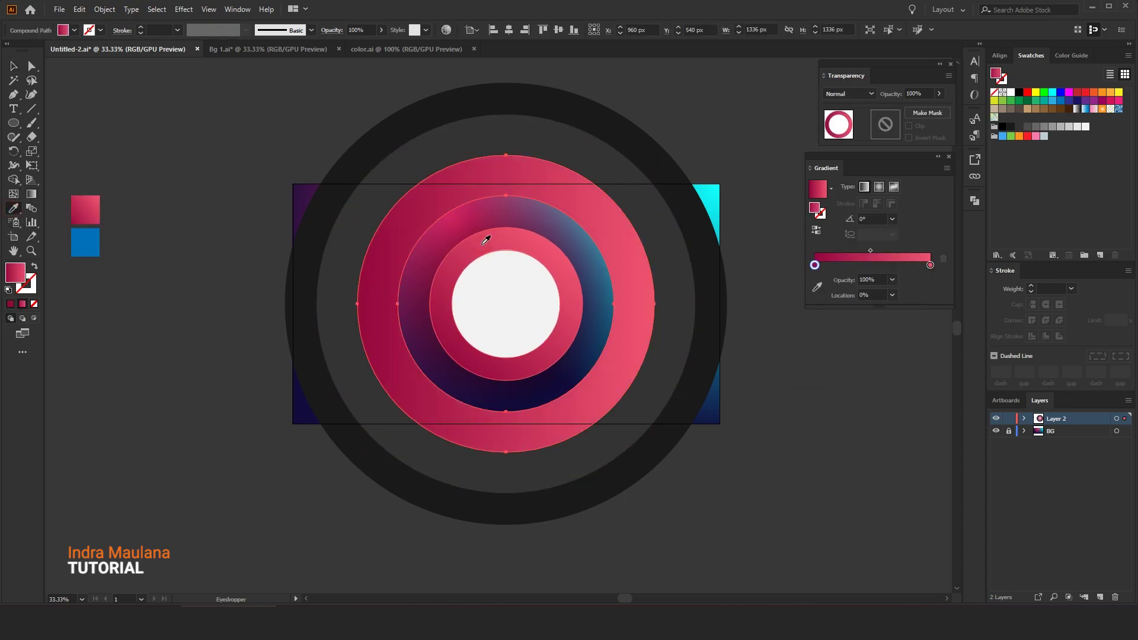
click(11, 67)
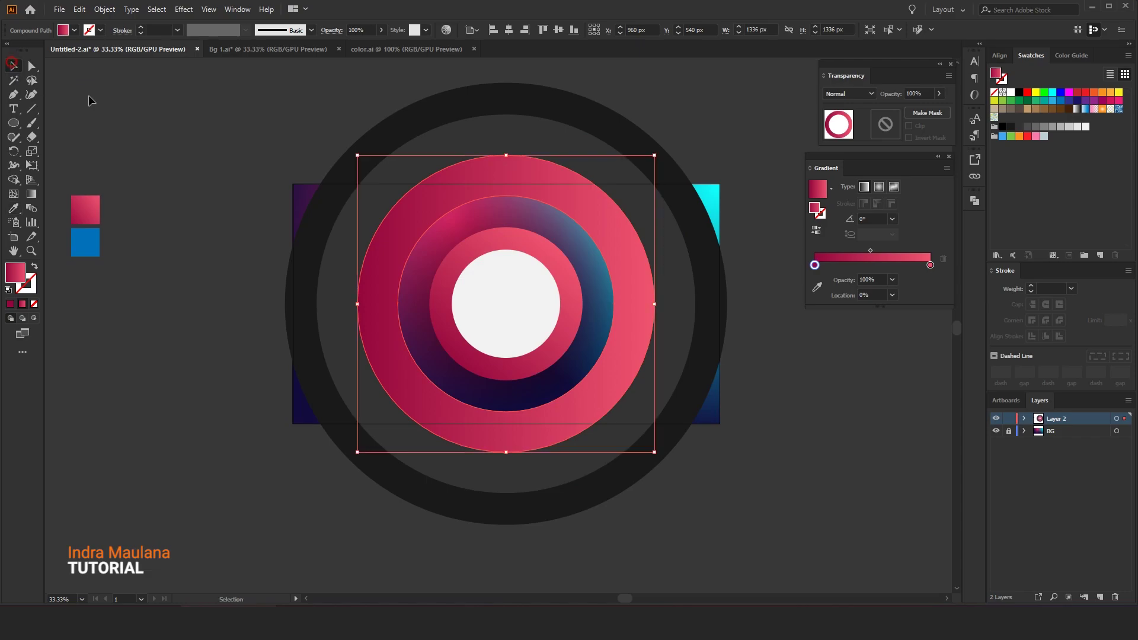
Step: Set the crimson stop of the fourth ring's gradient to 0% opacity and redraw the gradient diagonally toward upper right at about 40°
click(892, 280)
click(901, 295)
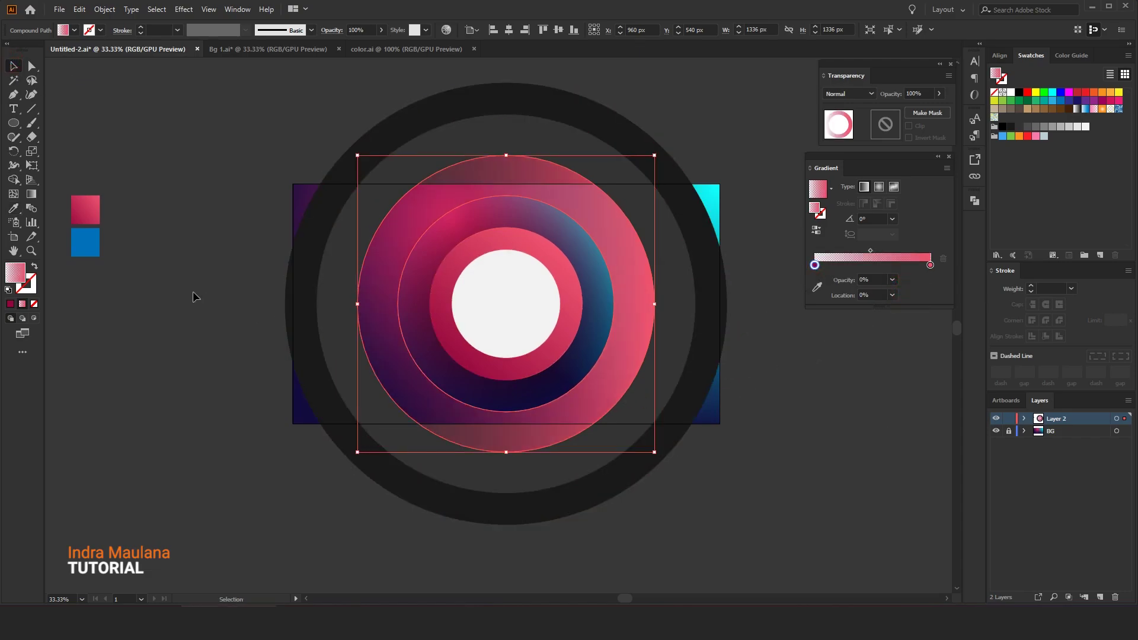
click(31, 194)
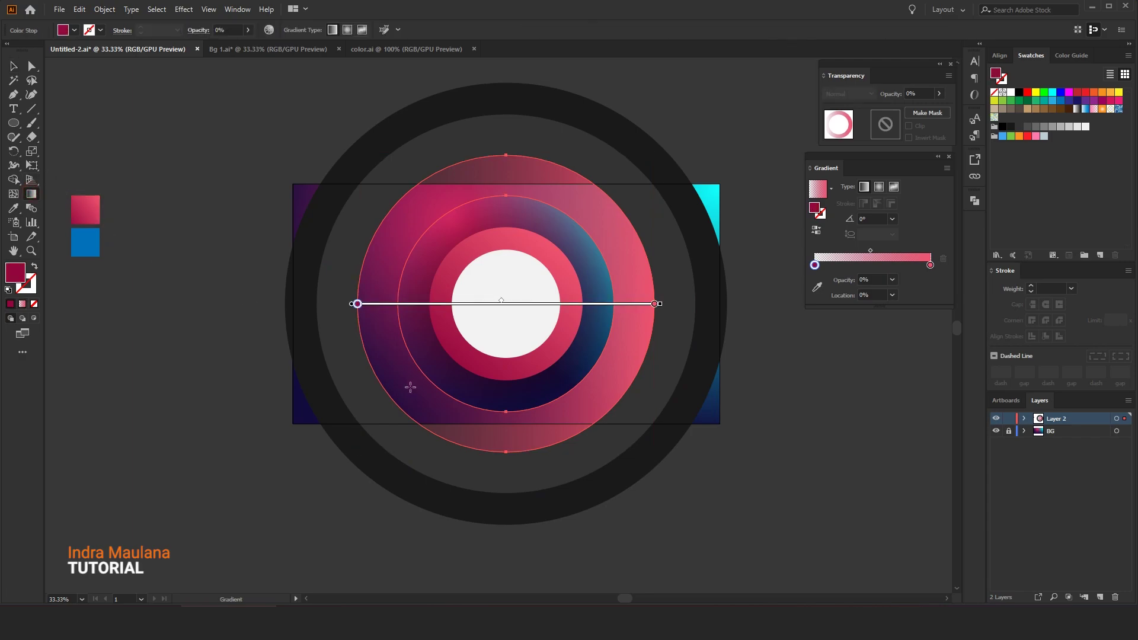
drag(396, 399, 617, 211)
click(12, 66)
click(195, 119)
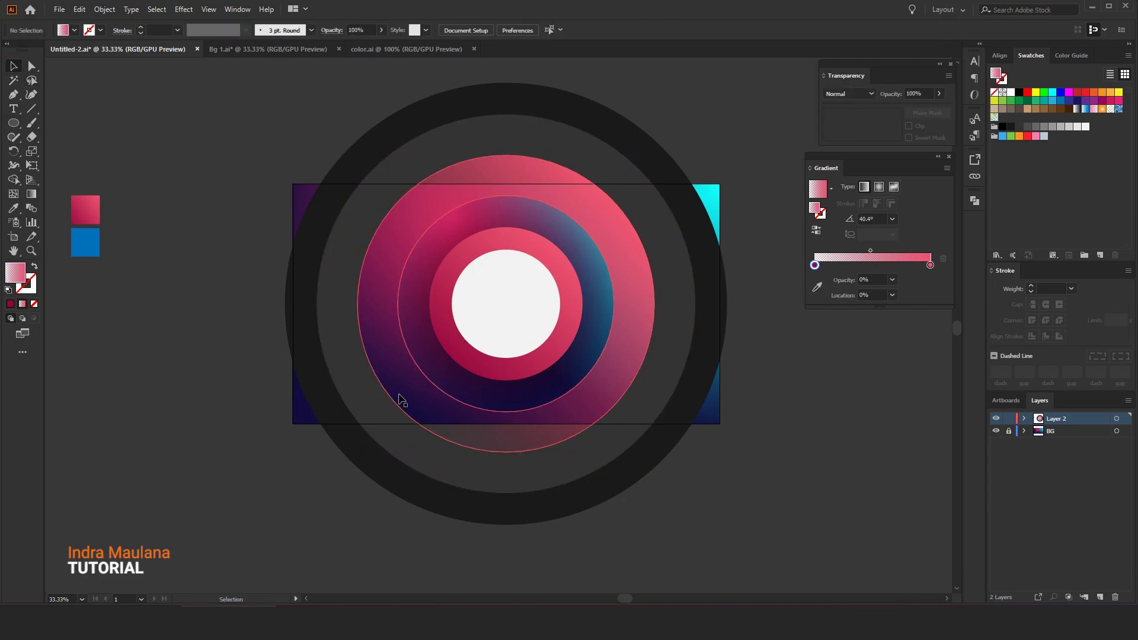
Step: Copy the third ring's magenta-to-white radial Multiply fill onto the fifth ring from the centre with the Eyedropper
click(356, 384)
click(13, 210)
click(497, 216)
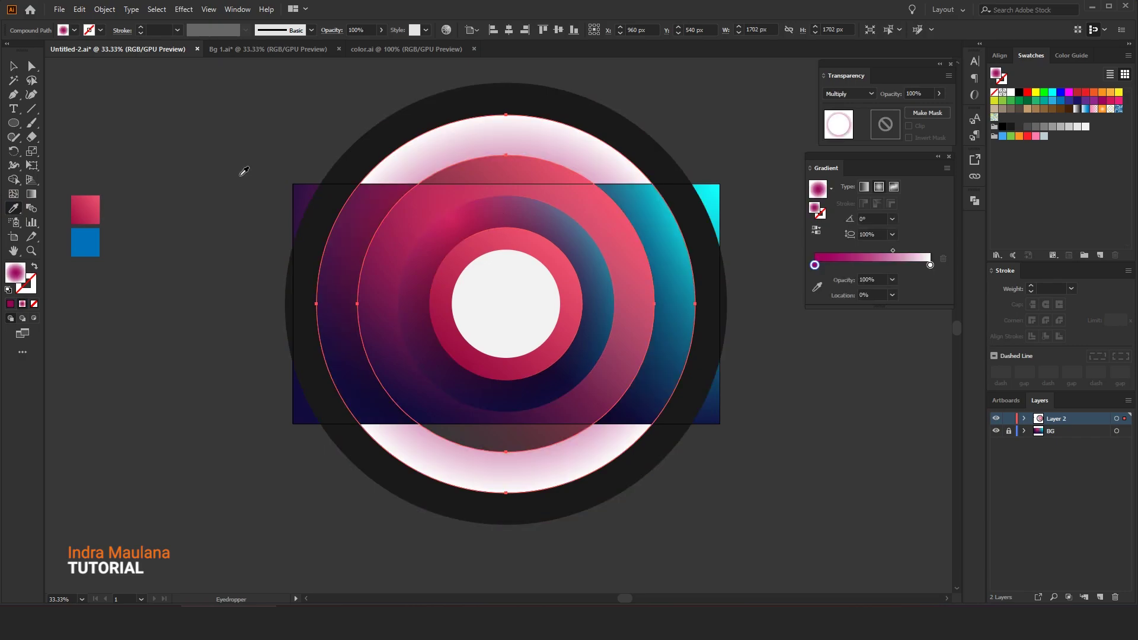
Step: Move the midpoint of the fifth ring's magenta-to-white radial gradient outward toward the ring's inner edge
click(12, 66)
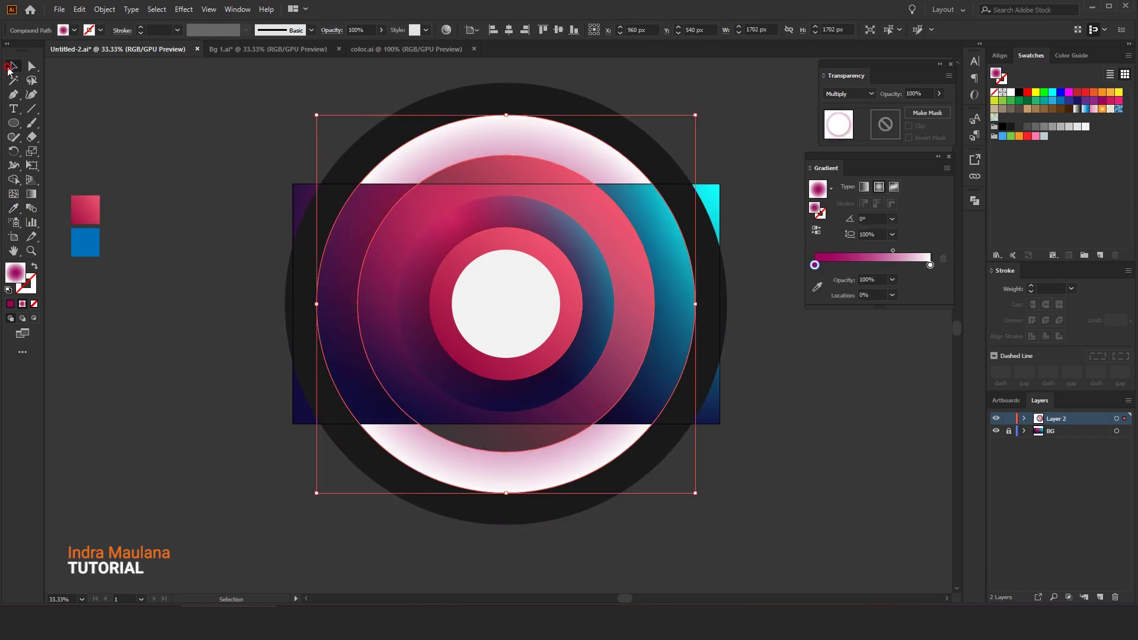
click(32, 194)
drag(650, 304, 651, 304)
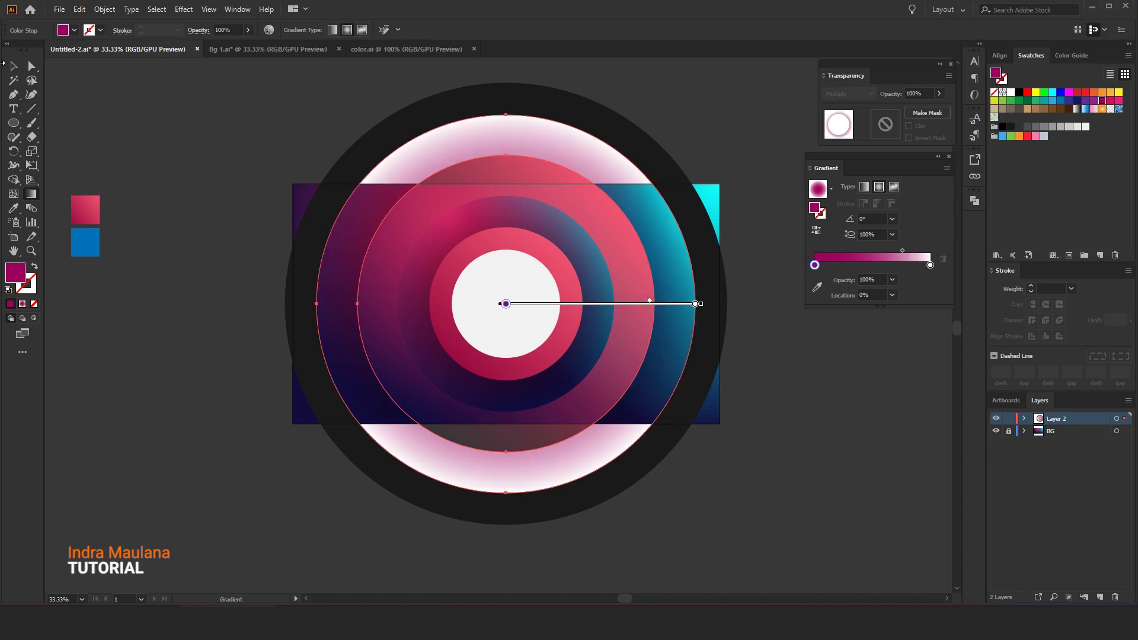
Step: Copy the blue sample square's fill onto the outermost black ring with the Eyedropper
click(13, 66)
click(390, 147)
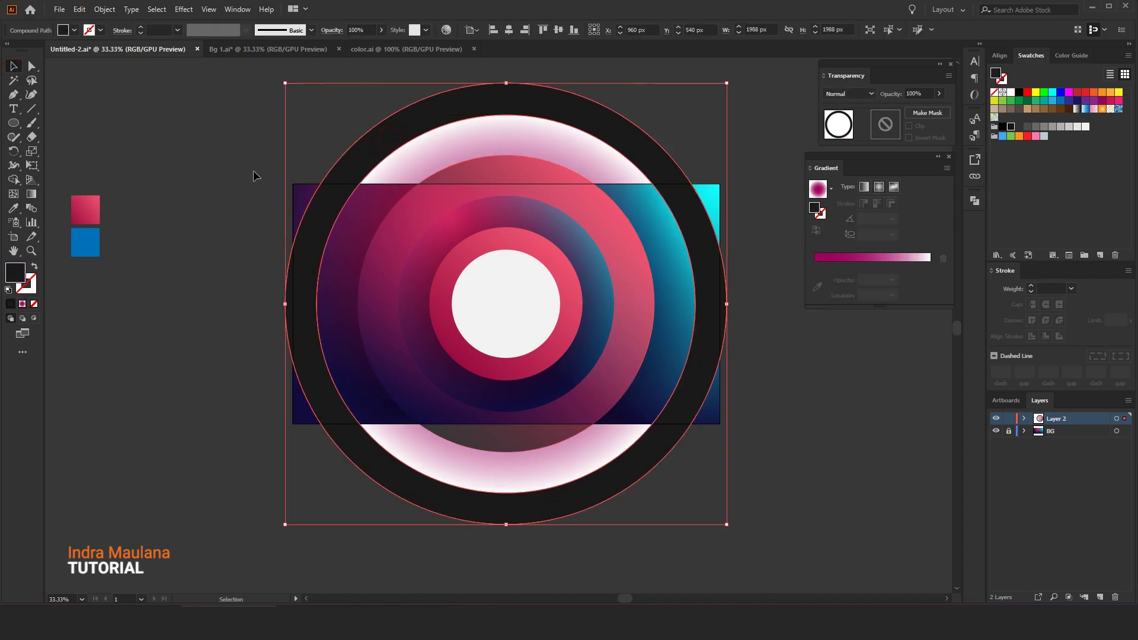
click(13, 211)
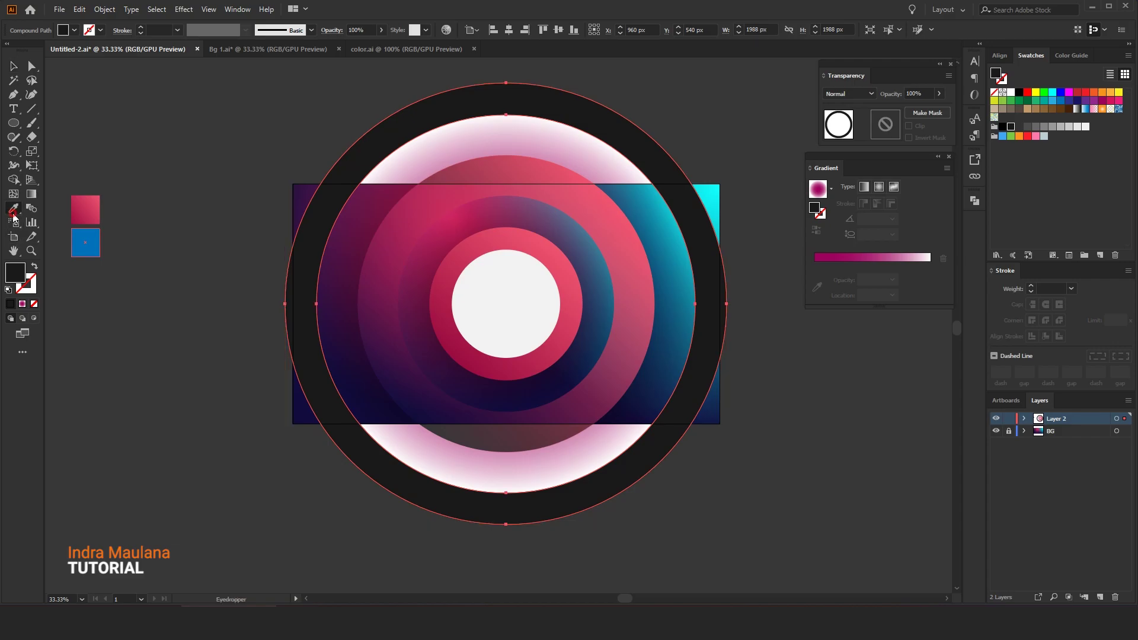
click(102, 234)
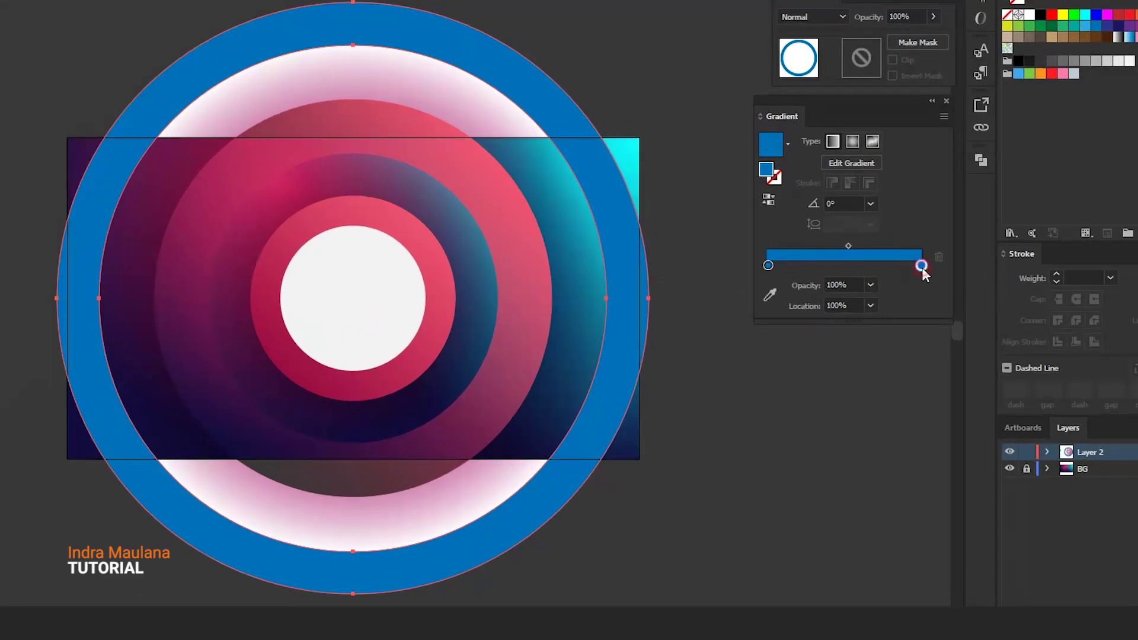
Step: Use 0071BC for both gradient stops of the blue sixth ring and set the starting stop to 0% opacity
double_click(922, 267)
click(717, 321)
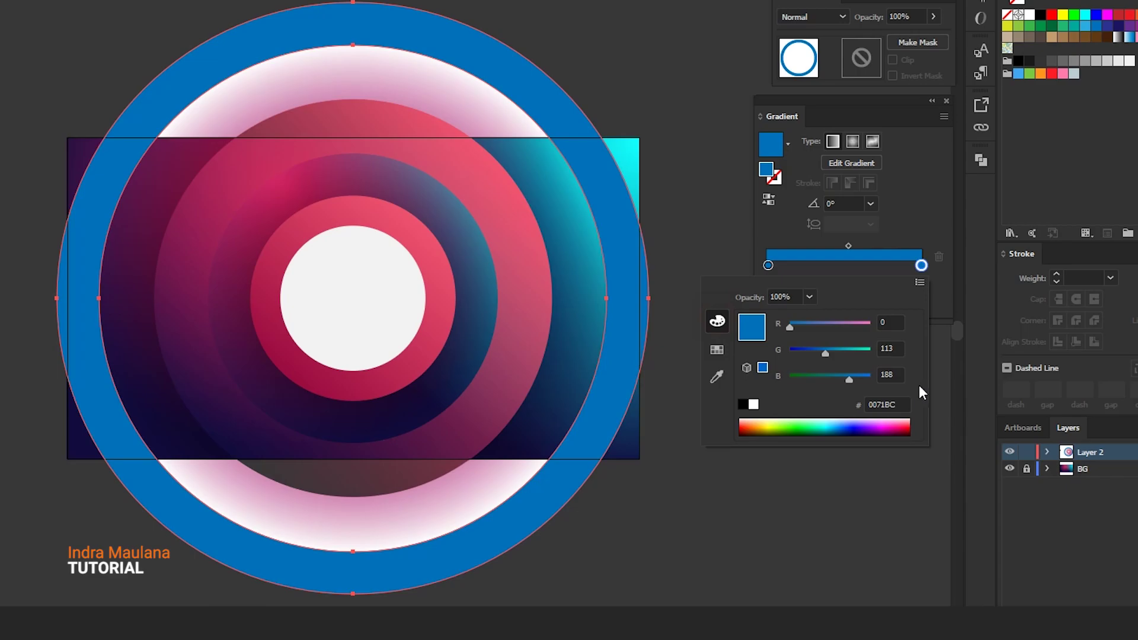
click(899, 401)
click(768, 266)
double_click(768, 265)
click(898, 405)
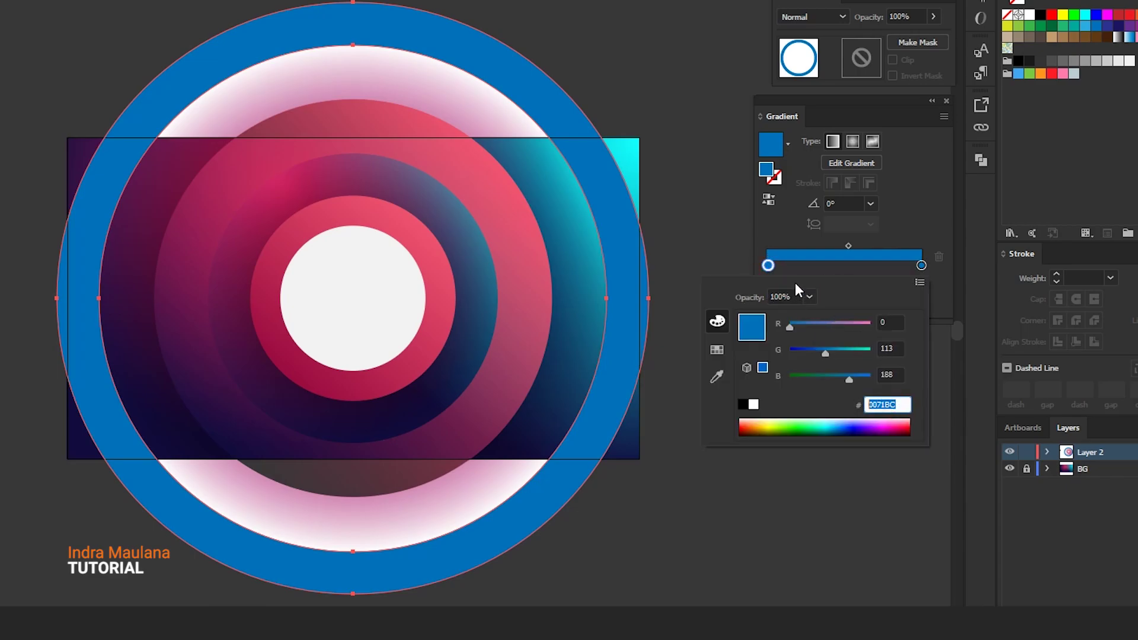
click(811, 297)
click(822, 309)
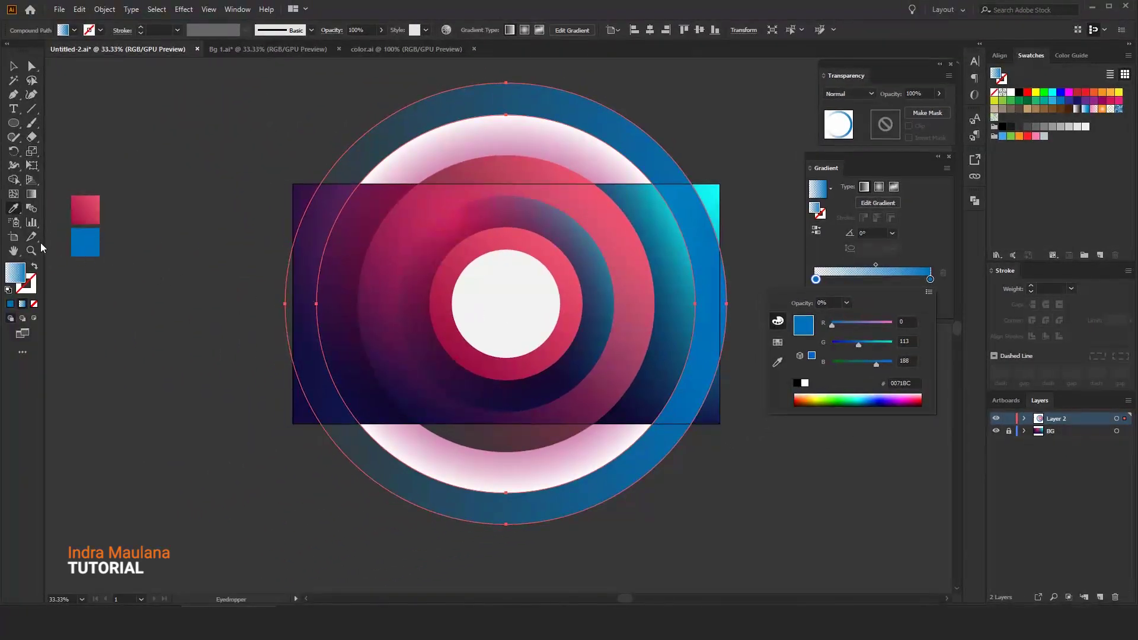
Step: Redraw the sixth ring's transparent-to-blue gradient diagonally from lower left to upper right at about 38°
click(27, 206)
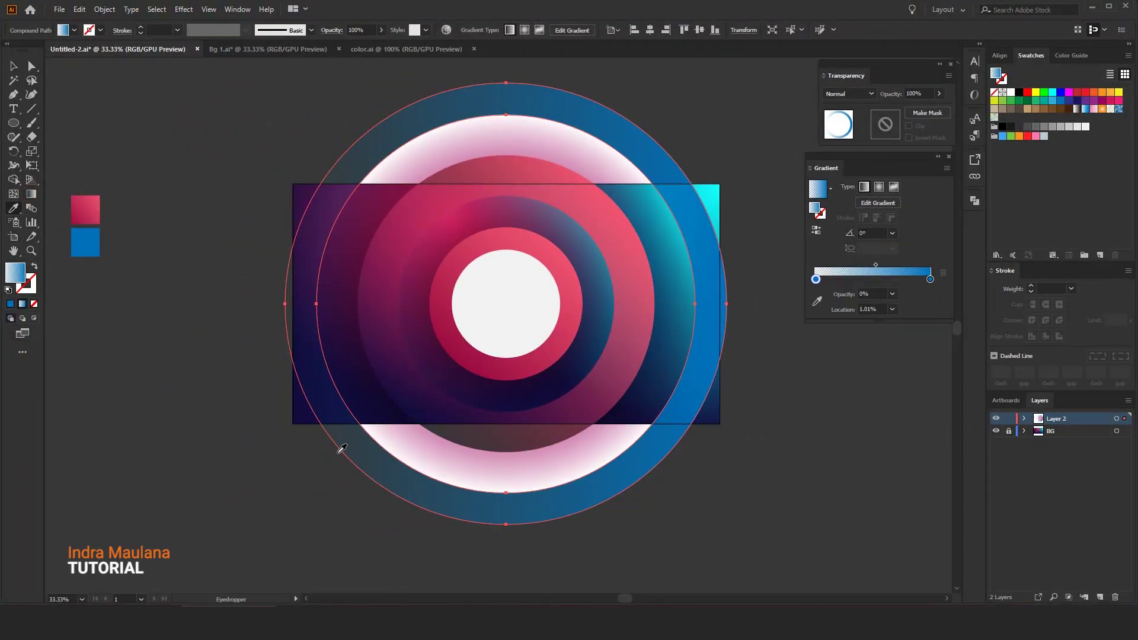
click(29, 196)
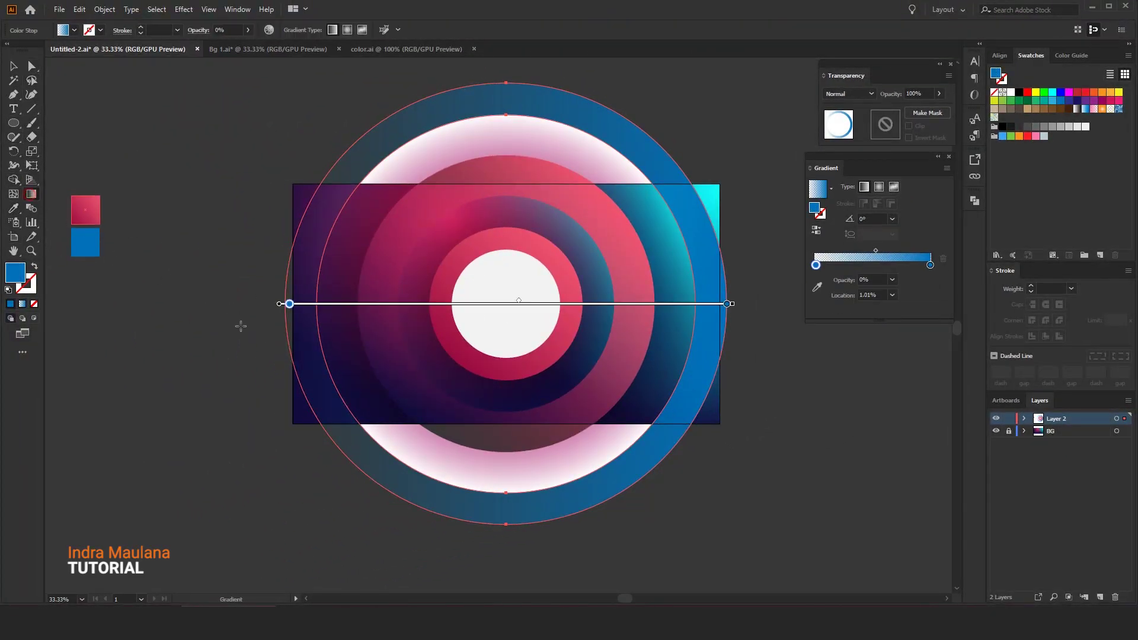
drag(361, 444, 717, 178)
drag(290, 512, 718, 171)
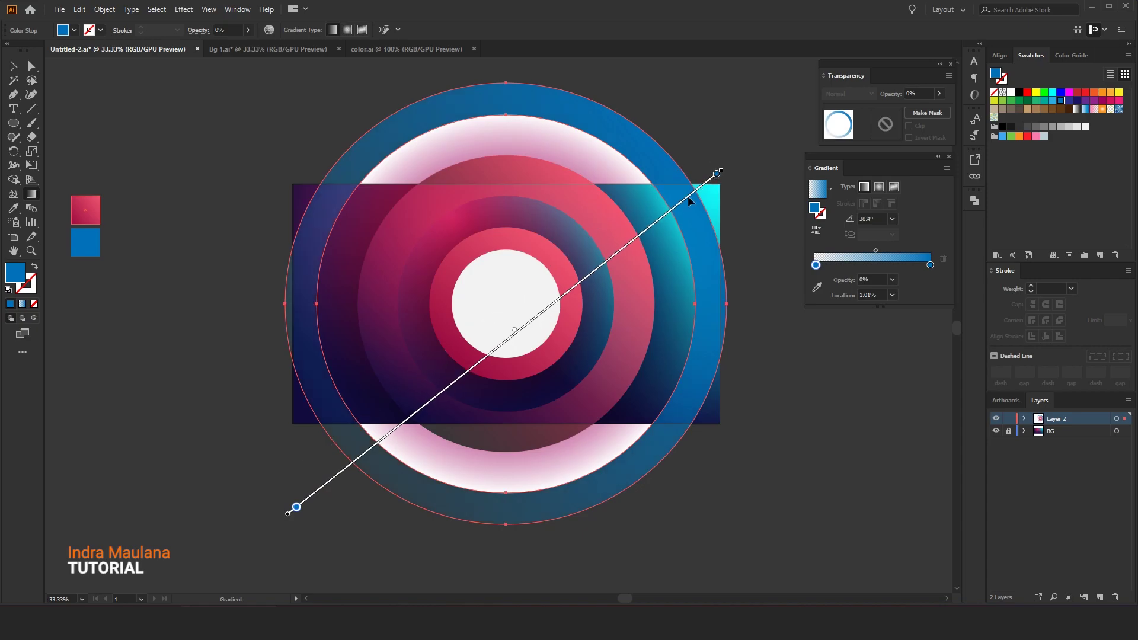
click(14, 66)
click(163, 109)
Step: Redraw the fourth ring's transparent-to-pink gradient diagonally toward upper right at about 36°
click(616, 255)
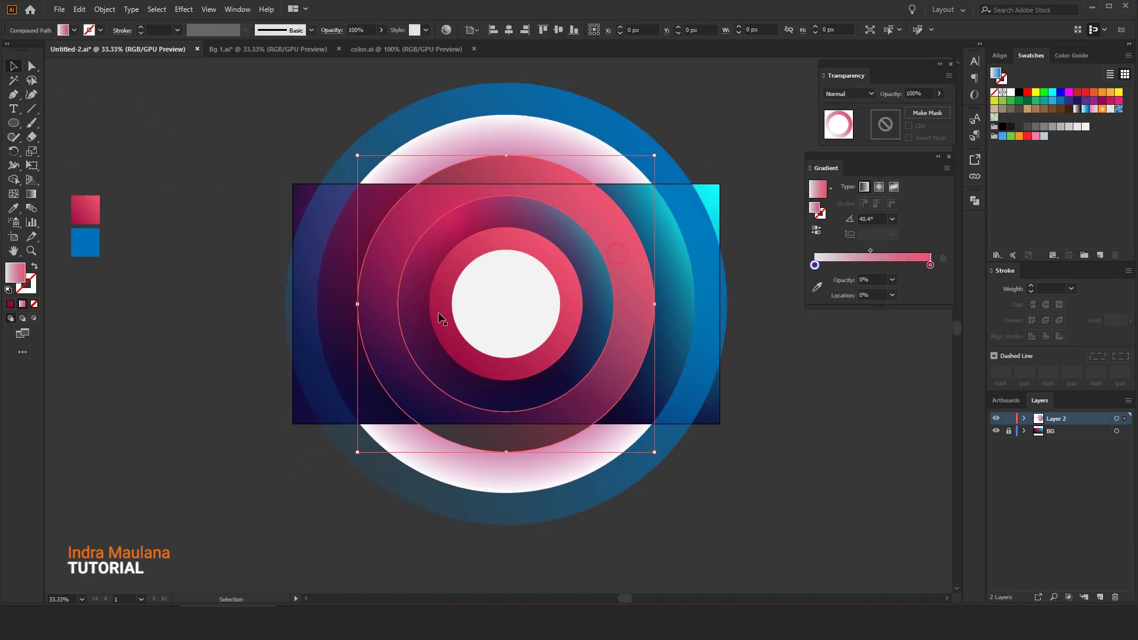
click(31, 194)
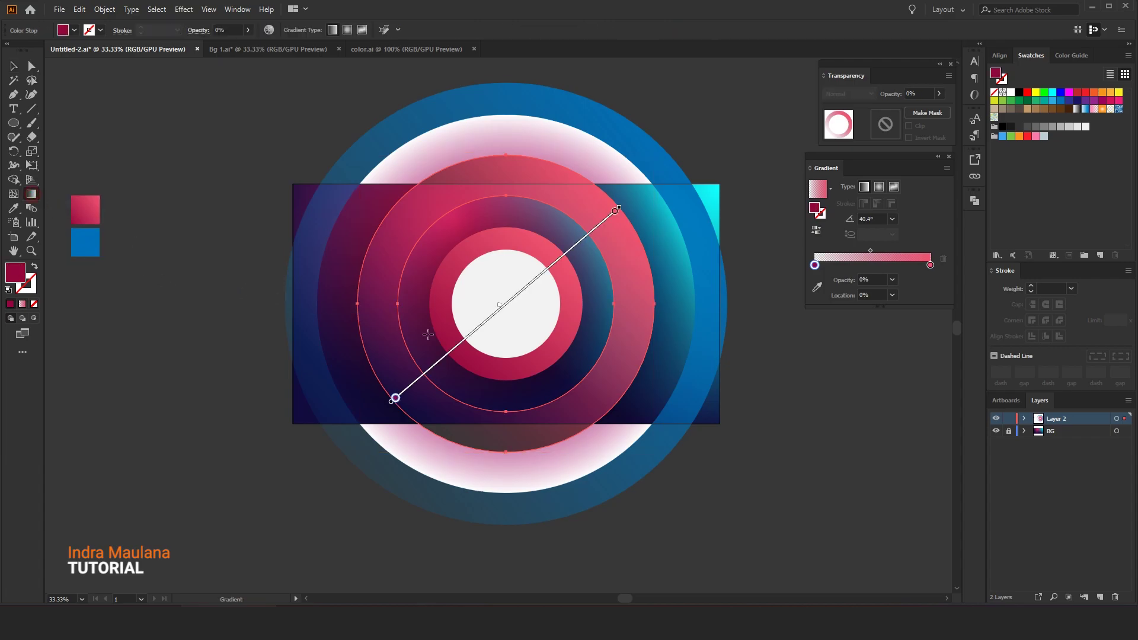
mouse_move(375, 384)
mouse_down()
mouse_move(427, 359)
mouse_move(612, 212)
mouse_move(584, 244)
mouse_up()
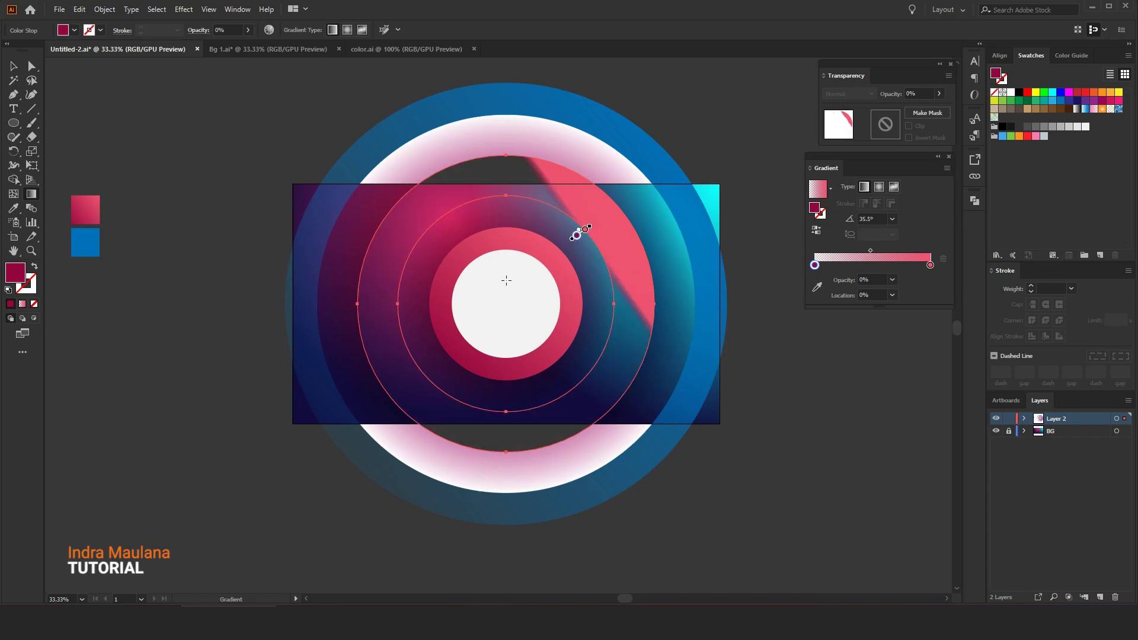
click(14, 65)
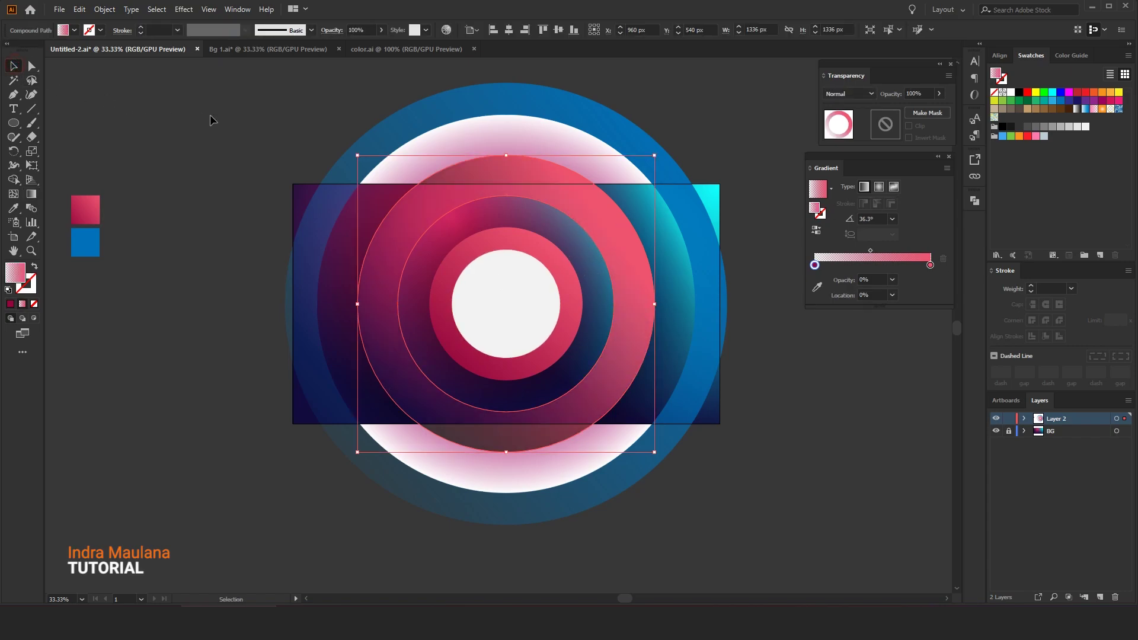
click(199, 122)
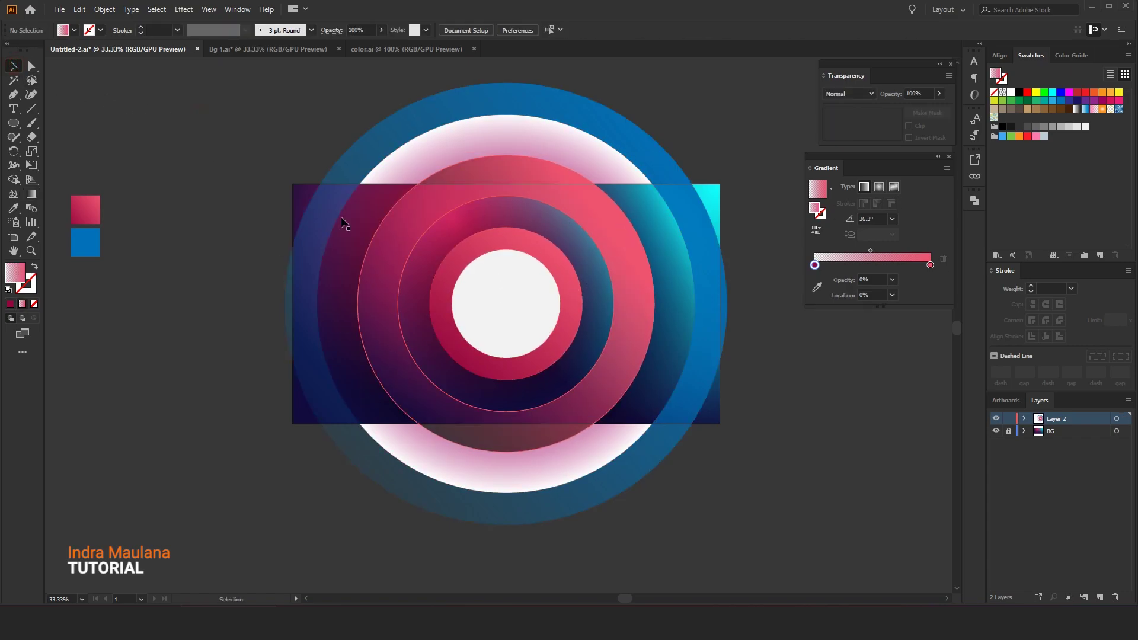
Step: Duplicate the blue ring in place and scale the copy up from its centre until its inner edge meets the original's outer edge
click(370, 169)
click(80, 11)
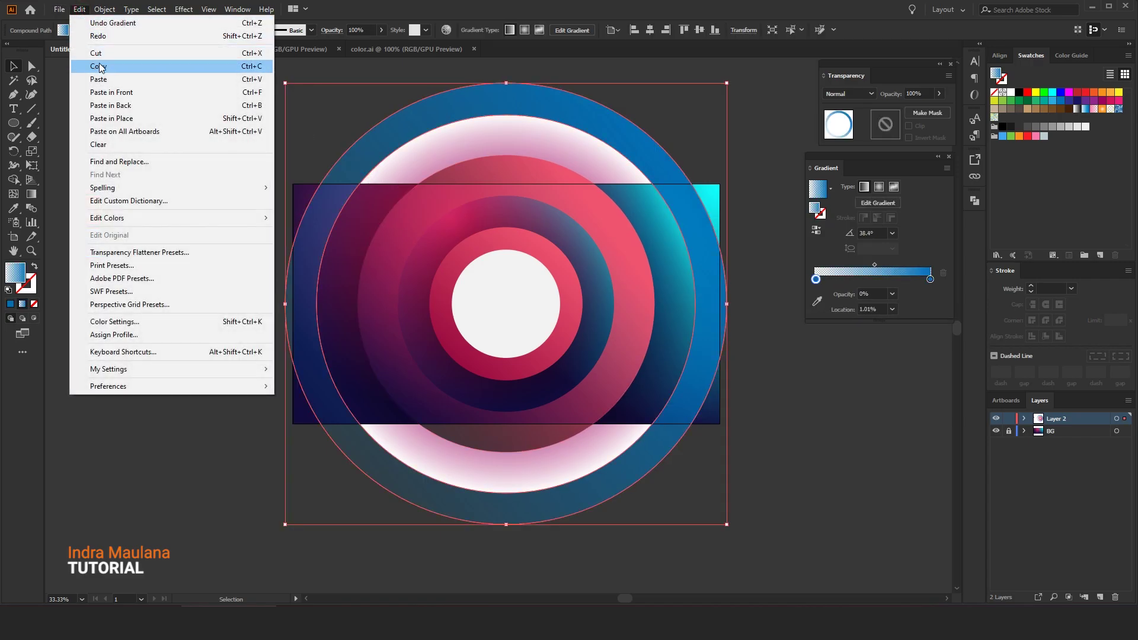
click(100, 66)
click(79, 11)
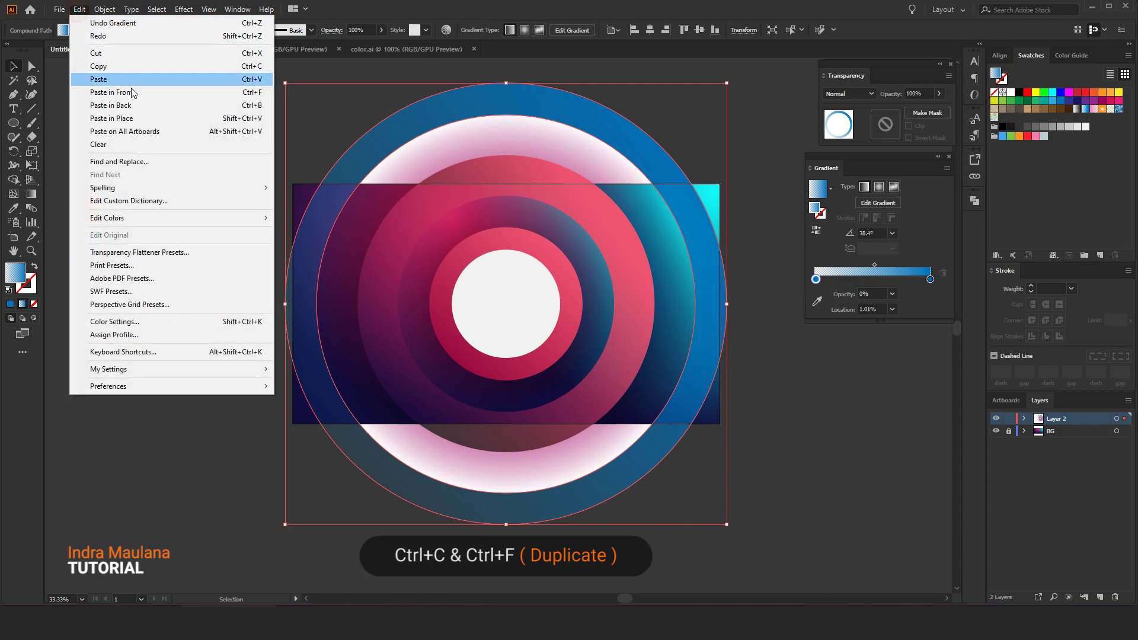
click(118, 102)
scroll(708, 178, down, 2)
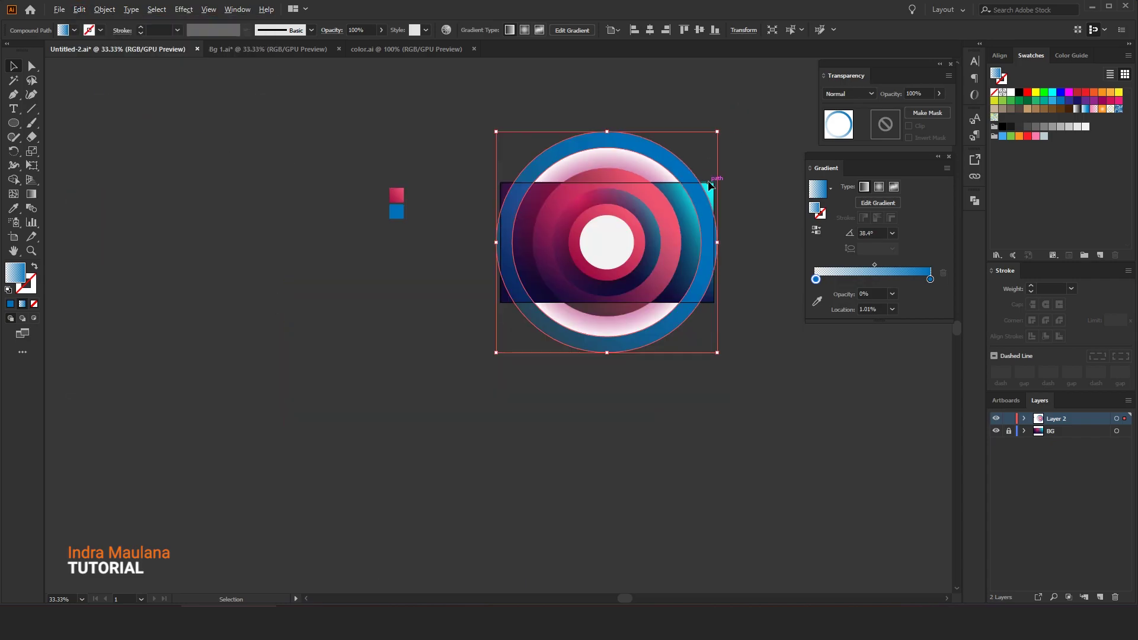
scroll(716, 126, up, 1)
drag(714, 132, 744, 106)
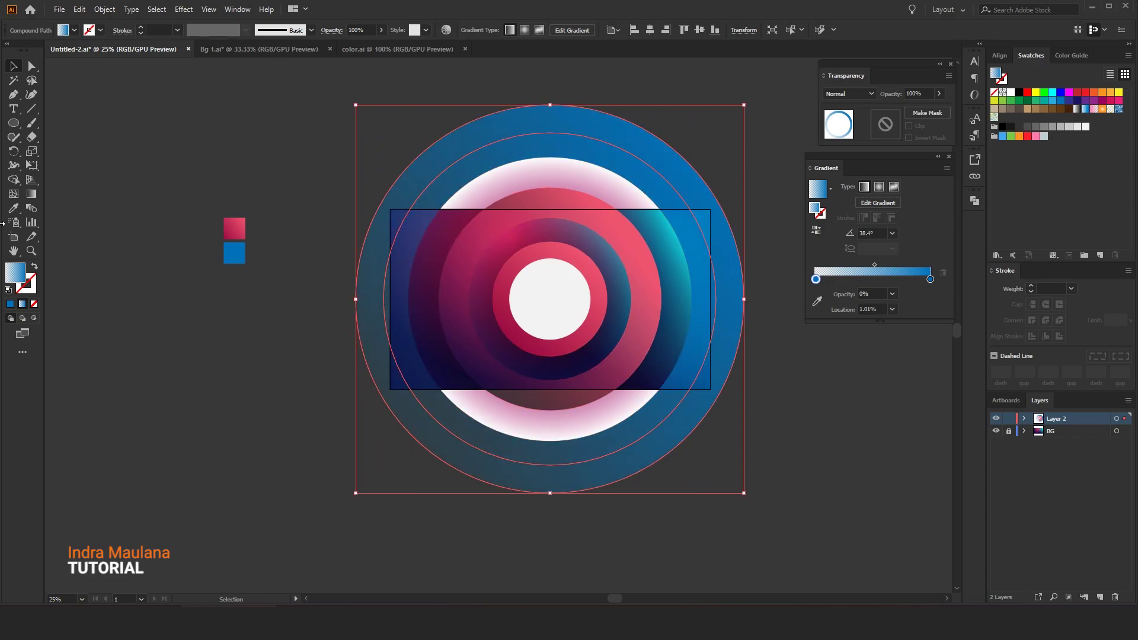
Step: Copy the fifth ring's radial Multiply fill onto the new outermost ring and move its gradient midpoint outward near the ring's inner edge
click(13, 209)
click(426, 289)
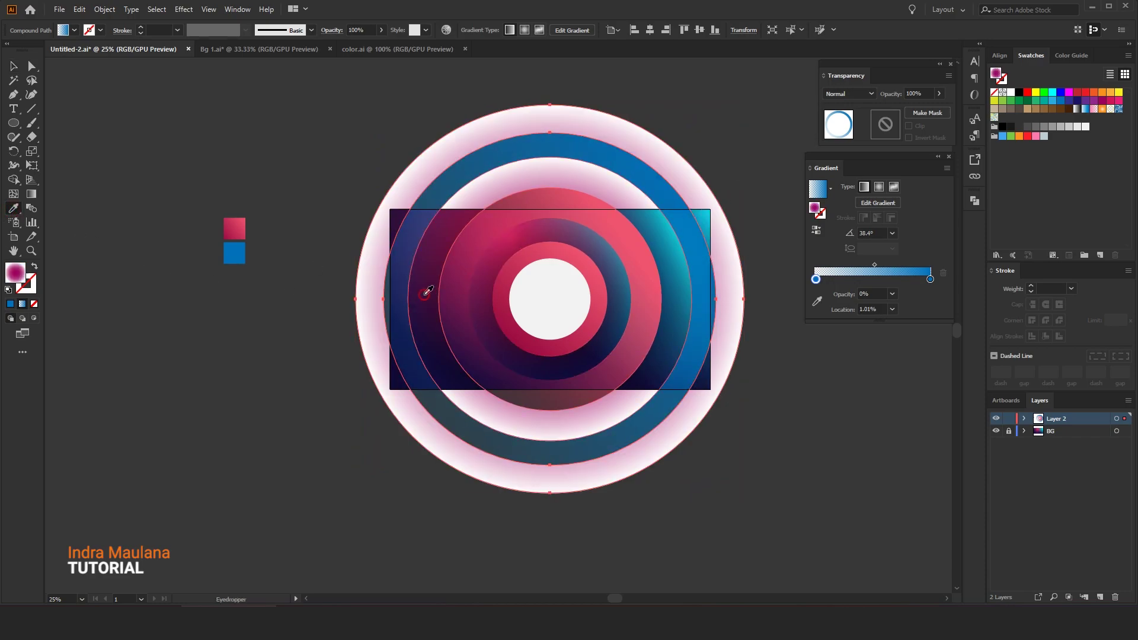
scroll(603, 309, up, 1)
drag(655, 272, 589, 284)
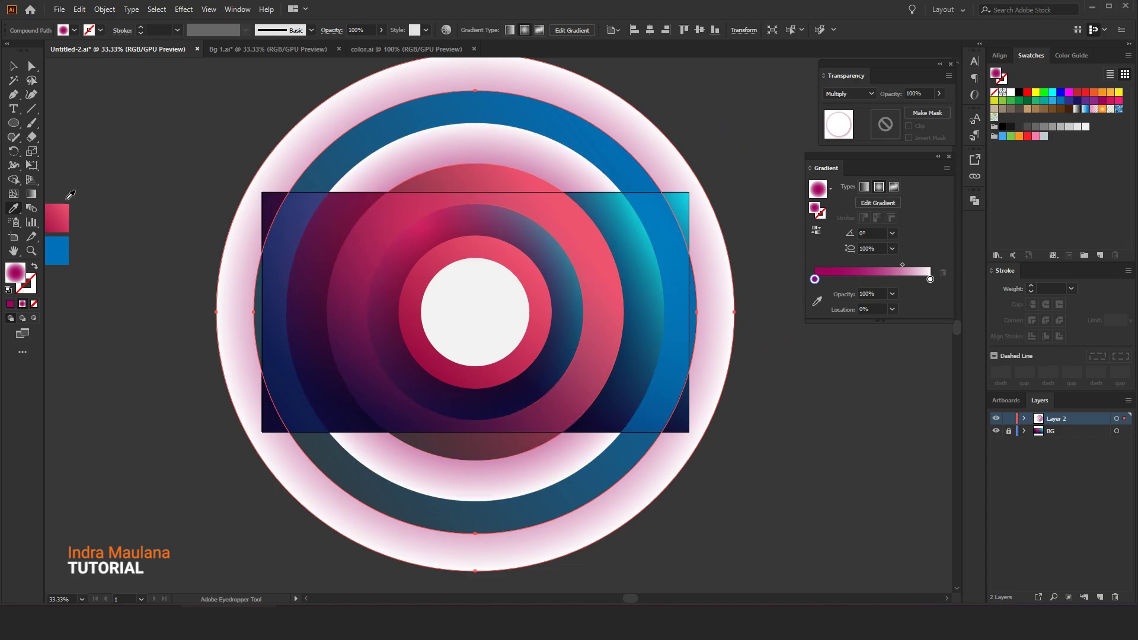
click(33, 195)
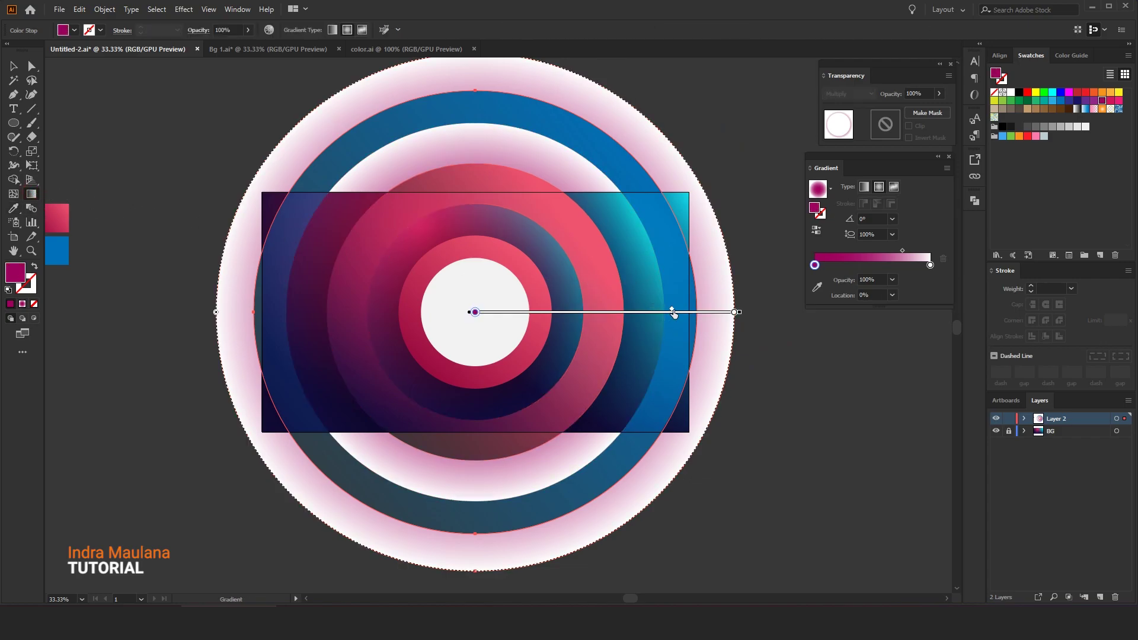
drag(688, 312, 685, 312)
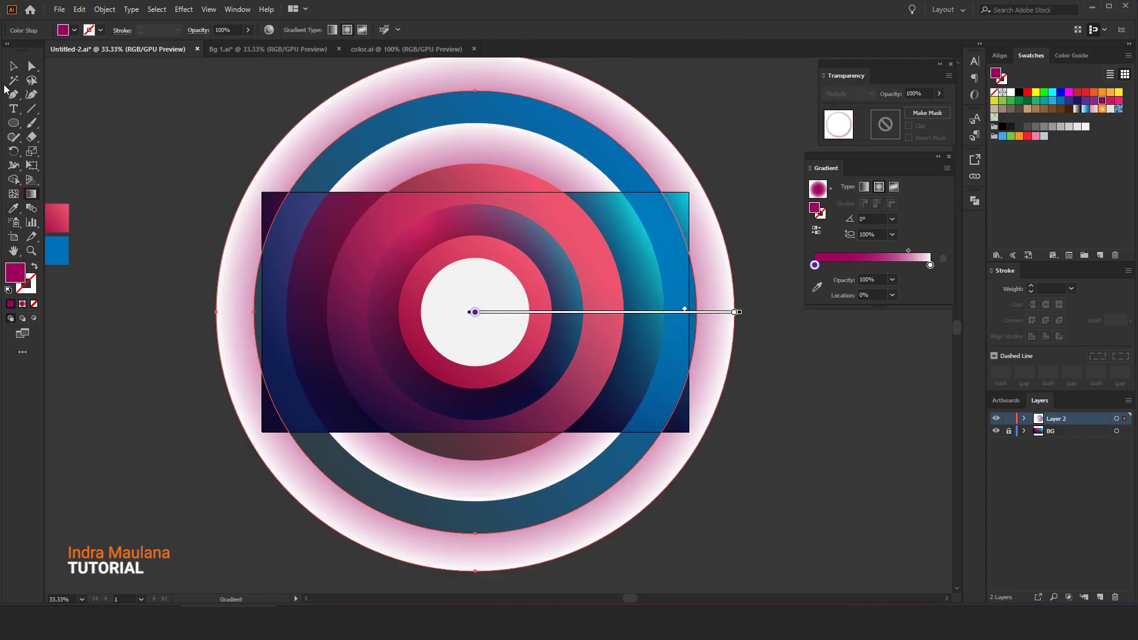
click(13, 66)
click(177, 237)
Step: Copy the third ring's radial Multiply fill onto the white centre circle with the Eyedropper and reverse its gradient
click(468, 294)
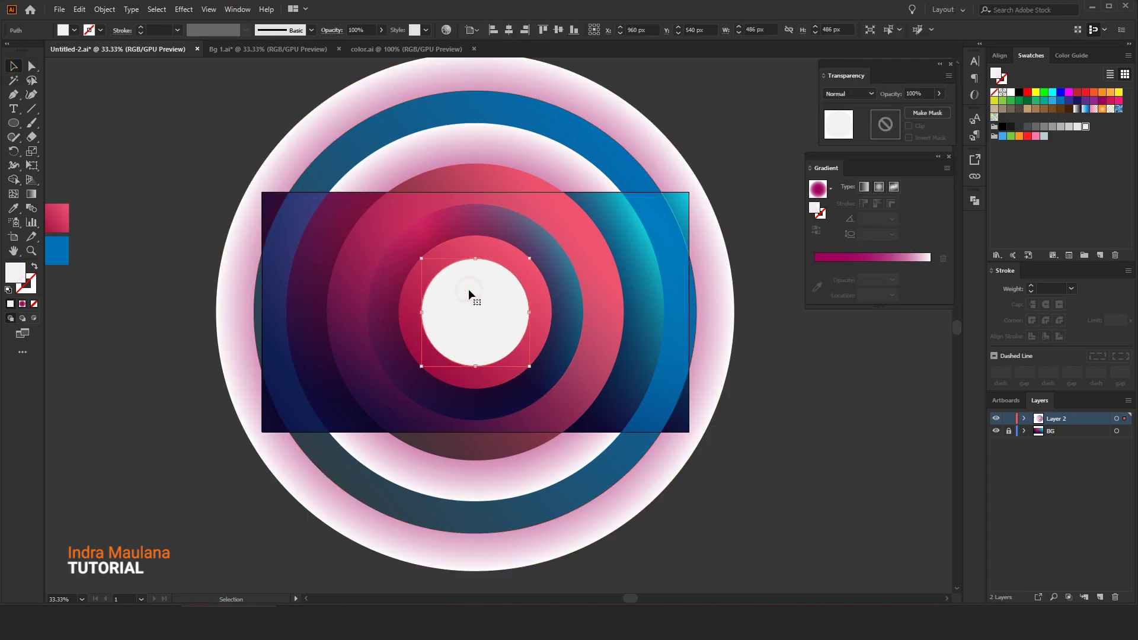
click(12, 210)
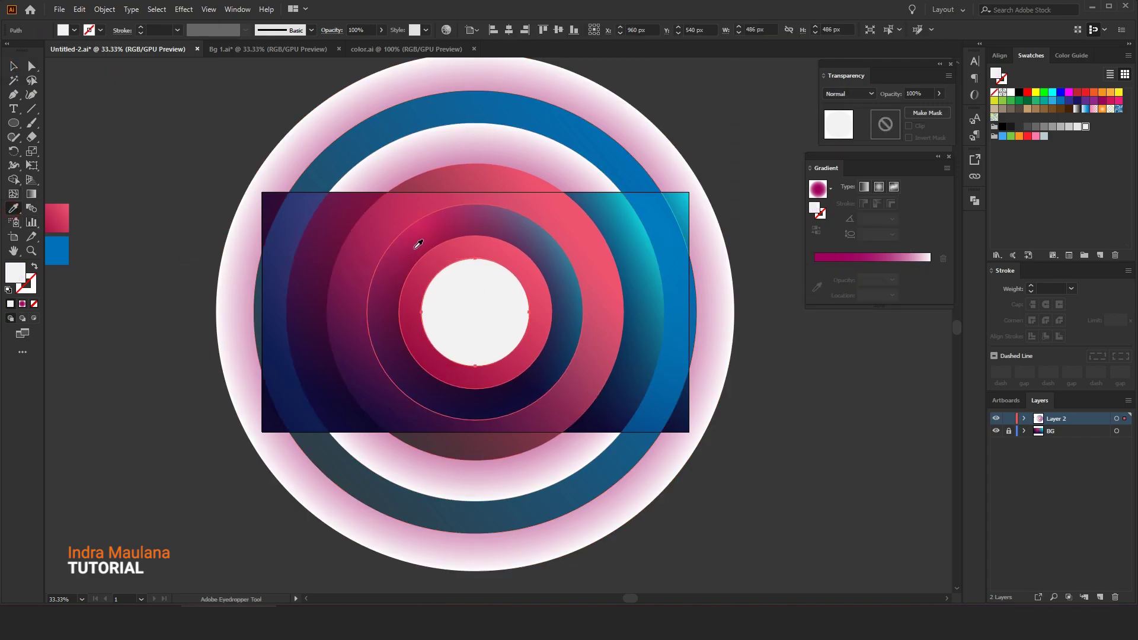
click(414, 246)
click(13, 67)
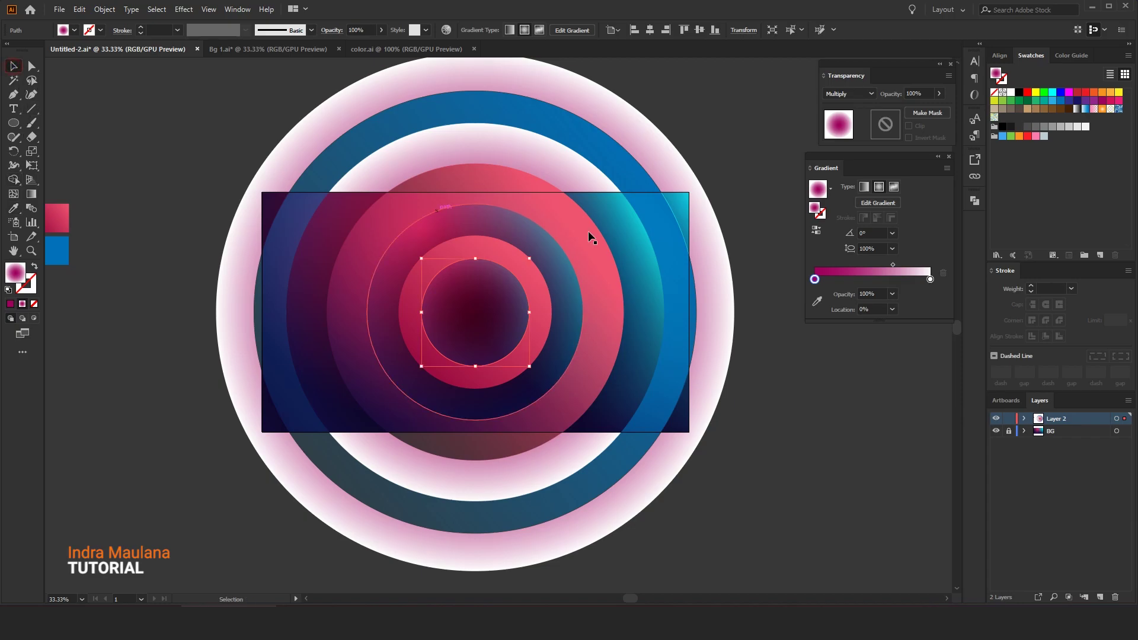
click(814, 233)
Step: Extend the centre circle's radial gradient slightly beyond its edge and move the midpoint outward to leave a soft dark rim
key(ctrl+plus)
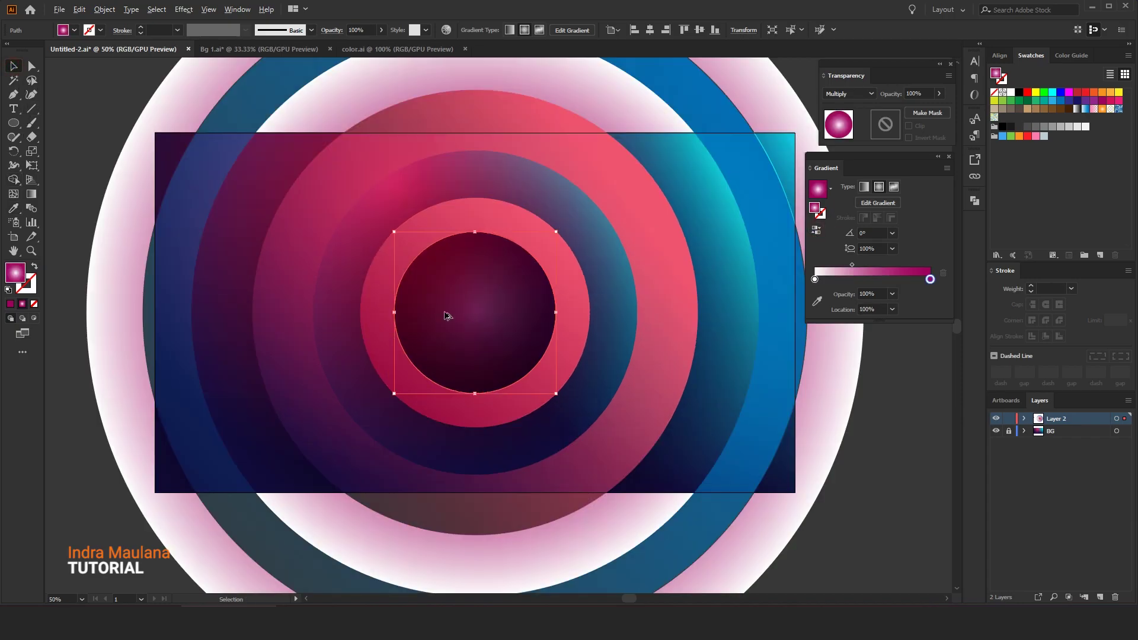
click(32, 194)
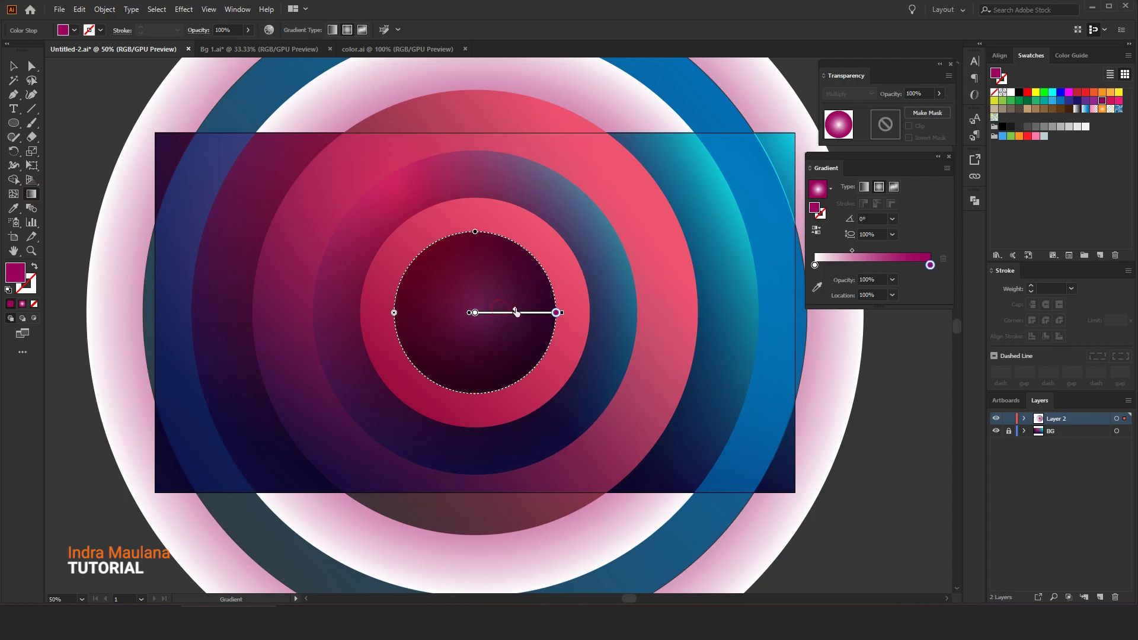
mouse_move(529, 313)
mouse_down()
mouse_move(580, 313)
mouse_move(553, 313)
mouse_up()
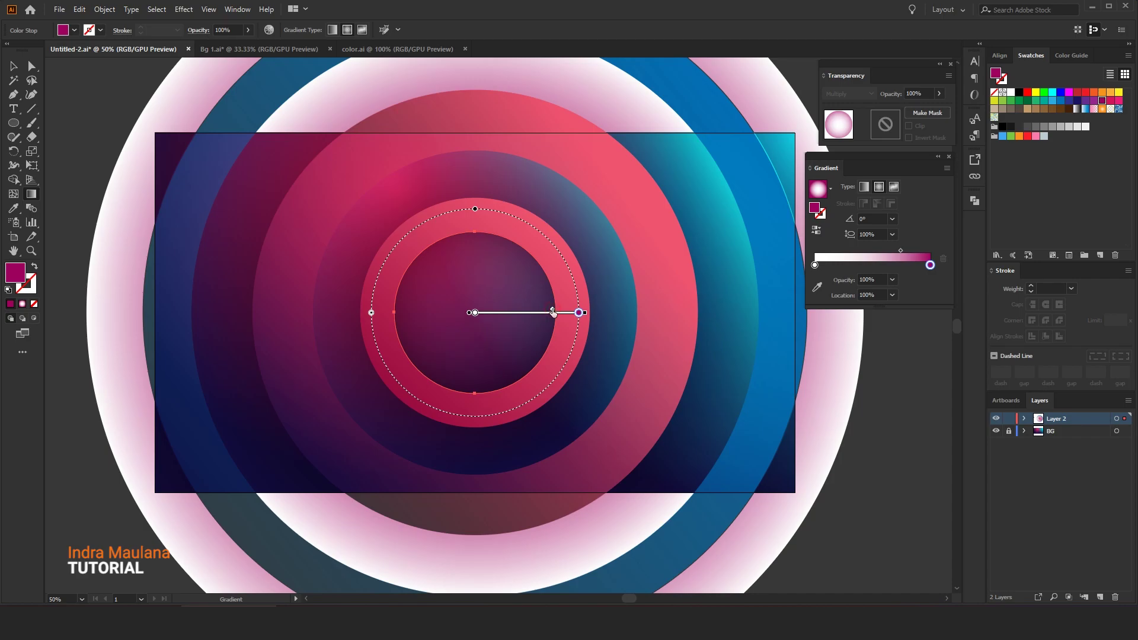
click(13, 68)
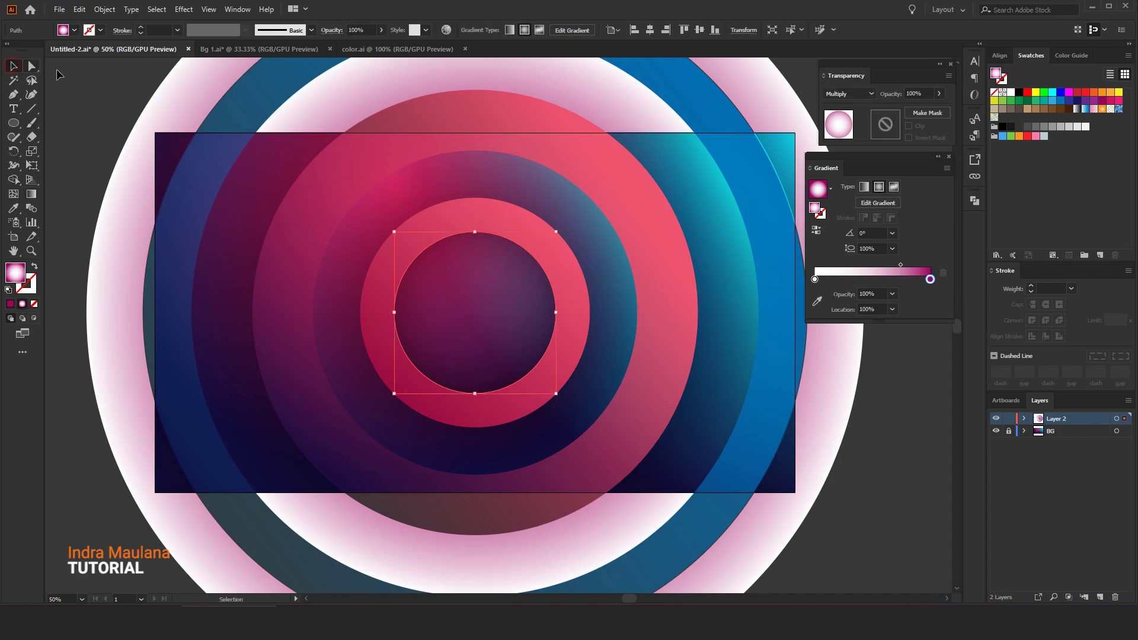
click(107, 96)
Step: Duplicate the crimson-to-pink ring around the centre circle in place, in front of the original
scroll(106, 97, down, 1)
drag(103, 87, 125, 131)
scroll(176, 131, up, 1)
click(482, 221)
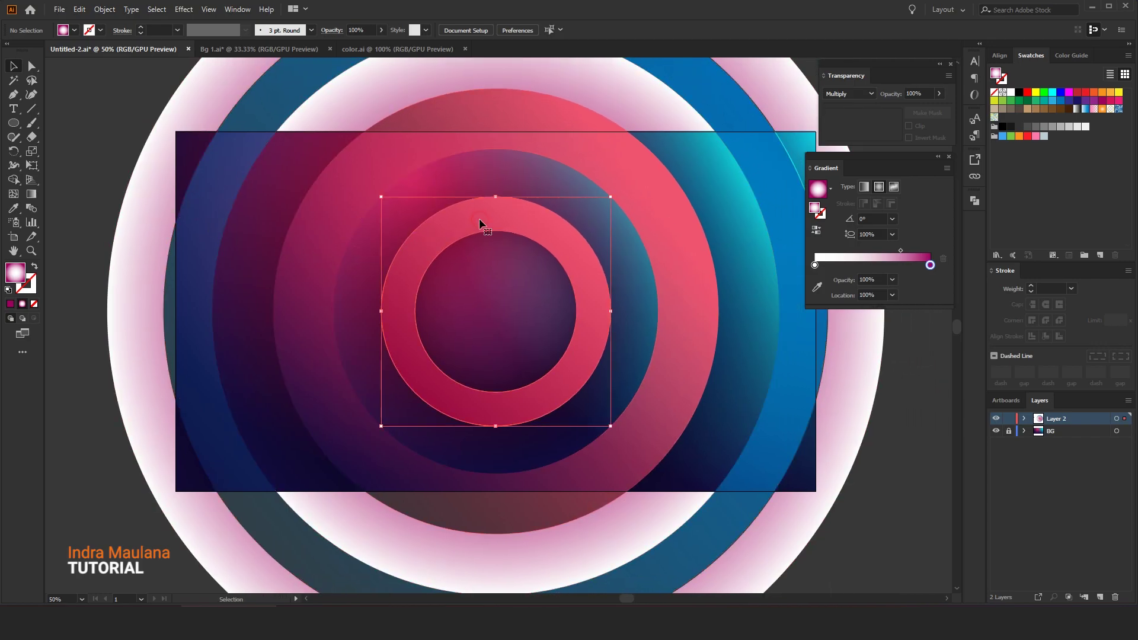
click(78, 9)
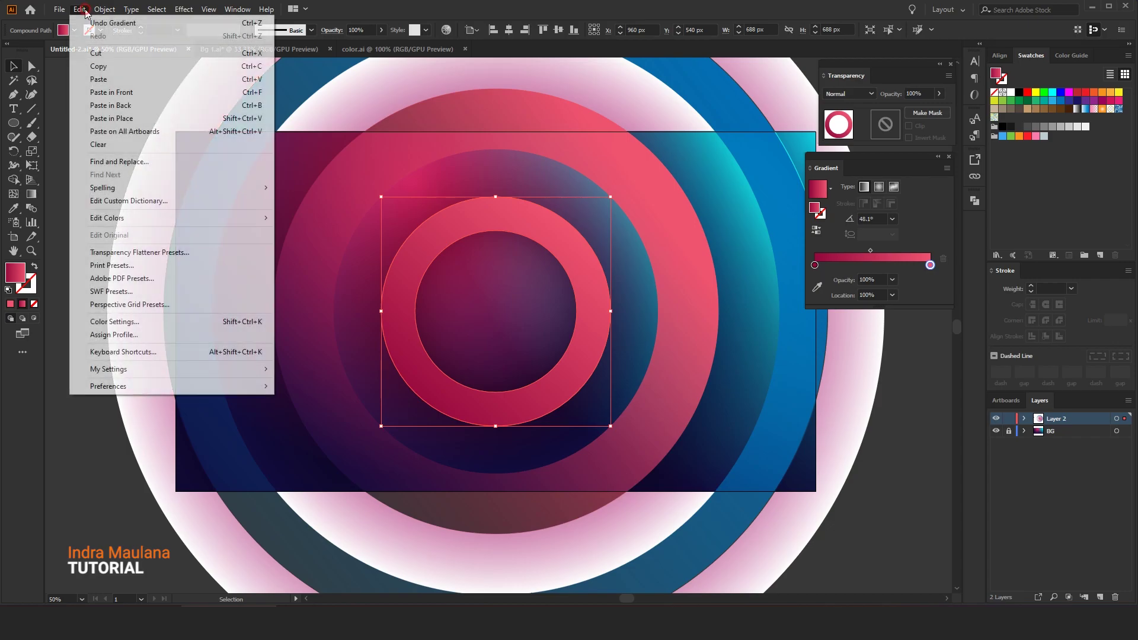
click(99, 66)
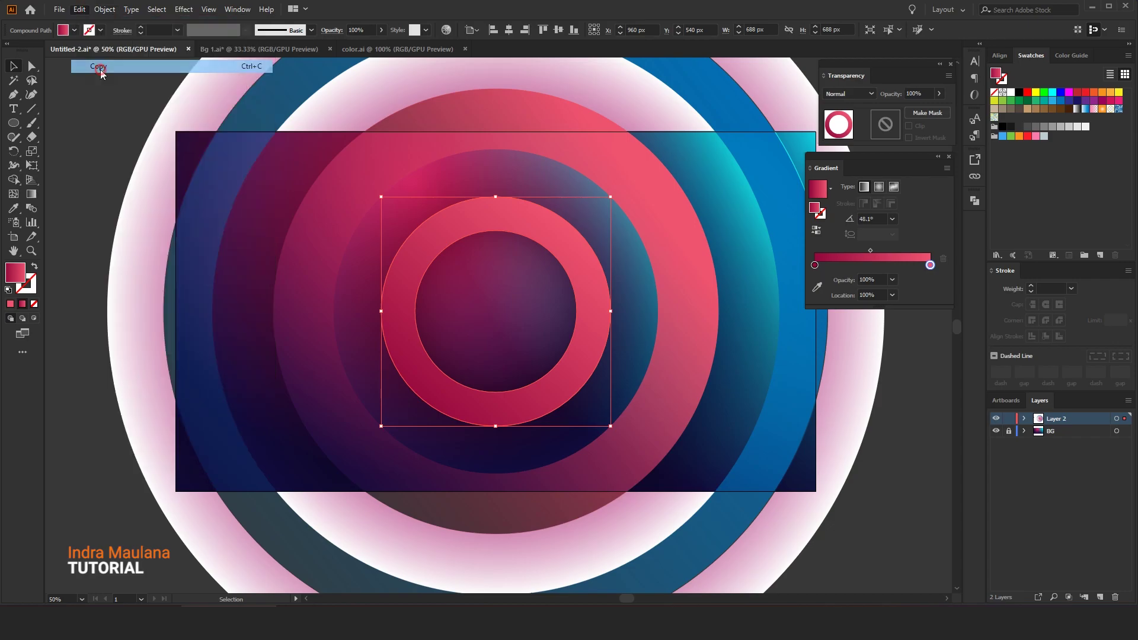
click(78, 9)
click(120, 92)
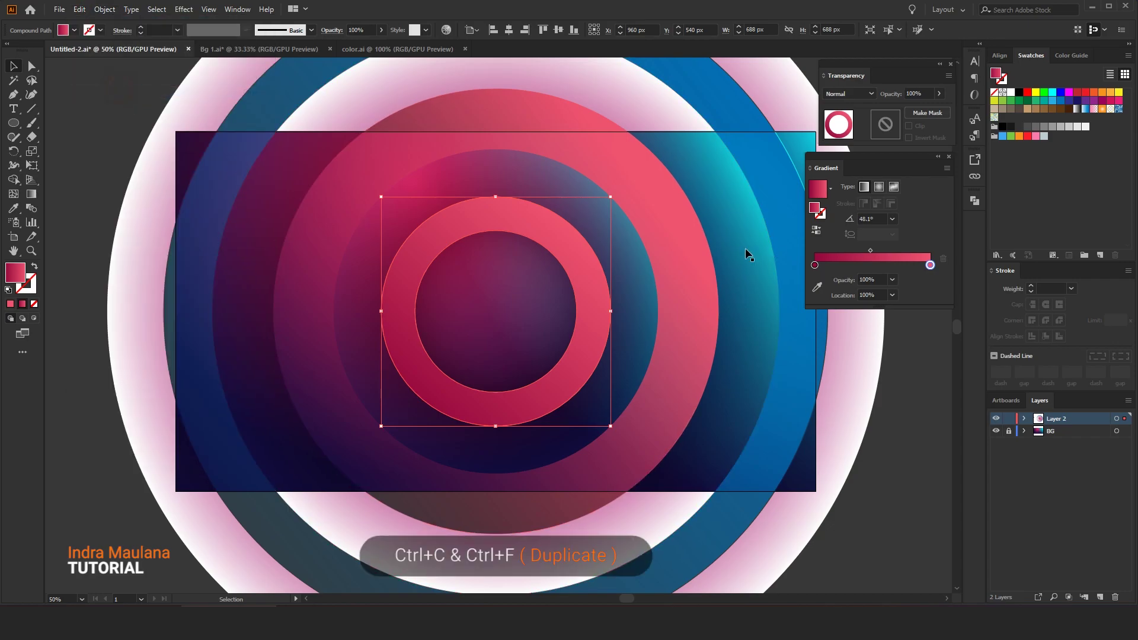
Step: Change the light end stop of the duplicated inner ring's gradient to F07170, keeping the crimson-to-pink direction
double_click(930, 265)
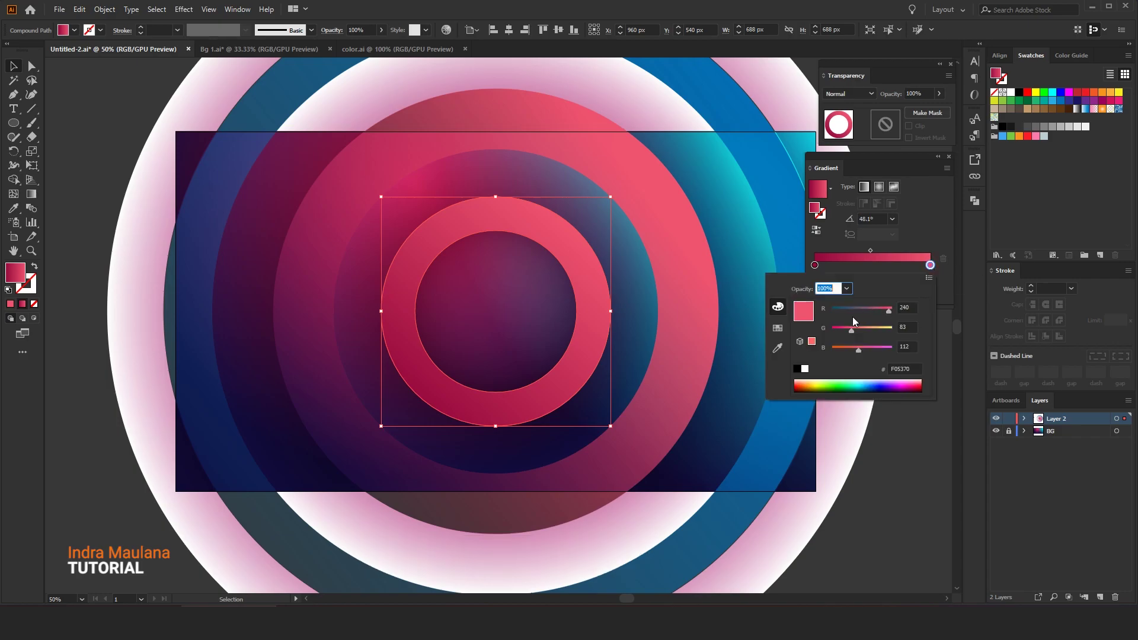
drag(855, 329, 859, 329)
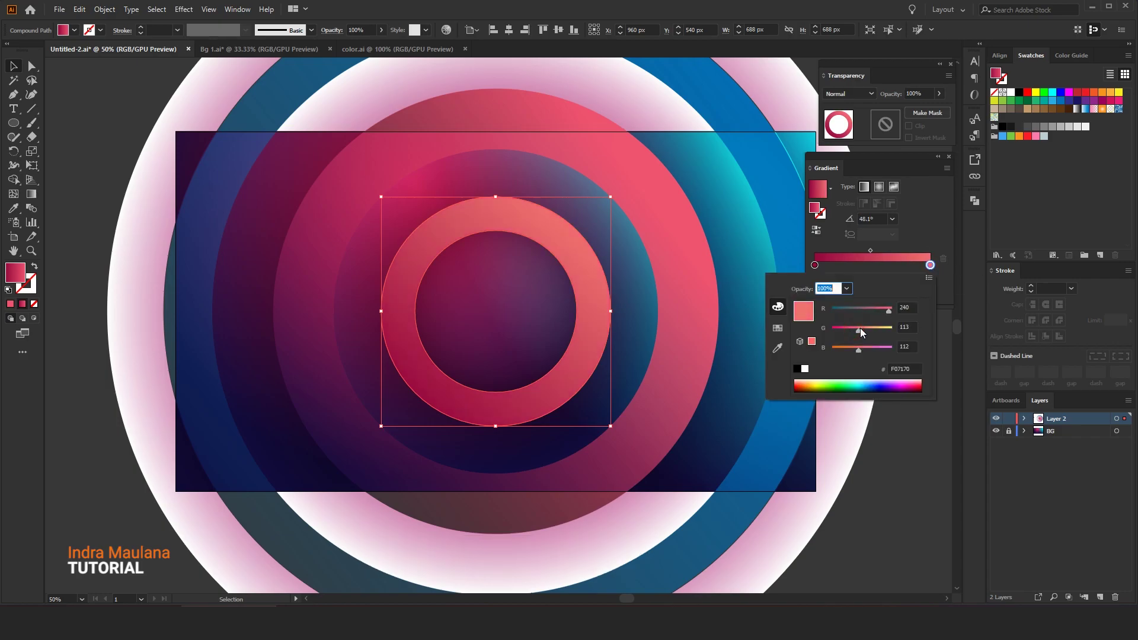
click(885, 477)
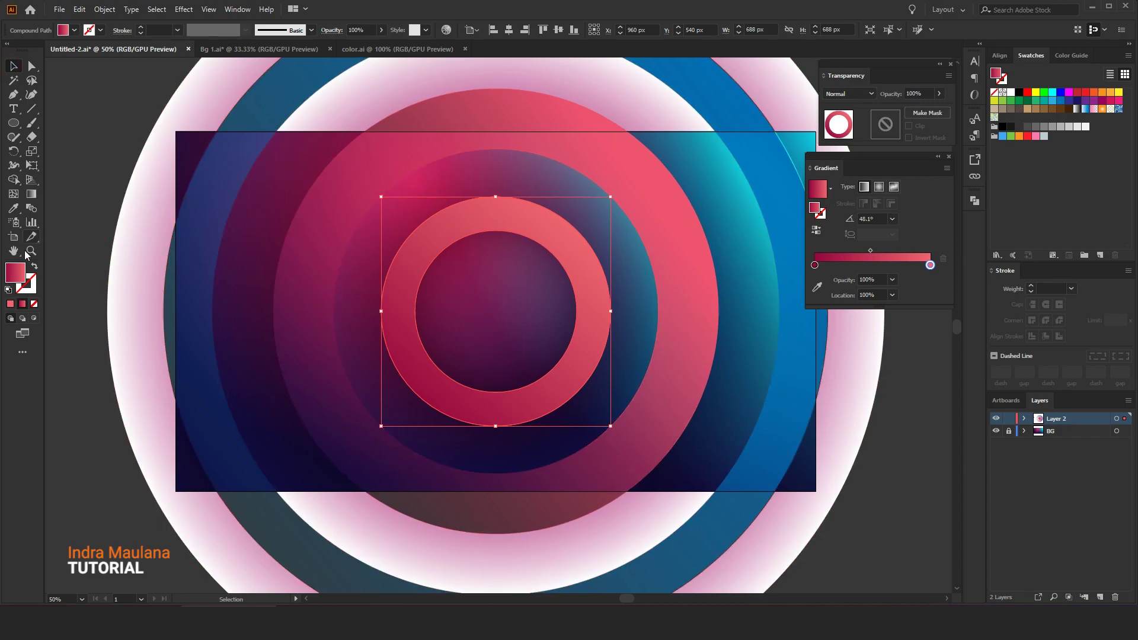
click(816, 230)
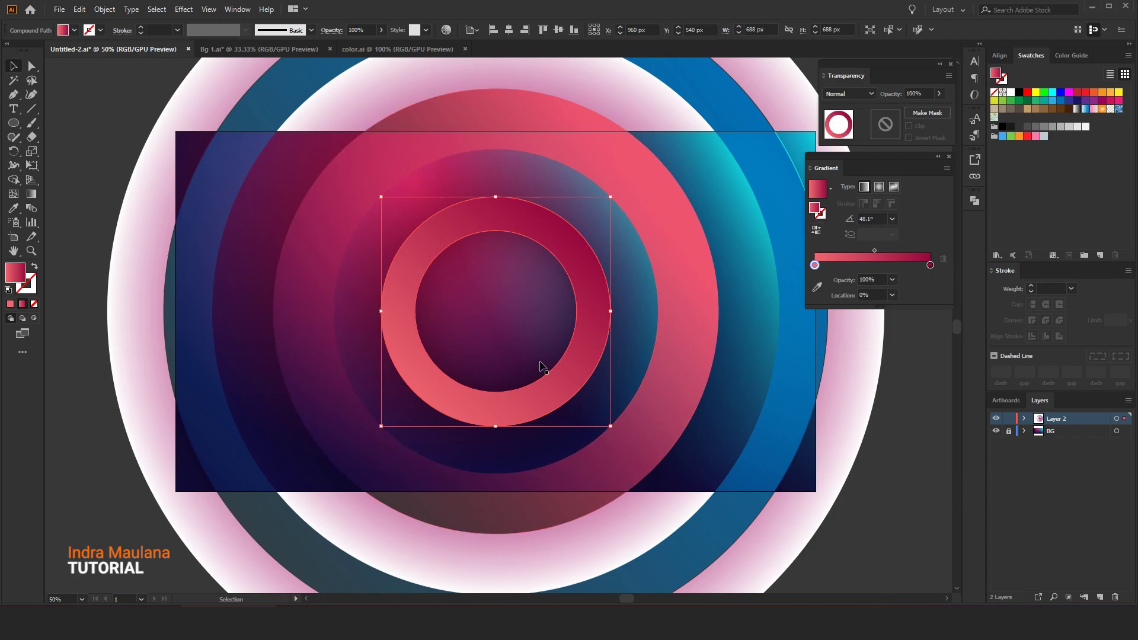
click(816, 231)
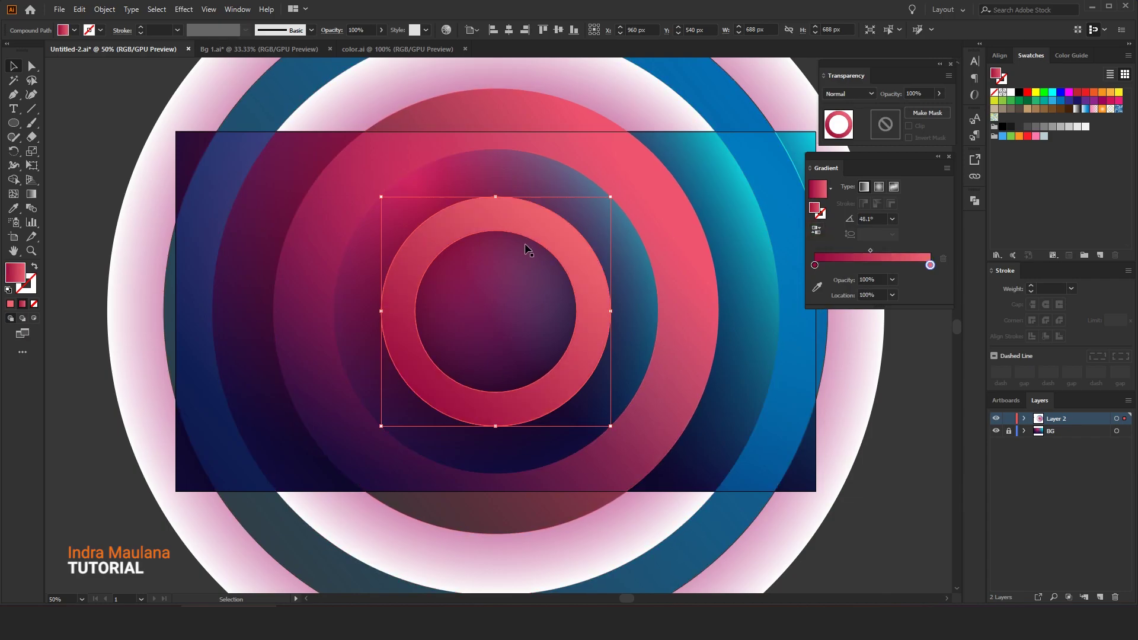
Step: Swap the duplicated inner ring's gradient from fill to stroke and set the stroke weight to 4 pt
click(34, 268)
click(90, 127)
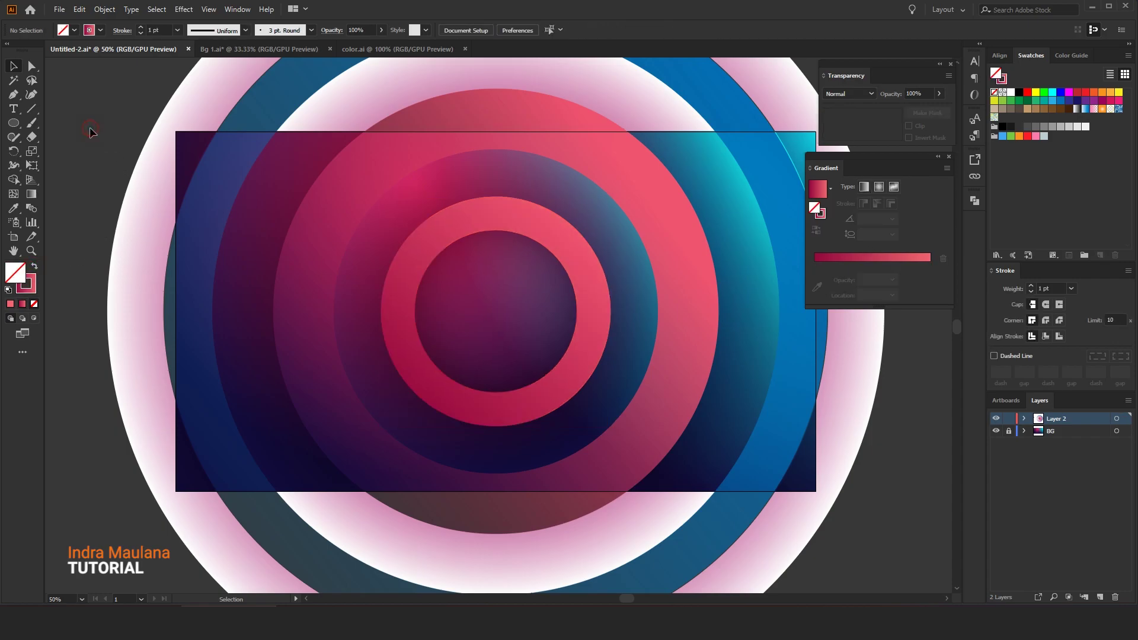
scroll(573, 276, up, 1)
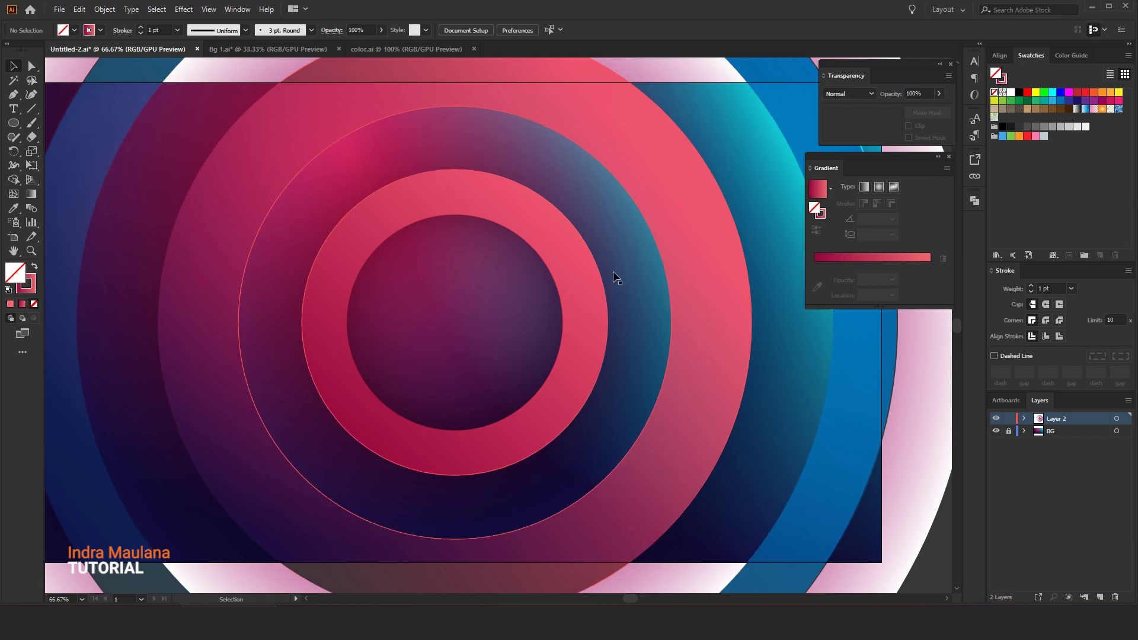
click(599, 264)
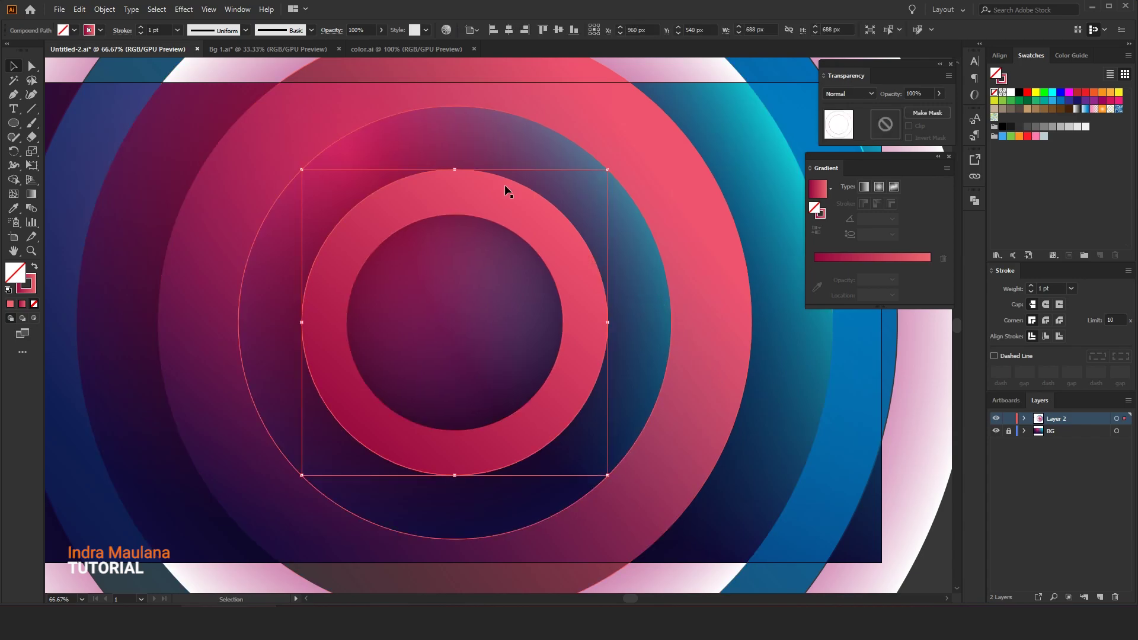
click(141, 27)
click(141, 27)
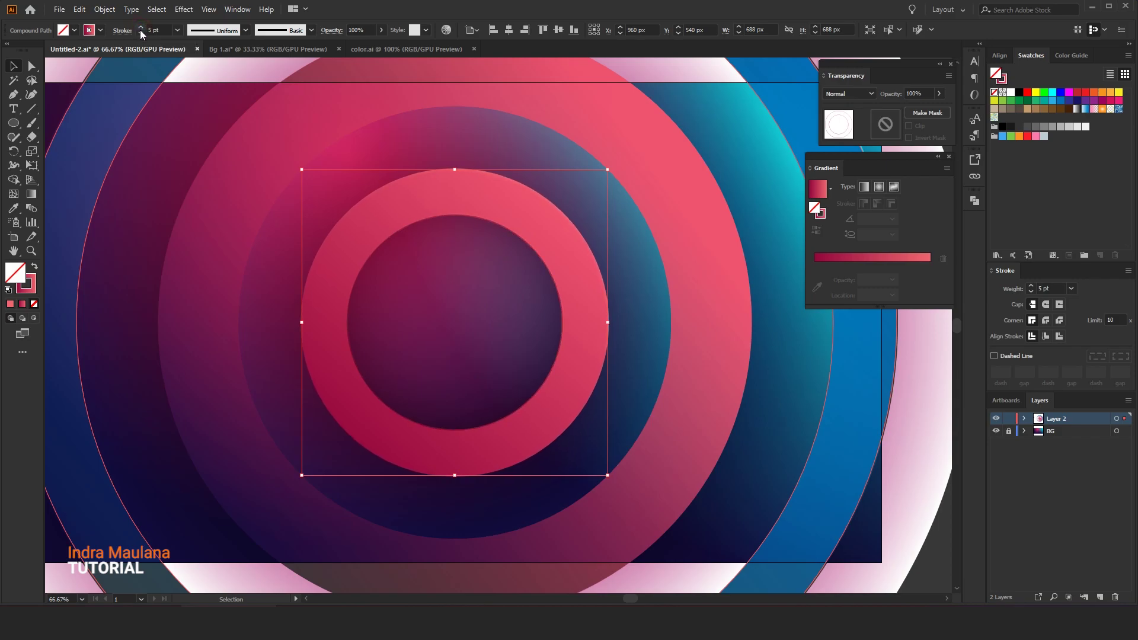
click(140, 33)
Step: Set the light end stop of the inner ring outline's stroke gradient to F08170
click(28, 288)
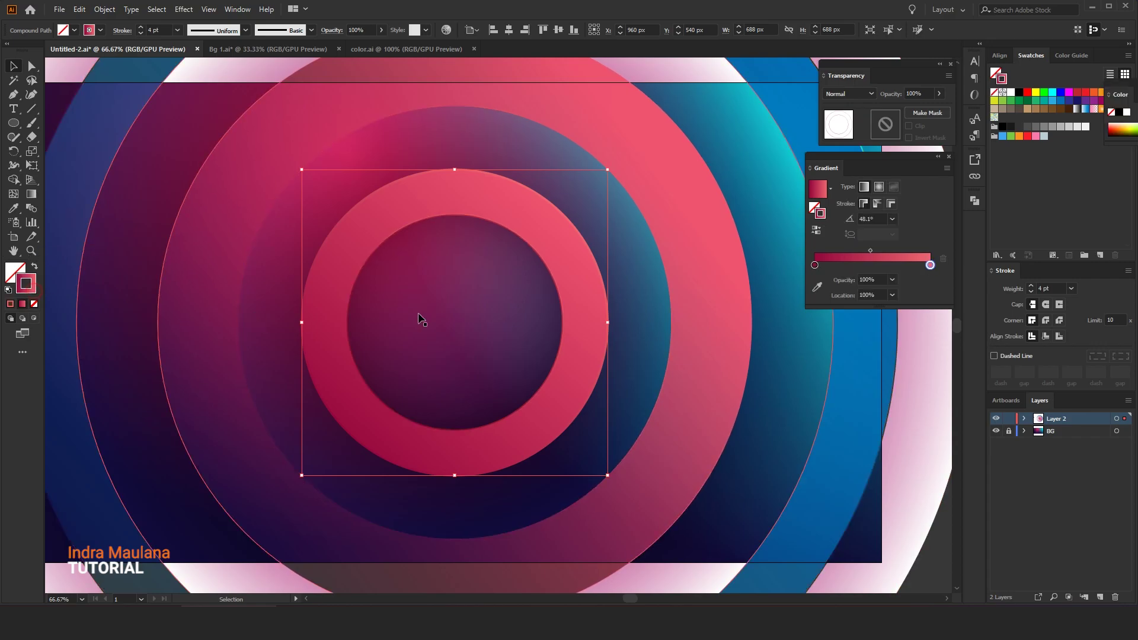
double_click(929, 266)
drag(860, 334, 862, 335)
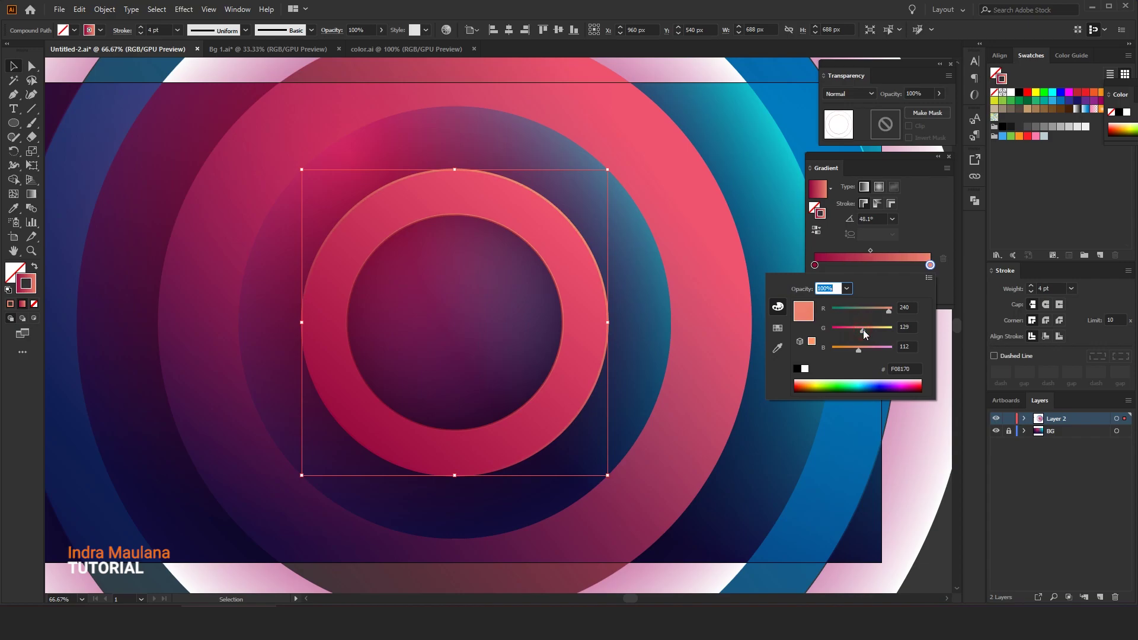
Step: Reduce the inner ring outline's stroke weight to 2 pt and deselect it
click(140, 34)
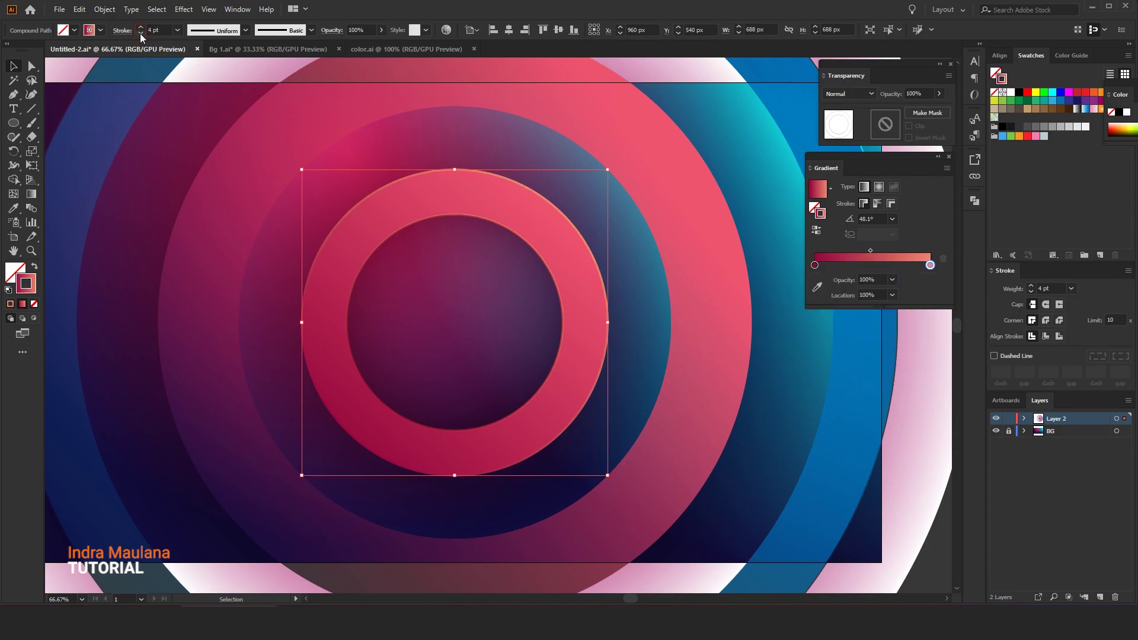
click(141, 33)
click(140, 34)
scroll(444, 351, down, 1)
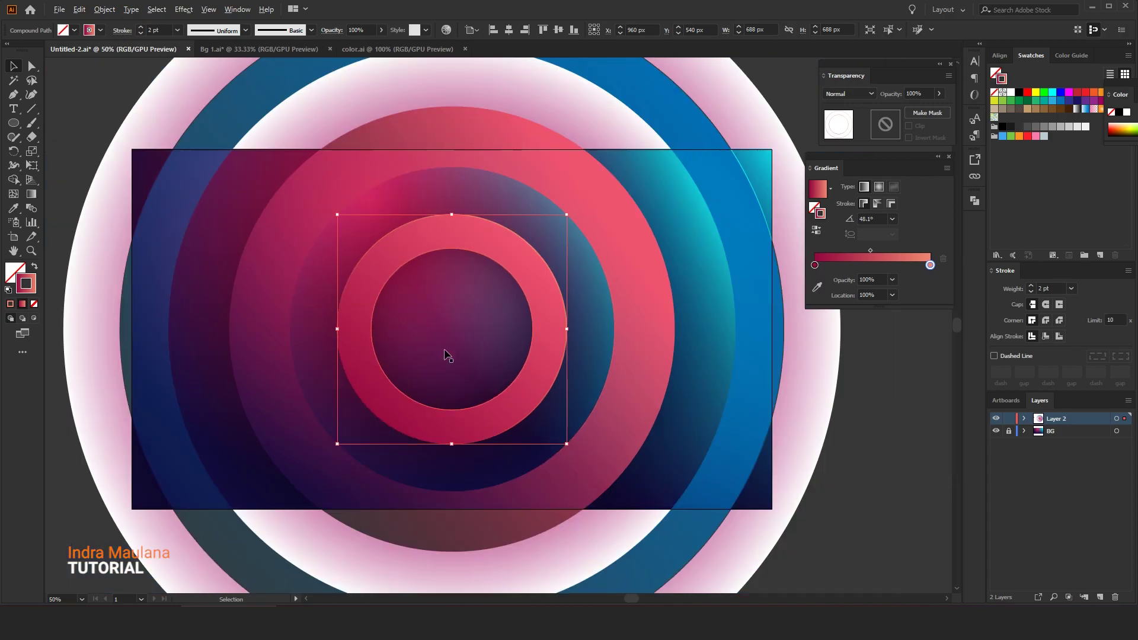
drag(476, 371, 462, 355)
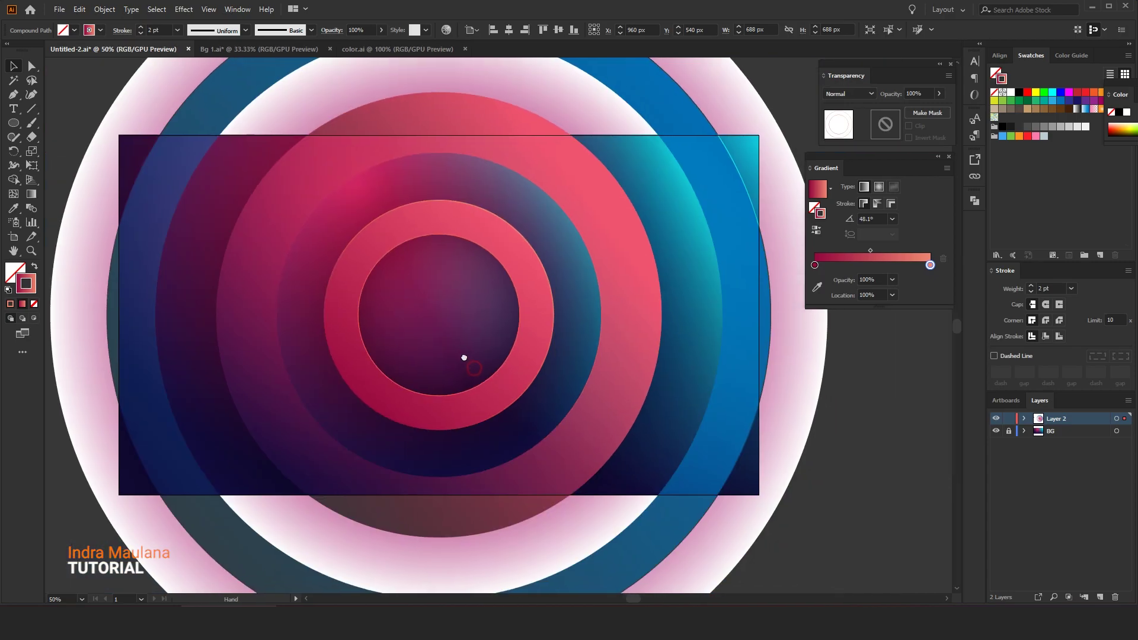
click(871, 478)
Step: Duplicate the larger pink ring in place, in front of the original
drag(611, 284, 622, 269)
click(617, 224)
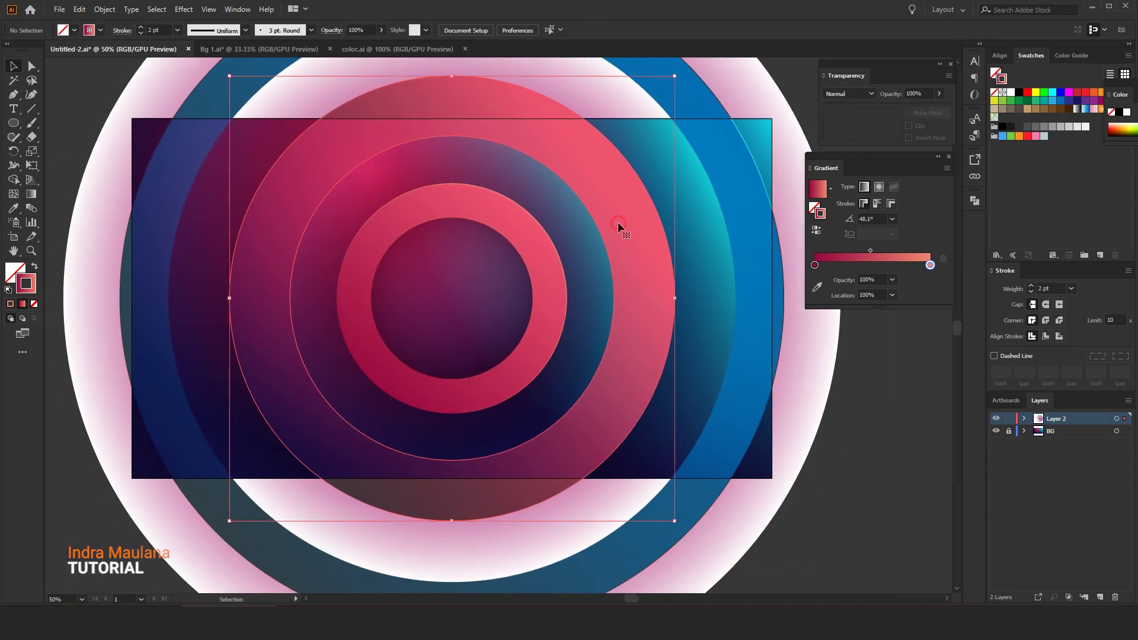
click(80, 10)
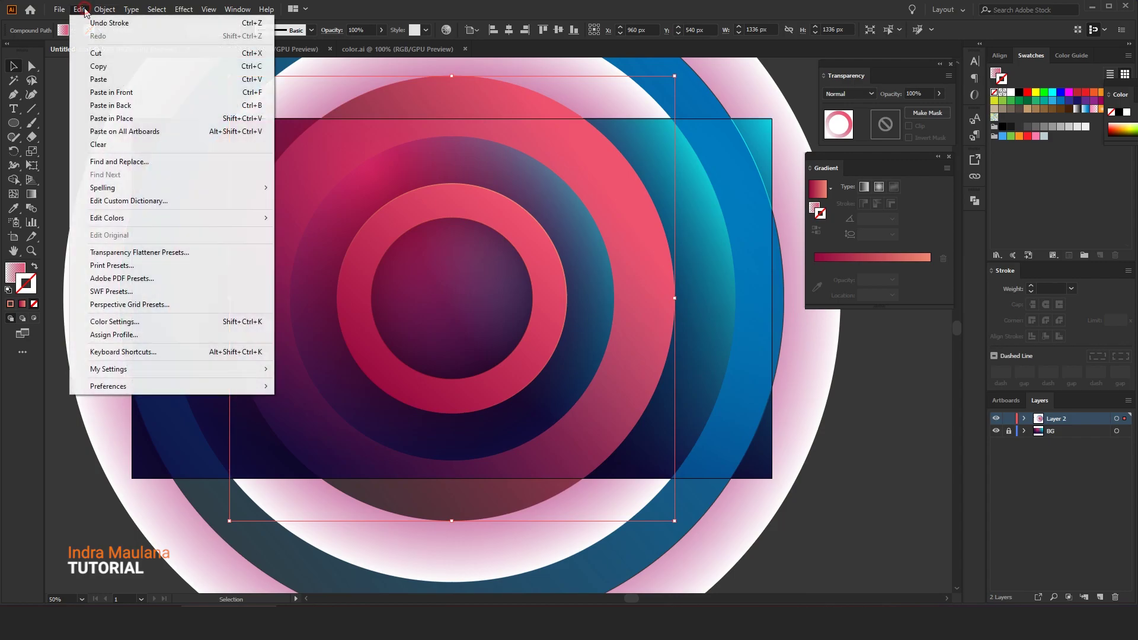
click(106, 69)
click(79, 10)
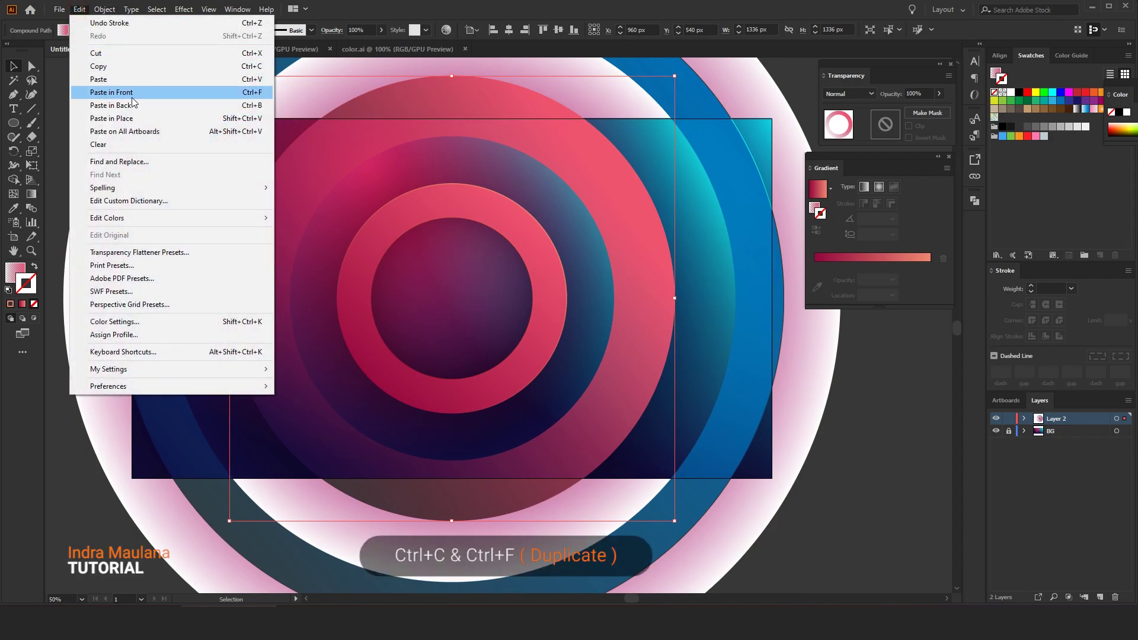
click(105, 89)
Step: Swap the larger pink ring copy's gradient from fill to stroke and reverse the stroke gradient
mouse_move(208, 247)
mouse_down()
mouse_move(243, 228)
mouse_move(215, 247)
mouse_up()
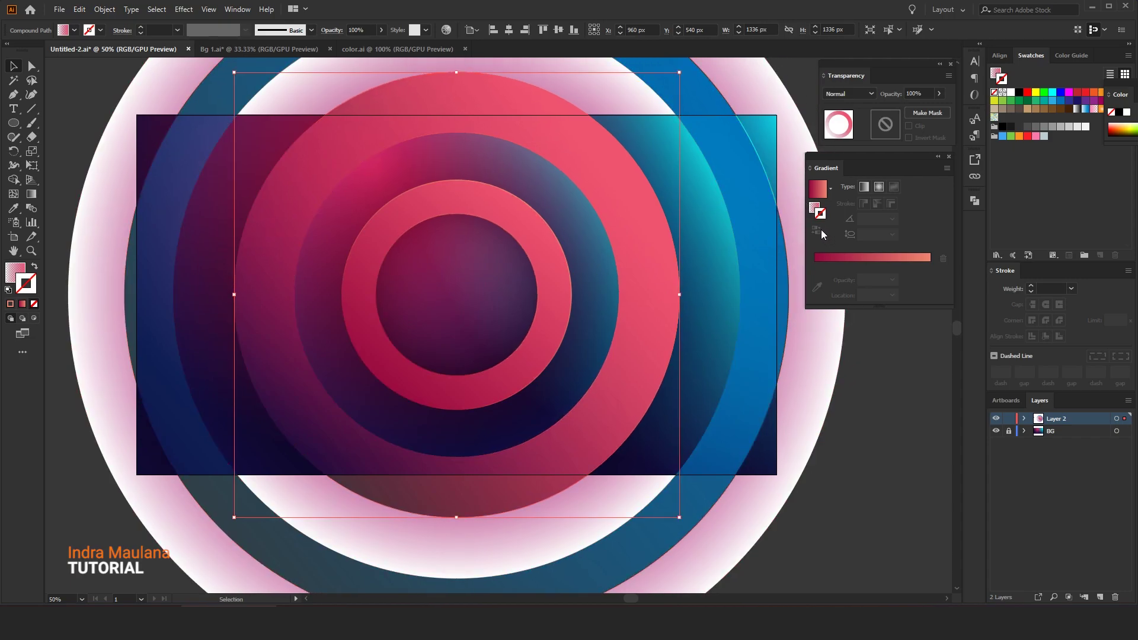
click(12, 268)
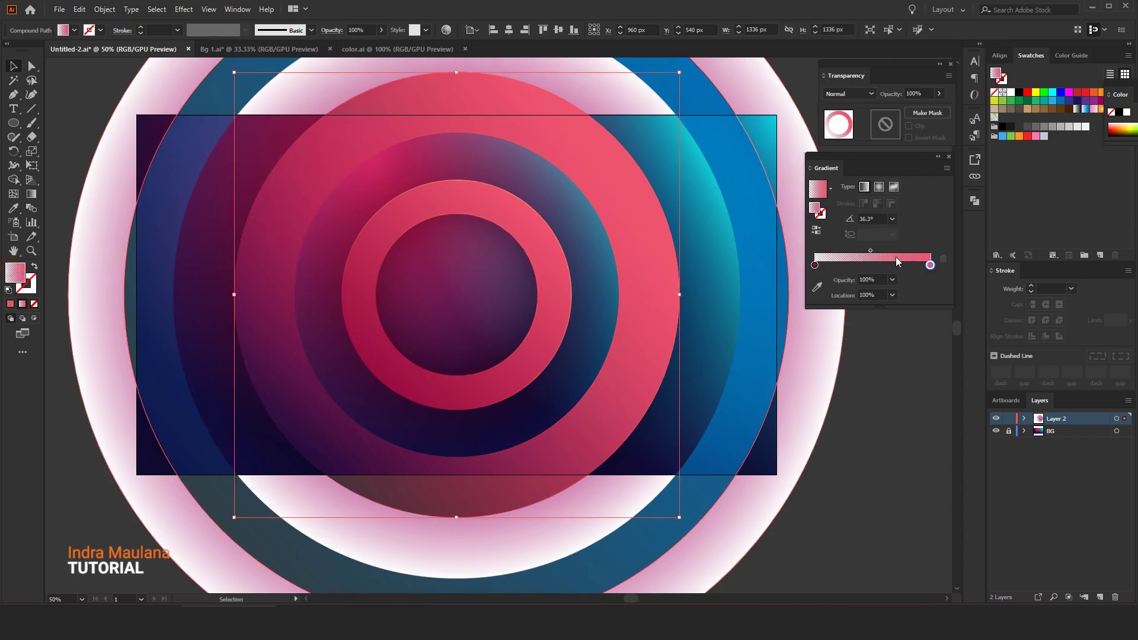
click(35, 268)
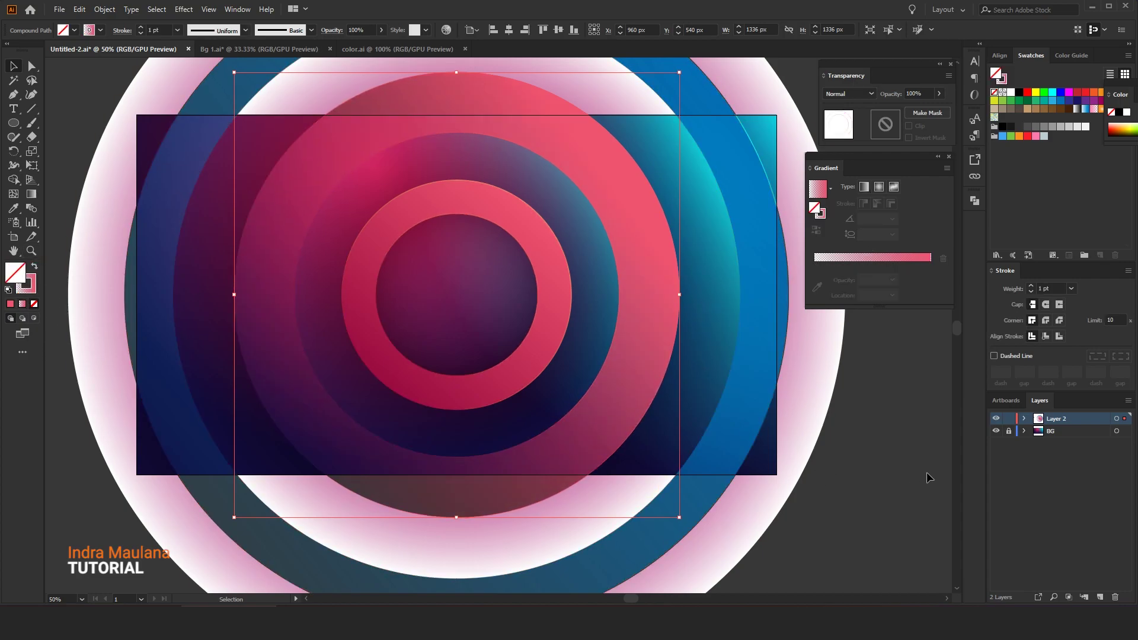
click(23, 302)
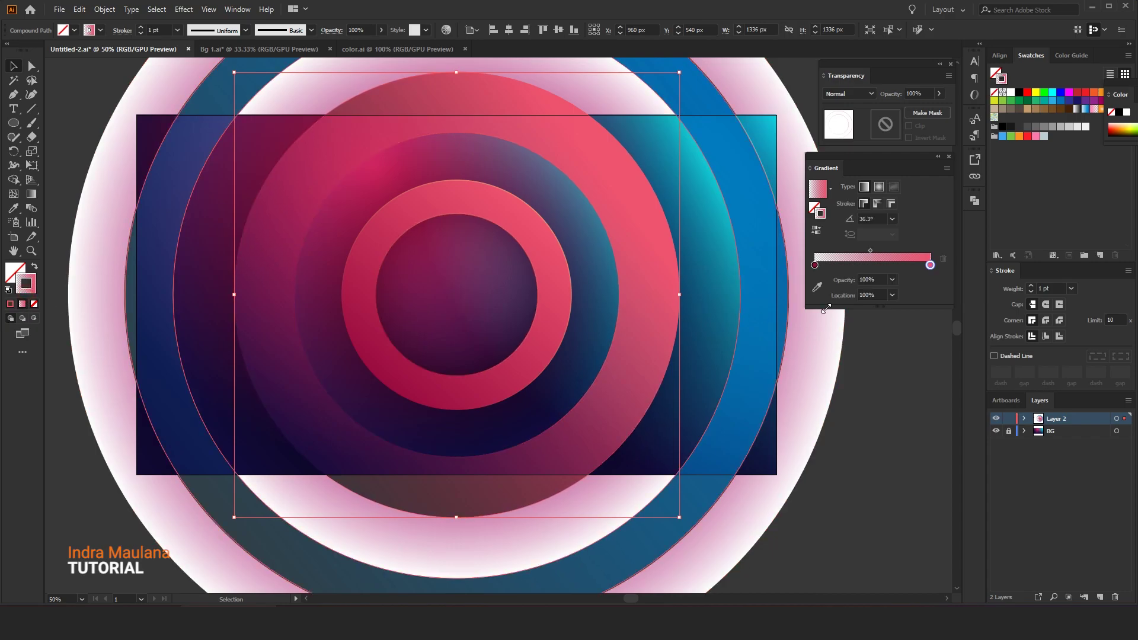
click(817, 232)
click(879, 448)
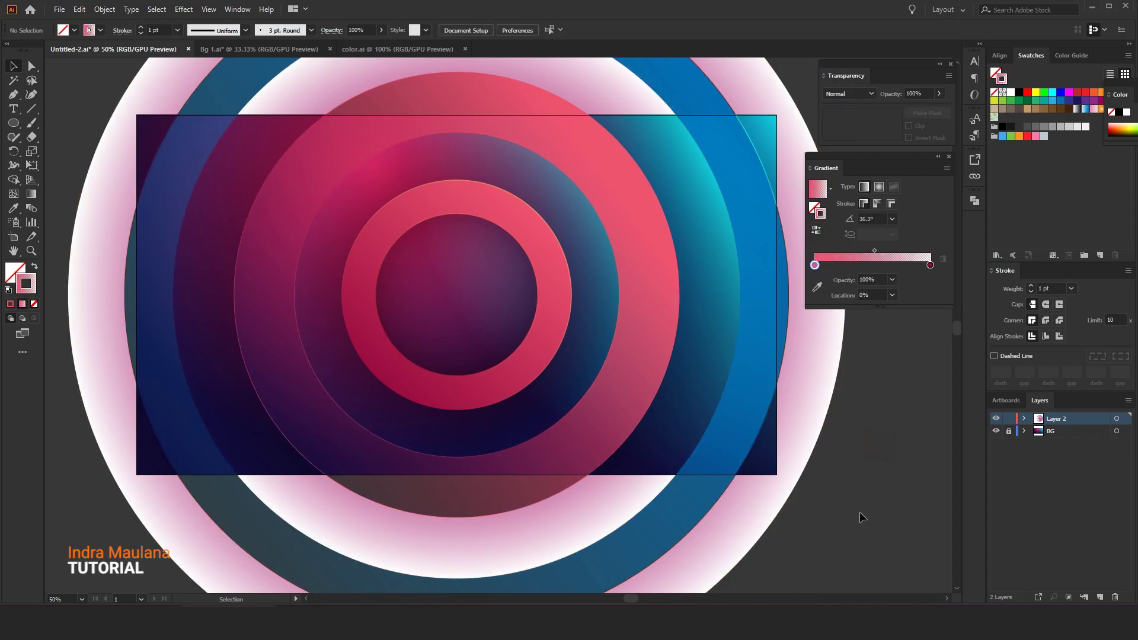
Step: Set the larger ring outline's stroke weight to 2 pt and deselect it
click(296, 453)
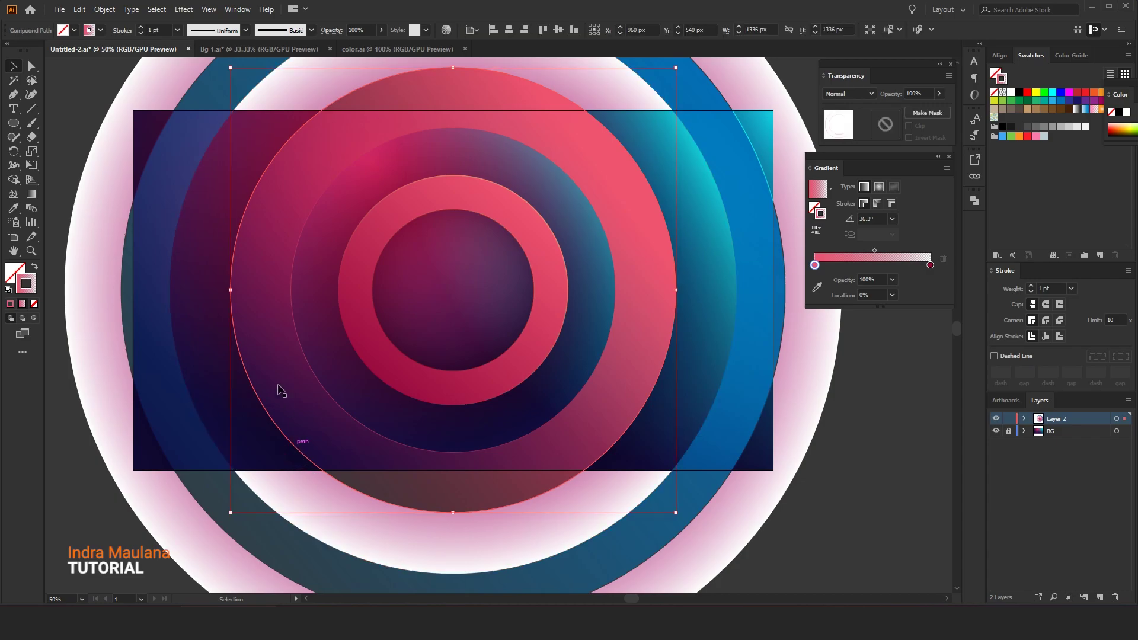
click(141, 27)
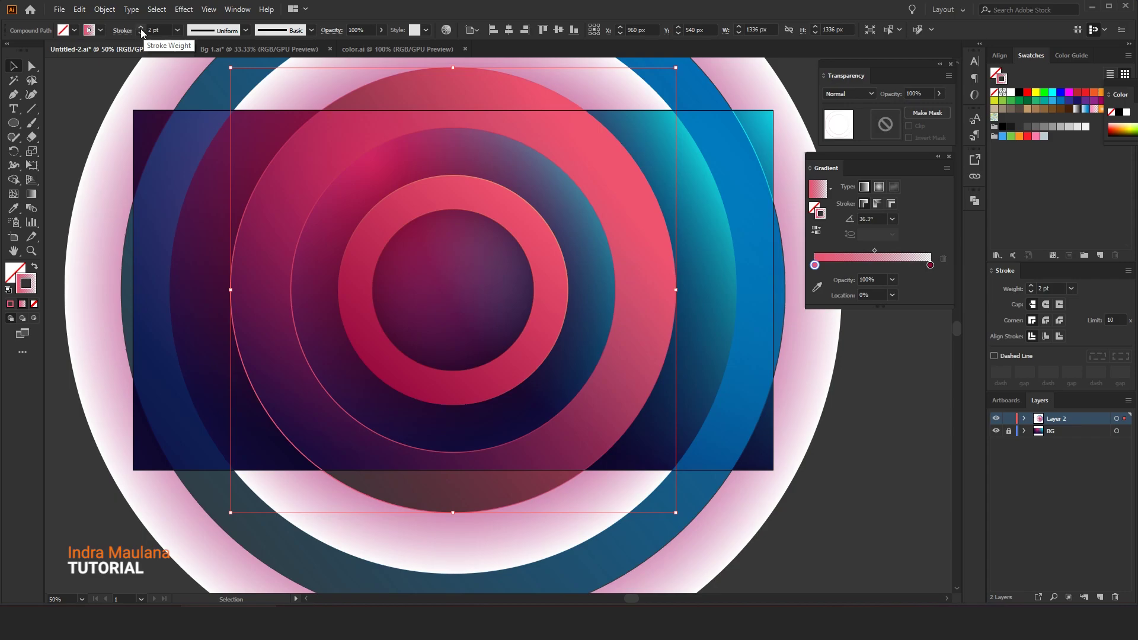
drag(127, 208, 146, 203)
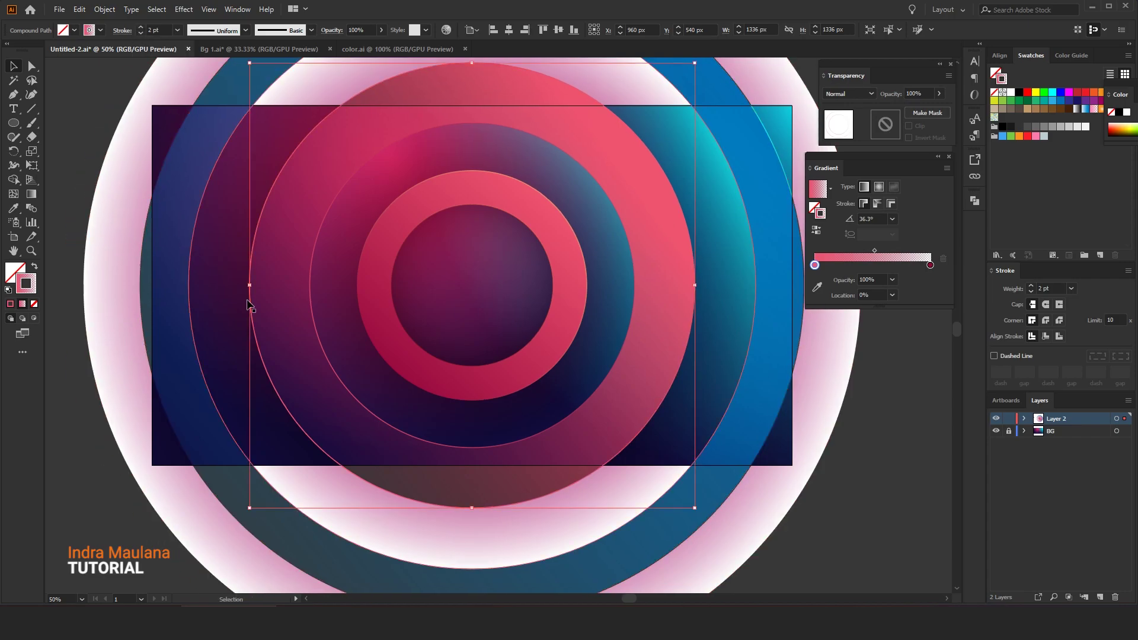
scroll(249, 305, down, 1)
click(716, 498)
scroll(691, 496, down, 1)
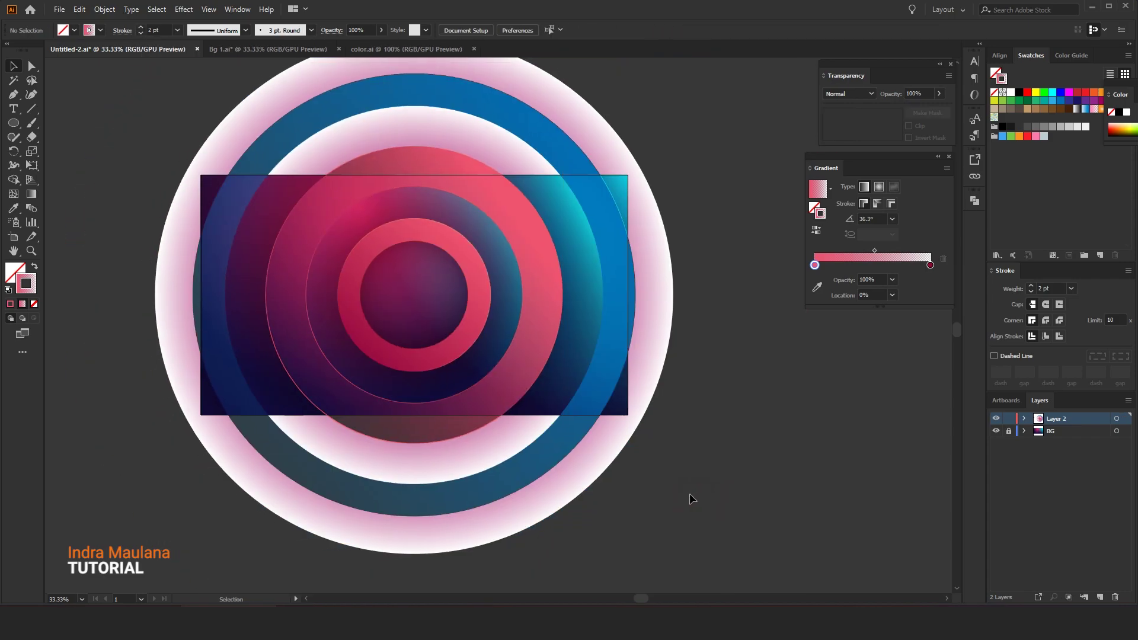
Step: Scale the larger ring outline up from its centre to about 1372 px, slightly outside the pink ring
click(318, 399)
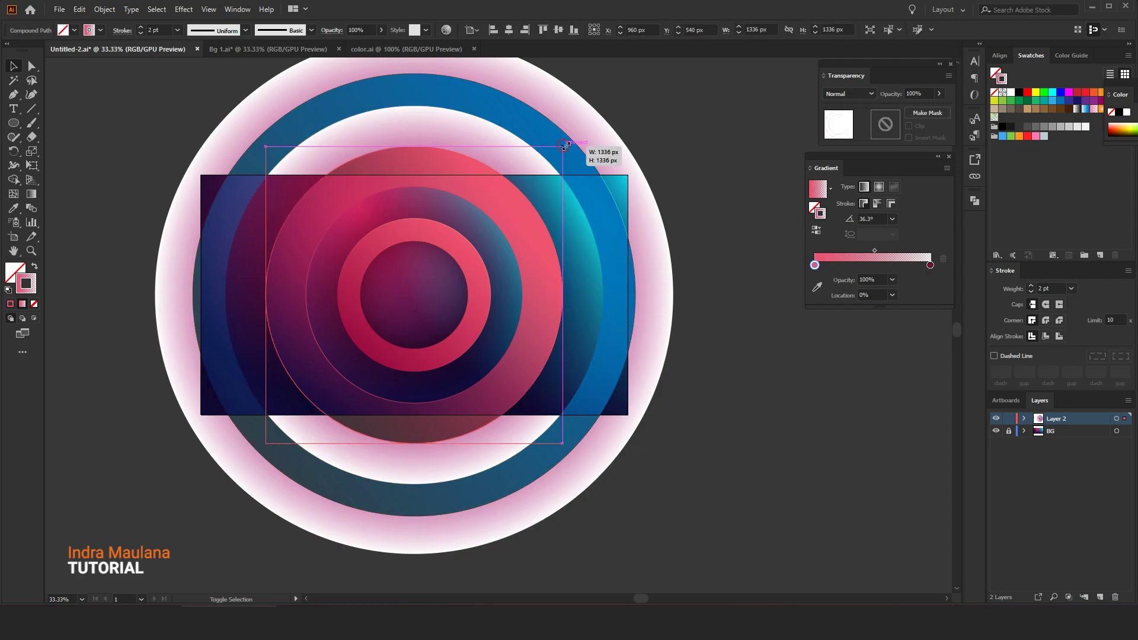
click(766, 363)
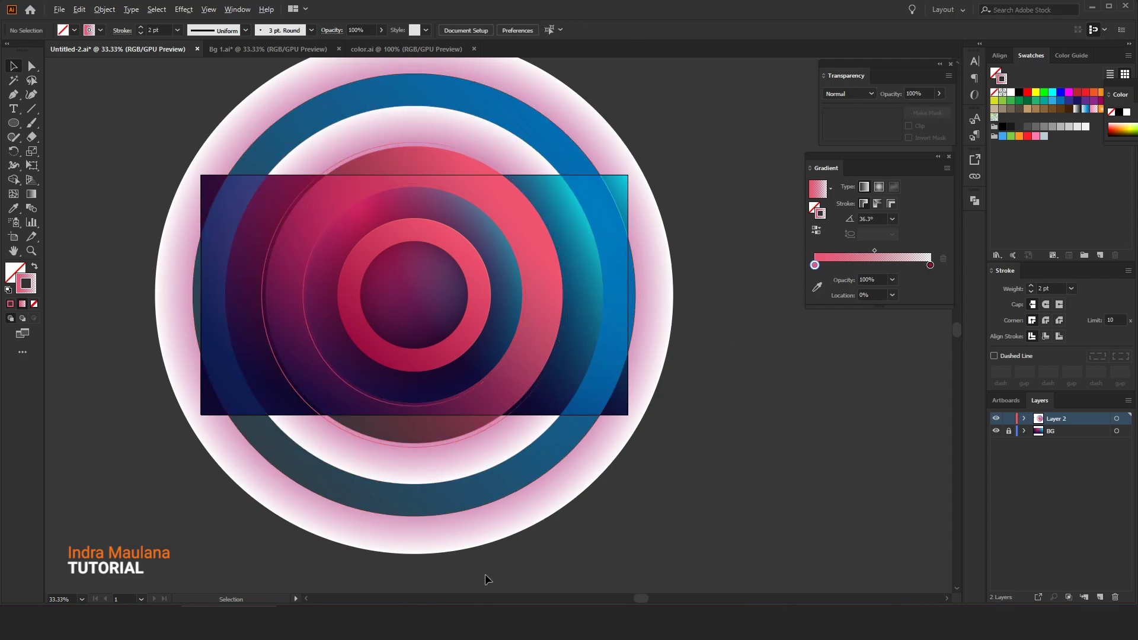
scroll(485, 574, up, 1)
scroll(272, 541, up, 3)
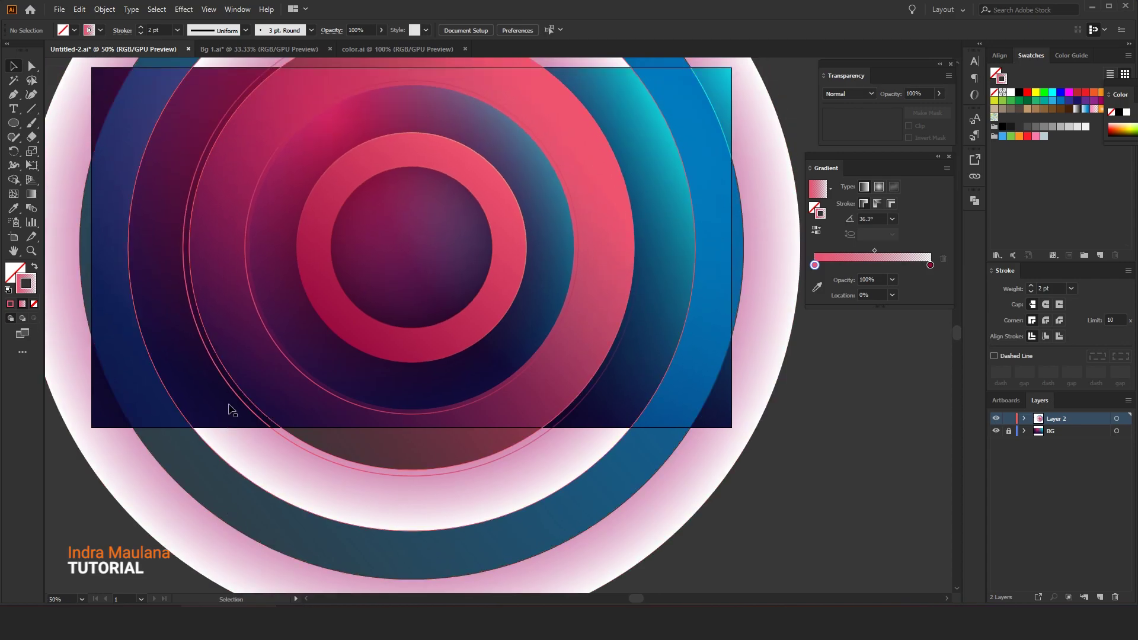
Step: Scale the larger ring outline down from its centre to about 1354 px
click(231, 394)
scroll(495, 447, up, 2)
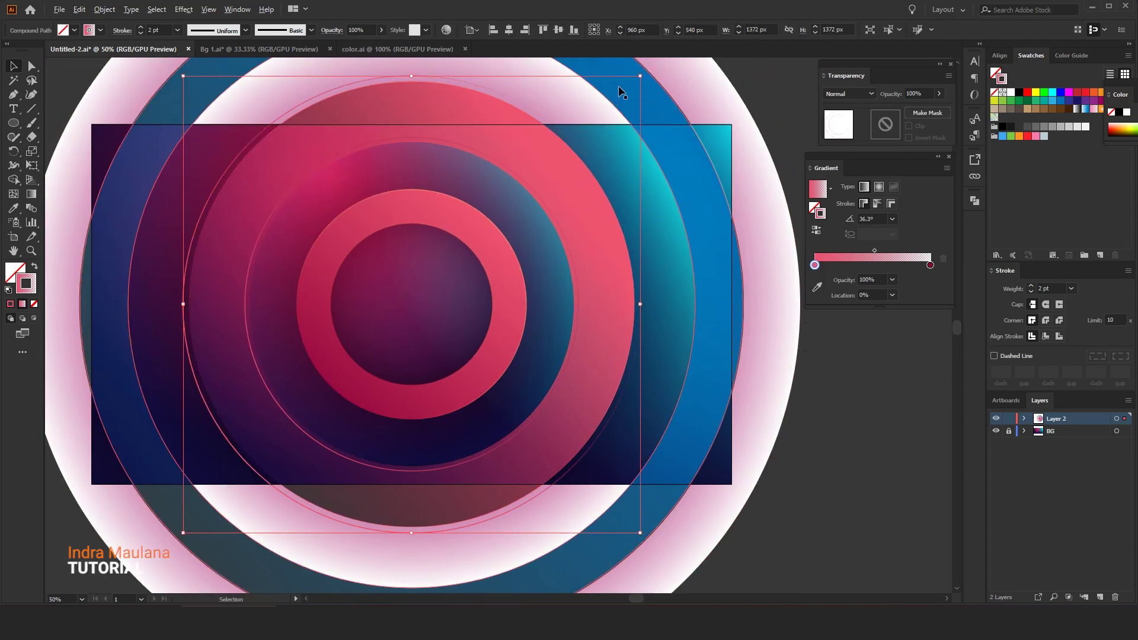
mouse_move(640, 75)
mouse_down()
mouse_move(676, 81)
mouse_move(637, 77)
mouse_up()
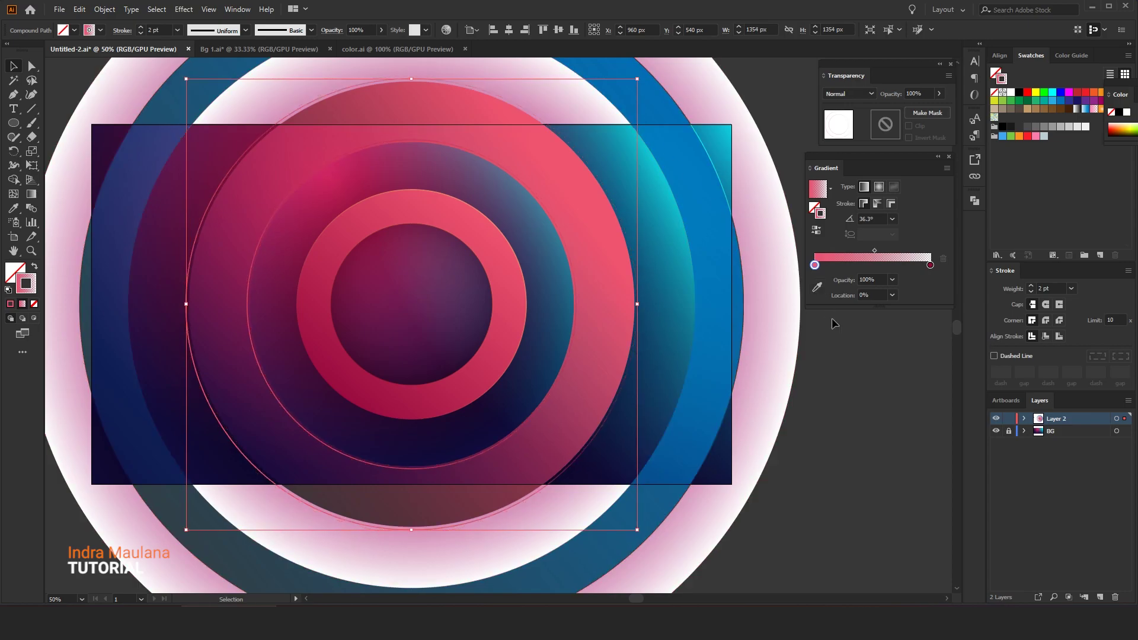
click(845, 341)
scroll(833, 439, down, 1)
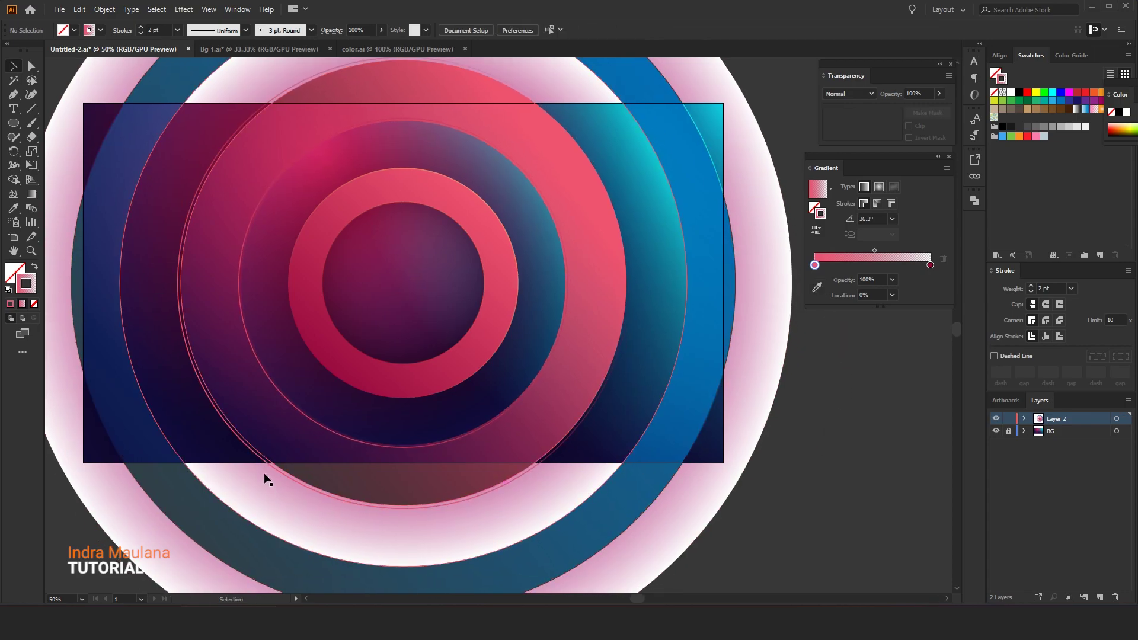
scroll(90, 452, left, 1)
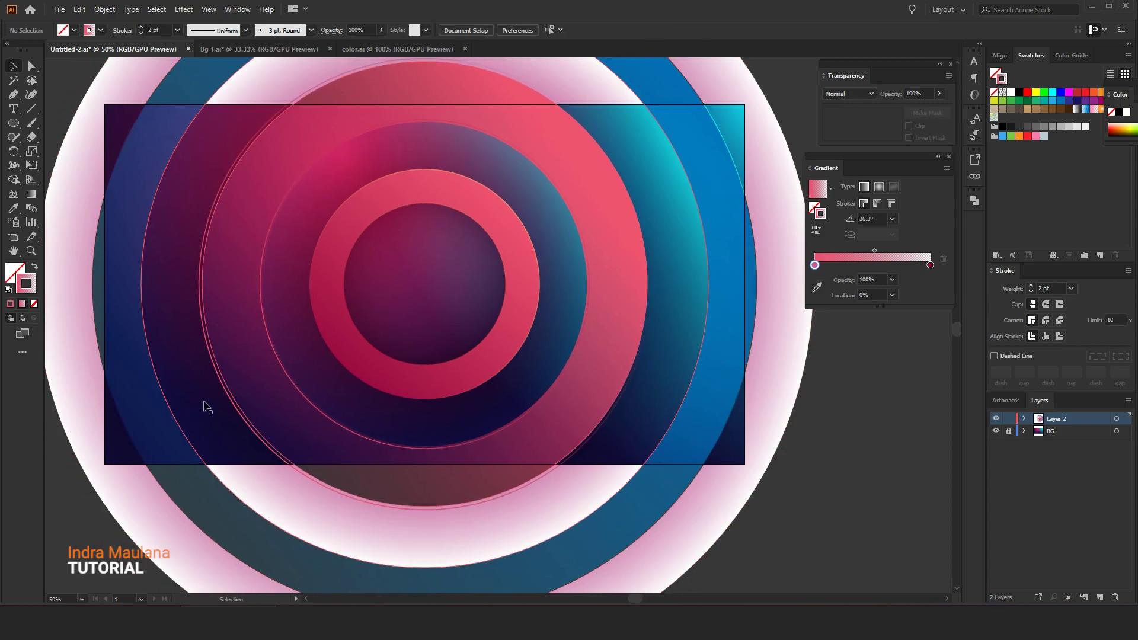
Step: Enlarge the larger ring outline slightly from its centre, leaving a wider gap around the pink ring
click(220, 393)
drag(650, 509, 663, 514)
click(821, 554)
scroll(833, 546, right, 1)
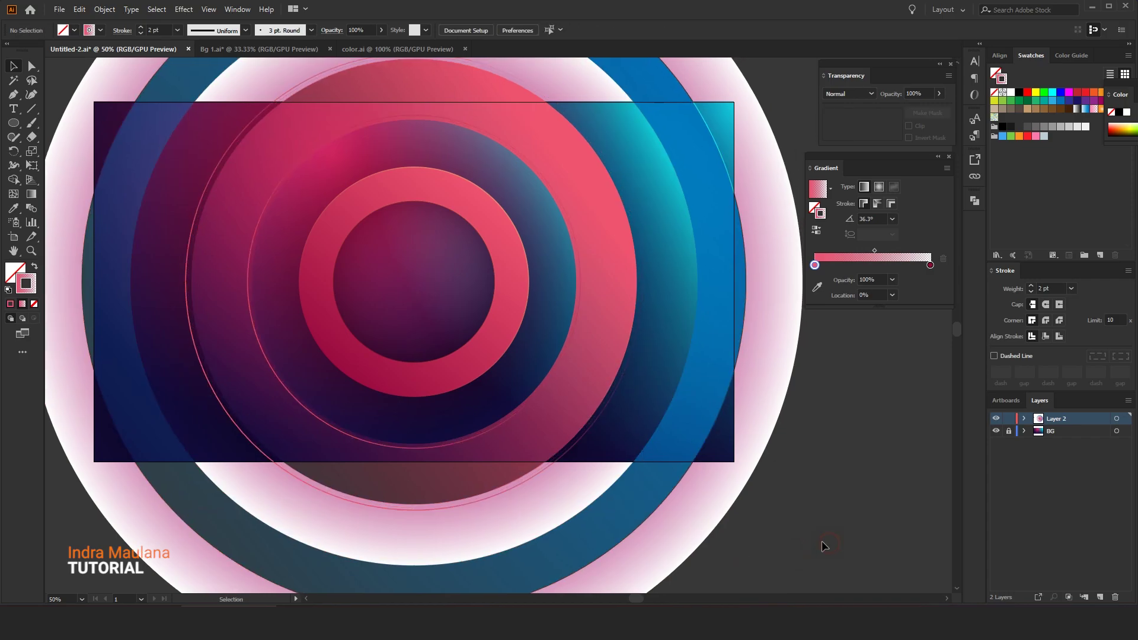
Step: Duplicate the blue ring in place and bring the copy to the front of the stacking order
scroll(821, 540, down, 1)
click(733, 413)
scroll(732, 414, up, 1)
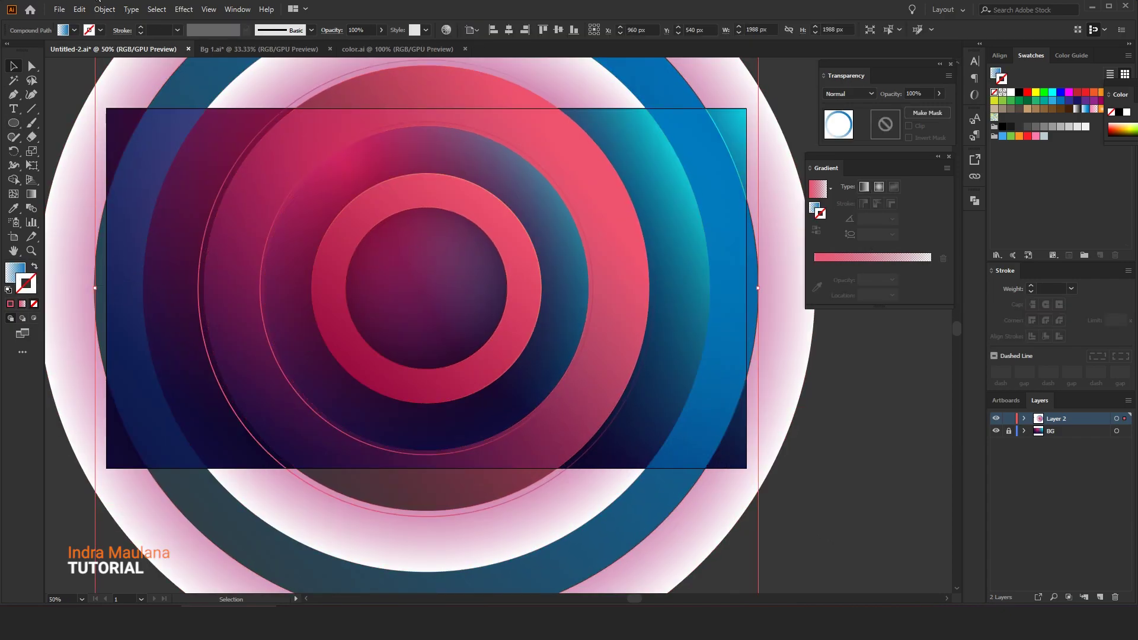
click(80, 10)
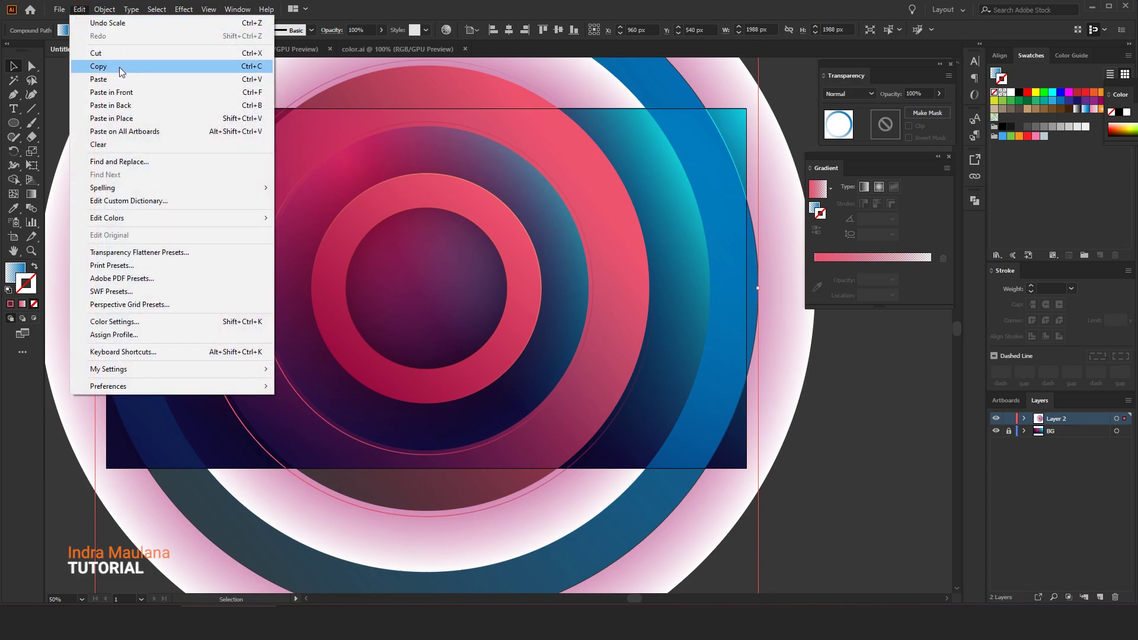
click(121, 71)
click(79, 9)
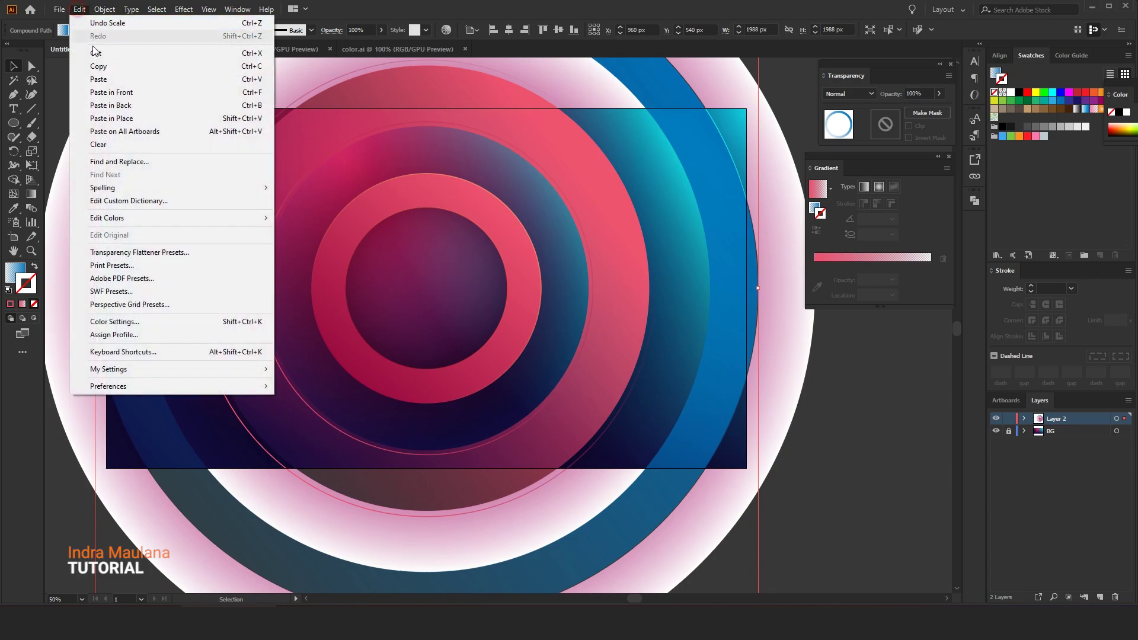
click(127, 107)
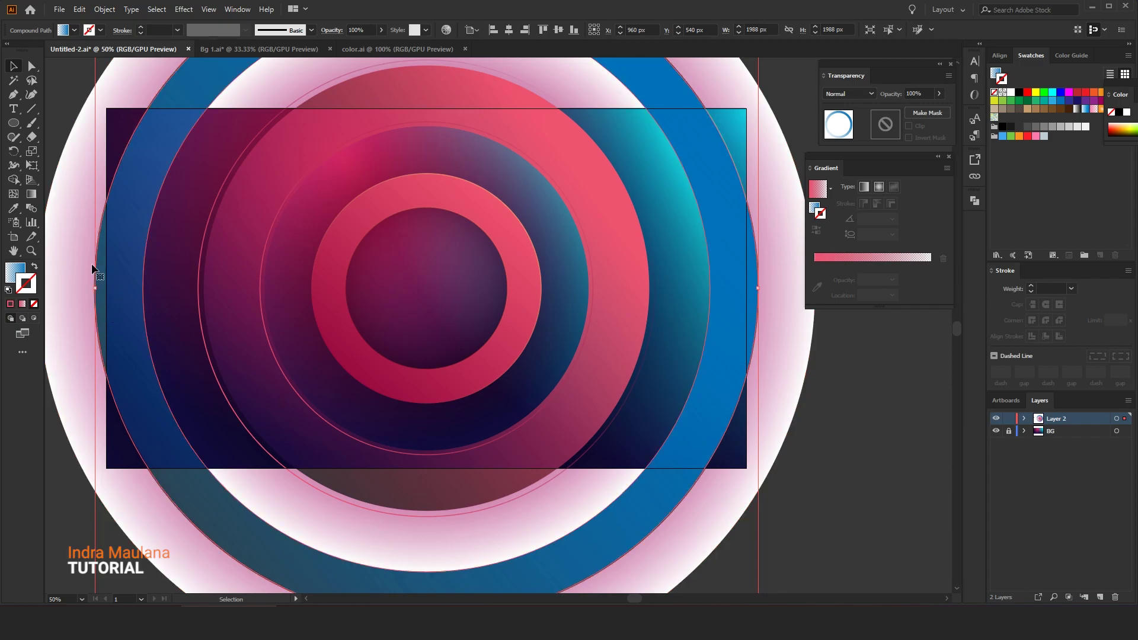
right_click(690, 224)
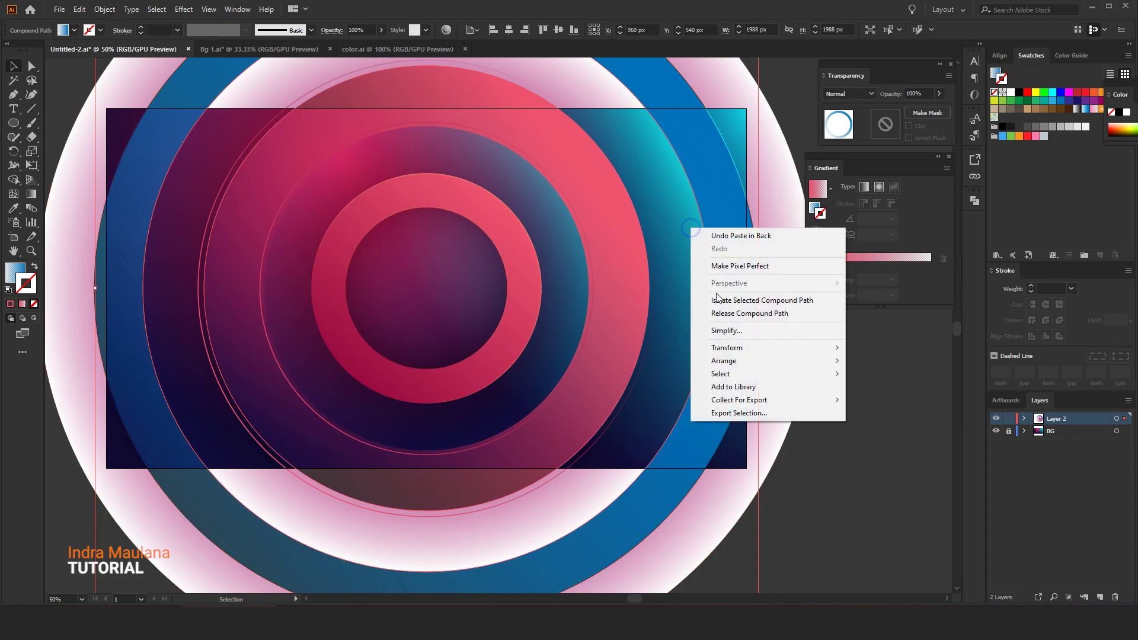
mouse_move(750, 361)
click(889, 362)
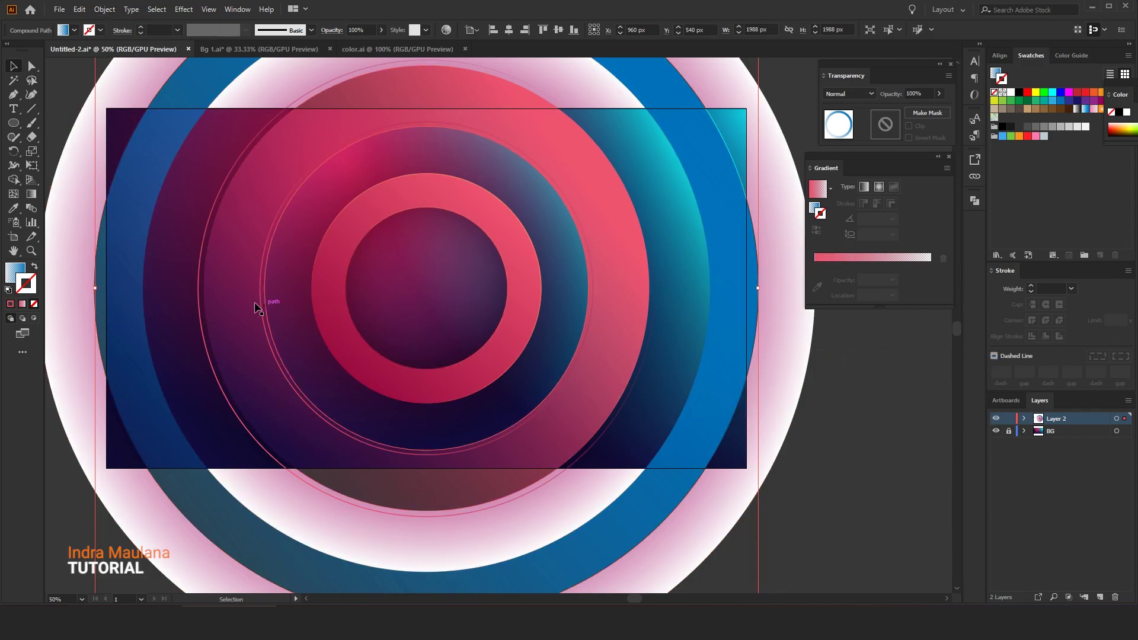
Step: Swap the blue ring copy's fill to its stroke, reverse the stroke gradient and deselect it
click(35, 266)
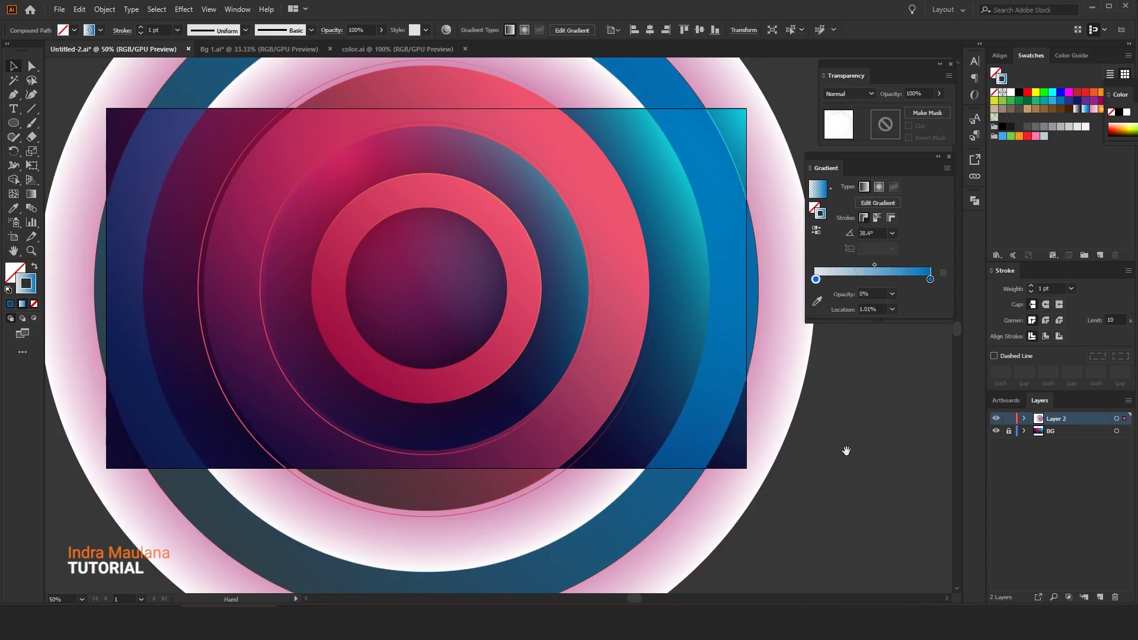
scroll(846, 452, right, 2)
click(818, 234)
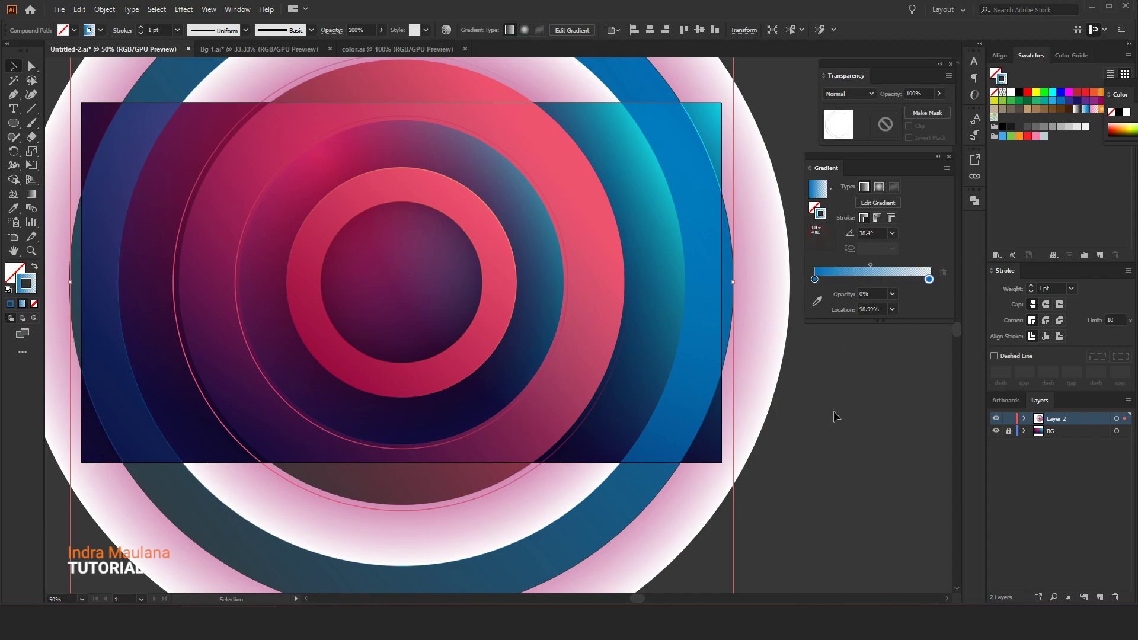
click(830, 456)
scroll(821, 468, up, 1)
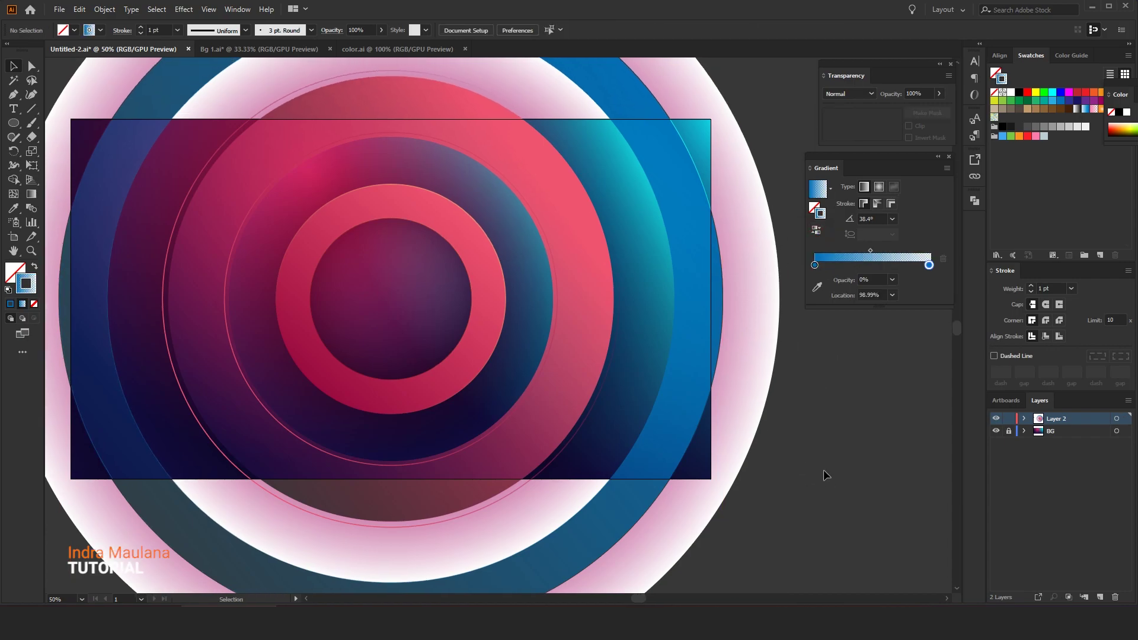
Step: Duplicate the Multiply shadow ring between the blue and larger pink rings in place, in front of the original
click(145, 224)
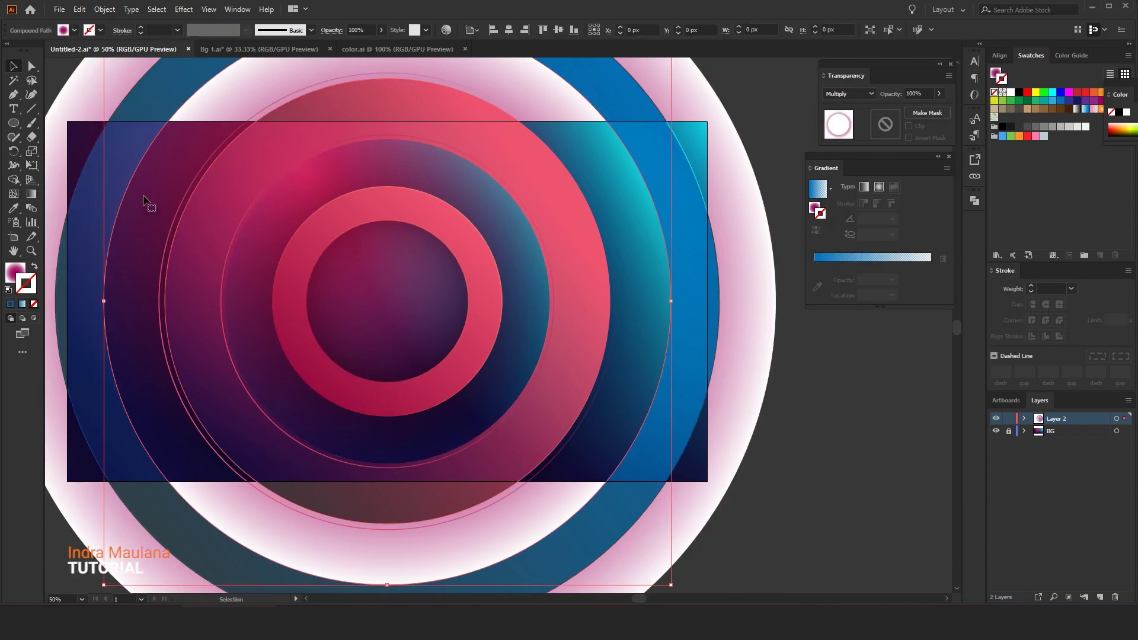
click(81, 9)
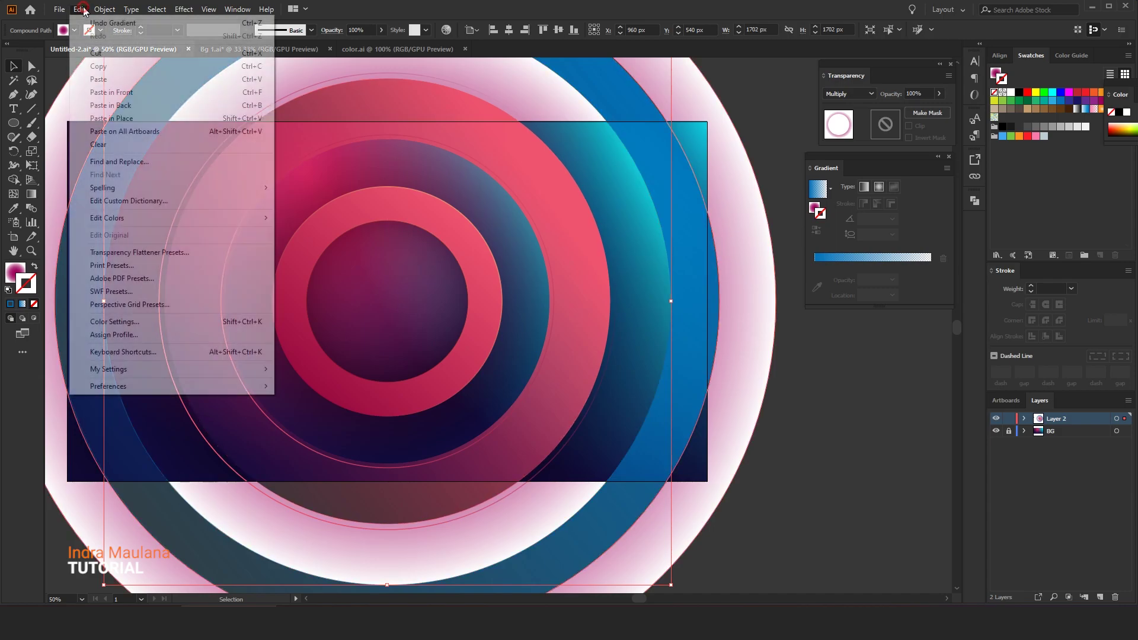
click(99, 66)
click(80, 9)
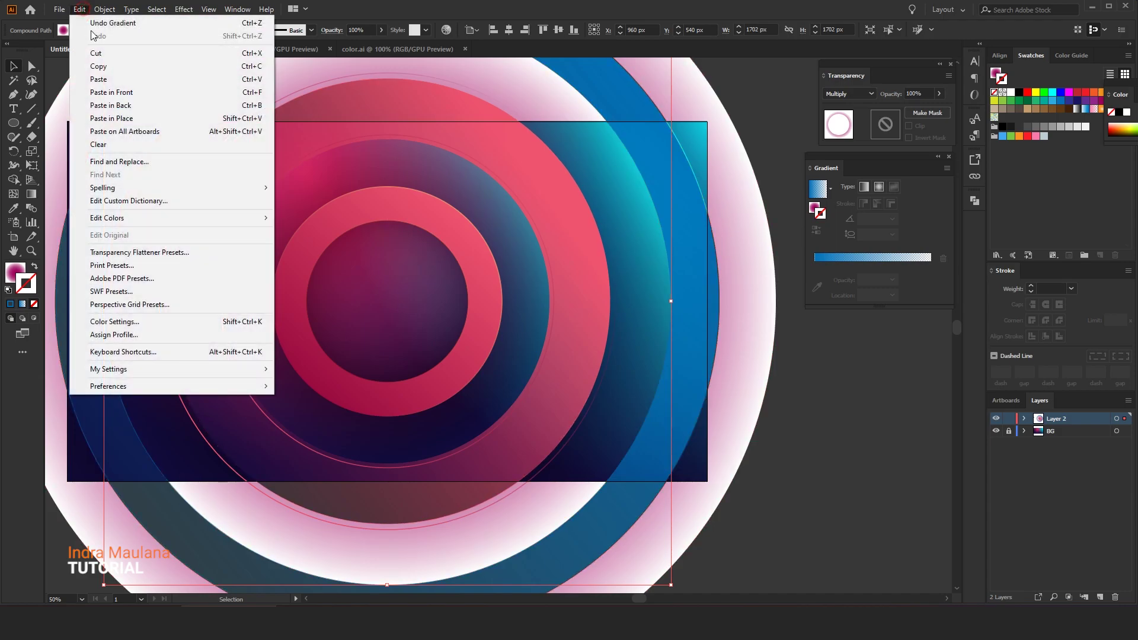
click(111, 92)
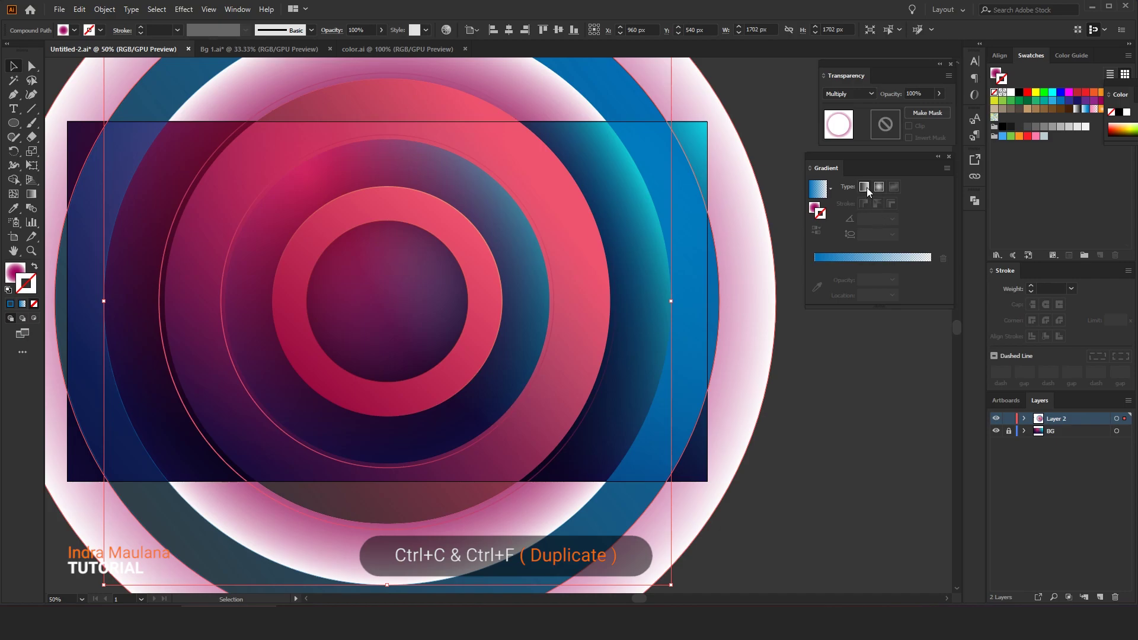
Step: Reverse the shadow copy's radial gradient, extend it beyond the ring and move its midpoint outward for a soft outer-edge shadow
click(817, 189)
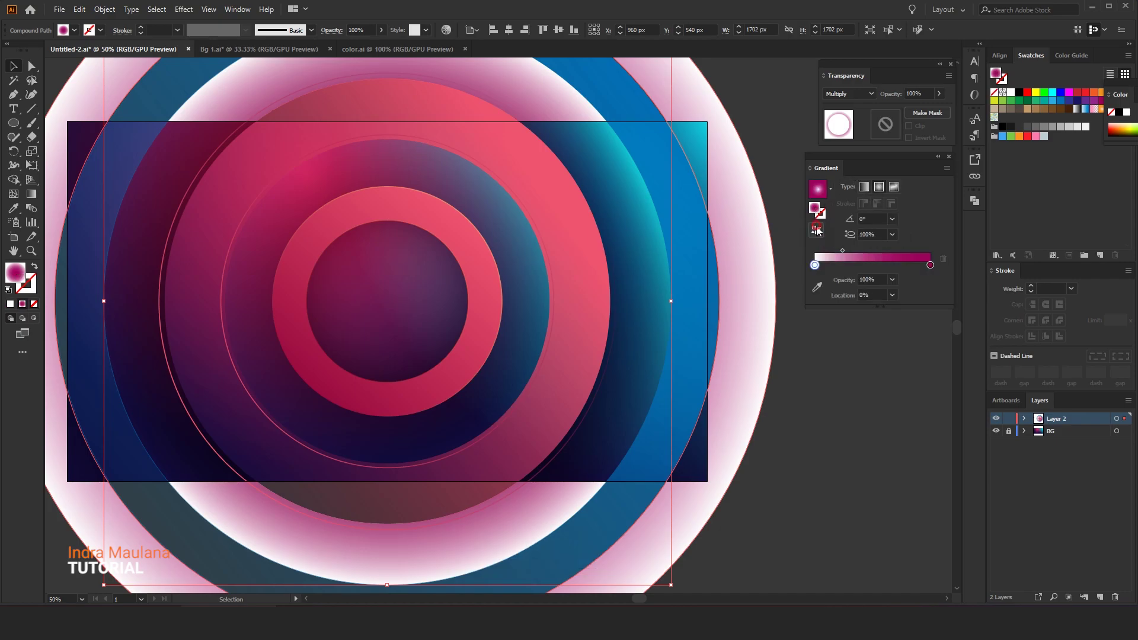
click(32, 194)
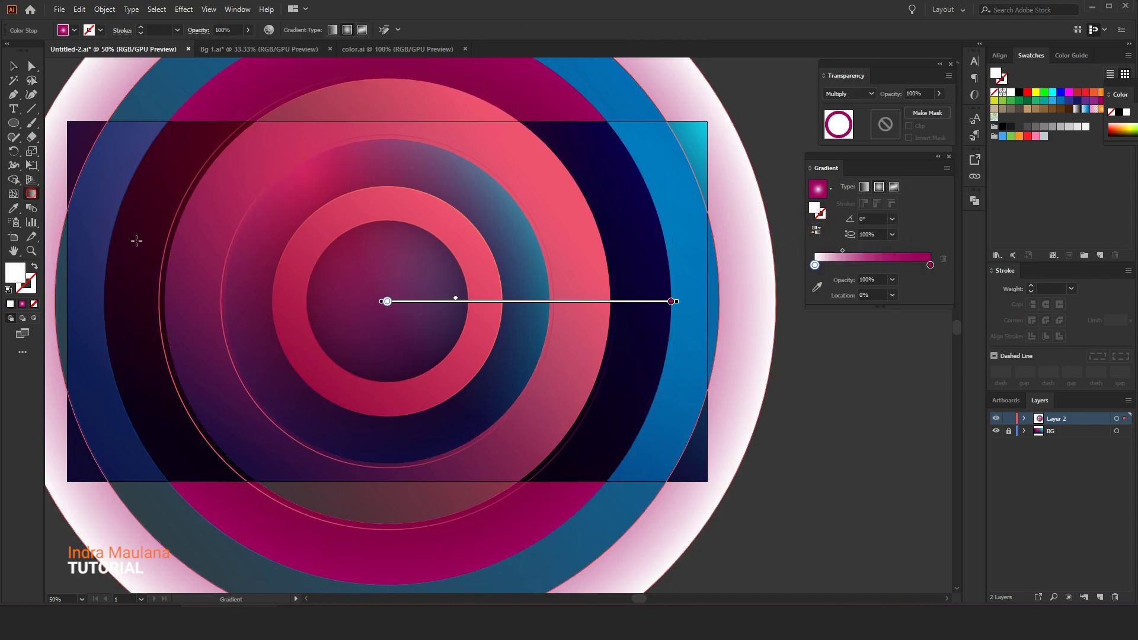
drag(456, 302, 470, 302)
drag(638, 305, 697, 303)
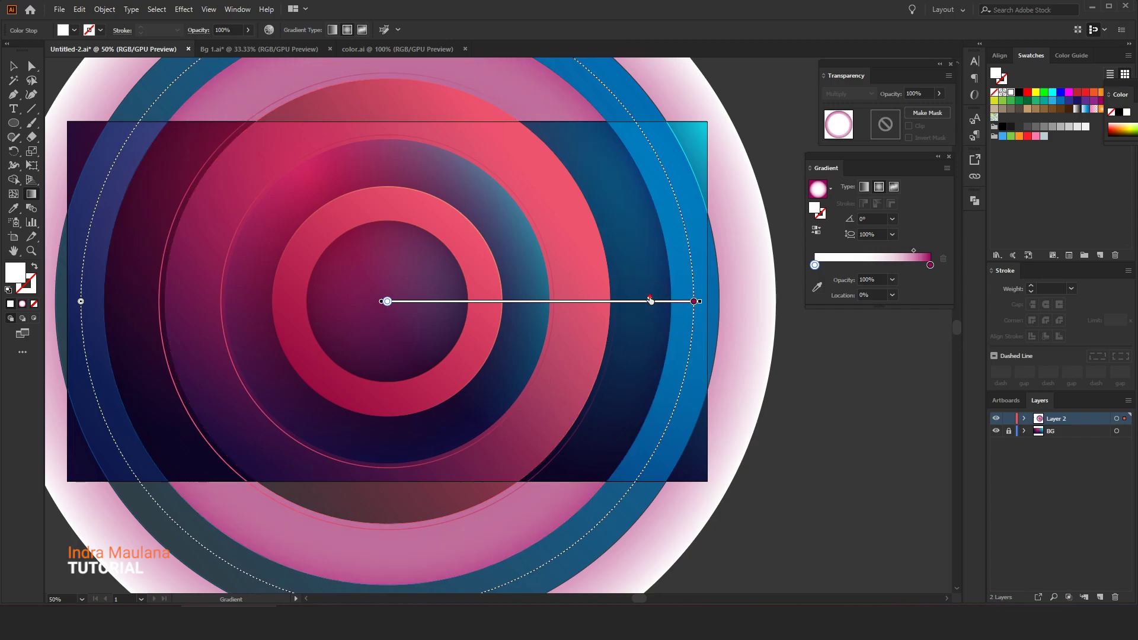
drag(693, 301, 700, 301)
key(v)
click(861, 404)
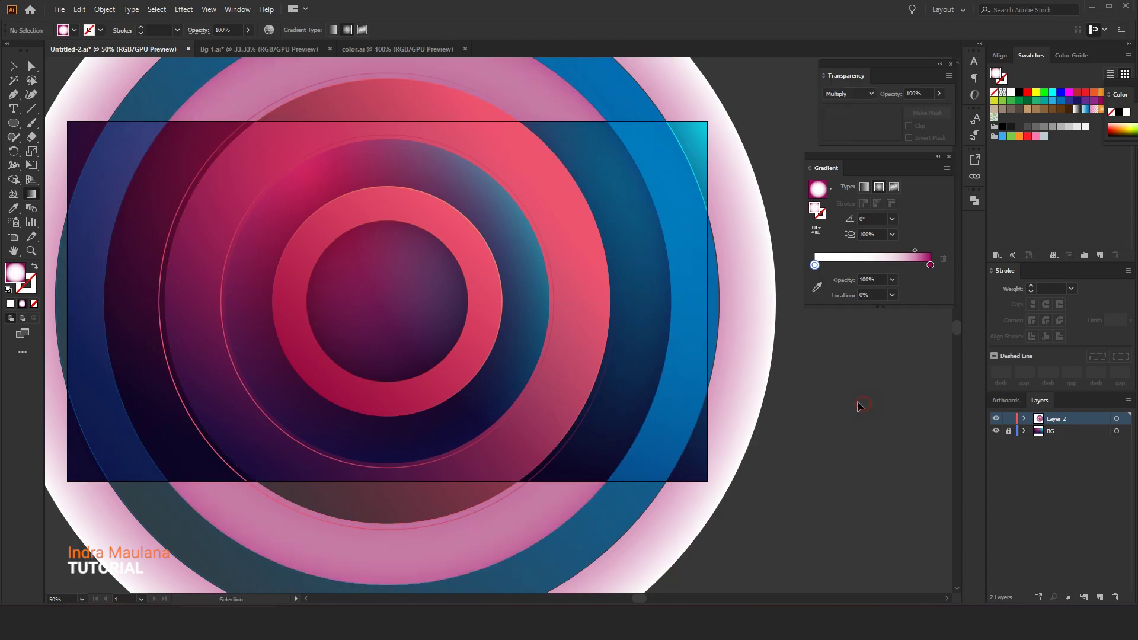
click(13, 65)
Step: Set the blue ring outline's stroke weight to 2 pt and deselect it
click(112, 312)
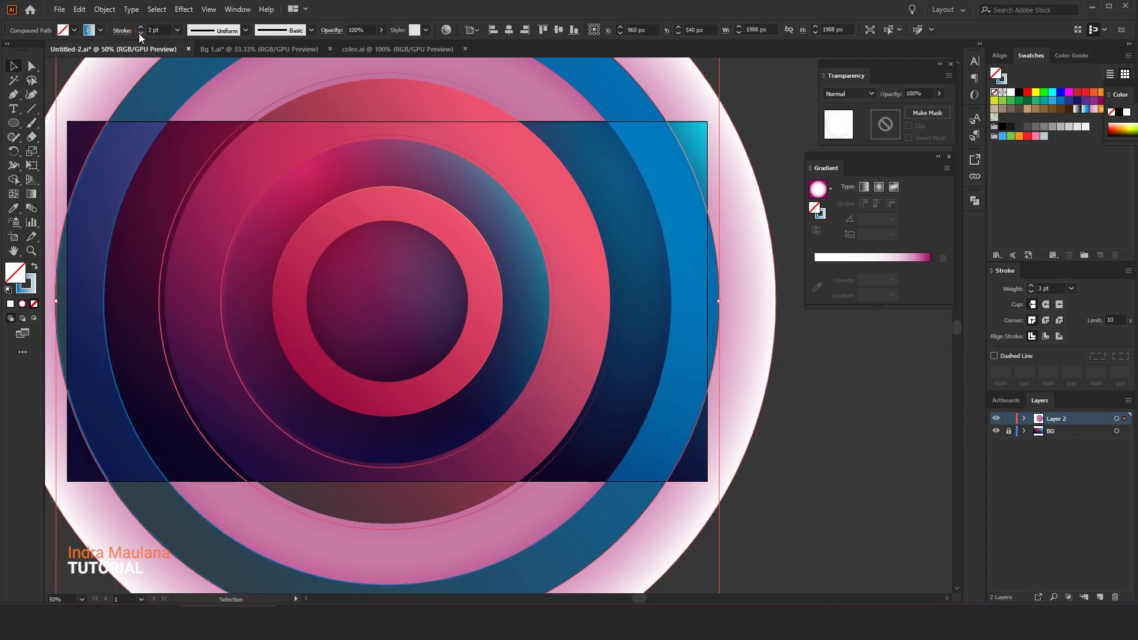
click(809, 382)
scroll(810, 383, down, 1)
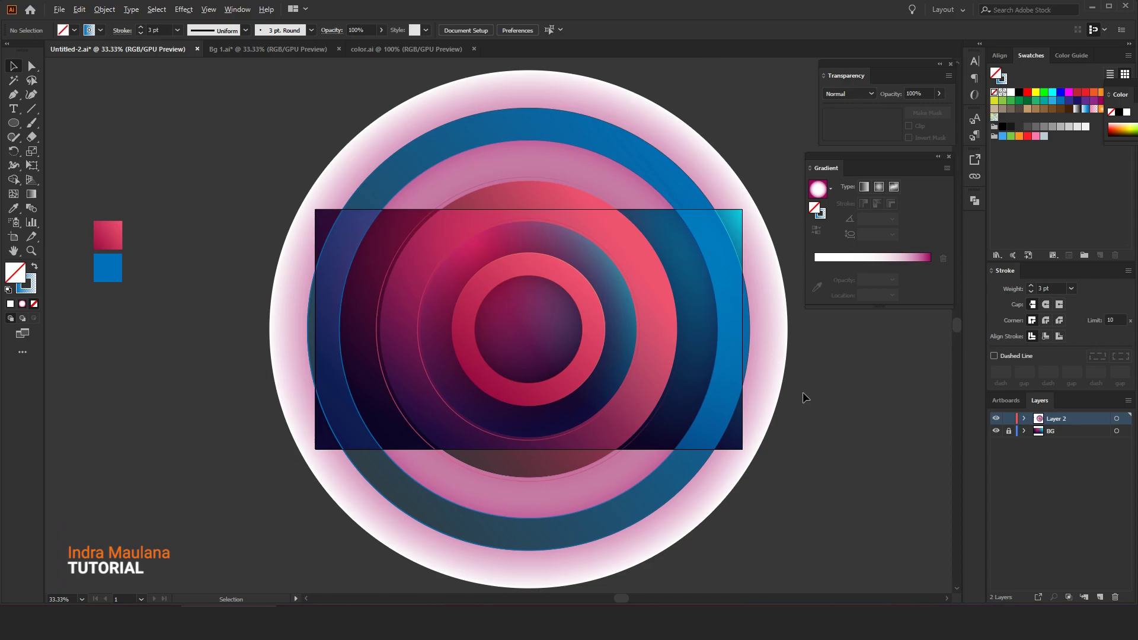
scroll(635, 389, up, 1)
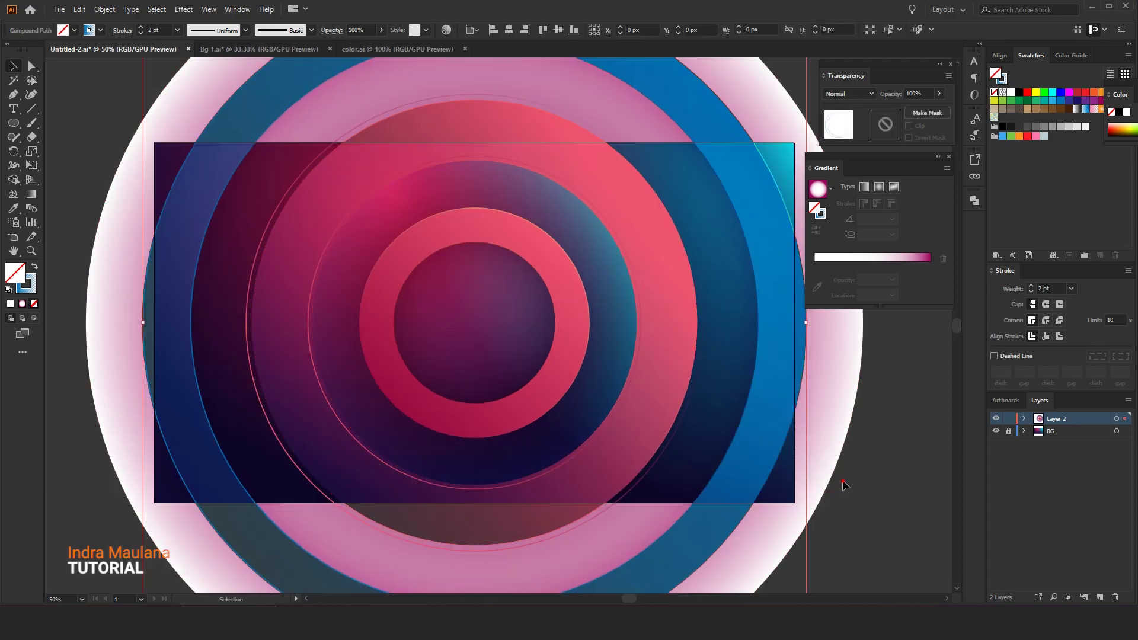
scroll(668, 411, down, 1)
drag(826, 452, 775, 432)
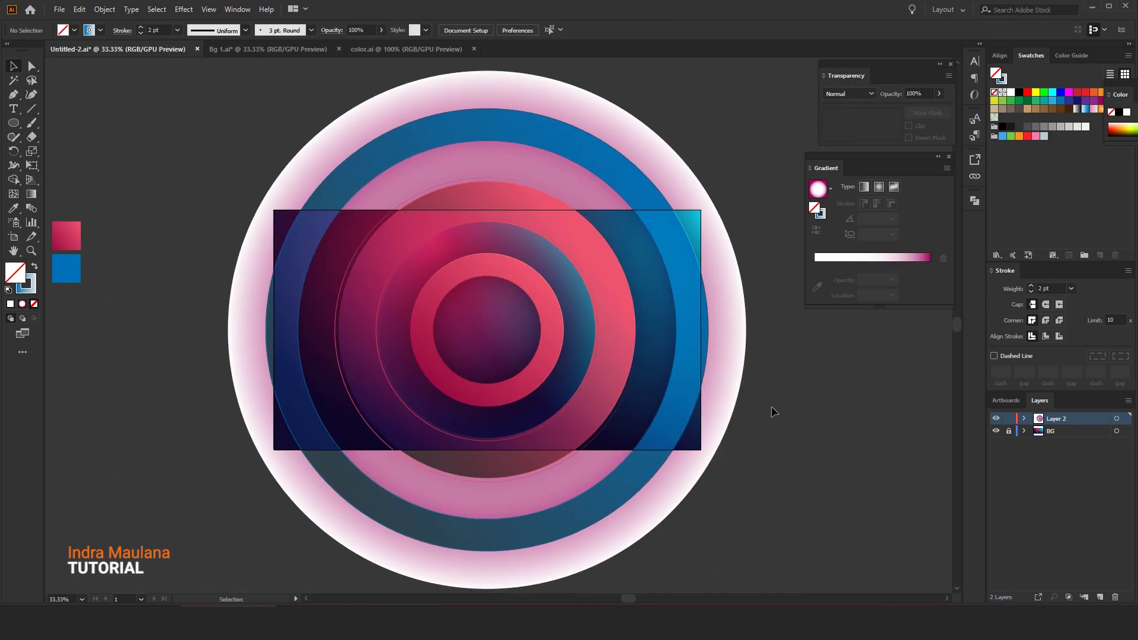
Step: Duplicate the 974 px Multiply shadow ring around the inner pink ring in place, in front of the original
click(571, 304)
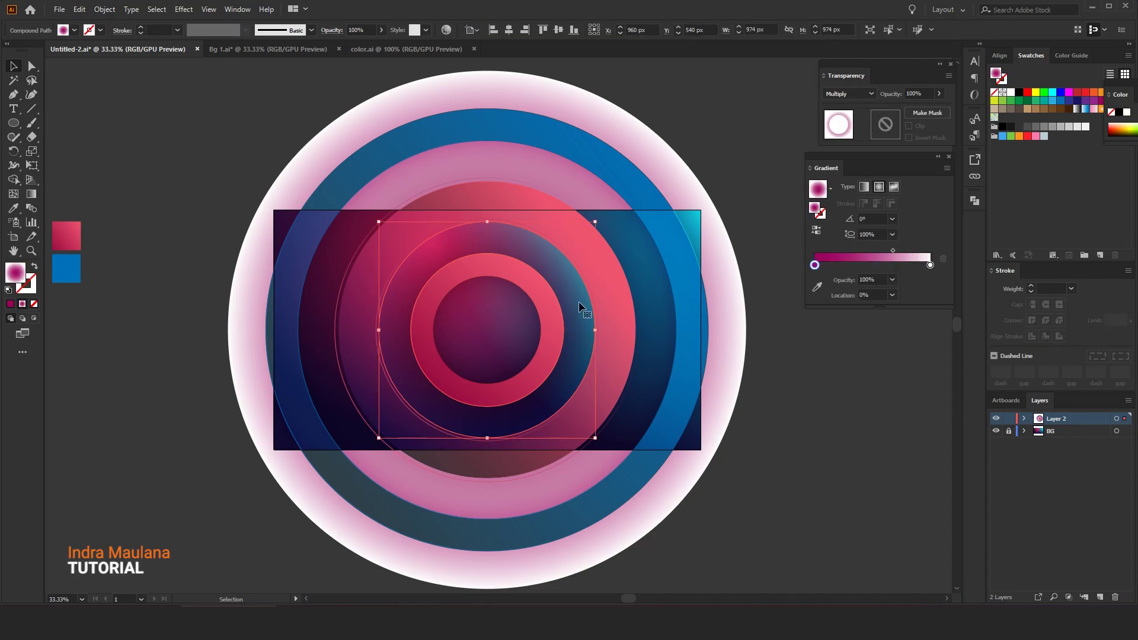
click(79, 10)
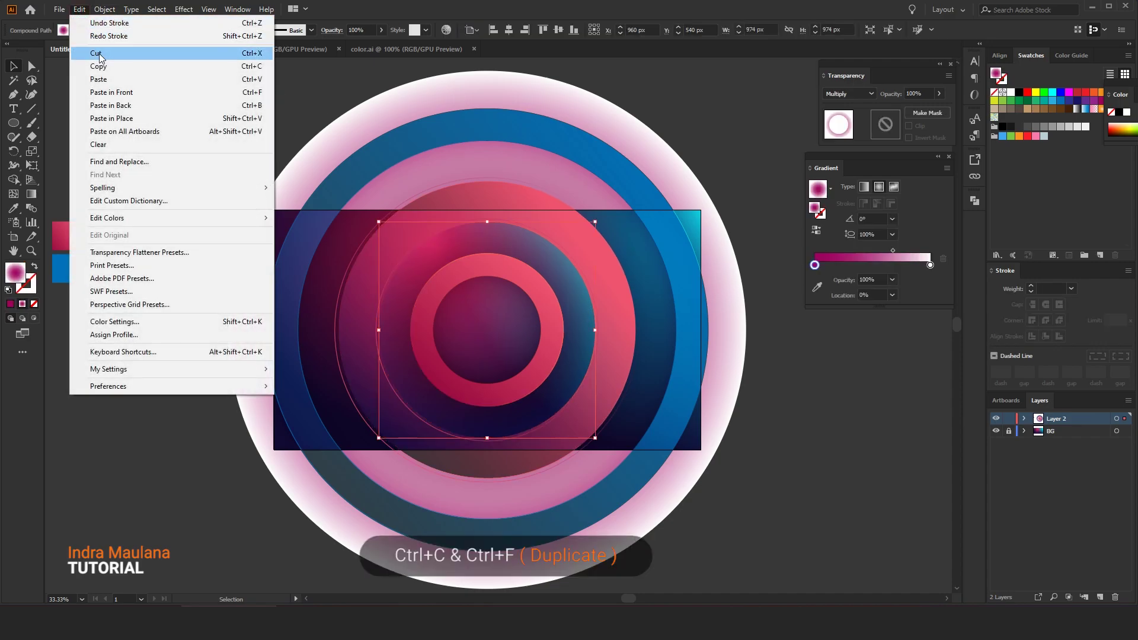
click(110, 67)
click(83, 10)
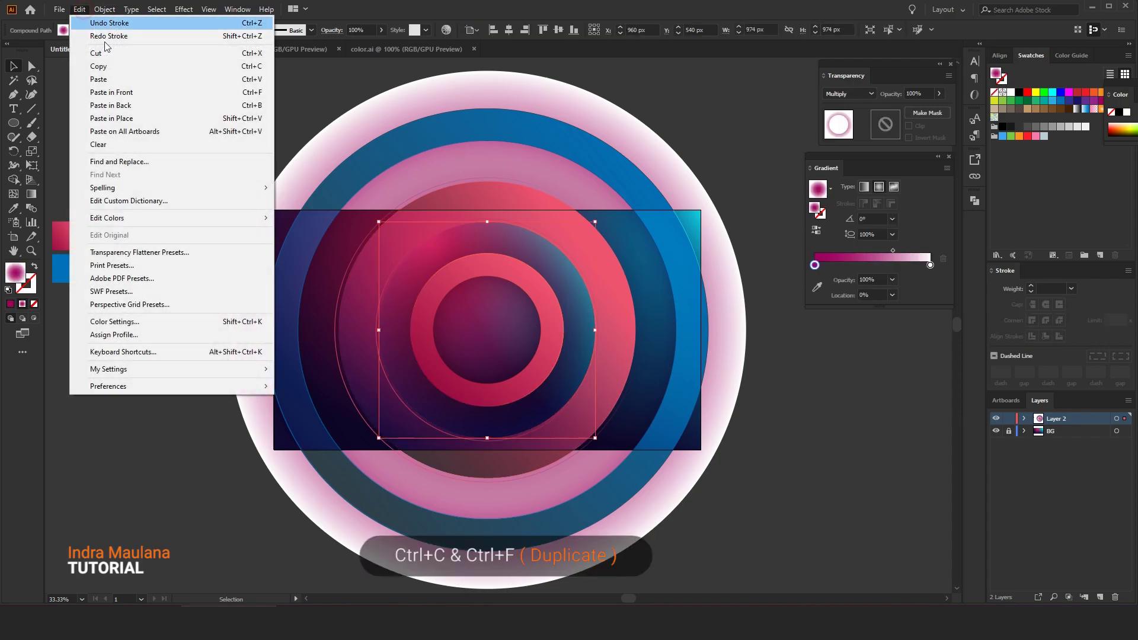
click(110, 93)
Step: Fill the 974 px ring copy with solid white in Normal blending mode, deselect it and save the document
click(1011, 92)
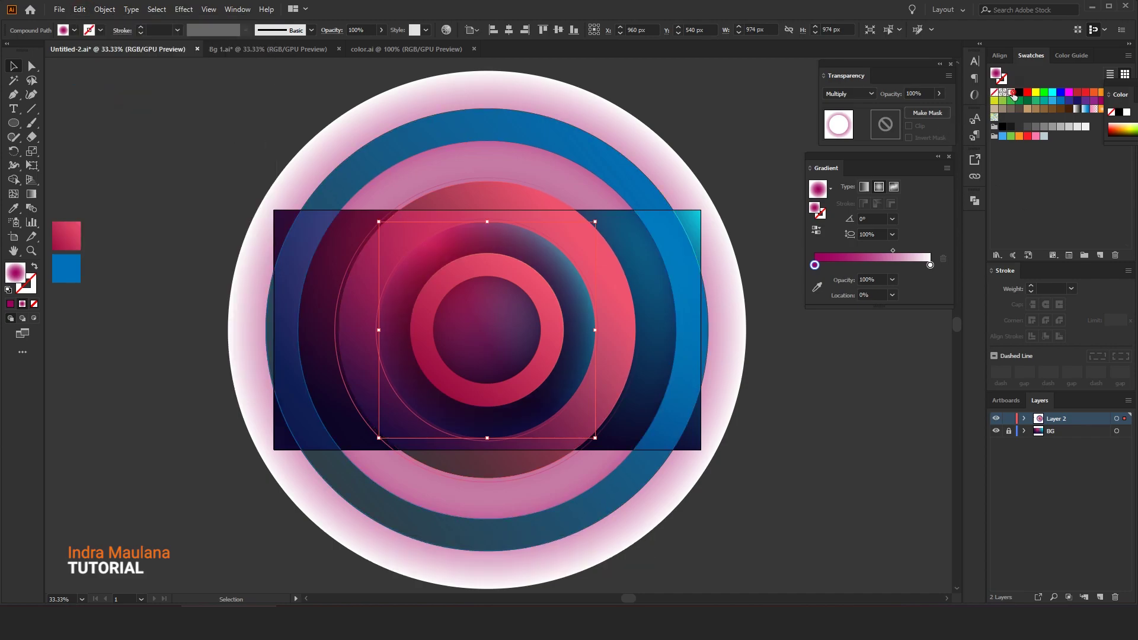
click(847, 94)
click(842, 106)
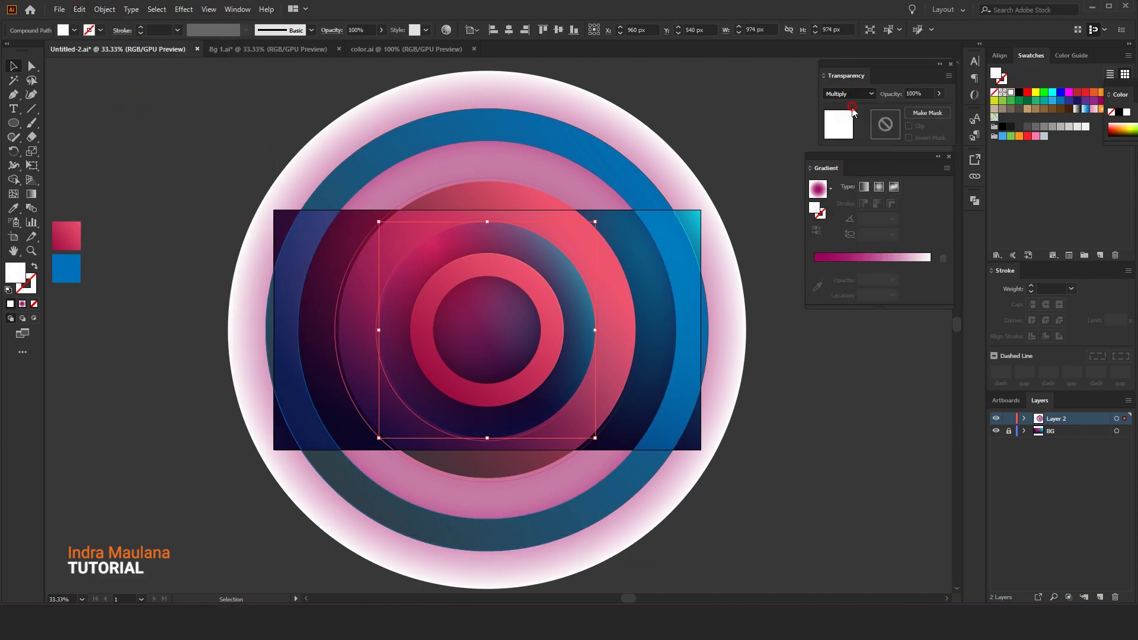
click(743, 92)
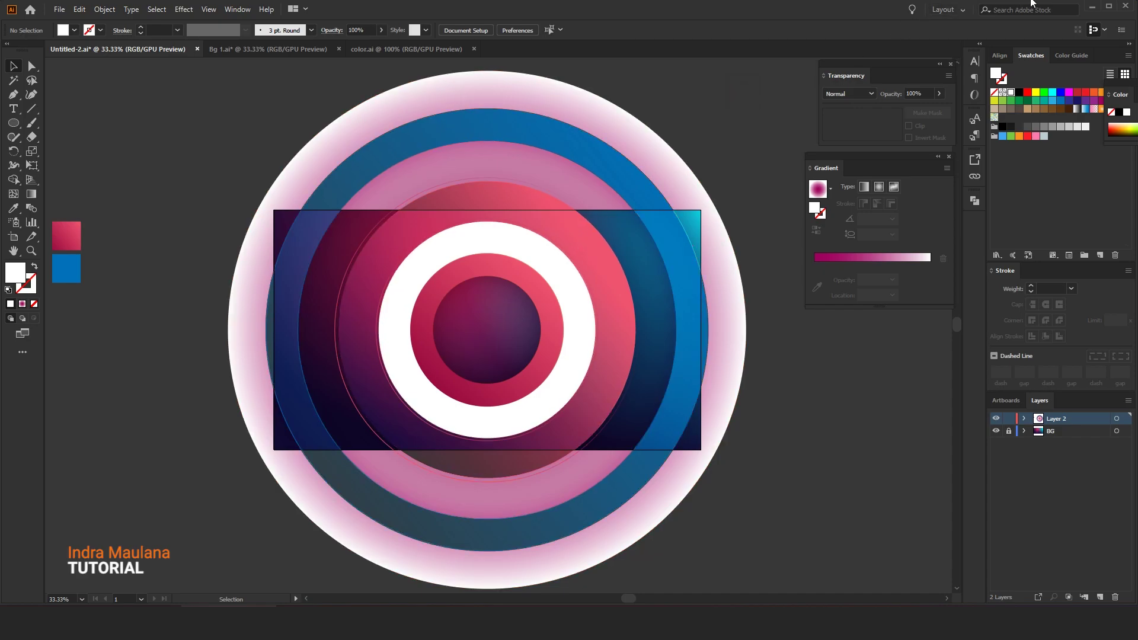
key(ctrl+s)
Step: Select the white ring and open the Basic Graphics_Dots pattern swatch library
click(557, 259)
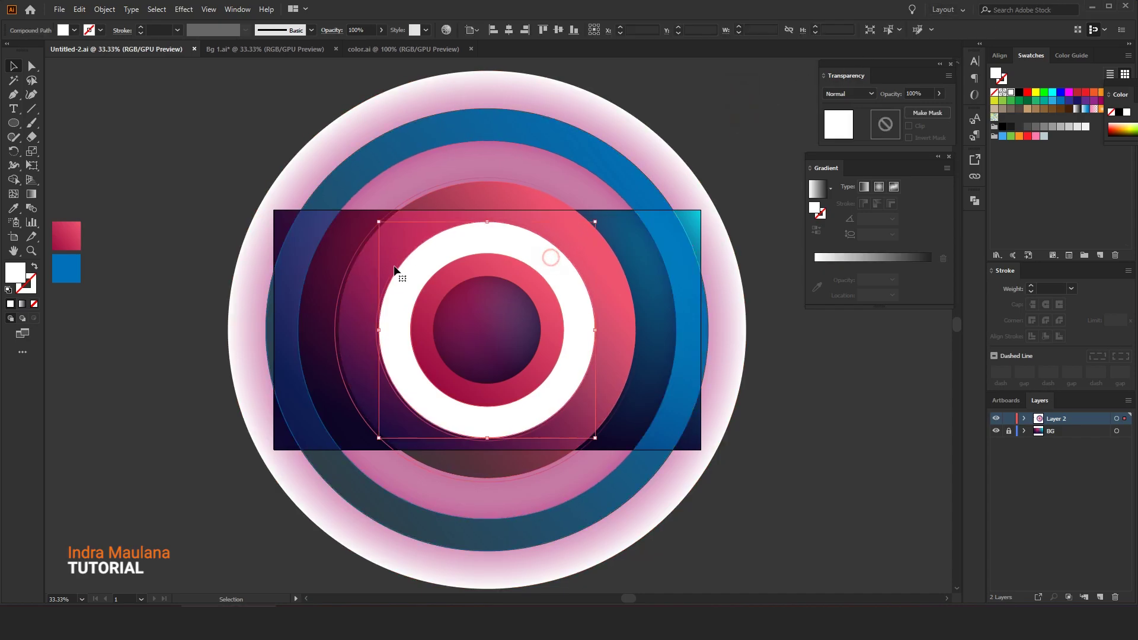
scroll(355, 255, left, 2)
scroll(338, 445, up, 1)
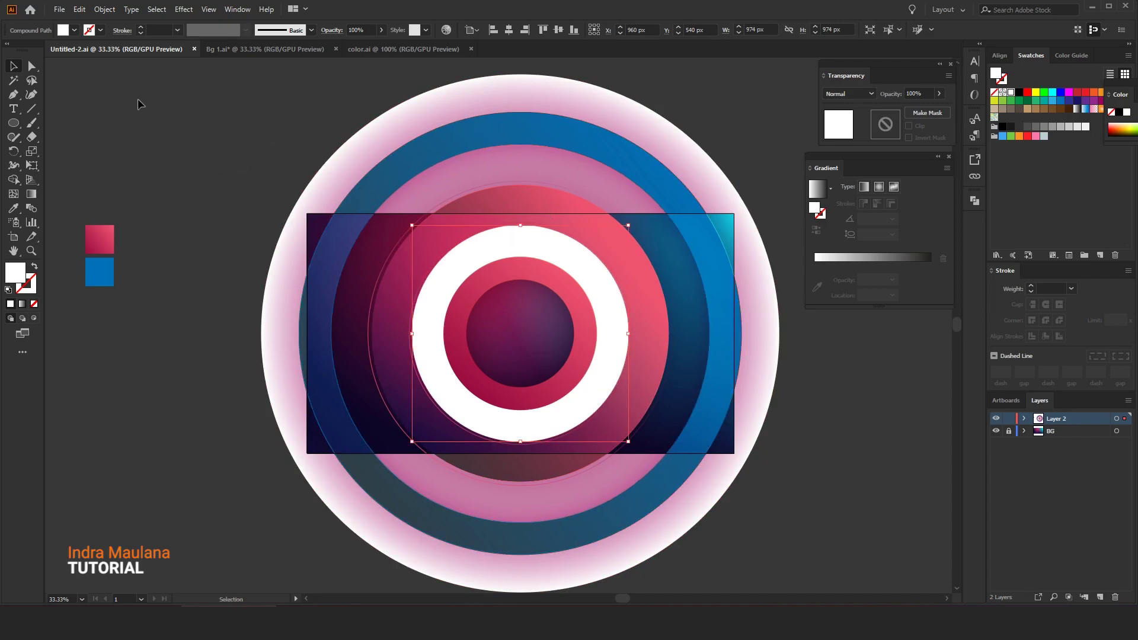
click(75, 31)
click(9, 104)
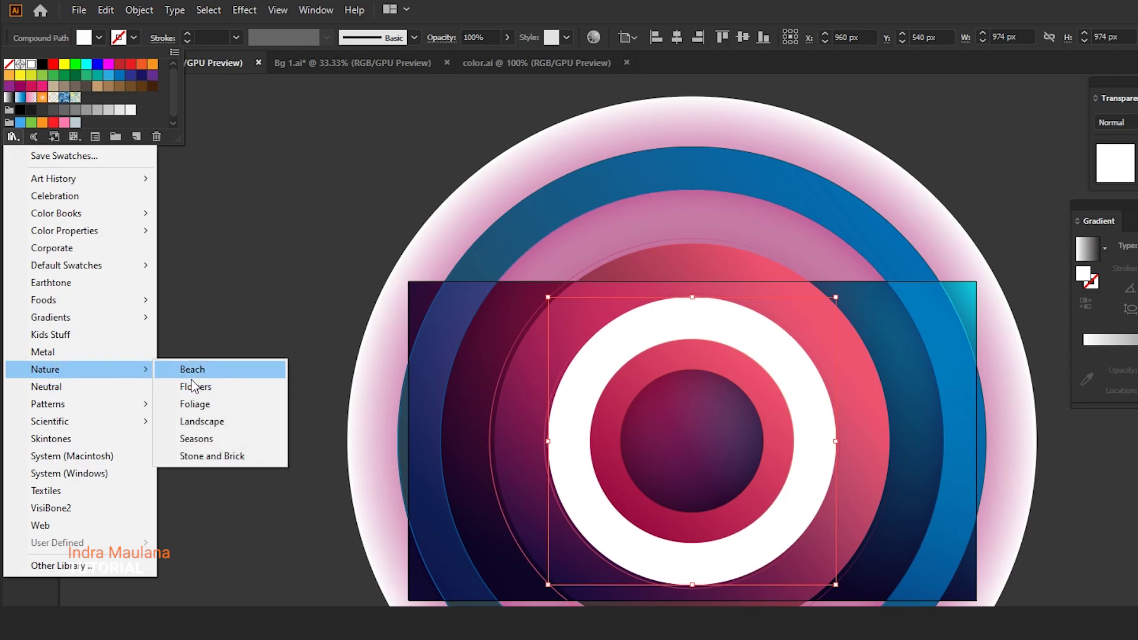
mouse_move(107, 405)
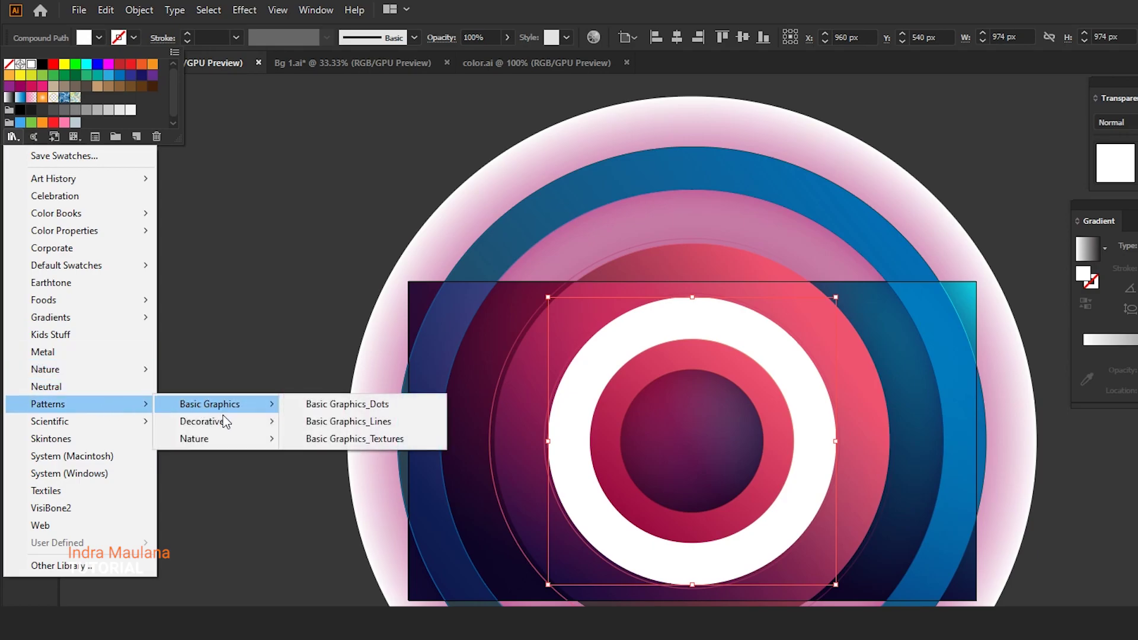
mouse_move(236, 408)
click(338, 404)
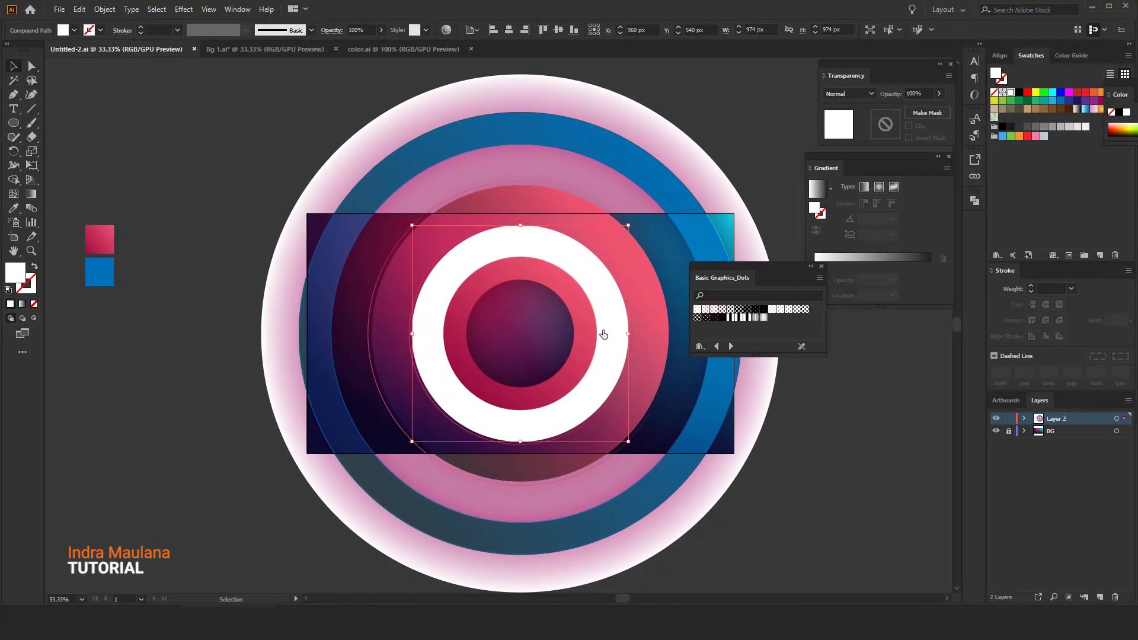
Step: Fill the white ring with a sparser black dot pattern from the Basic Graphics_Dots library
scroll(659, 363, up, 1)
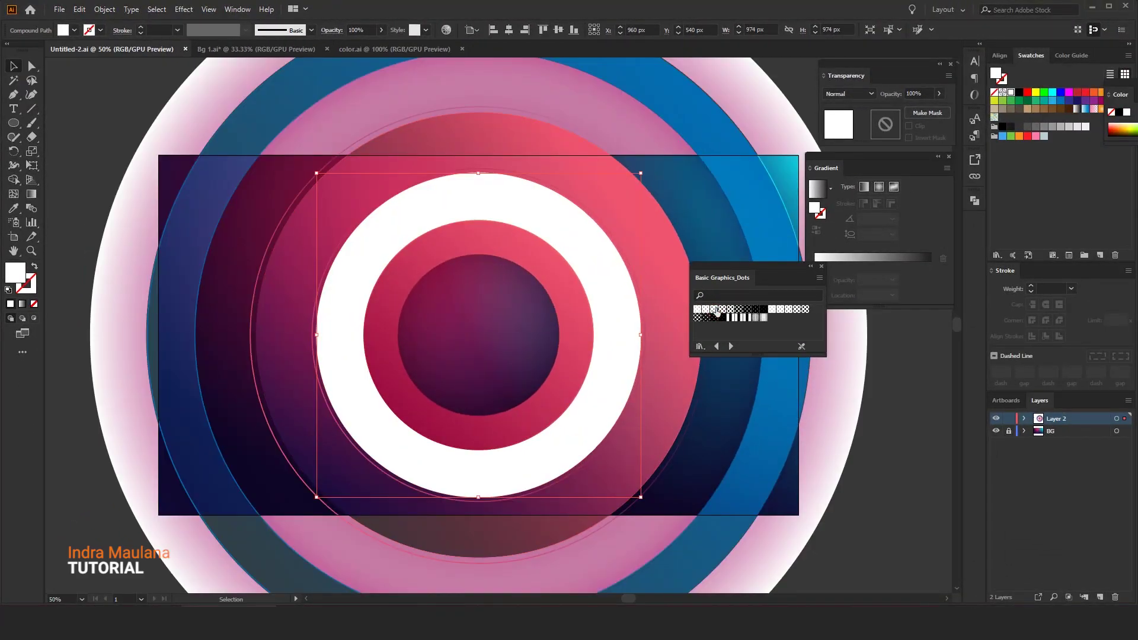
click(782, 339)
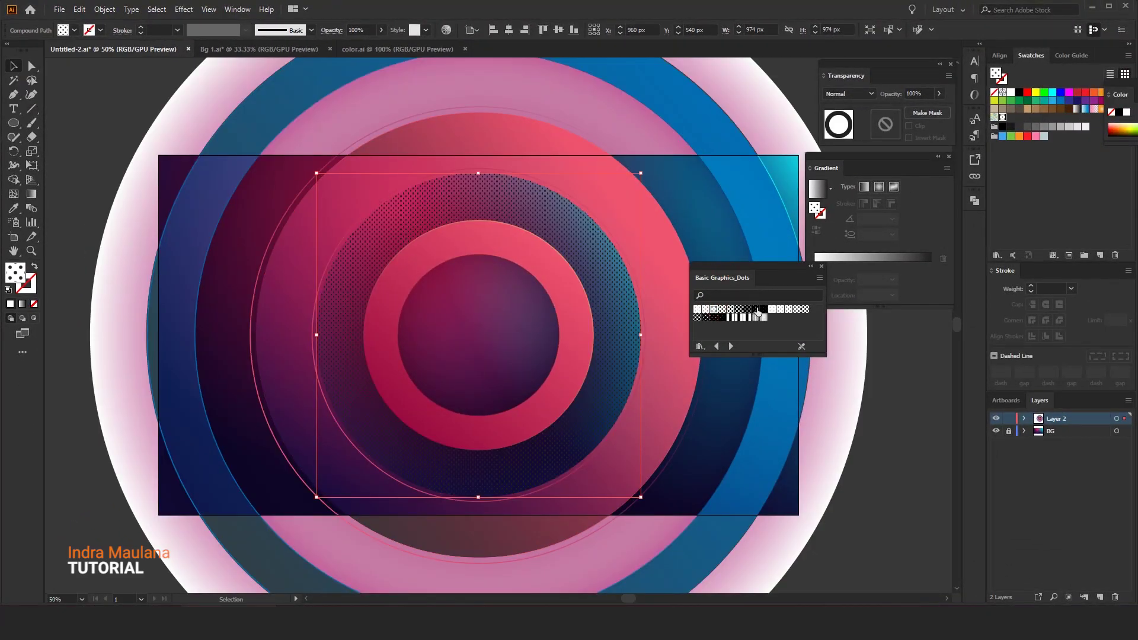
click(789, 311)
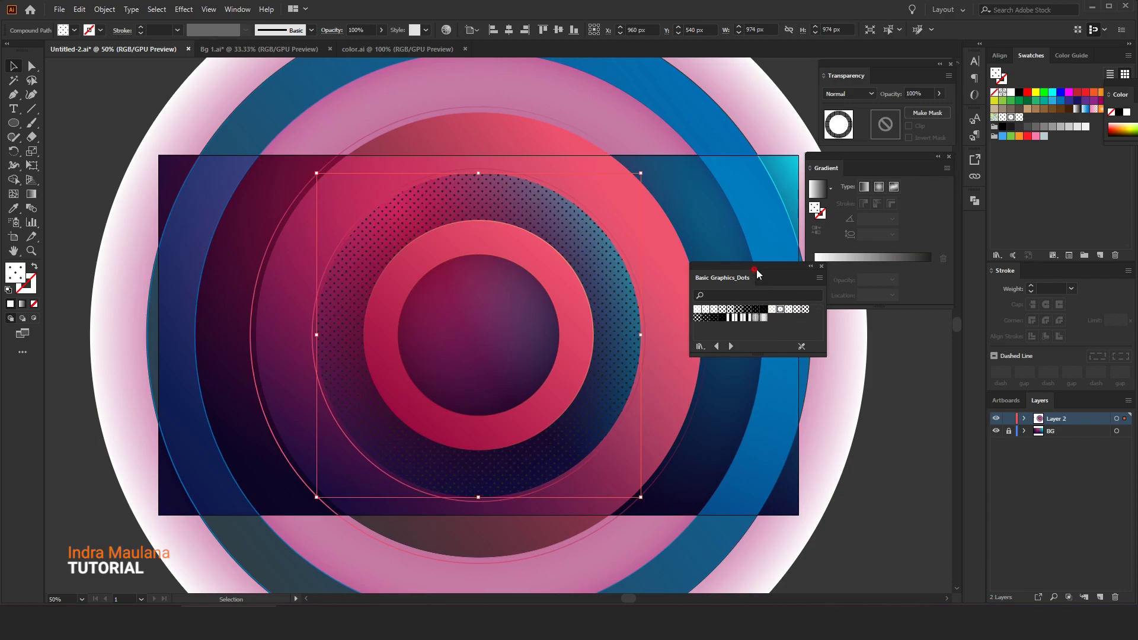
Step: Recolor the dot pattern on the 974 px ring to white (FFFFFF), docking the Basic Graphics_Dots library below the gradient settings
drag(774, 265, 894, 312)
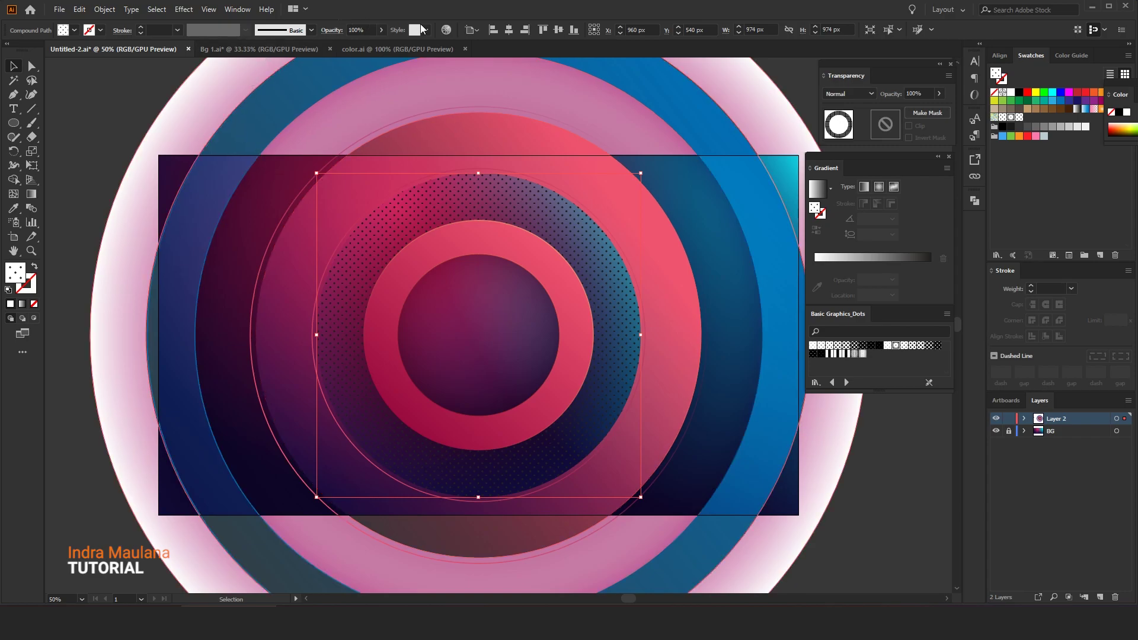
click(445, 30)
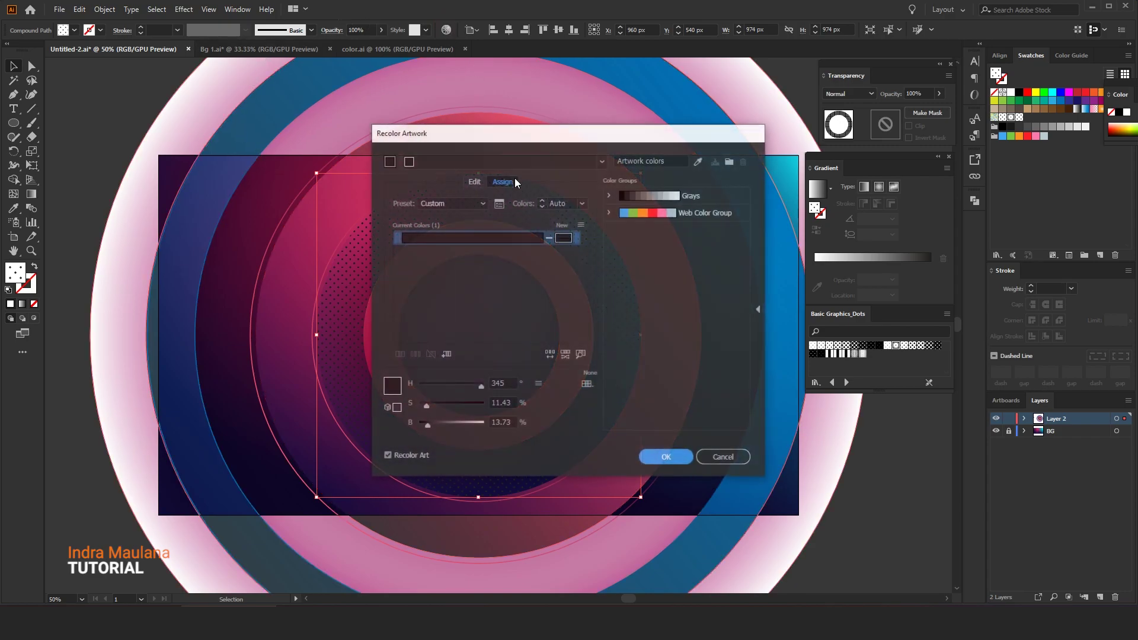
double_click(559, 239)
click(641, 236)
click(603, 222)
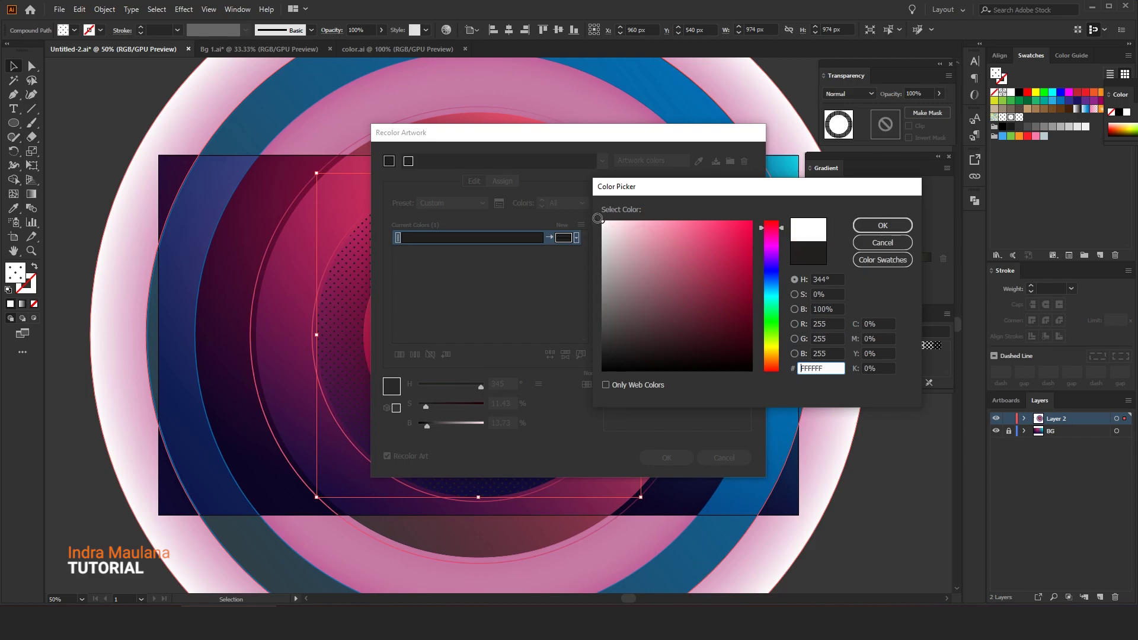
click(882, 225)
click(666, 458)
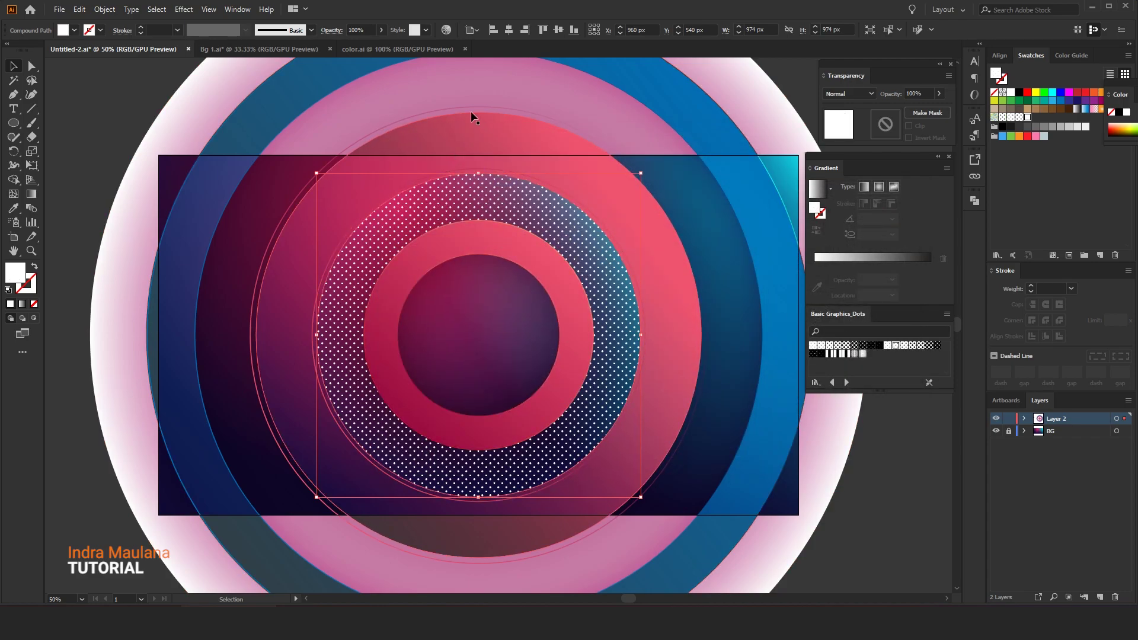
Step: Copy the white-dotted 974 px ring, create an opacity mask on it and paste the copy in front inside the mask
click(79, 9)
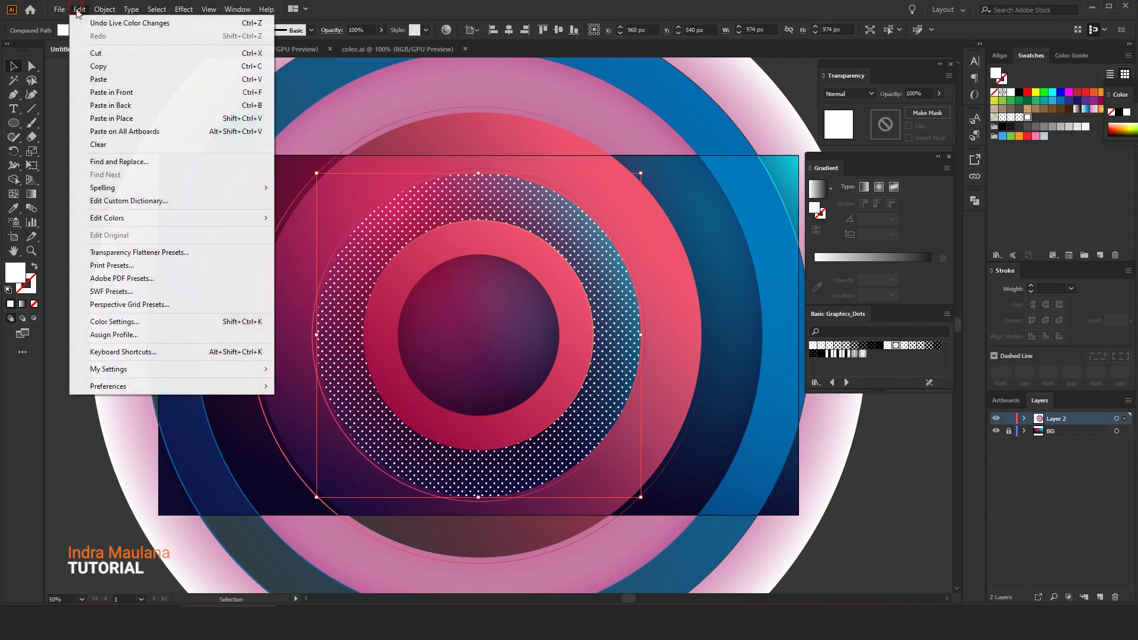
click(146, 67)
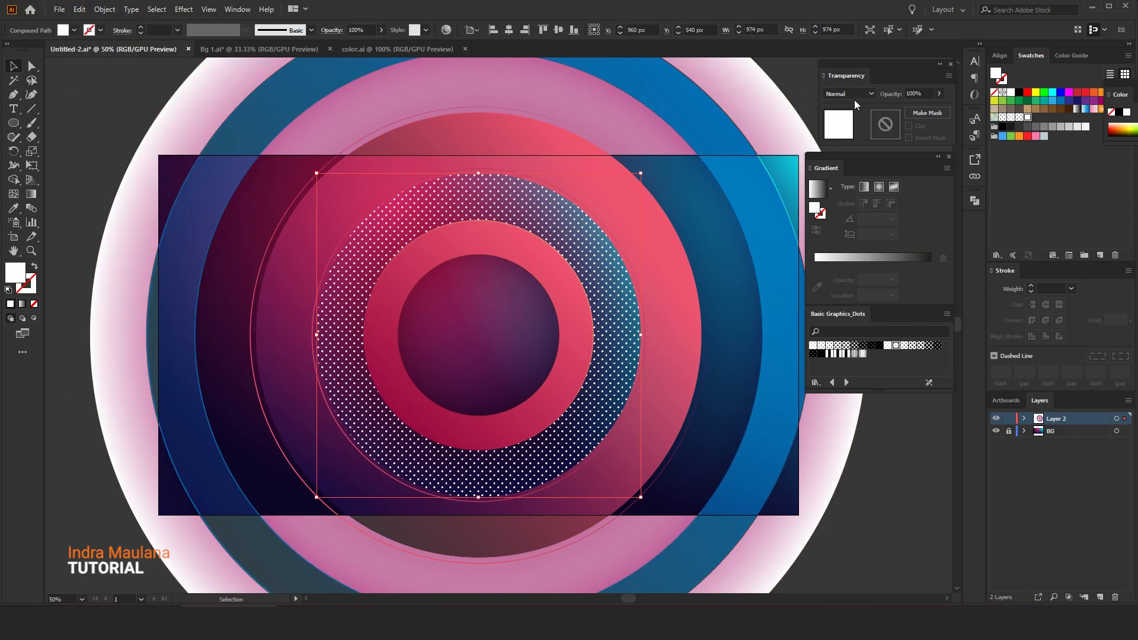
click(881, 126)
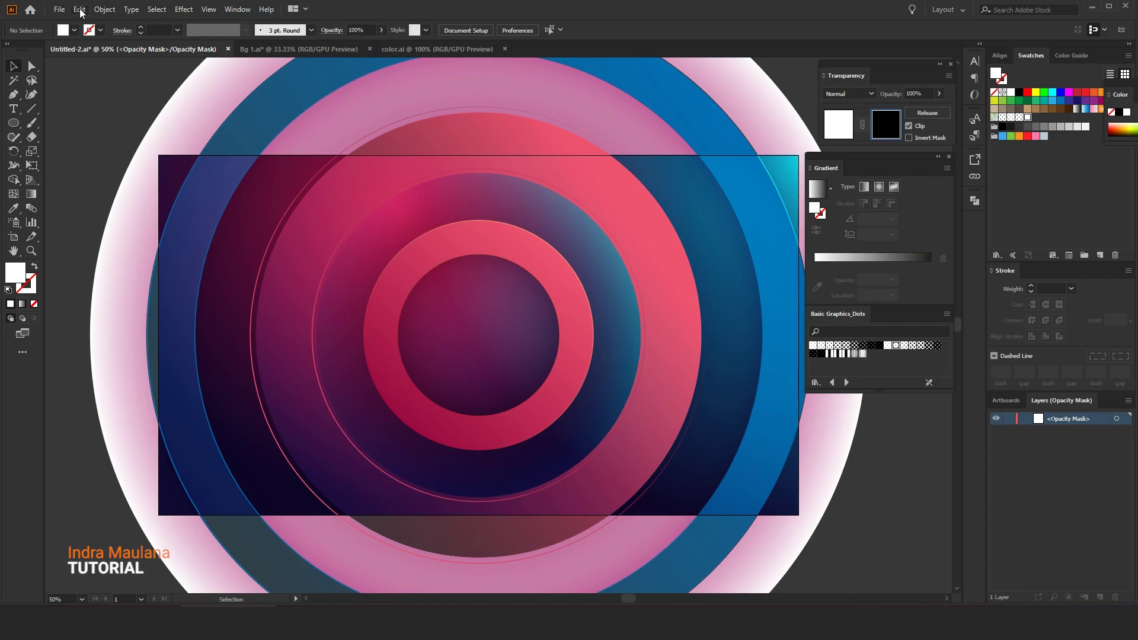
click(80, 10)
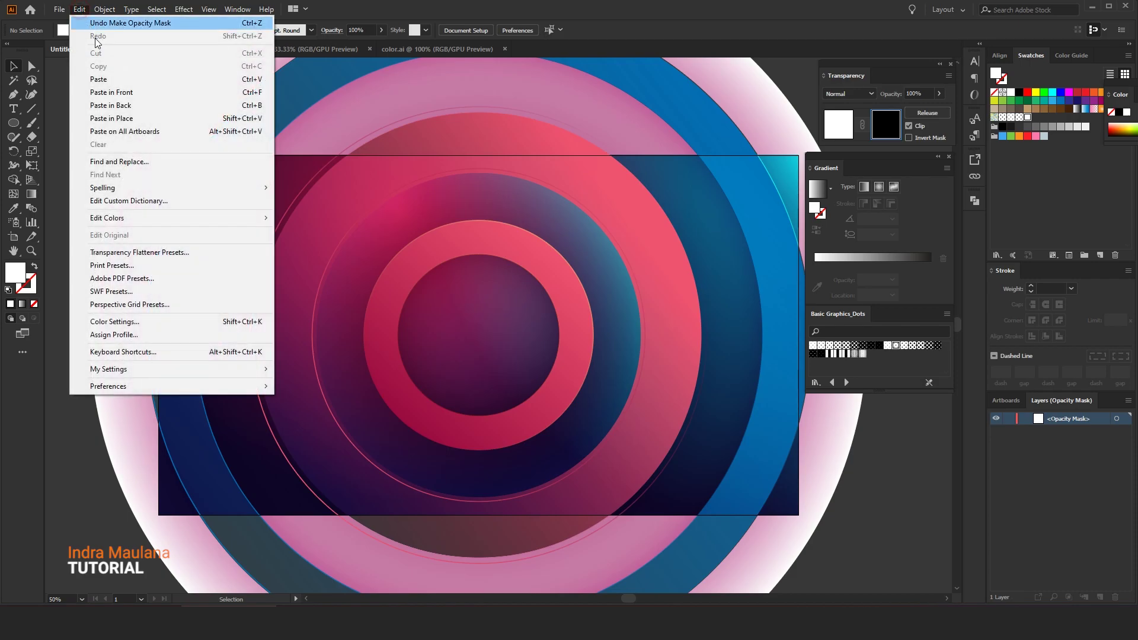
click(182, 94)
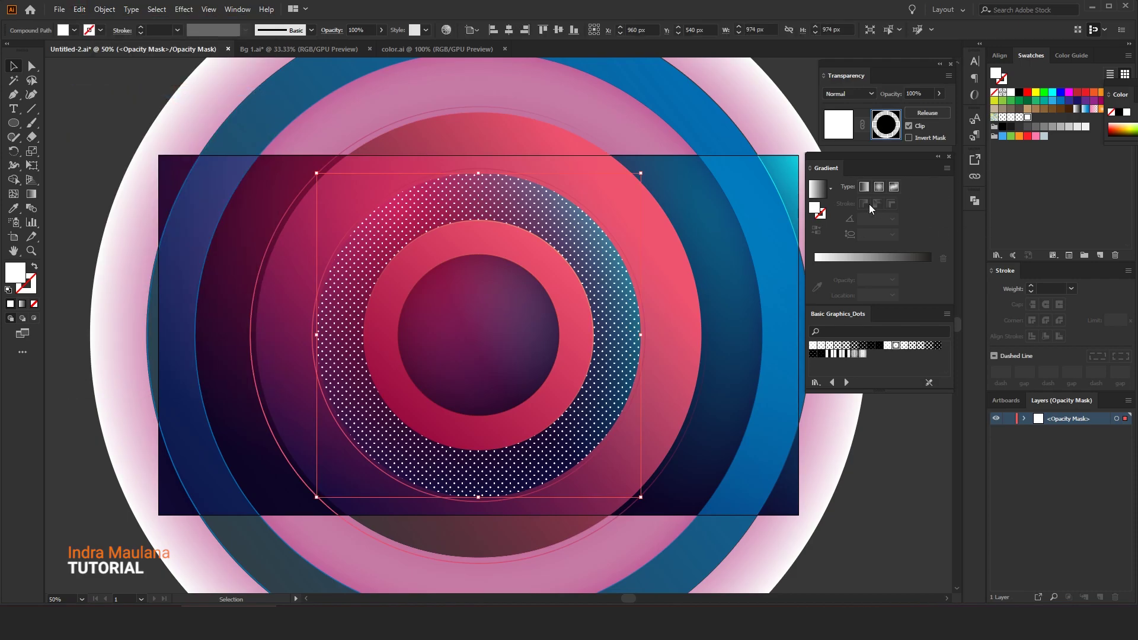
Step: Fill the ring inside the mask with a white-to-dark linear gradient running upward from its lower edge at about 91°
click(850, 257)
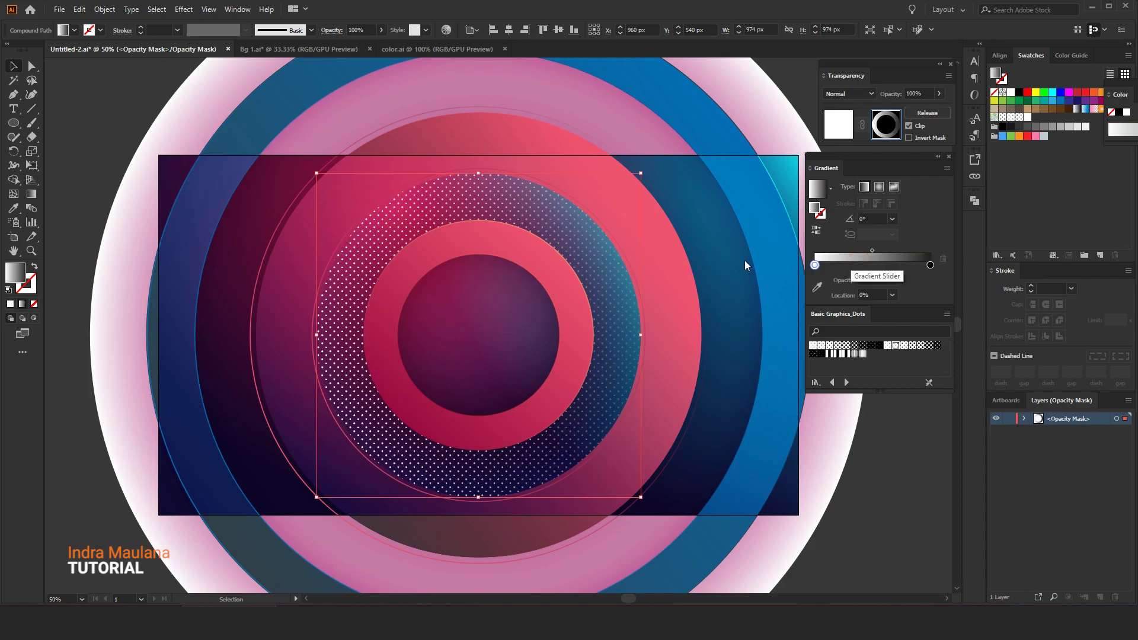
click(32, 194)
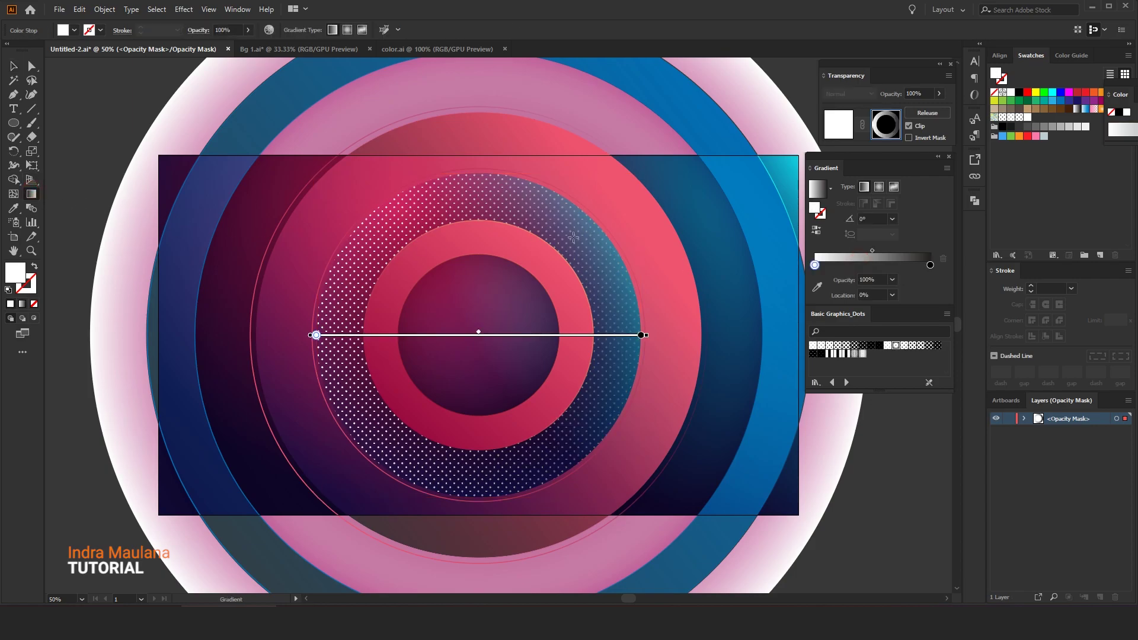
drag(479, 486, 486, 320)
drag(475, 494, 475, 235)
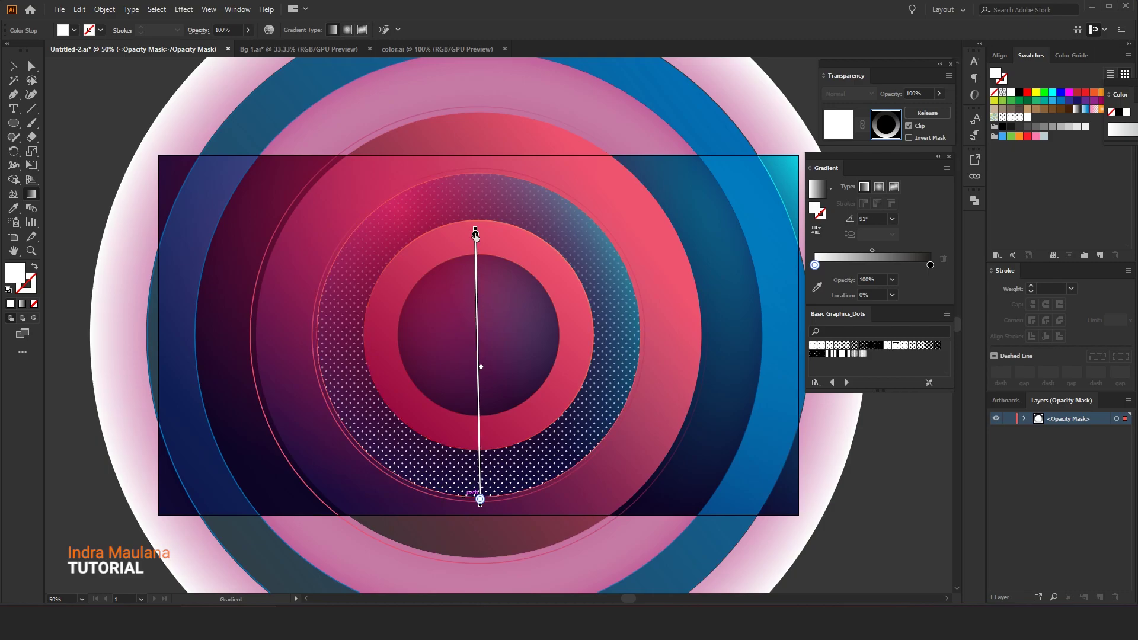
Step: Switch the mask gradient's dark end stop to RGB pure black (000000)
double_click(930, 266)
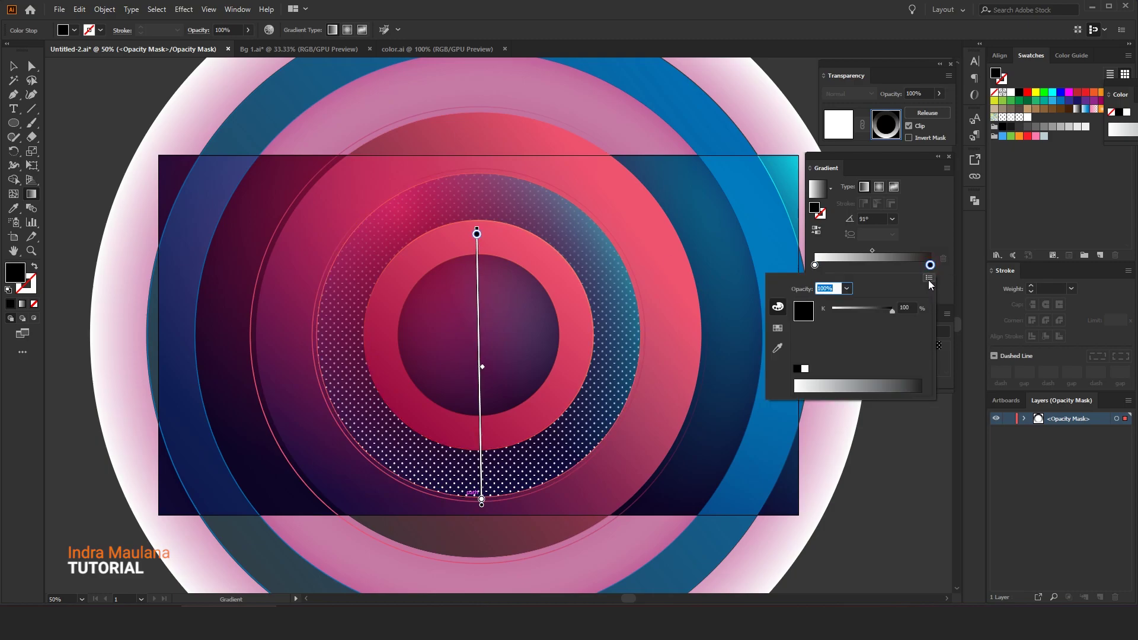
click(929, 278)
click(948, 291)
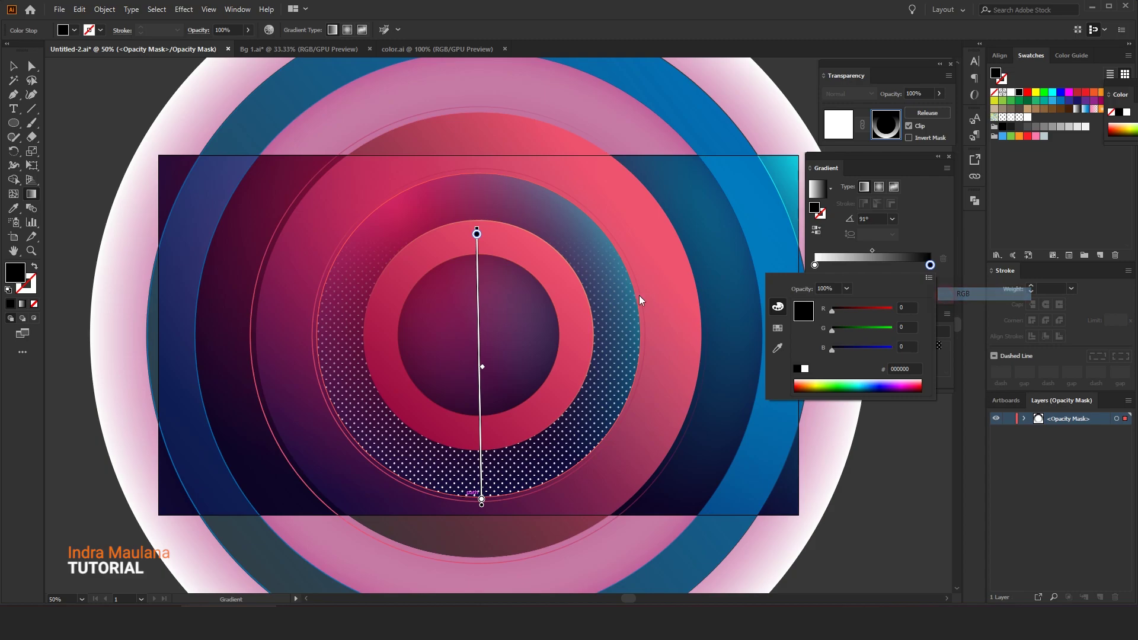
click(477, 235)
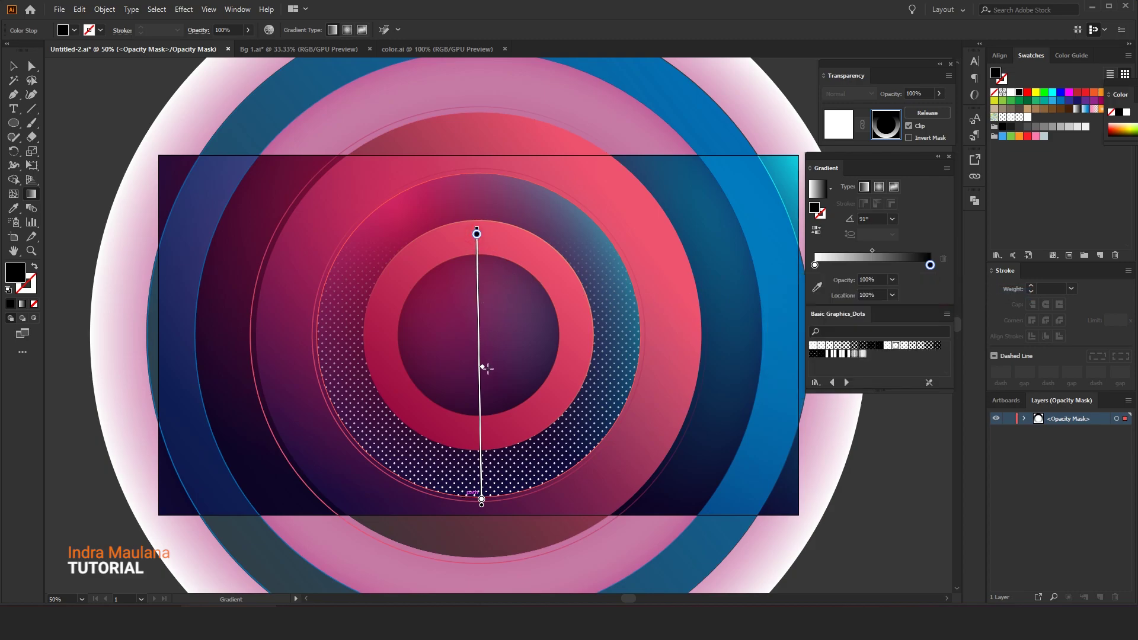
Step: Return from the opacity mask to the artwork, set the dotted 974 px ring's blending mode to Overlay and deselect it
click(13, 66)
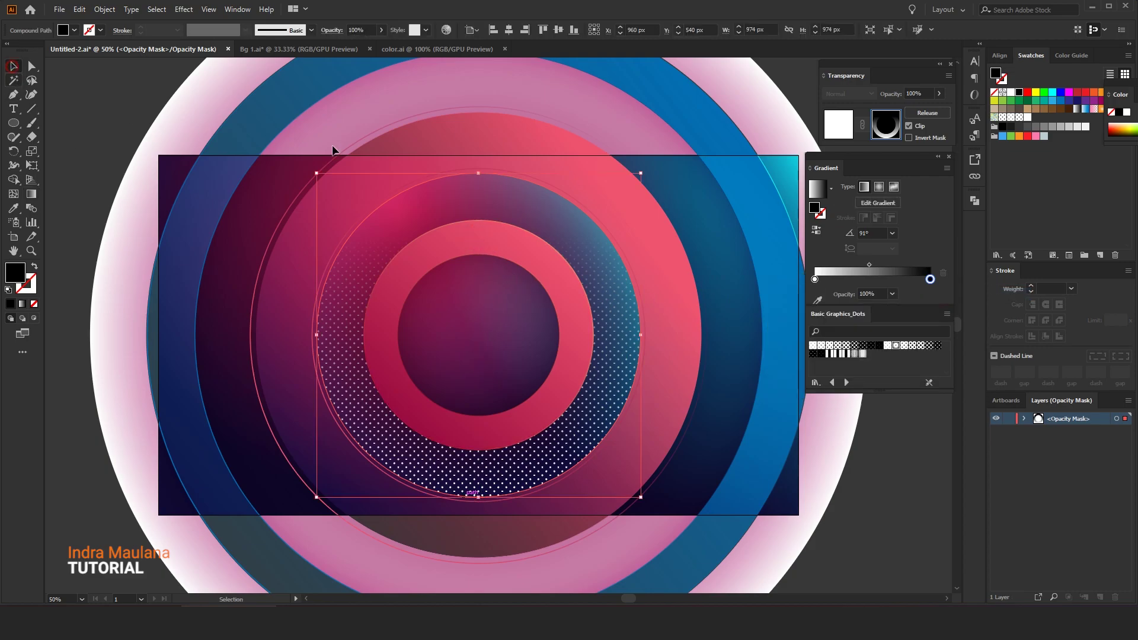
click(834, 126)
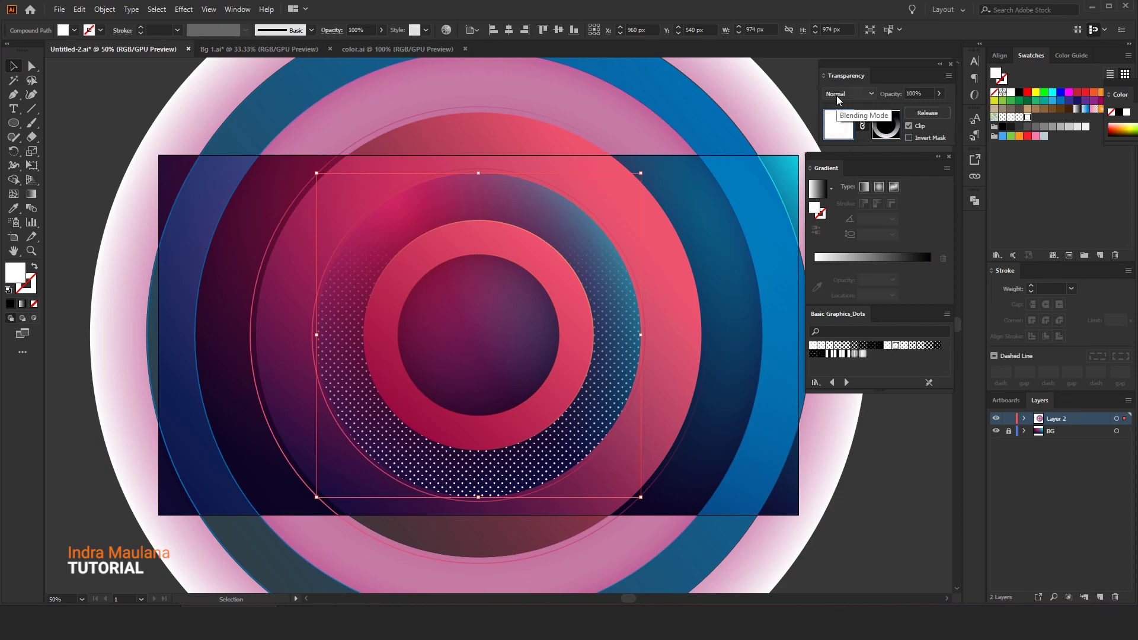
click(847, 94)
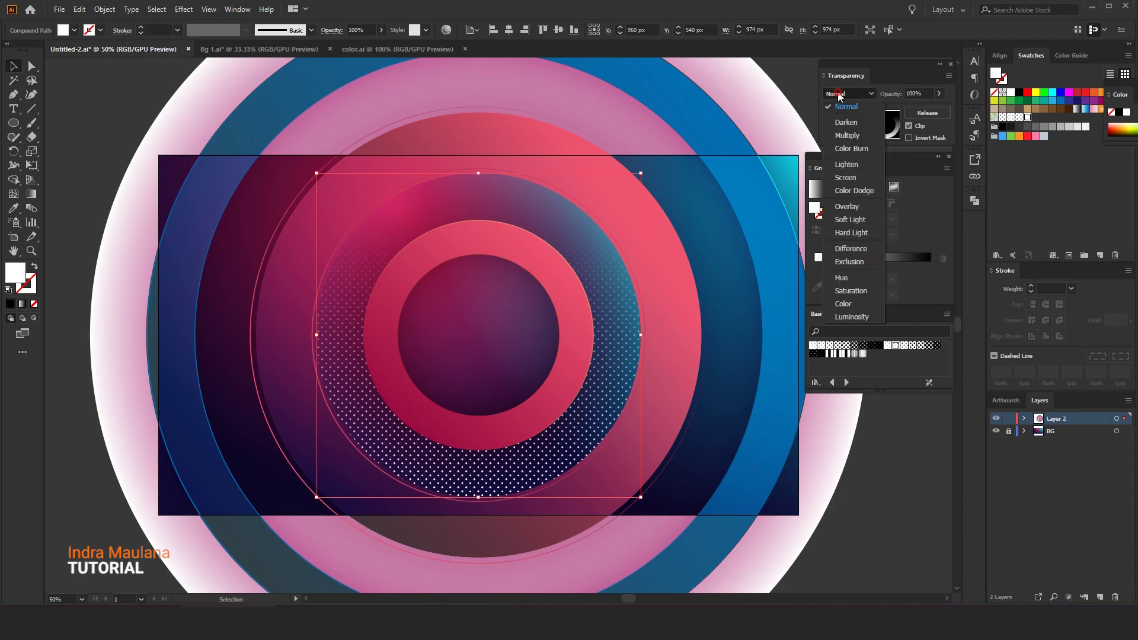
click(846, 206)
click(869, 533)
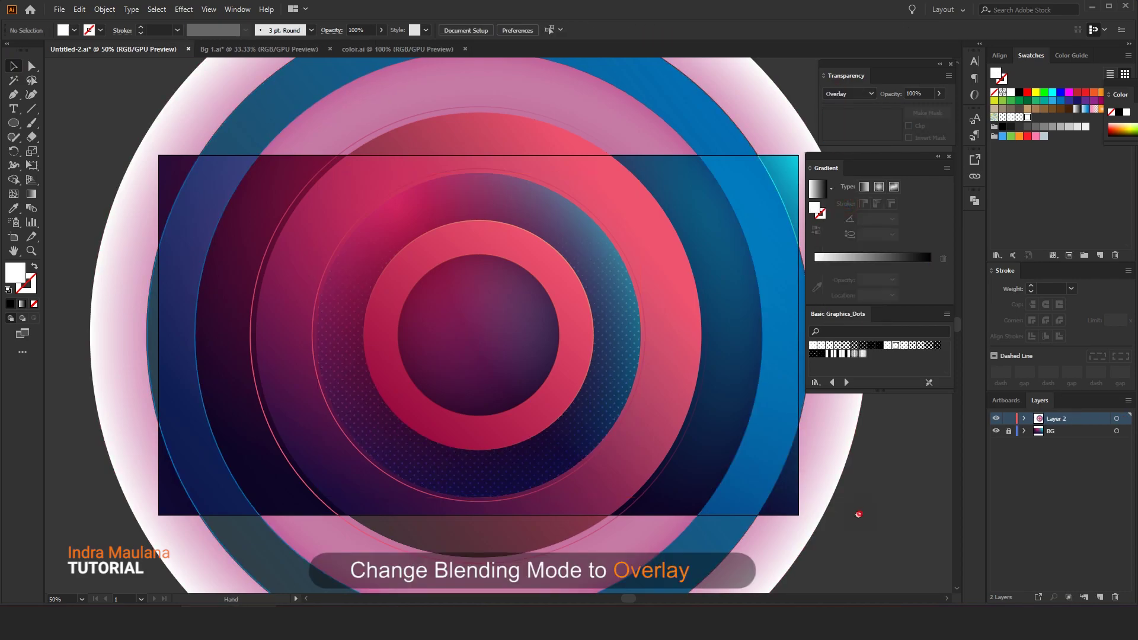
Step: Duplicate the 1336 px pink ring in place, in front of the original, and fill the copy with the white dot pattern swatch
click(732, 307)
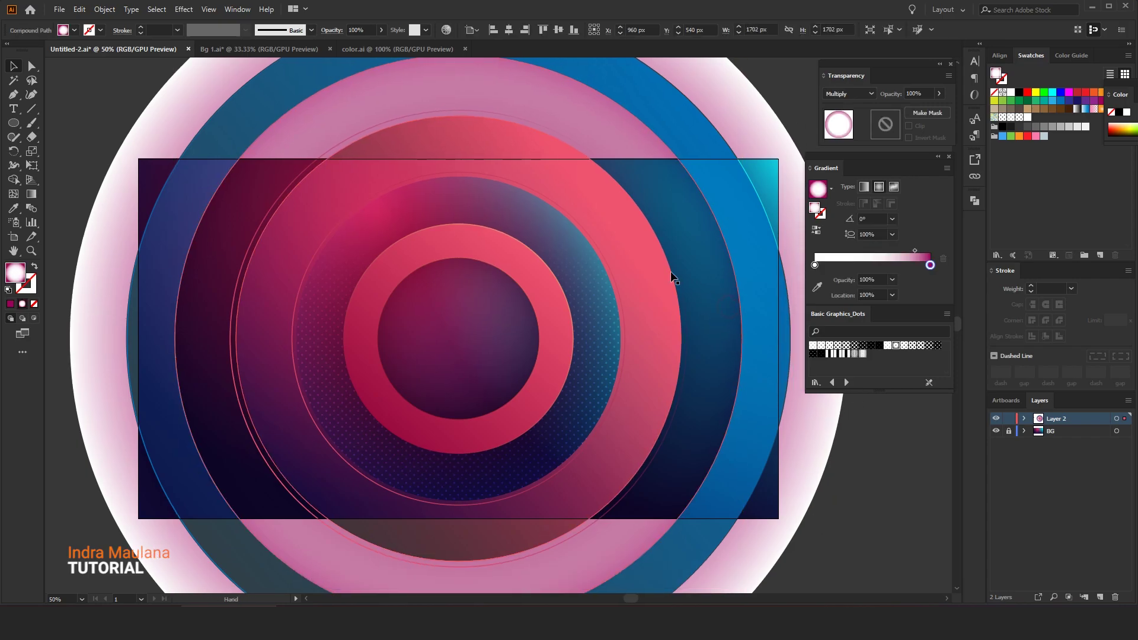
click(627, 231)
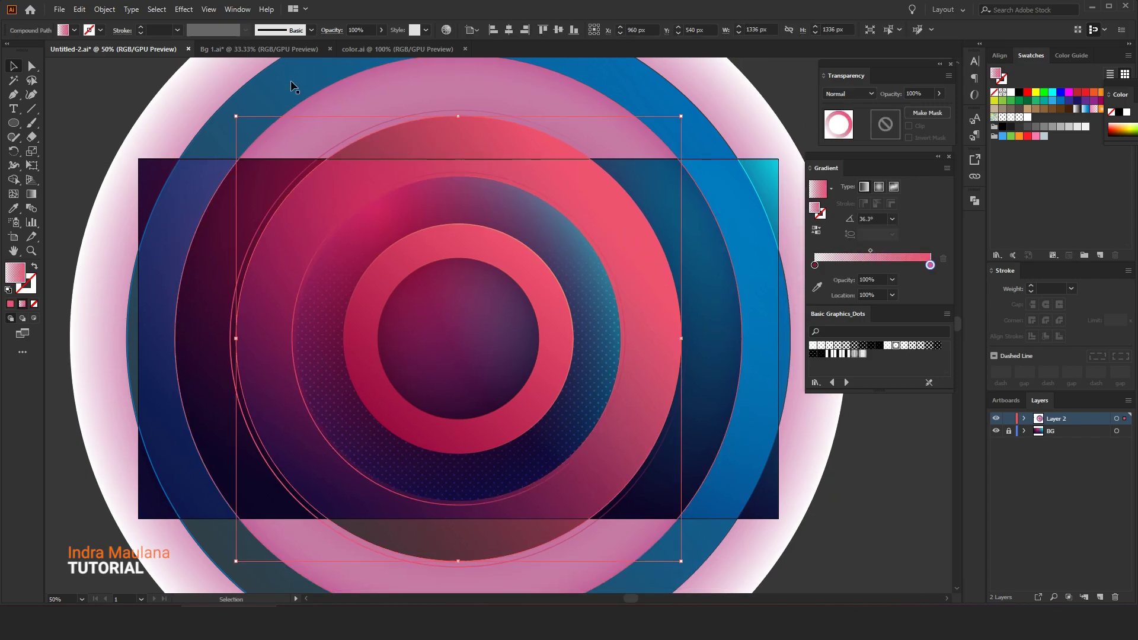
click(78, 9)
click(98, 71)
click(79, 9)
click(115, 93)
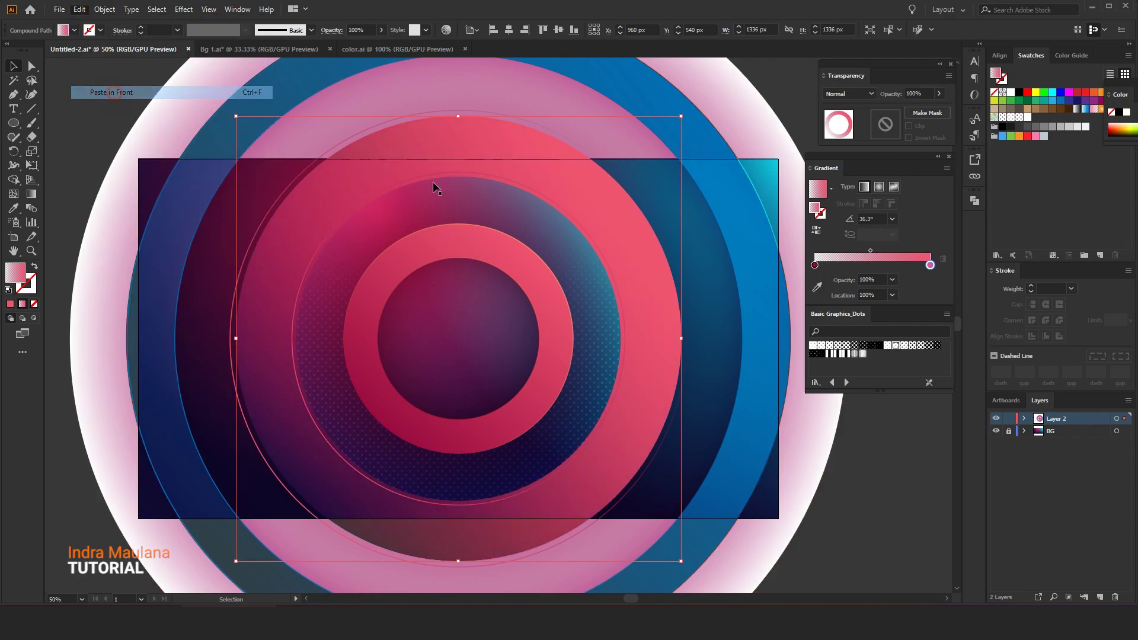
click(1029, 118)
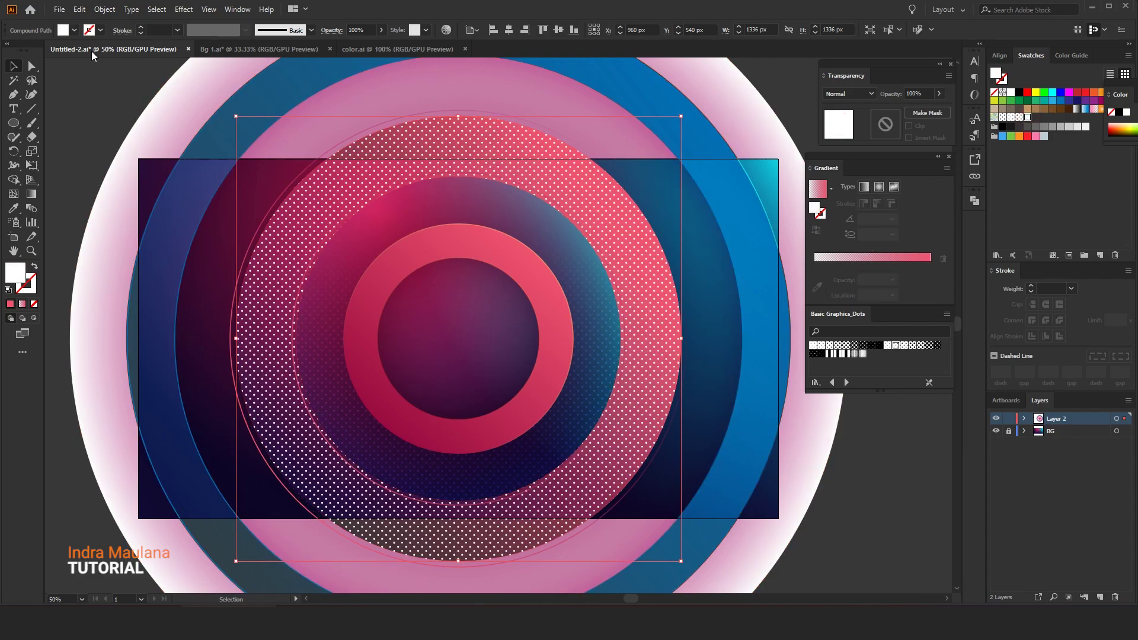
Step: Copy the white-dotted 1336 px ring, create an opacity mask on it and paste the copy in front inside the mask
click(80, 10)
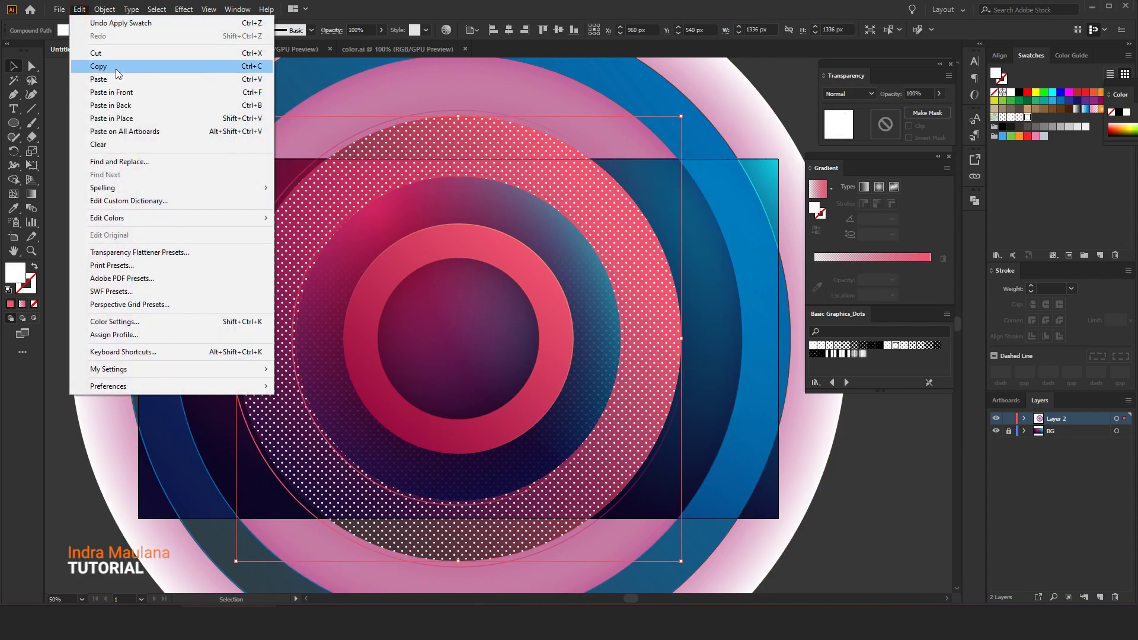
click(116, 69)
double_click(885, 124)
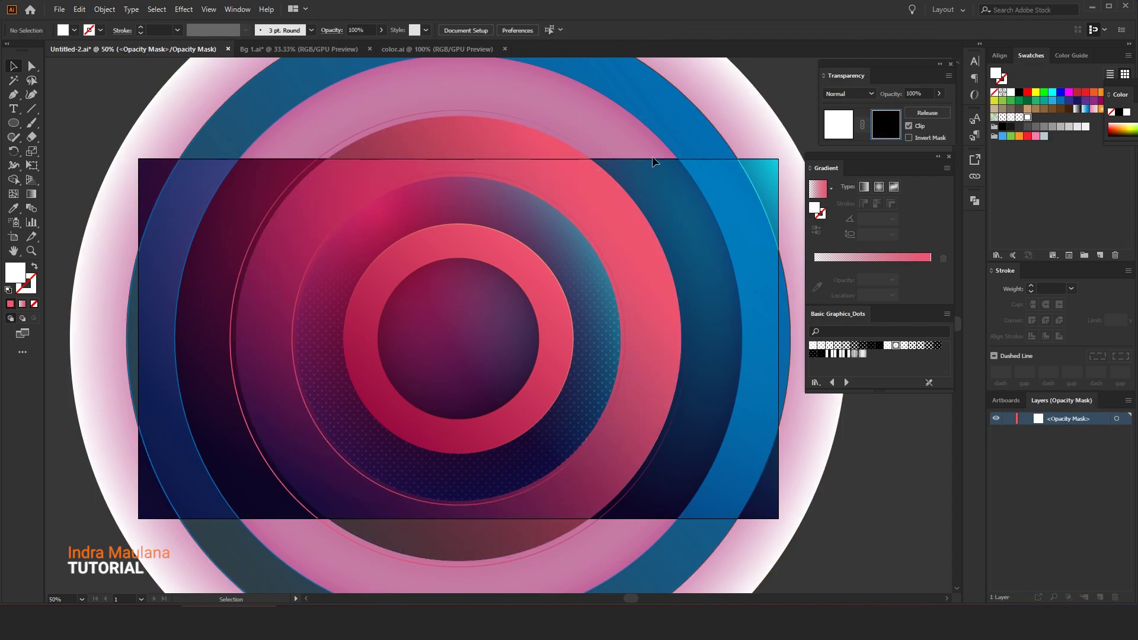
click(79, 9)
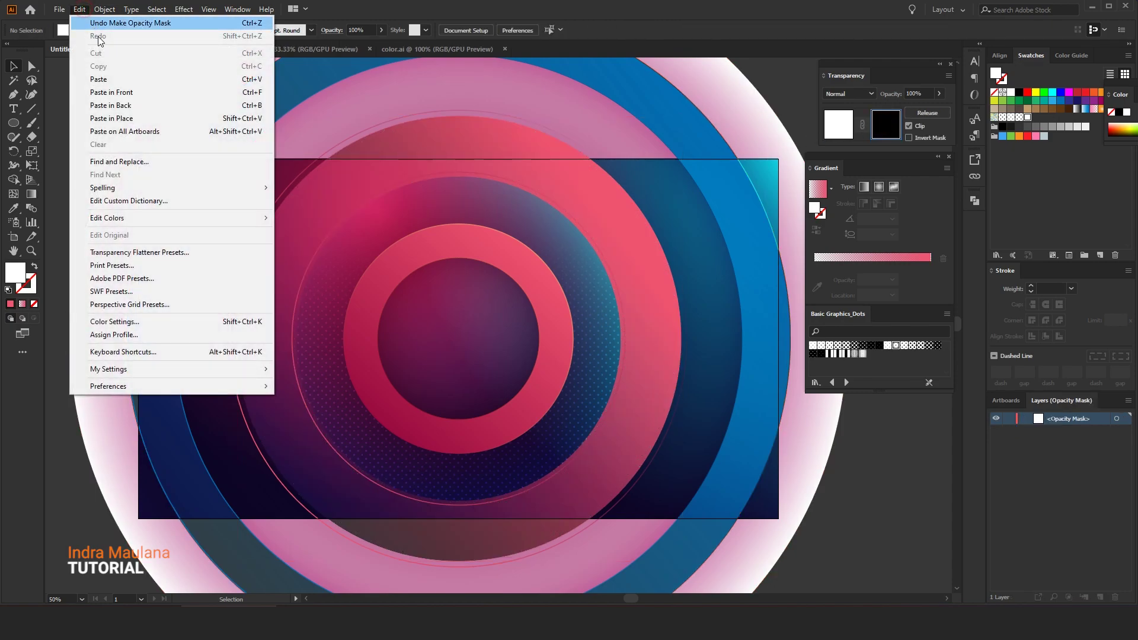
click(112, 96)
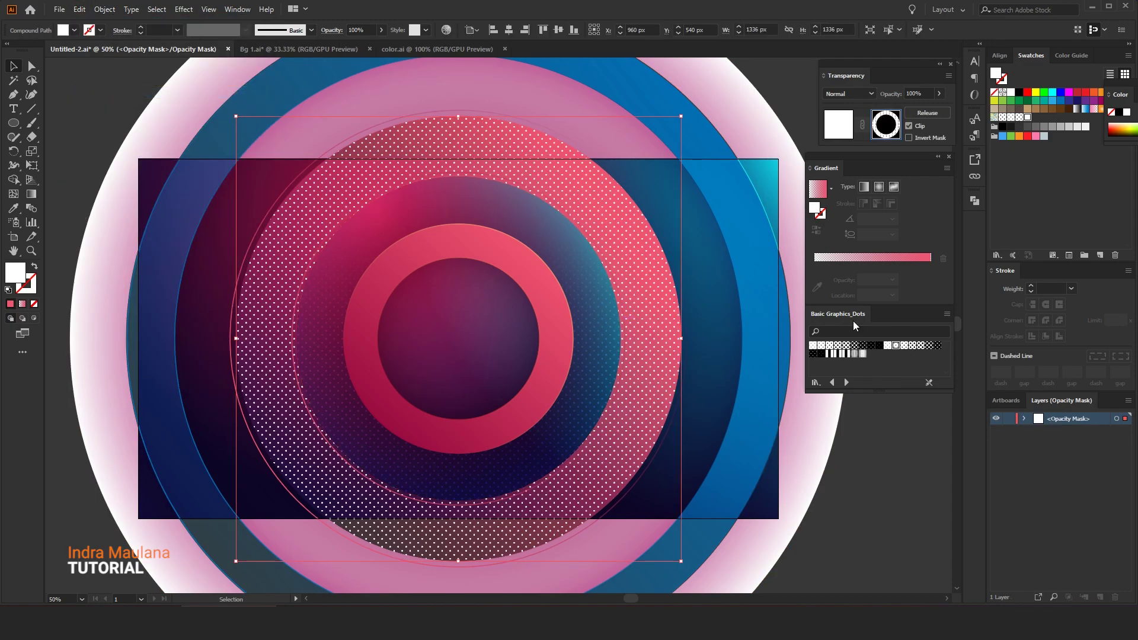
Step: Fill the 1336 px mask ring with the White, Black gradient, running downward from its upper edge at about -92°
click(830, 190)
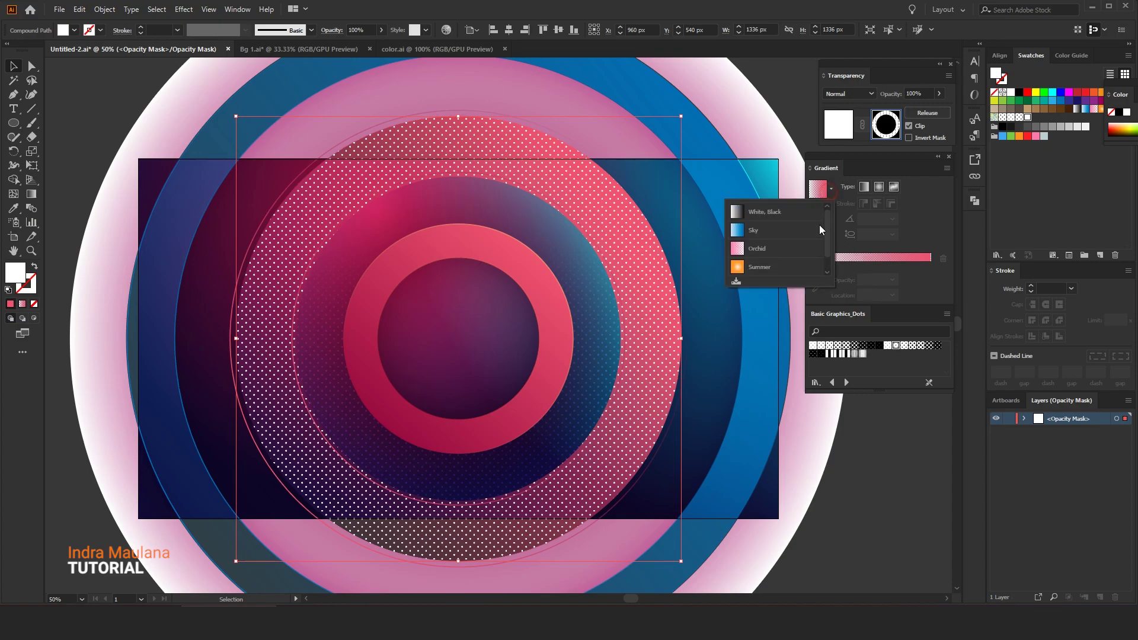
click(774, 212)
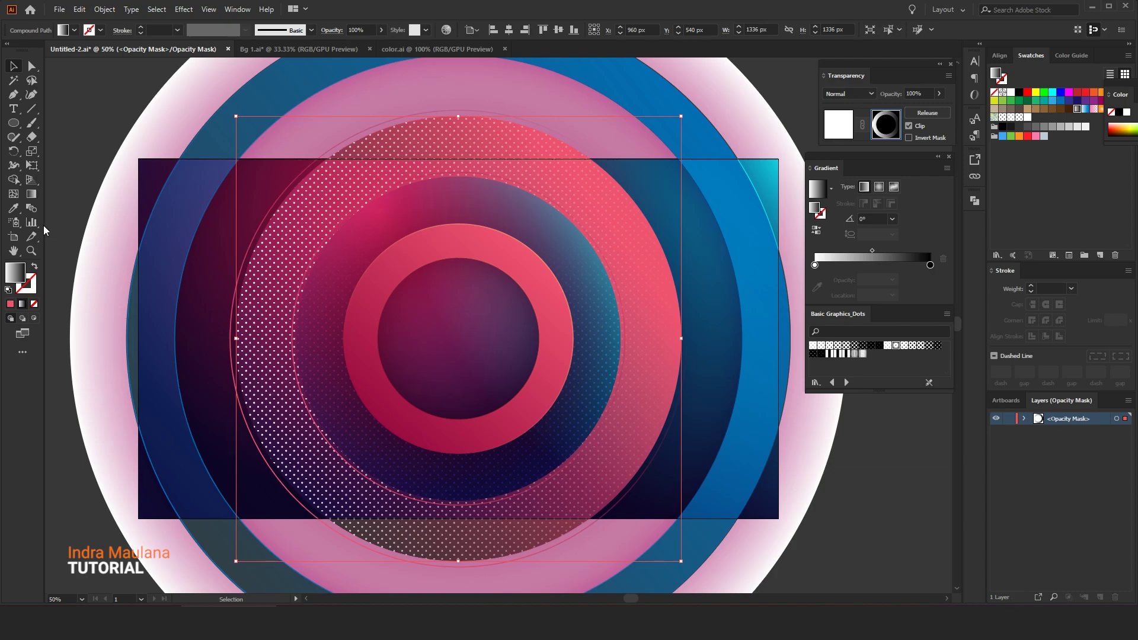
click(31, 194)
drag(479, 135, 477, 392)
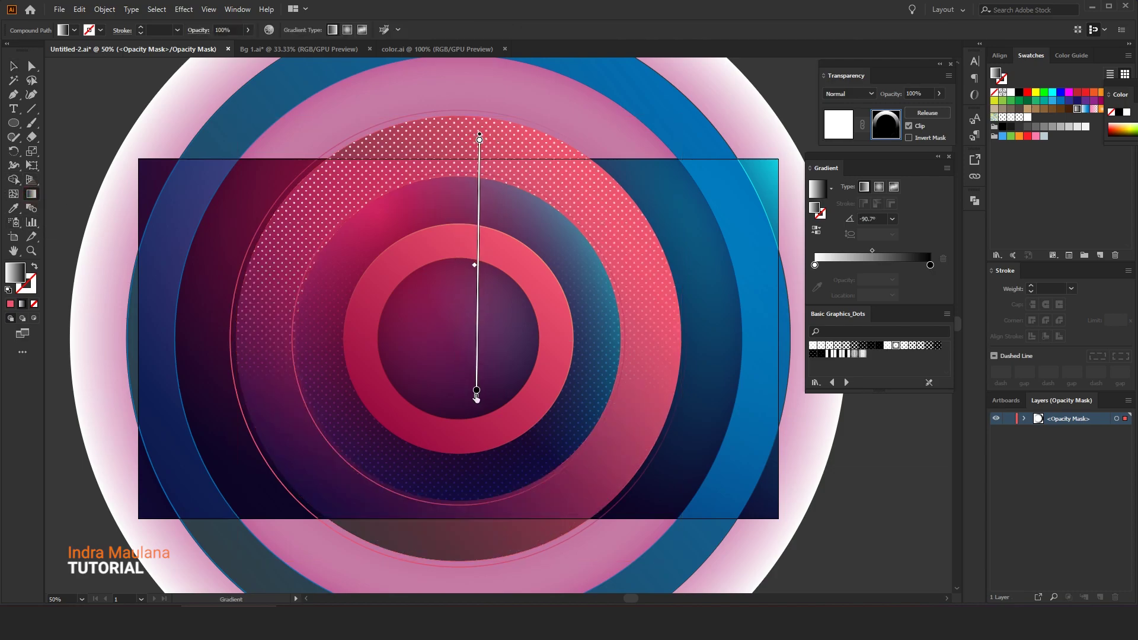
drag(472, 120, 458, 527)
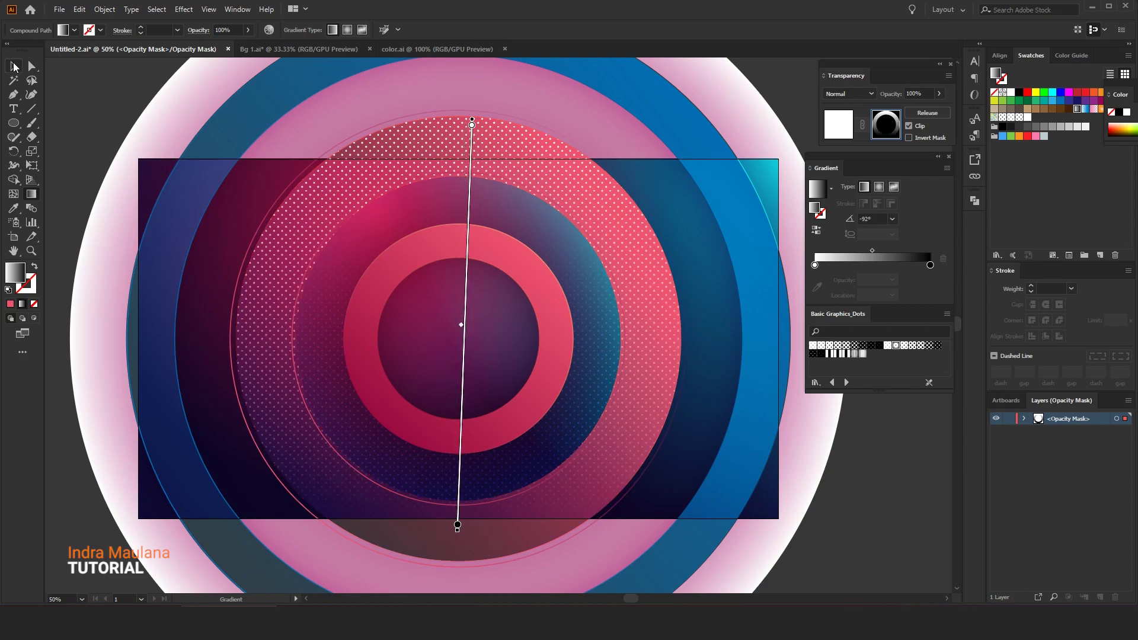
Step: Return from the opacity mask to the artwork, set the dotted 1336 px ring's blending mode to Overlay and deselect it
click(14, 66)
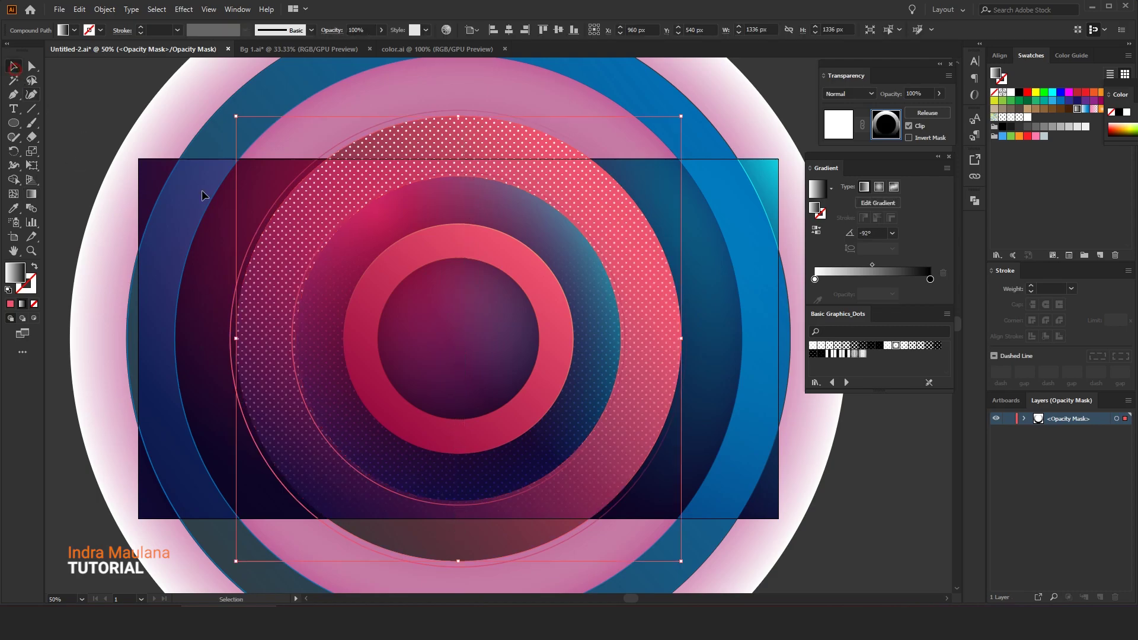
click(845, 136)
click(848, 94)
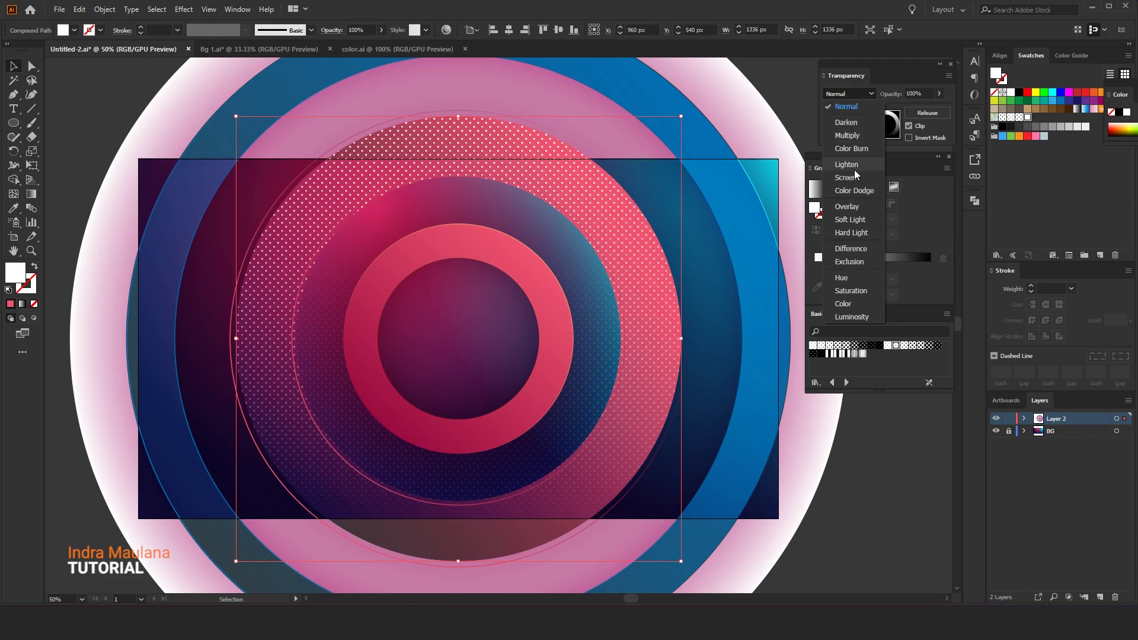
click(847, 206)
scroll(507, 326, down, 1)
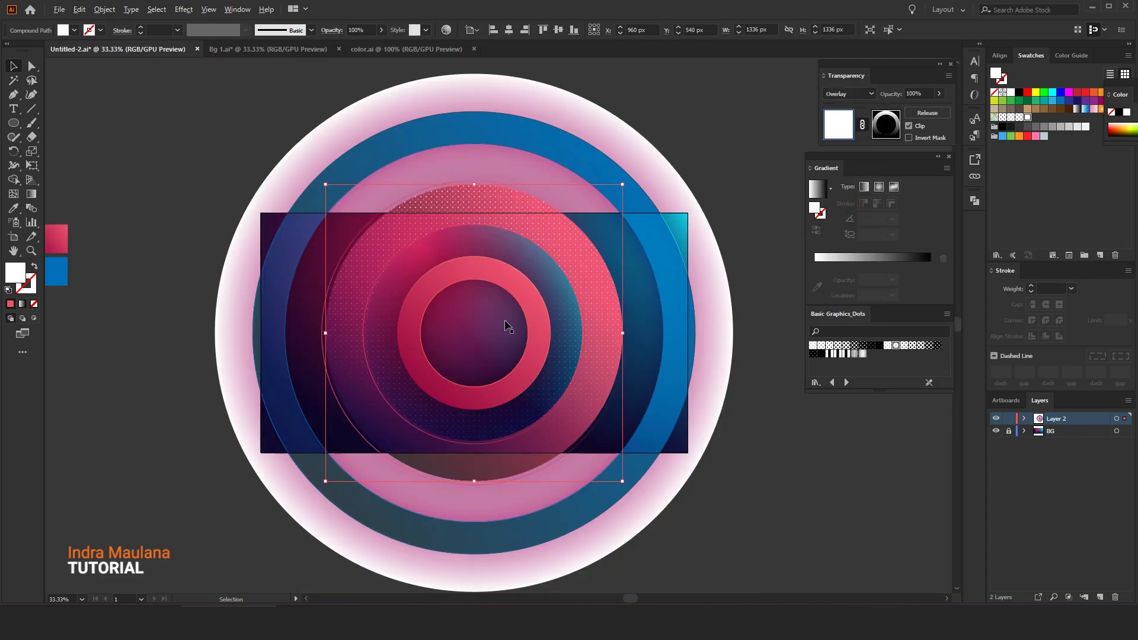
click(738, 454)
scroll(731, 454, up, 1)
drag(723, 411, 759, 426)
drag(759, 477, 734, 498)
scroll(767, 497, down, 1)
scroll(752, 516, down, 1)
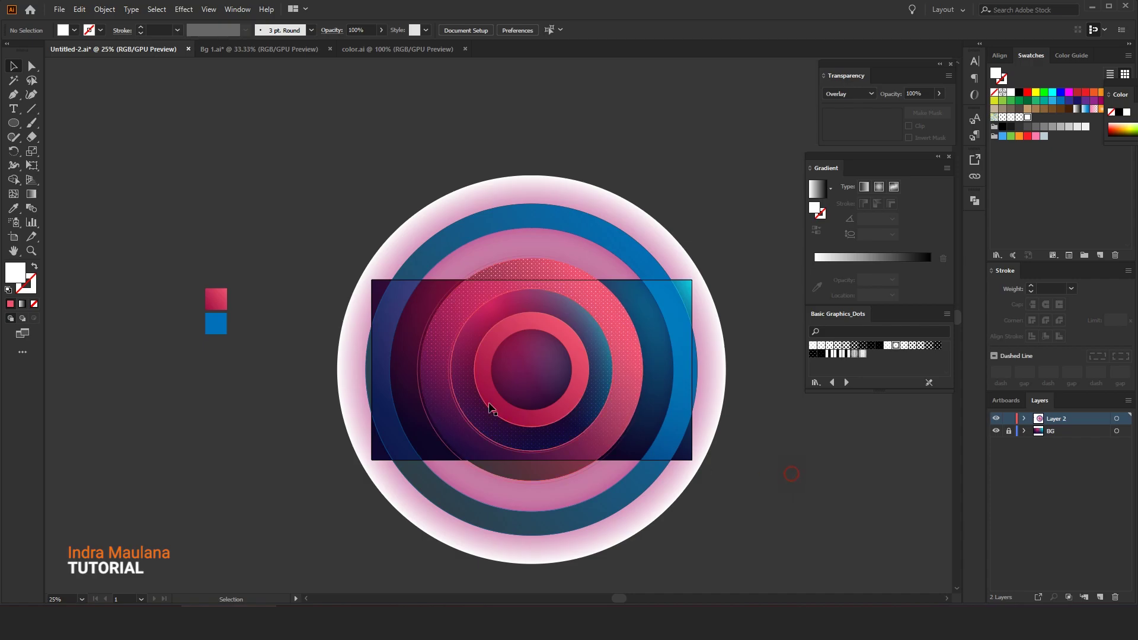
Step: Create a 1920 × 1080 px rectangle centred horizontally and vertically on the artboard, fill it with solid white and deselect it
drag(13, 126, 60, 123)
click(295, 204)
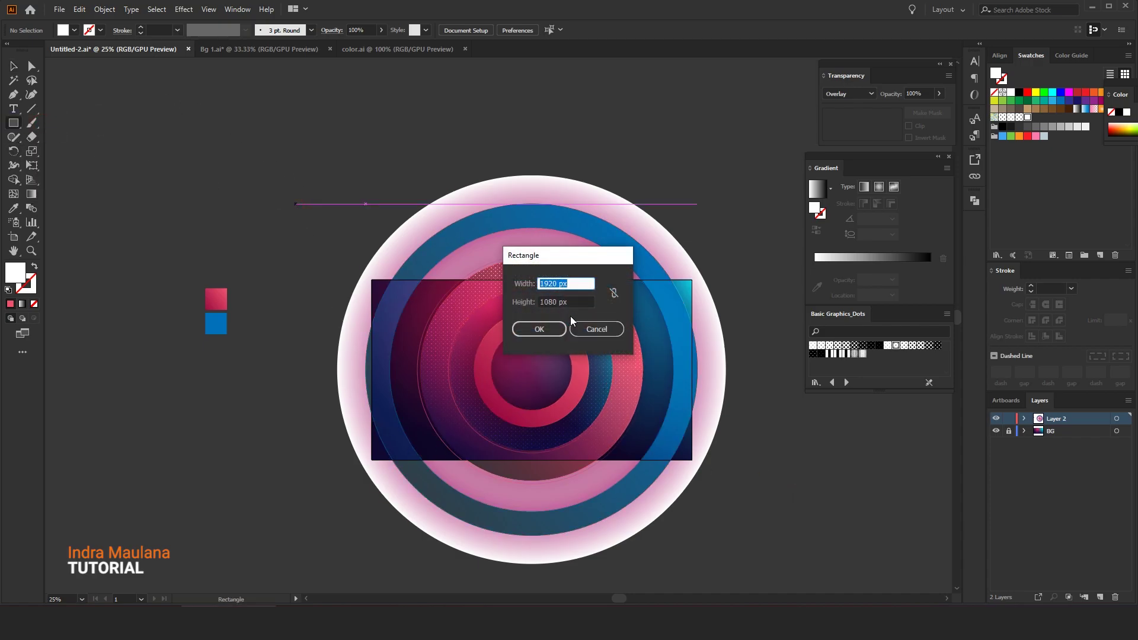
click(539, 328)
key(v)
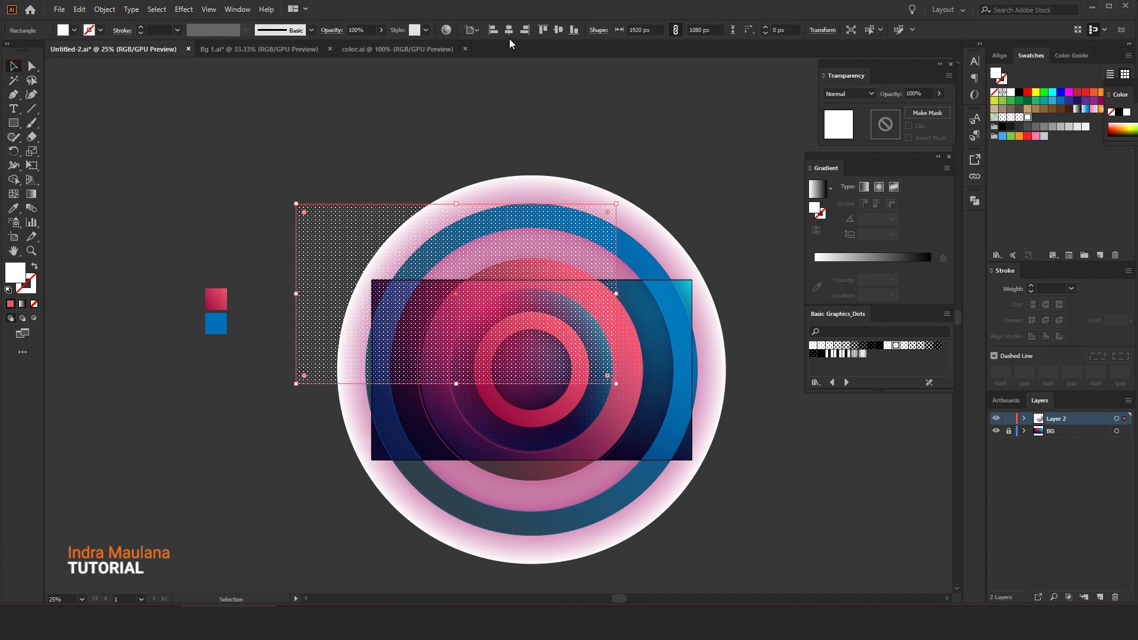
click(509, 30)
click(557, 31)
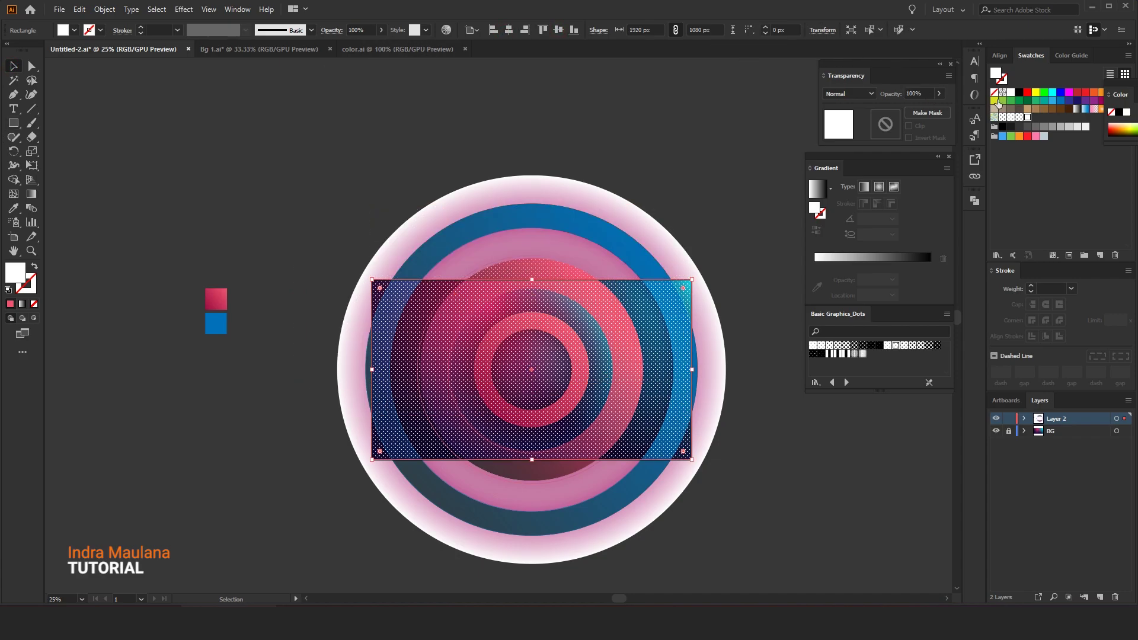
click(1012, 93)
click(637, 122)
Step: Select all the rings together with the white rectangle, clip them to the rectangle with a clipping mask and deselect
scroll(501, 135, down, 3)
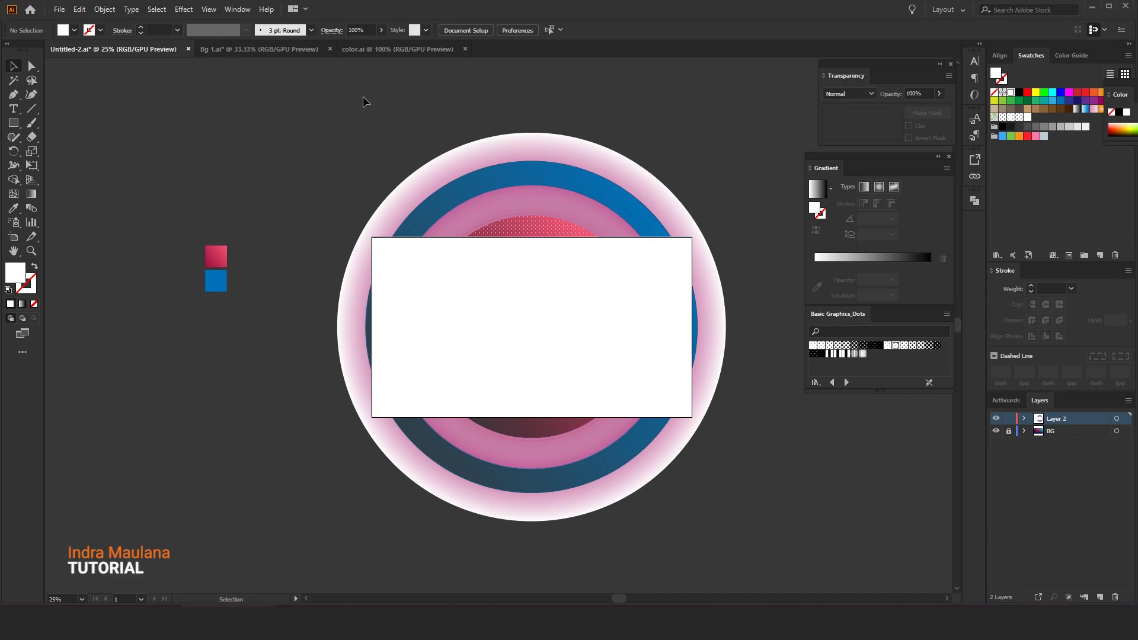
drag(612, 349, 769, 500)
drag(825, 549, 841, 560)
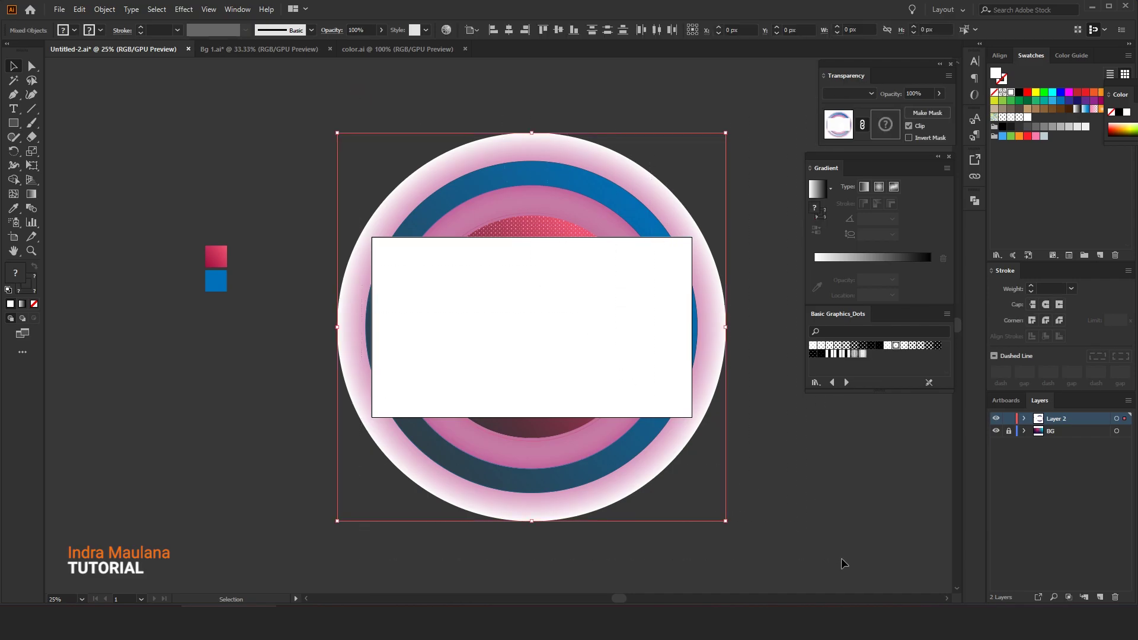
right_click(604, 313)
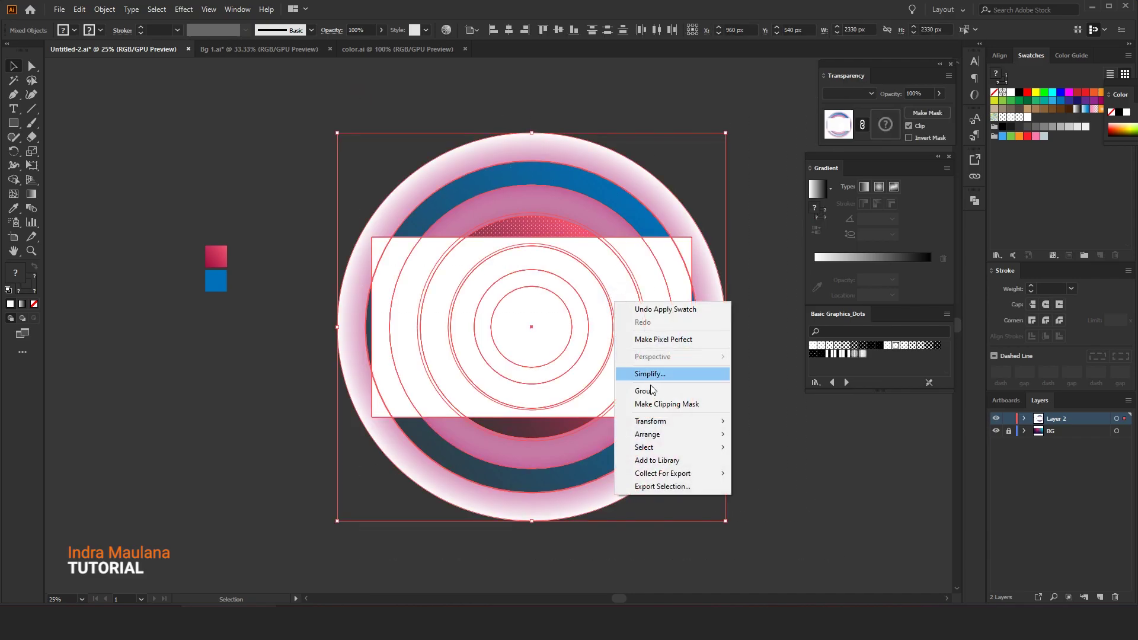
click(681, 405)
click(752, 462)
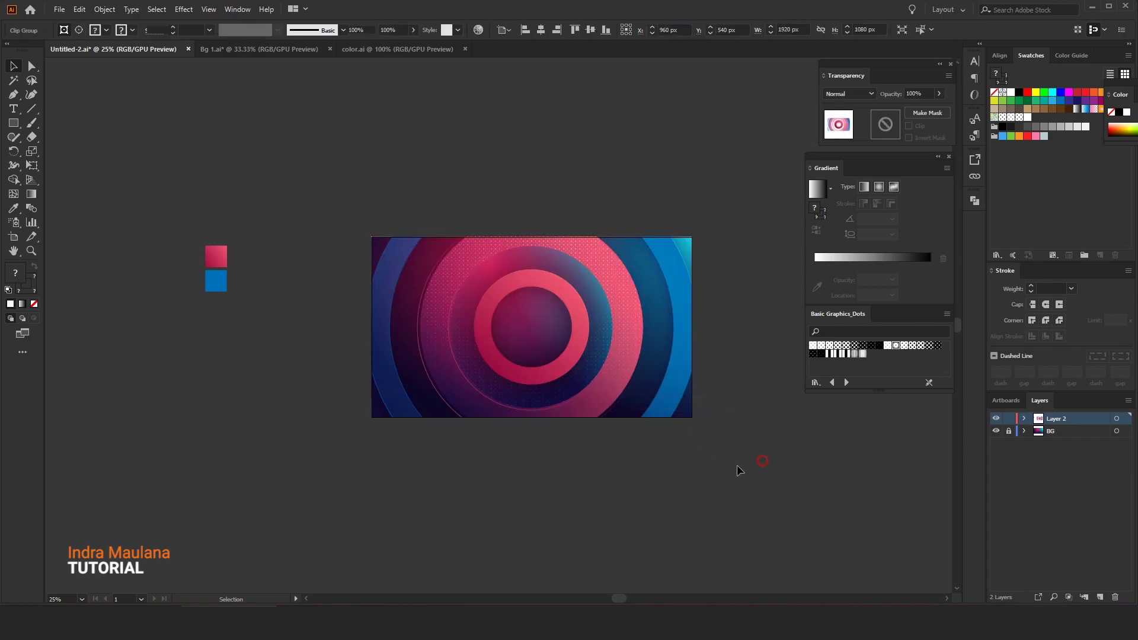
scroll(599, 482, up, 1)
scroll(451, 478, up, 1)
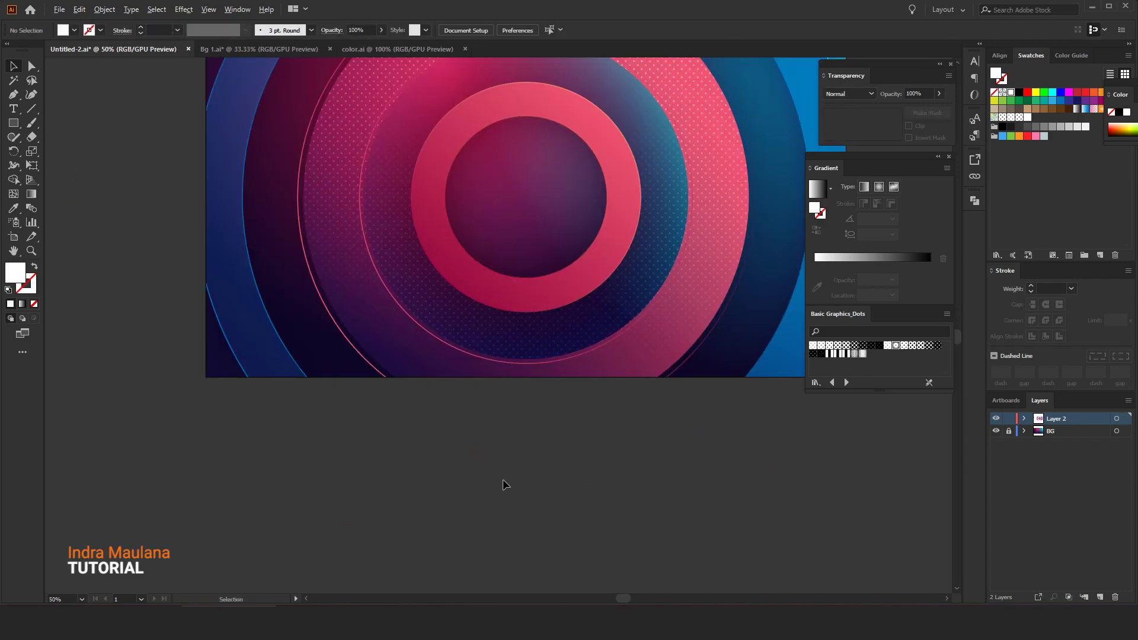
drag(504, 531, 490, 554)
scroll(510, 551, up, 2)
scroll(527, 555, right, 1)
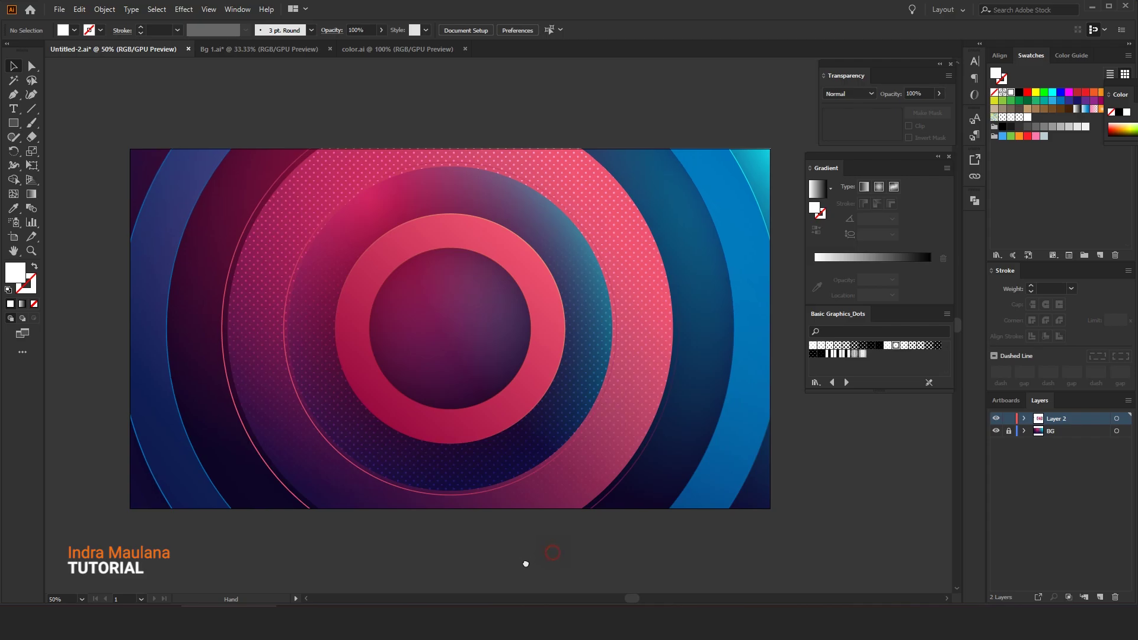
scroll(470, 455, up, 1)
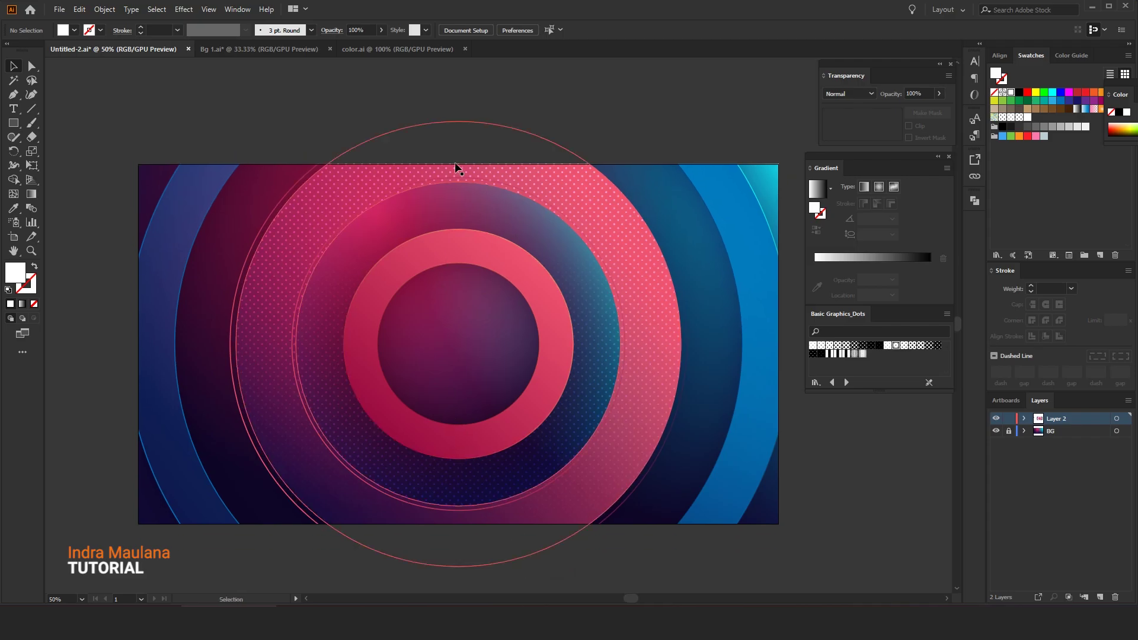